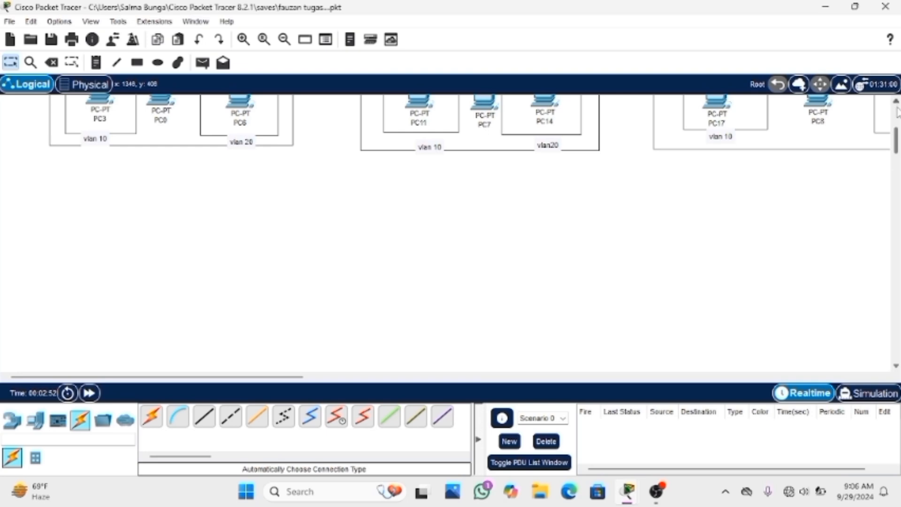
Place a 2811 router in the empty area below the first switch's group of PCs
{"action": "scroll", "coordinate": [897, 140], "scroll_direction": "up", "scroll_amount": 5}
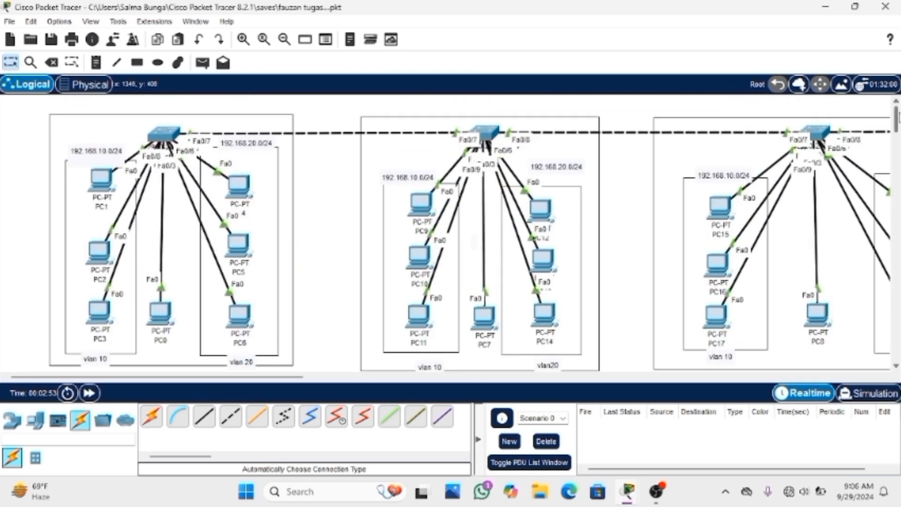
{"action": "left_click", "coordinate": [12, 419]}
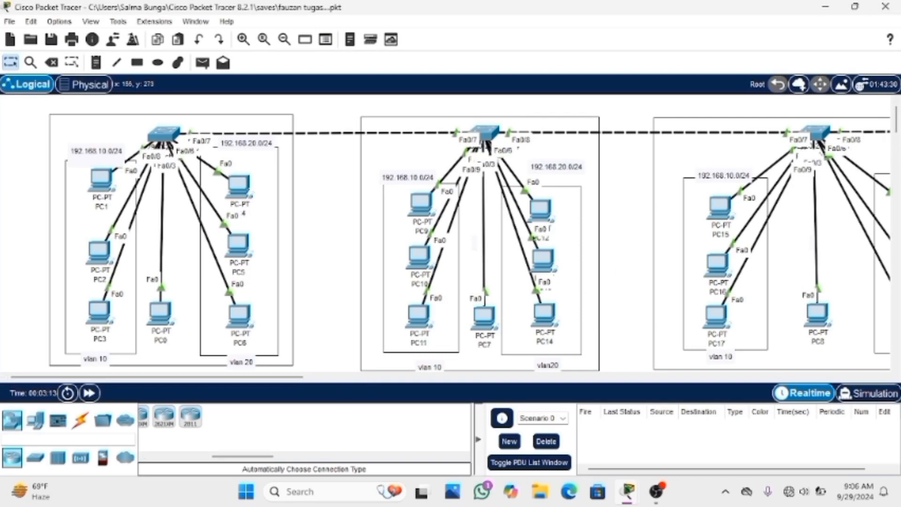
{"action": "scroll", "coordinate": [47, 372], "scroll_direction": "down", "scroll_amount": 3}
{"action": "scroll", "coordinate": [47, 372], "scroll_direction": "down", "scroll_amount": 3}
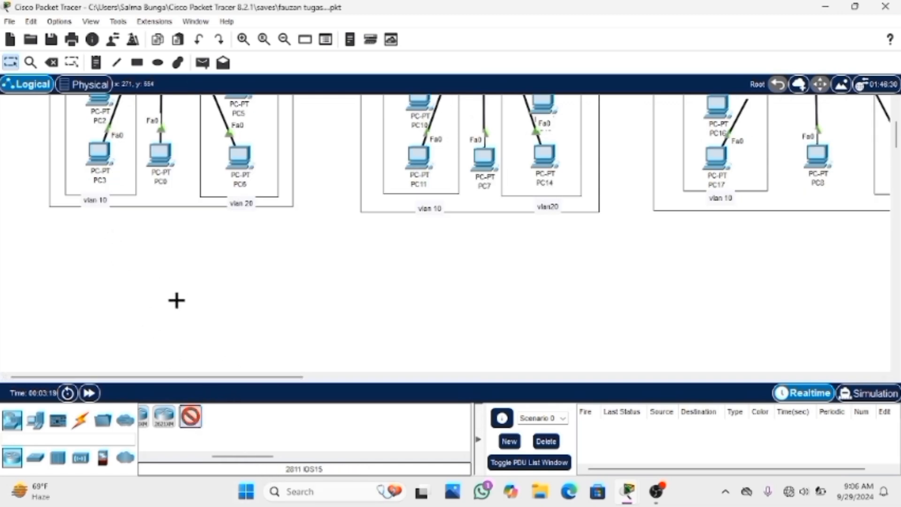
{"action": "left_click", "coordinate": [148, 270]}
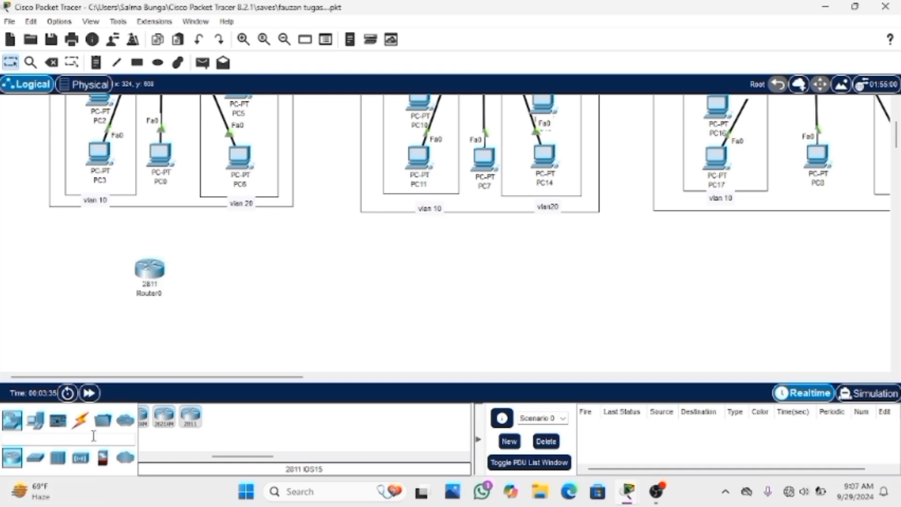
Connect Router0 to the switch of the first PC group using the automatic connection type
{"action": "left_click", "coordinate": [76, 420]}
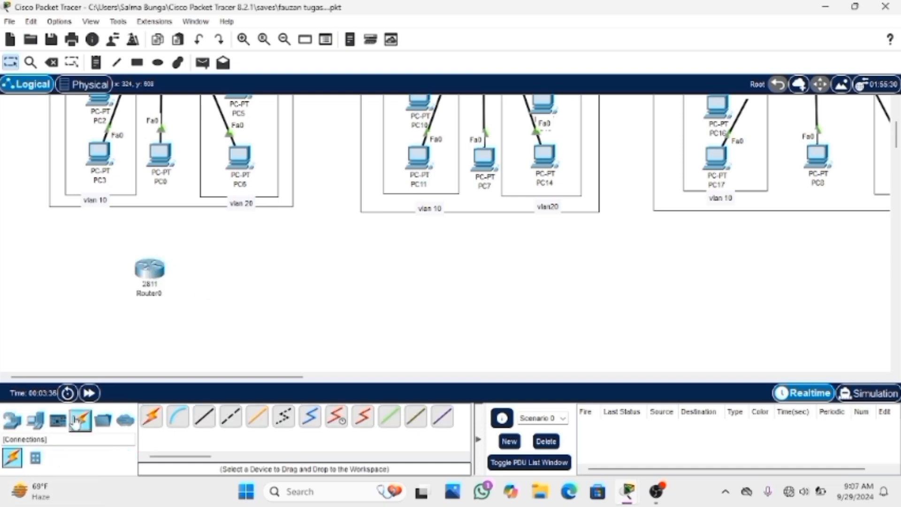
{"action": "left_click", "coordinate": [151, 416]}
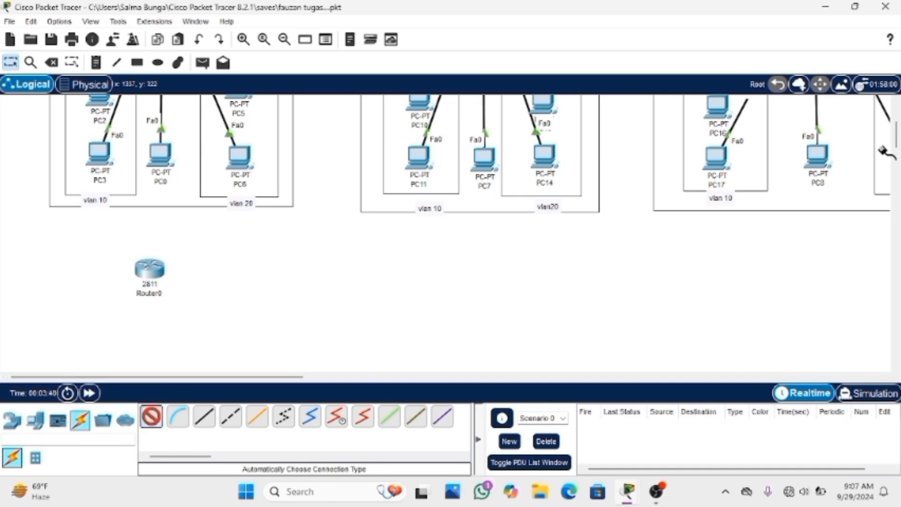
{"action": "scroll", "coordinate": [896, 146], "scroll_direction": "up", "scroll_amount": 2}
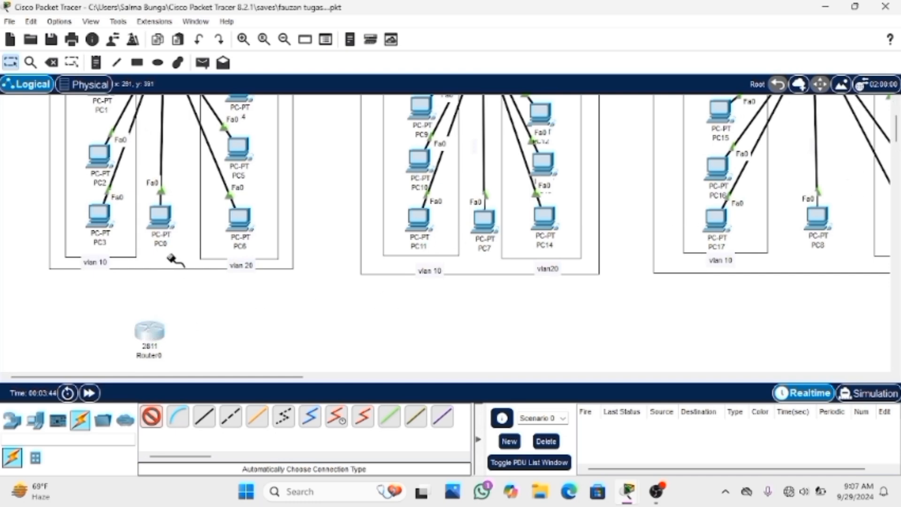
{"action": "left_click", "coordinate": [152, 332]}
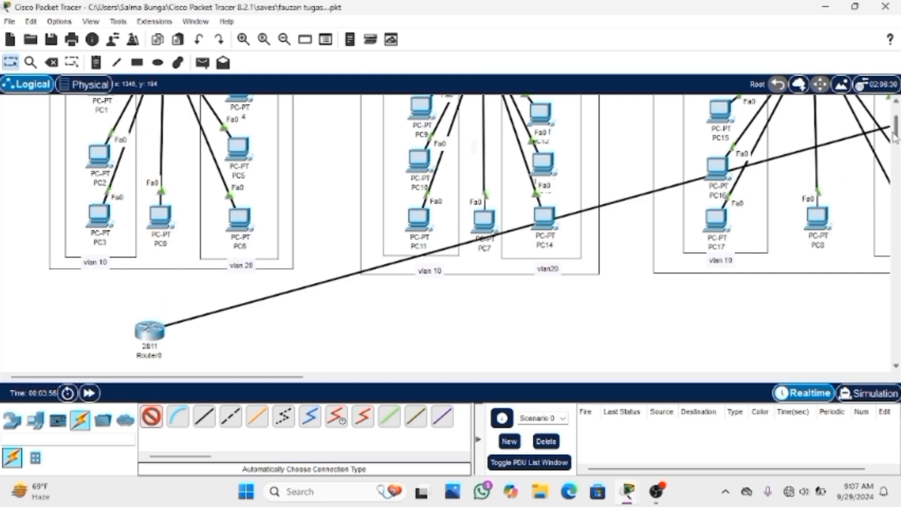
{"action": "scroll", "coordinate": [894, 141], "scroll_direction": "up", "scroll_amount": 3}
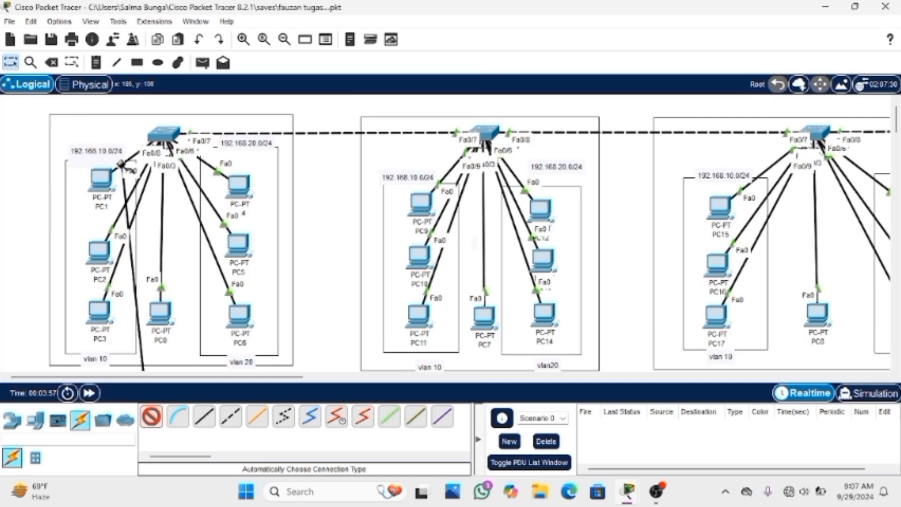
{"action": "left_click", "coordinate": [164, 135]}
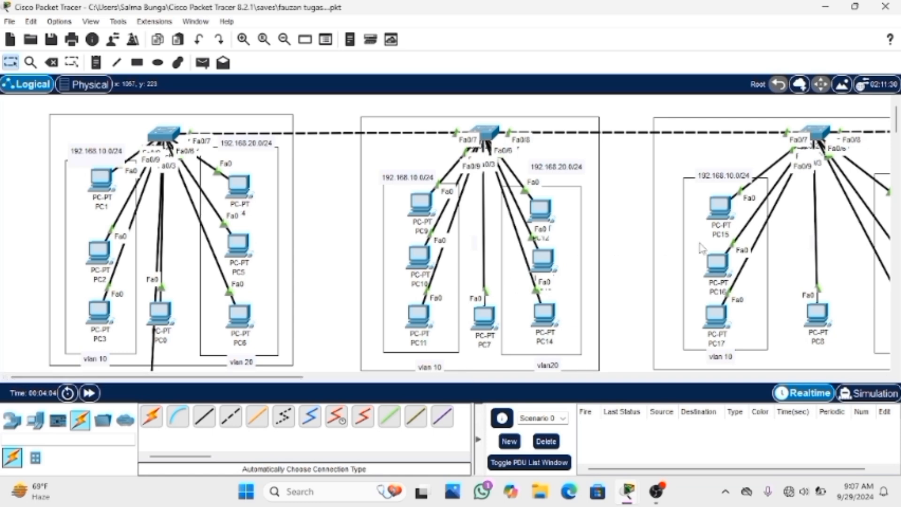
Add a text note beside Router0 with the first line "VLAN1 = 192.168.1.0/24"
{"action": "scroll", "coordinate": [699, 262], "scroll_direction": "down", "scroll_amount": 2}
{"action": "scroll", "coordinate": [699, 262], "scroll_direction": "down", "scroll_amount": 2}
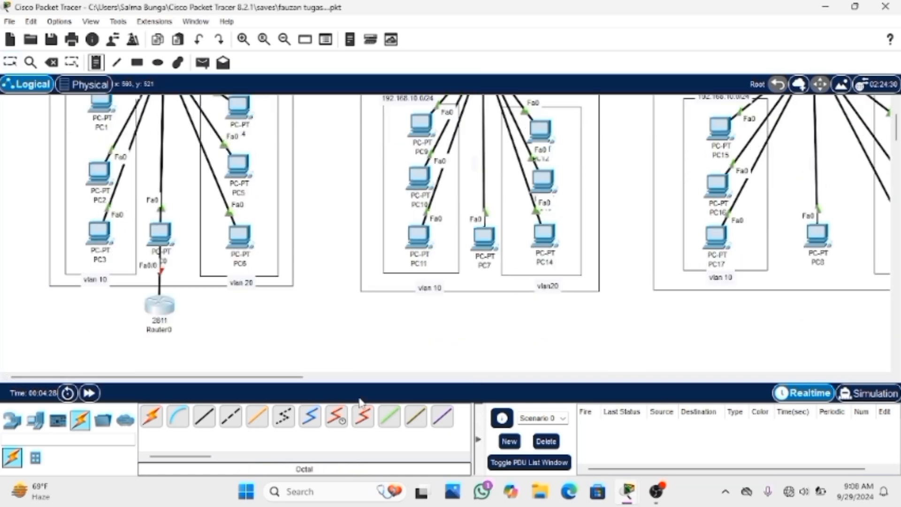
{"action": "left_click", "coordinate": [238, 312]}
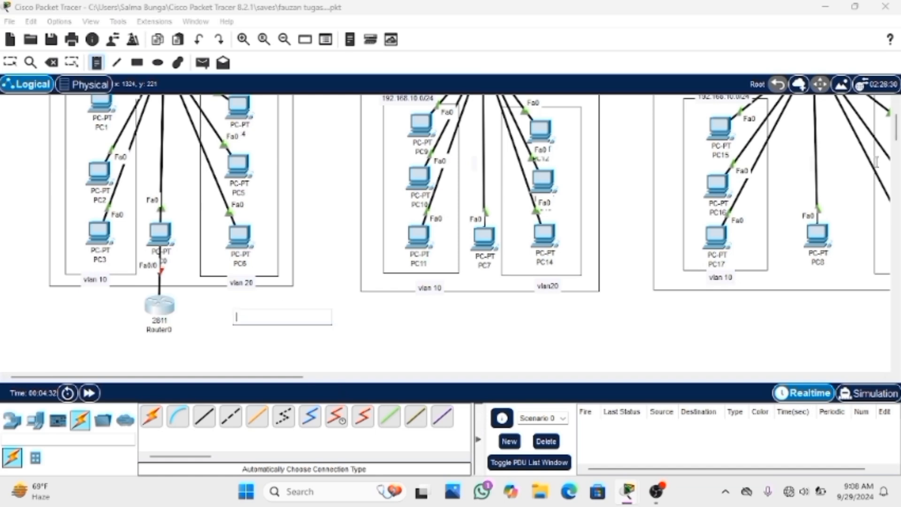
{"action": "type", "text": "VLA"}
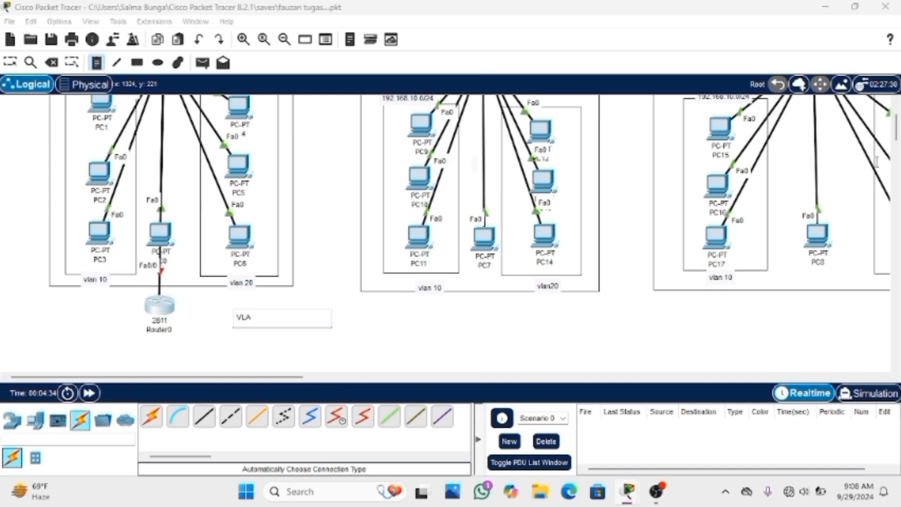
{"action": "type", "text": "N1"}
{"action": "type", "text": "= 192.168.1.0/2"}
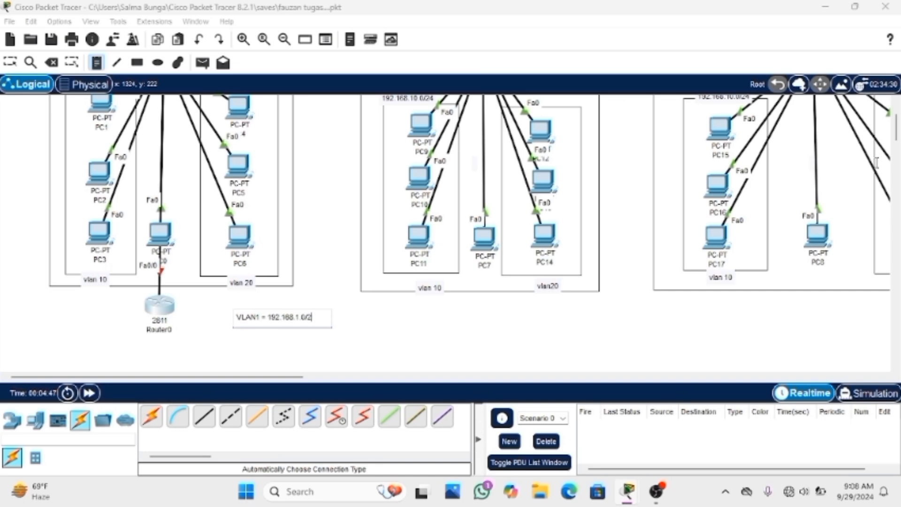
{"action": "type", "text": "4"}
{"action": "key", "text": "Return"}
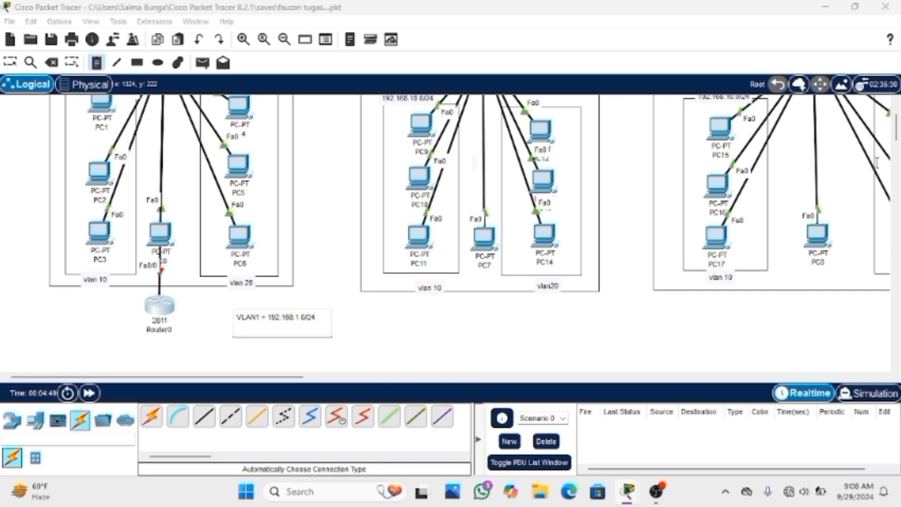
Add the line "VLAN10 = 192.168.10.0/24" to the note beside the router
{"action": "type", "text": "VLAN10 = 192.168"}
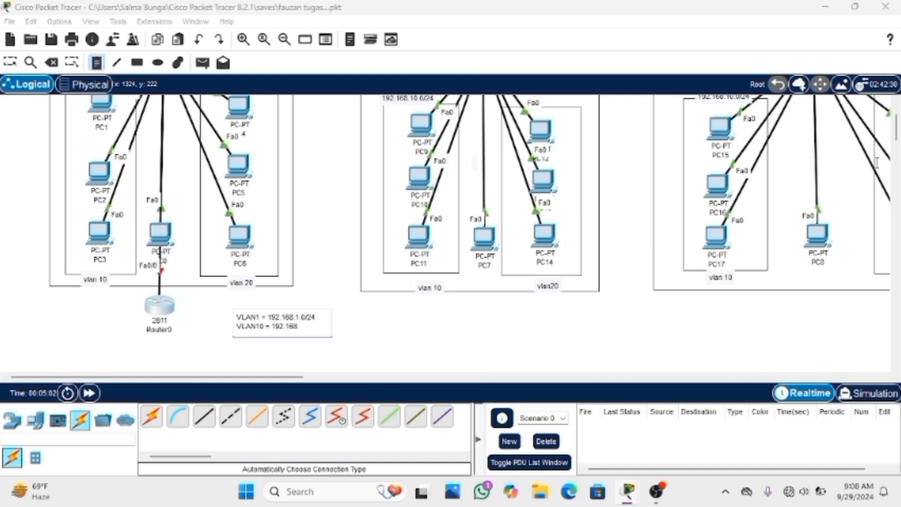
{"action": "type", "text": ".10.0/24"}
{"action": "key", "text": "Return"}
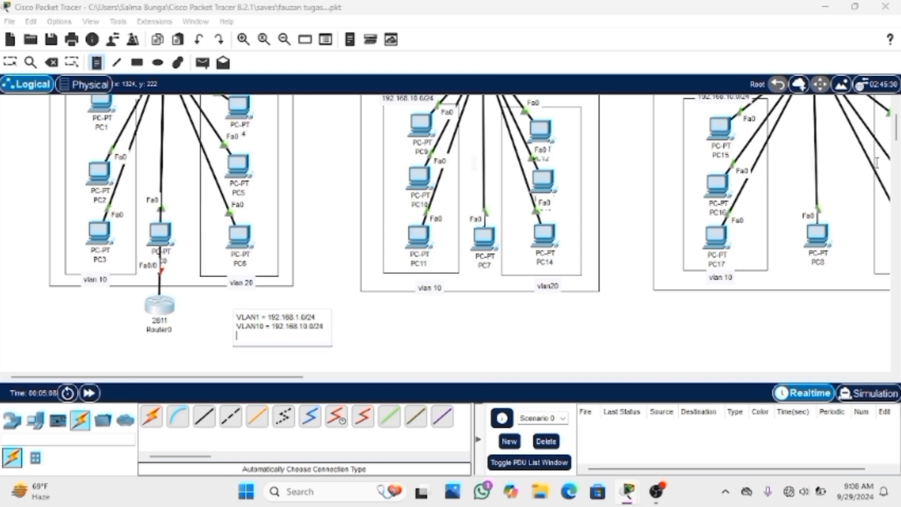
Add the line "VLAN20 = 192.168.20.0/24" to the note and finish editing it
{"action": "type", "text": "VLAN20"}
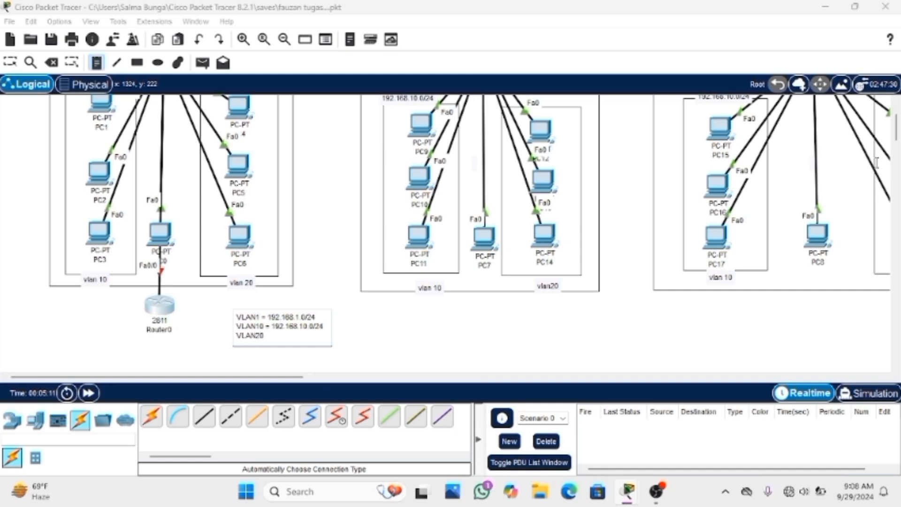
{"action": "type", "text": " ="}
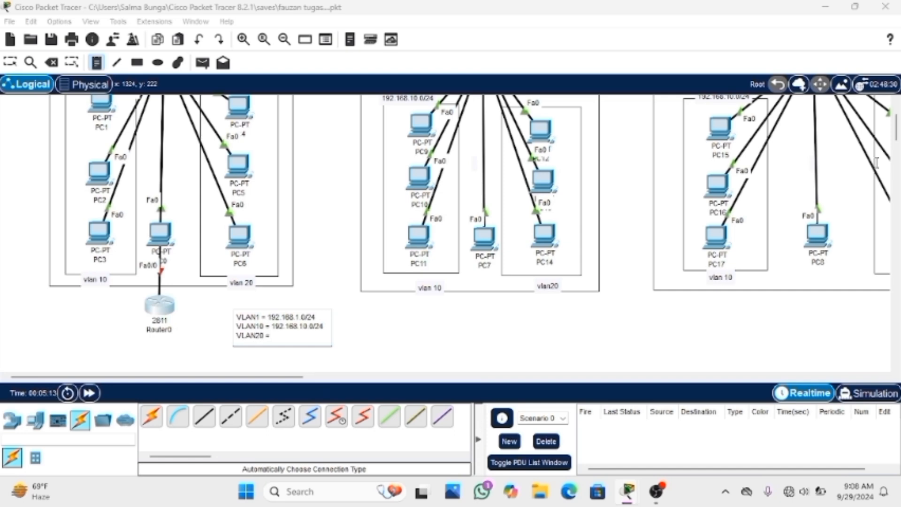
{"action": "type", "text": " 192.168.20.0/24"}
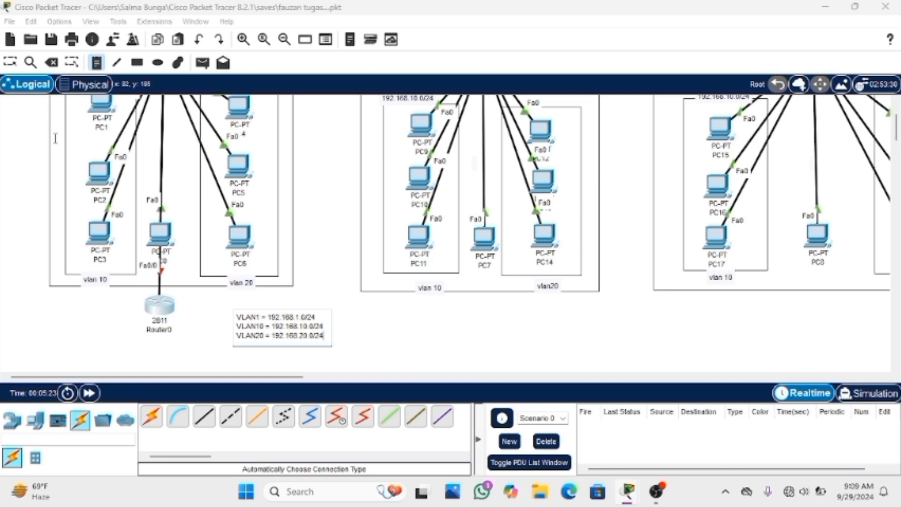
{"action": "left_click", "coordinate": [11, 63]}
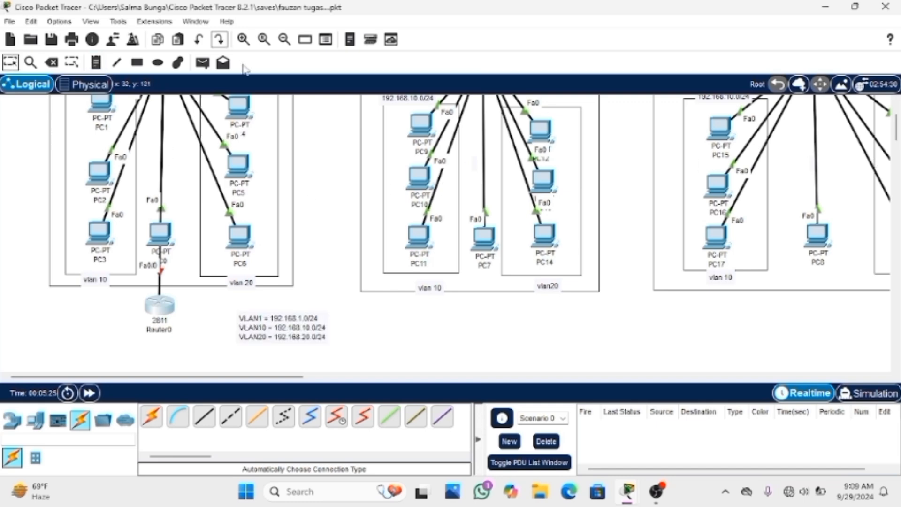
{"action": "double_click", "coordinate": [294, 330]}
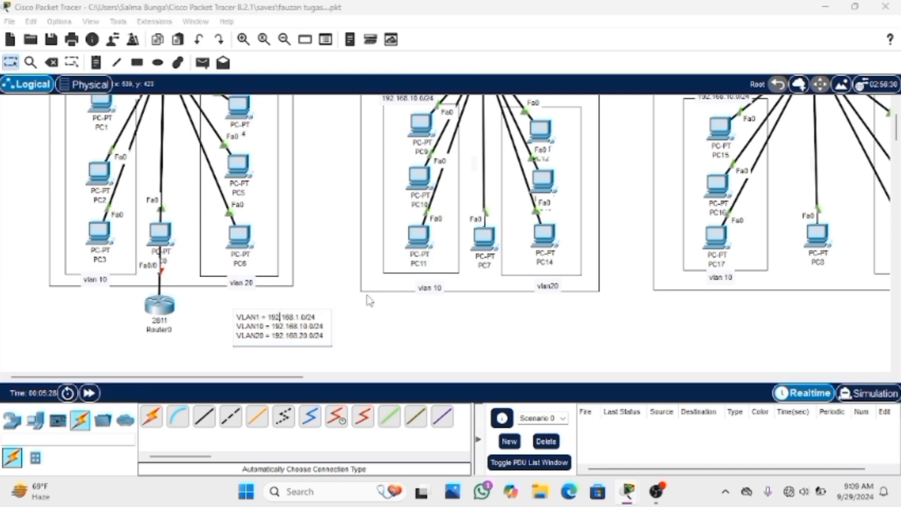
{"action": "left_click_drag", "start_coordinate": [396, 308], "coordinate": [296, 327]}
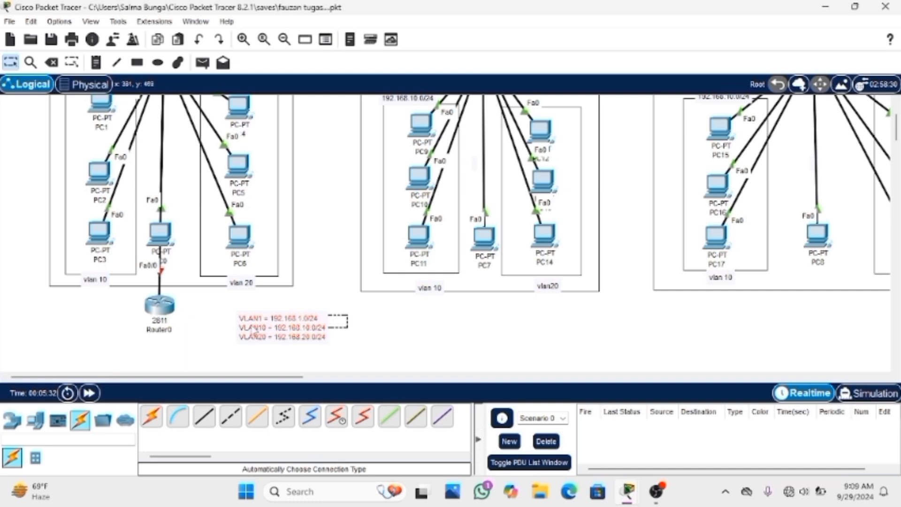
{"action": "left_click", "coordinate": [366, 329]}
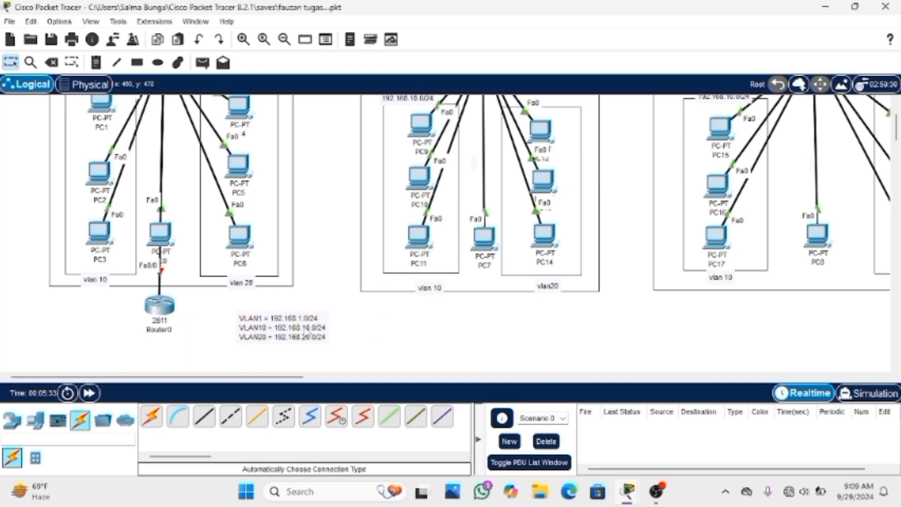
Open Router0's command line and answer NO to the initial configuration dialog to reach the router prompt
{"action": "left_click", "coordinate": [162, 312]}
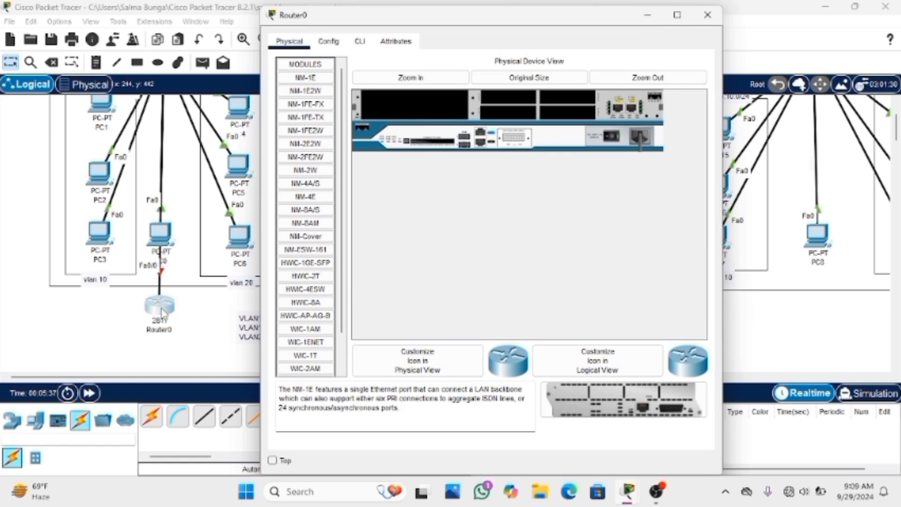
{"action": "left_click", "coordinate": [361, 41]}
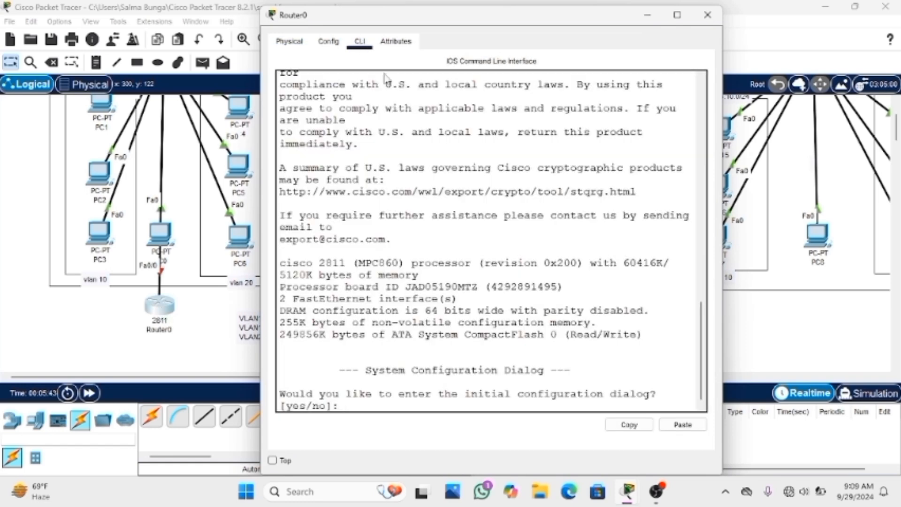
{"action": "type", "text": "NO"}
{"action": "key", "text": "Return"}
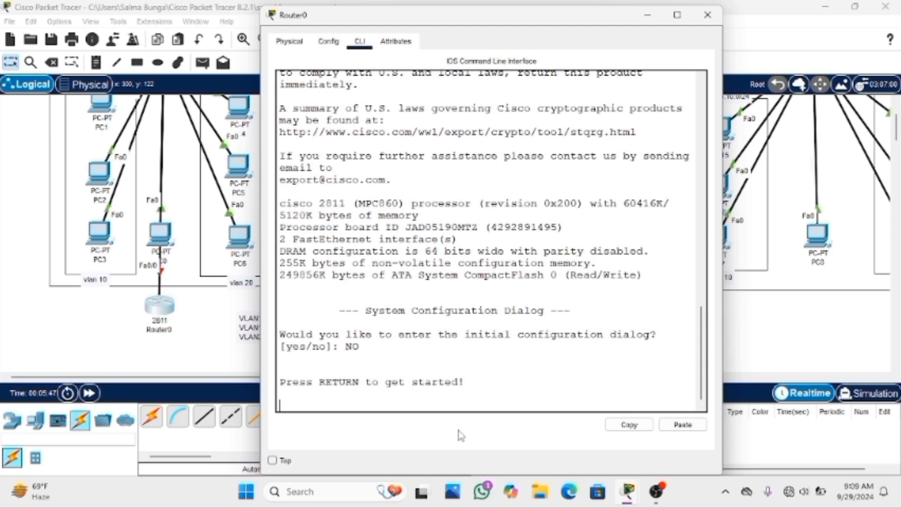
{"action": "key", "text": "Return"}
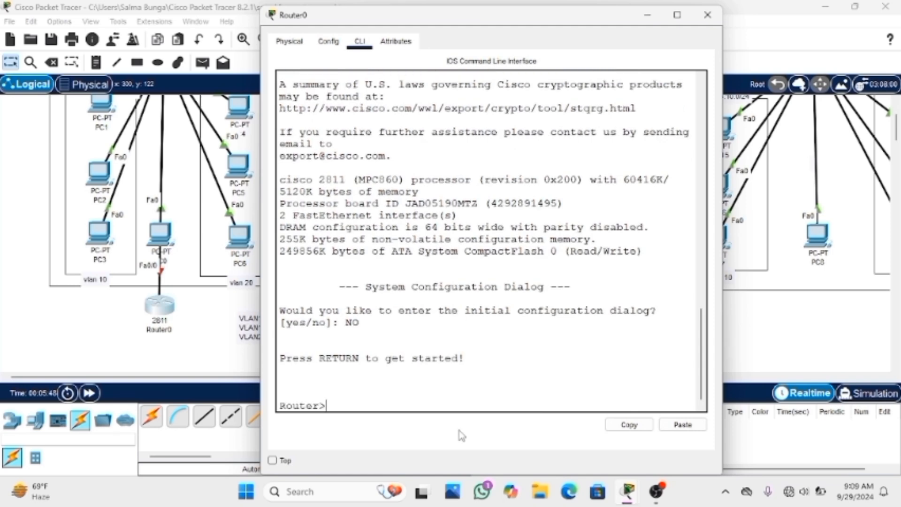
Enter privileged mode with en and global configuration mode with conf t on Router0
{"action": "type", "text": "en"}
{"action": "key", "text": "Return"}
{"action": "type", "text": "conf t"}
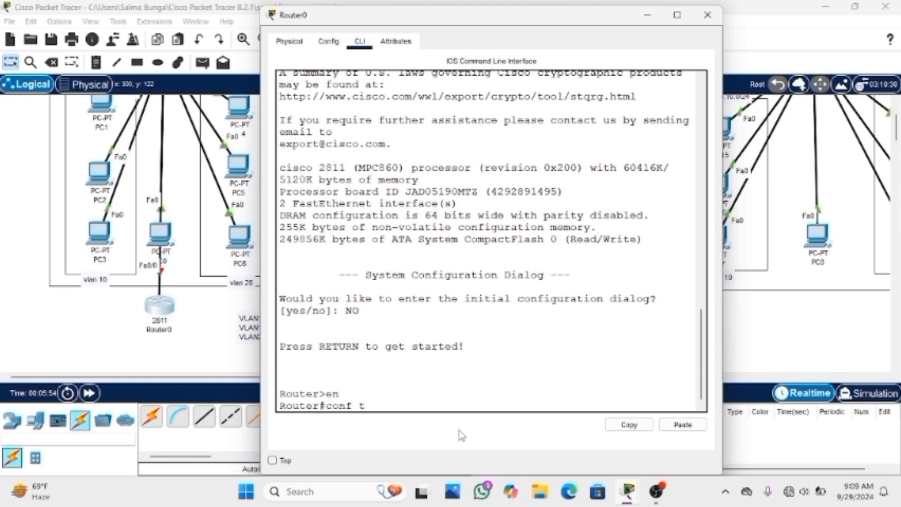
{"action": "key", "text": "Return"}
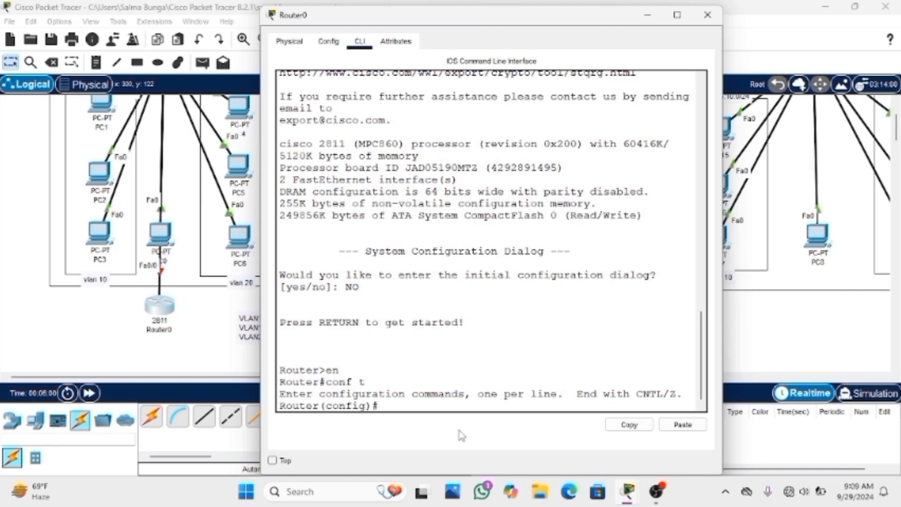
Enter the configuration of interface fa0/0 on Router0 and enable it with no shutdown
{"action": "type", "text": "int fa0/0"}
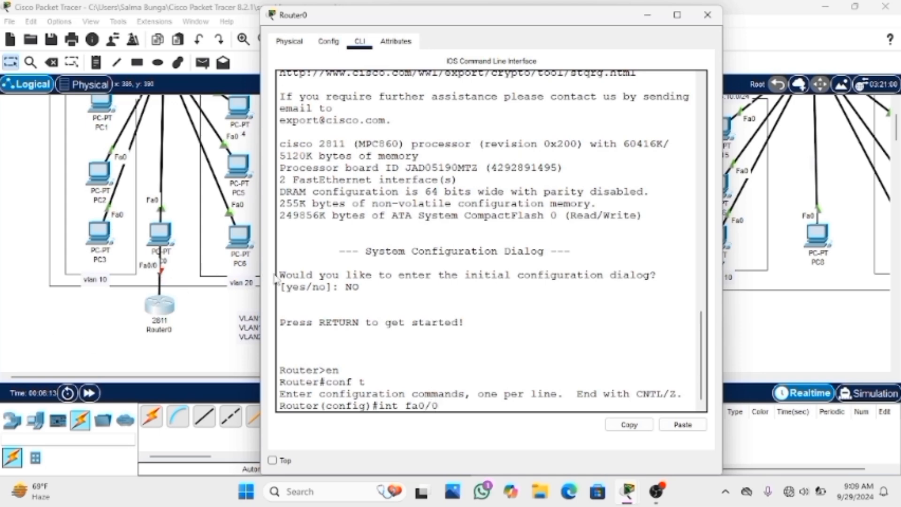
{"action": "key", "text": "Return"}
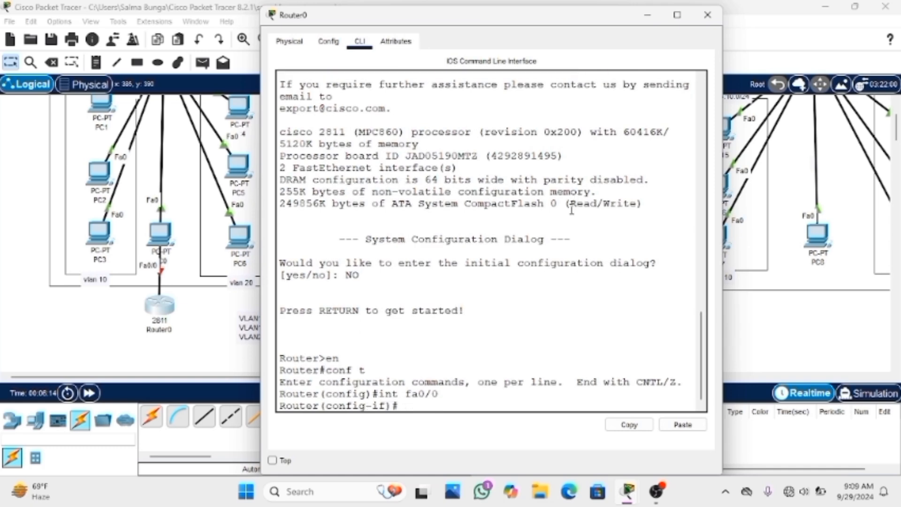
{"action": "type", "text": "no shutdow"}
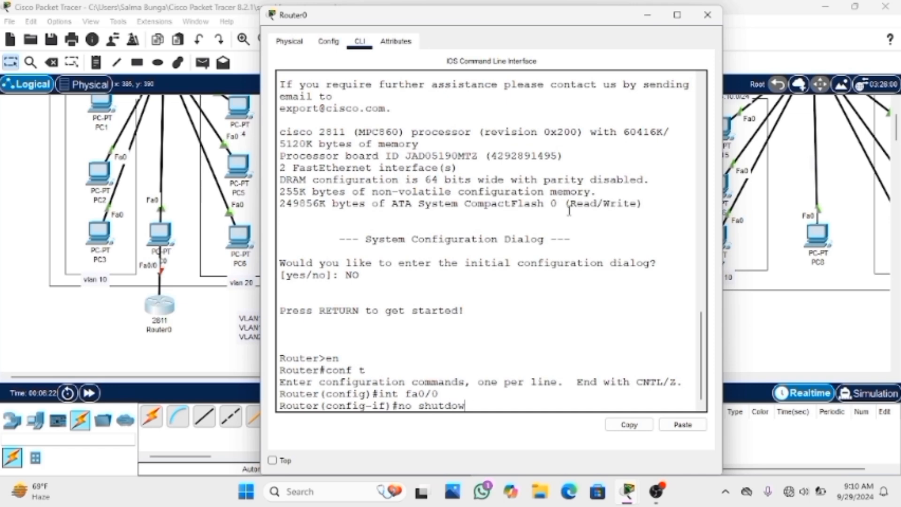
{"action": "type", "text": "n"}
{"action": "key", "text": "Return"}
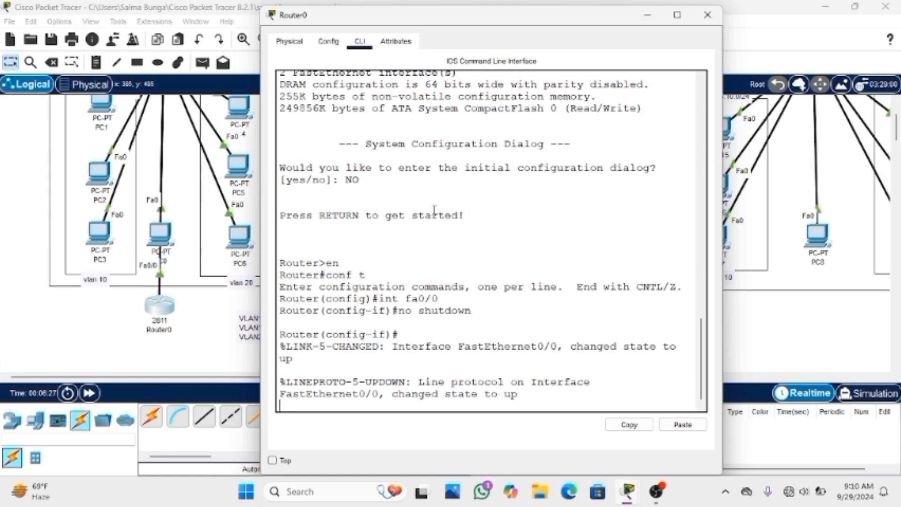
Try to assign IP address 192.168.1.0 with mask 255.255.255.0 to Router0's fa0/0 interface
{"action": "key", "text": "Return"}
{"action": "type", "text": "ip "}
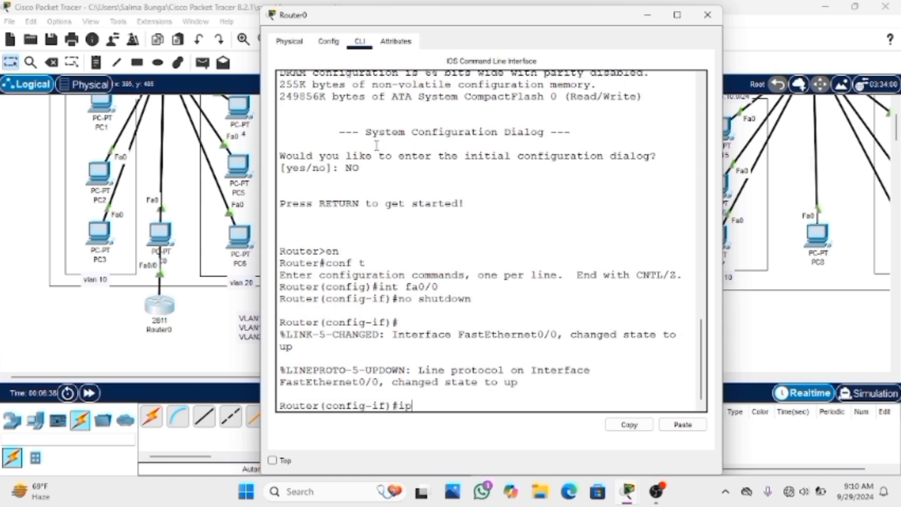
{"action": "type", "text": "addro"}
{"action": "type", "text": "ss 1"}
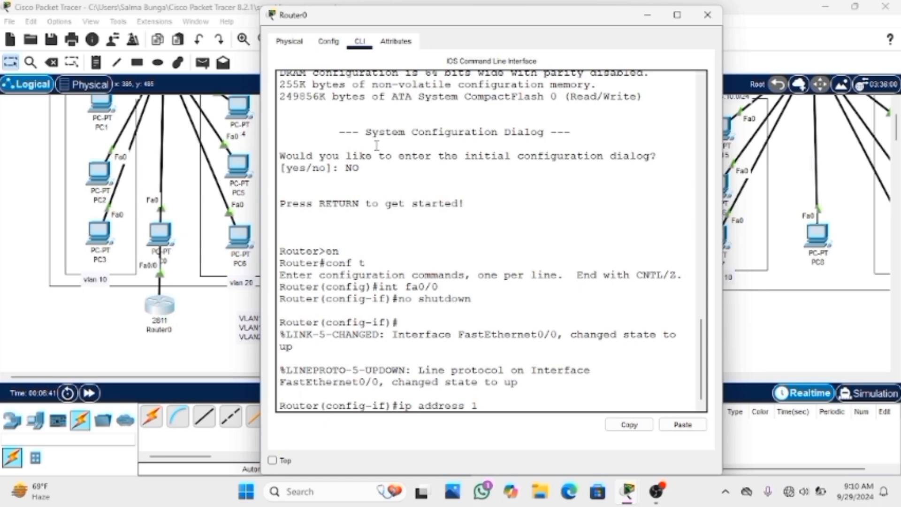
{"action": "type", "text": "92.168.1.0 255"}
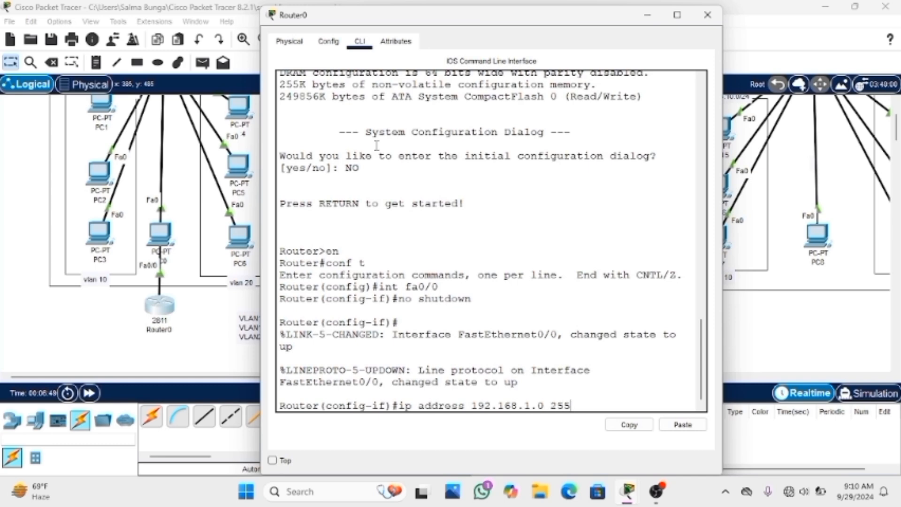
{"action": "type", "text": ".255.255."}
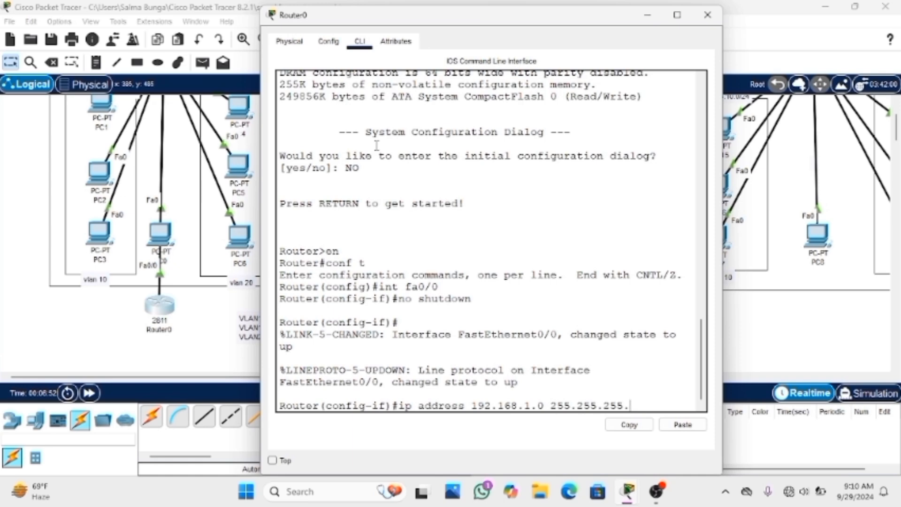
{"action": "type", "text": "0"}
{"action": "key", "text": "Return"}
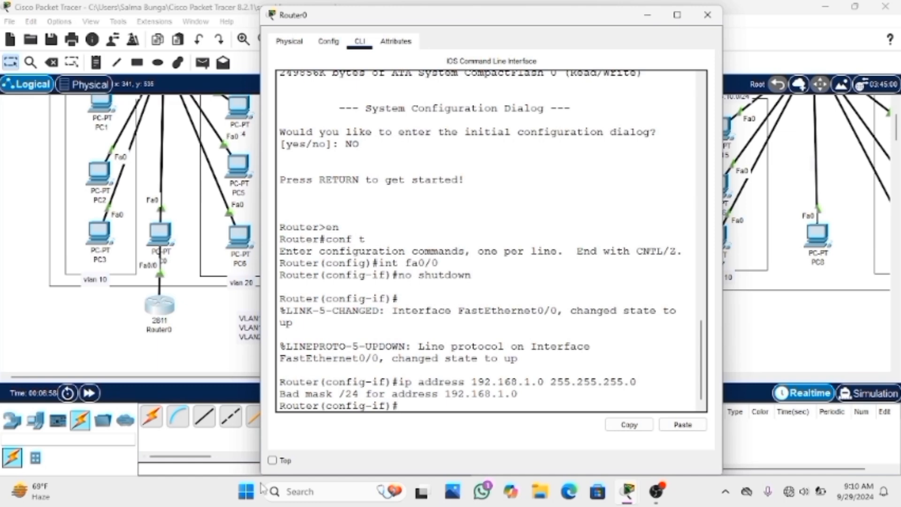
{"action": "left_click_drag", "start_coordinate": [280, 393], "coordinate": [360, 393]}
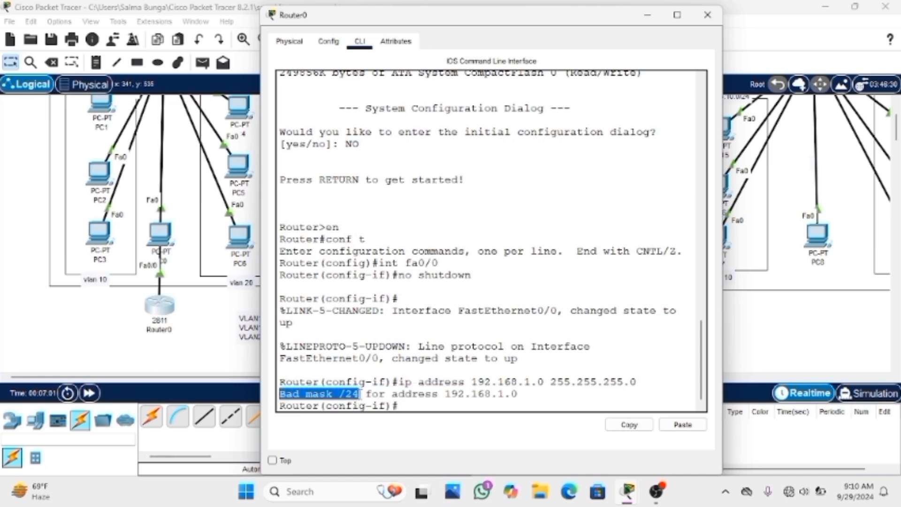
{"action": "left_click", "coordinate": [415, 406]}
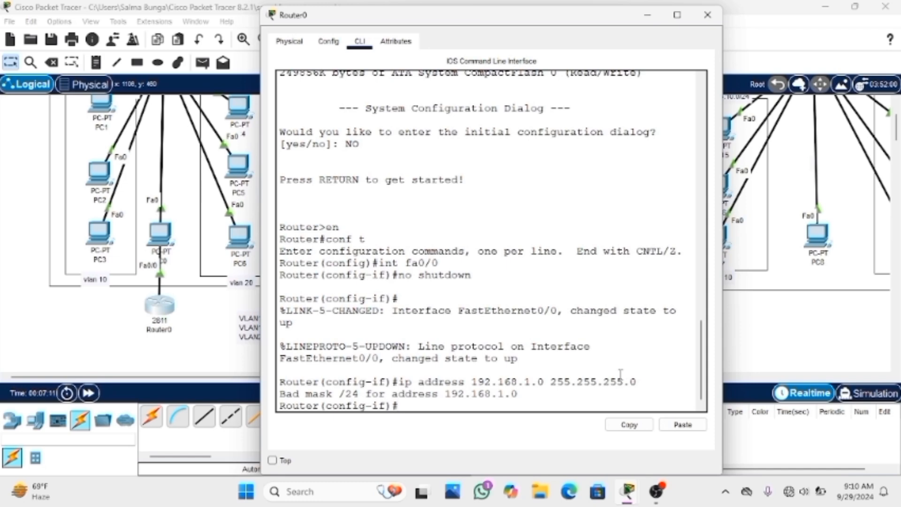
Run do show ip interface brief on Router0 and check the address and status of FastEthernet0/0
{"action": "type", "text": "do "}
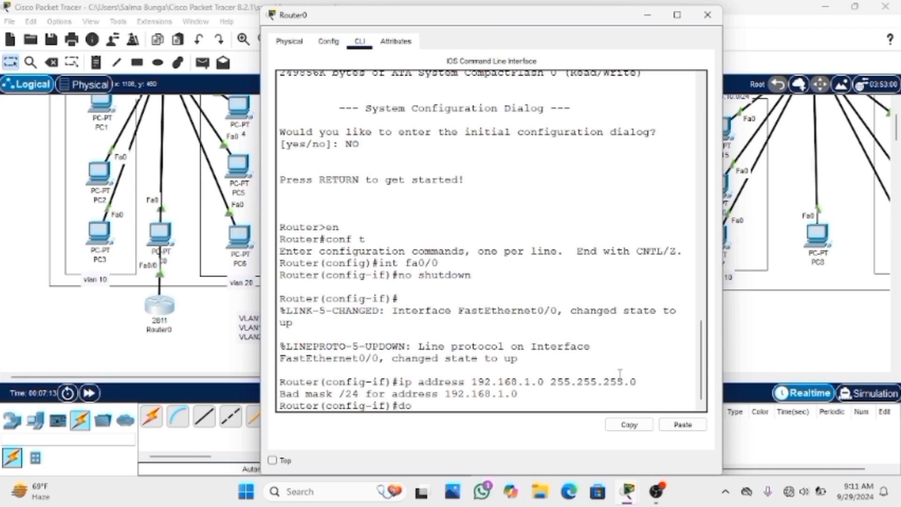
{"action": "type", "text": "show ip interface"}
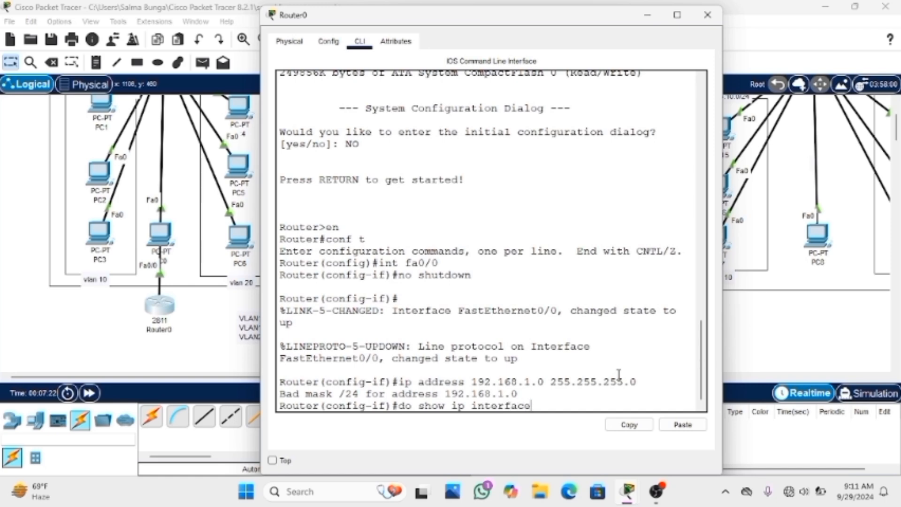
{"action": "type", "text": " brief"}
{"action": "key", "text": "Return"}
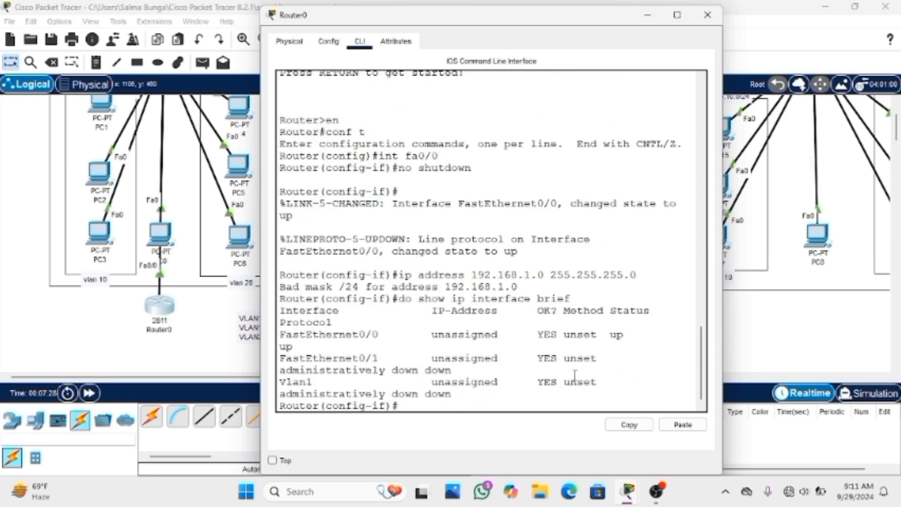
{"action": "mouse_move", "coordinate": [642, 504]}
{"action": "double_click", "coordinate": [616, 334]}
{"action": "left_click_drag", "start_coordinate": [430, 335], "coordinate": [503, 334]}
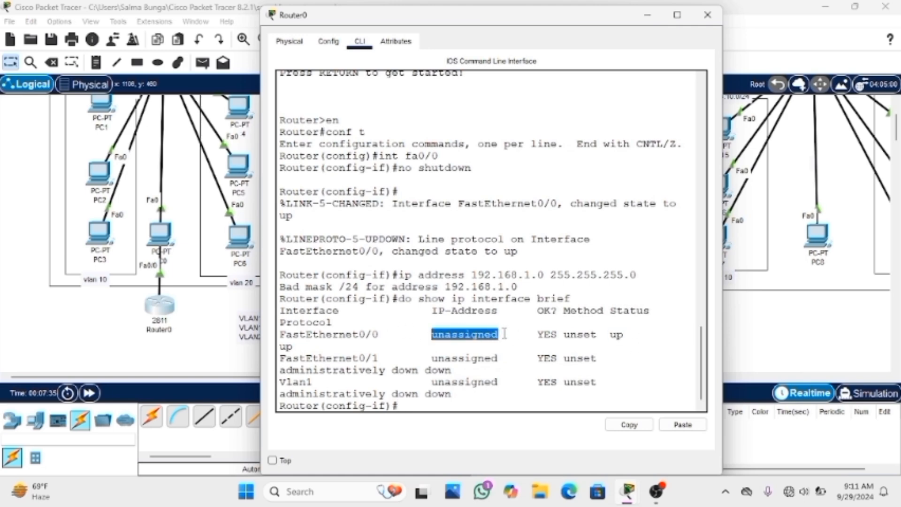
{"action": "left_click", "coordinate": [506, 333]}
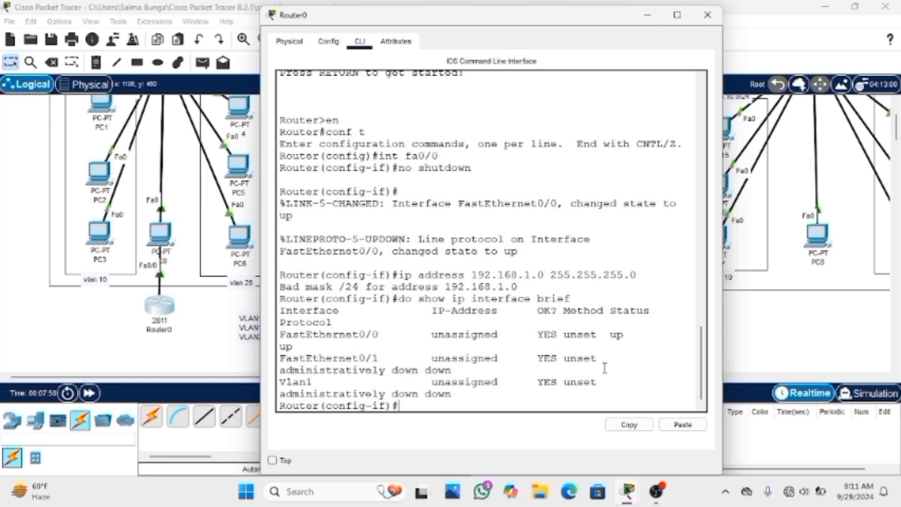
Assign IP address 192.168.1.1 with mask 255.255.255.0 to Router0's fa0/0 interface
{"action": "type", "text": "ip address"}
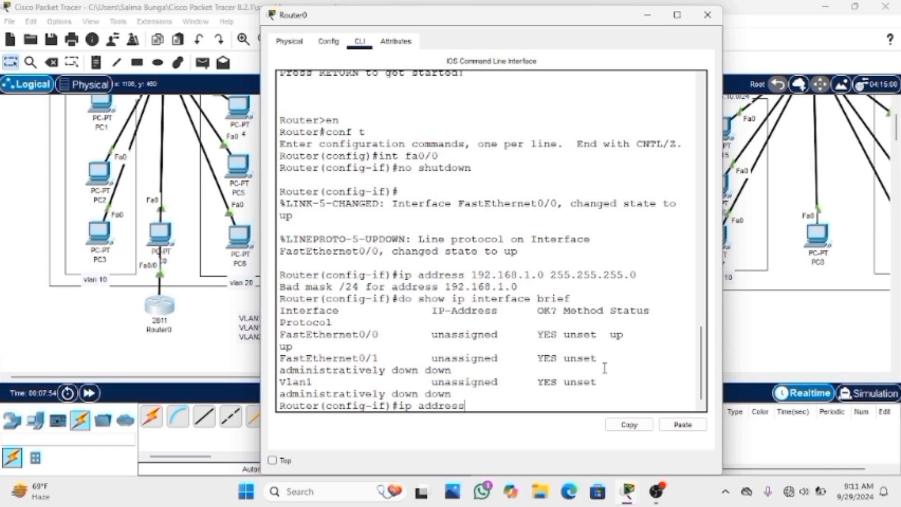
{"action": "type", "text": " 192.168.1.1 2"}
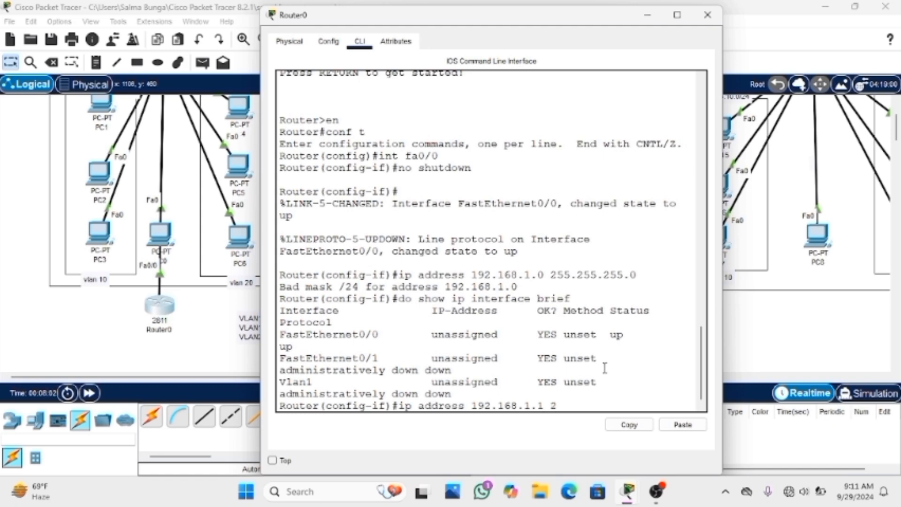
{"action": "type", "text": "55.255.255.0"}
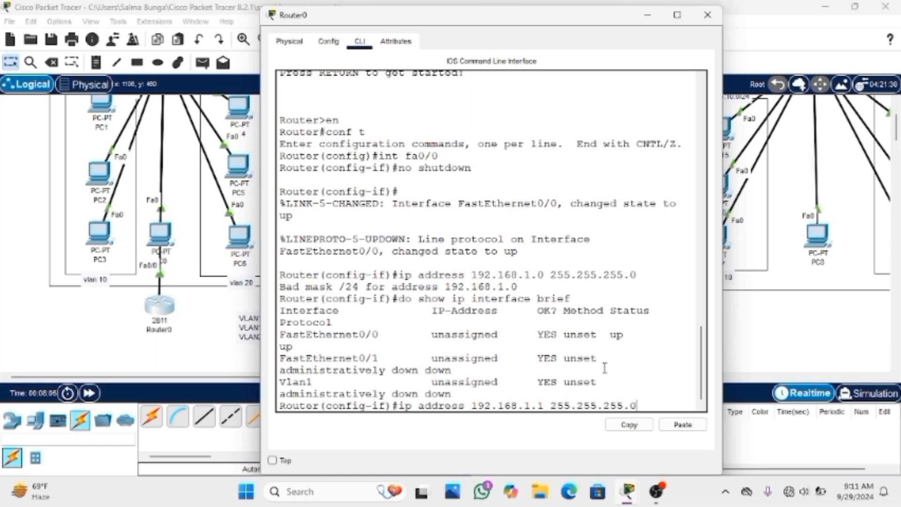
{"action": "key", "text": "Return"}
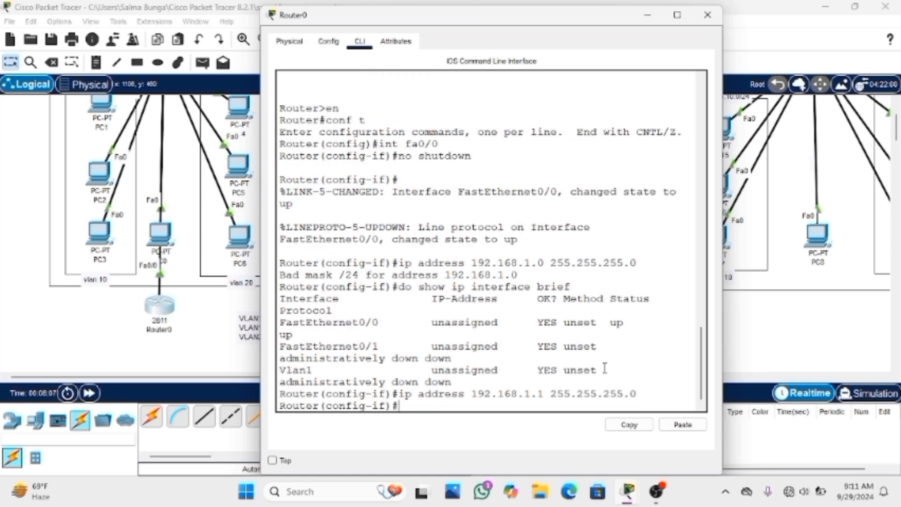
List Router0's interfaces again with do show ip interface brief to verify FastEthernet0/0's new address and status
{"action": "type", "text": "do show ip int"}
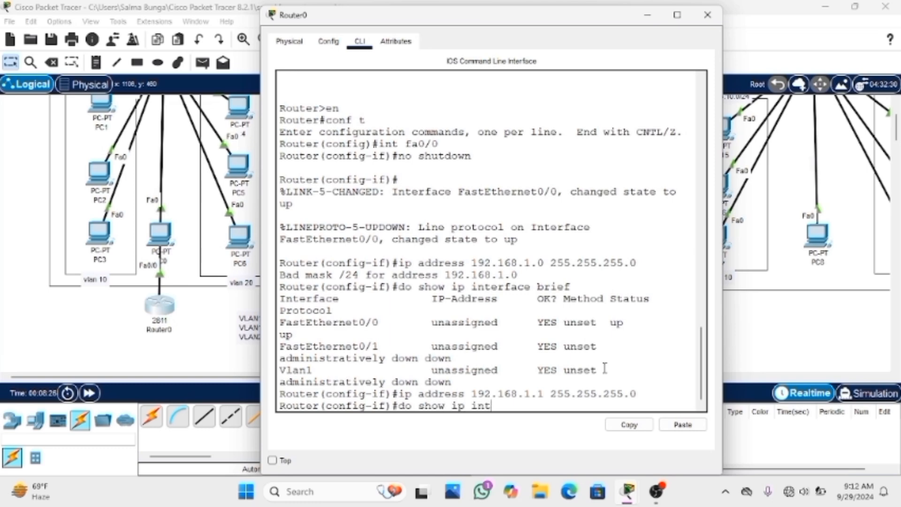
{"action": "type", "text": "erface brief"}
{"action": "key", "text": "Return"}
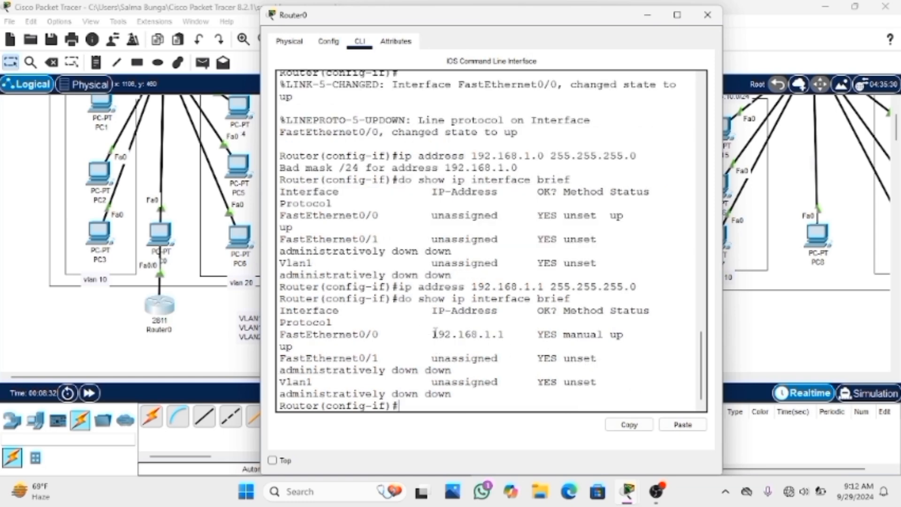
{"action": "left_click_drag", "start_coordinate": [432, 334], "coordinate": [507, 334]}
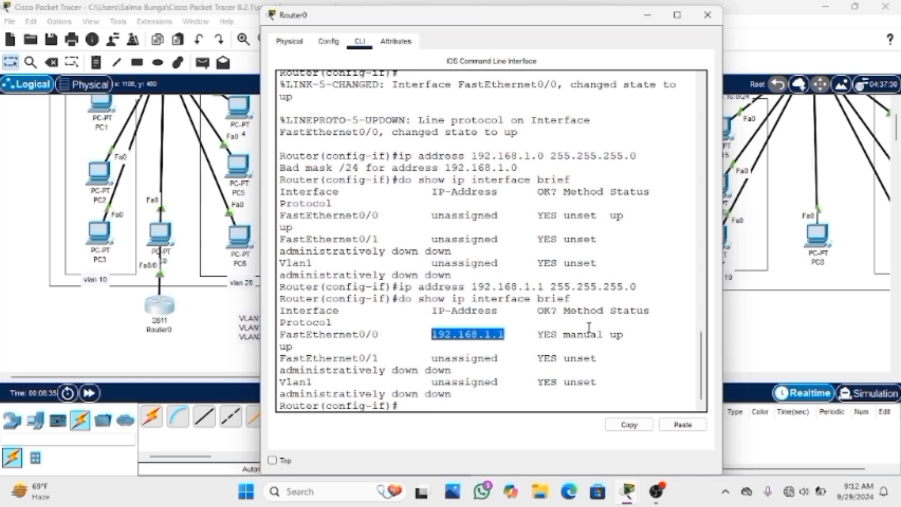
{"action": "left_click_drag", "start_coordinate": [608, 333], "coordinate": [629, 335]}
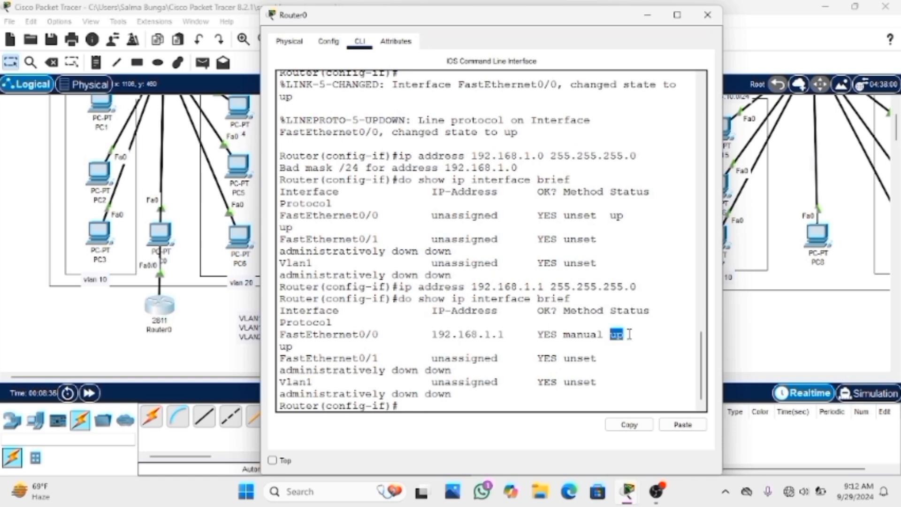
Exit the fa0/0 configuration and create subinterface fa0/0.10 with the interface command
{"action": "left_click", "coordinate": [418, 407]}
{"action": "type", "text": "exit"}
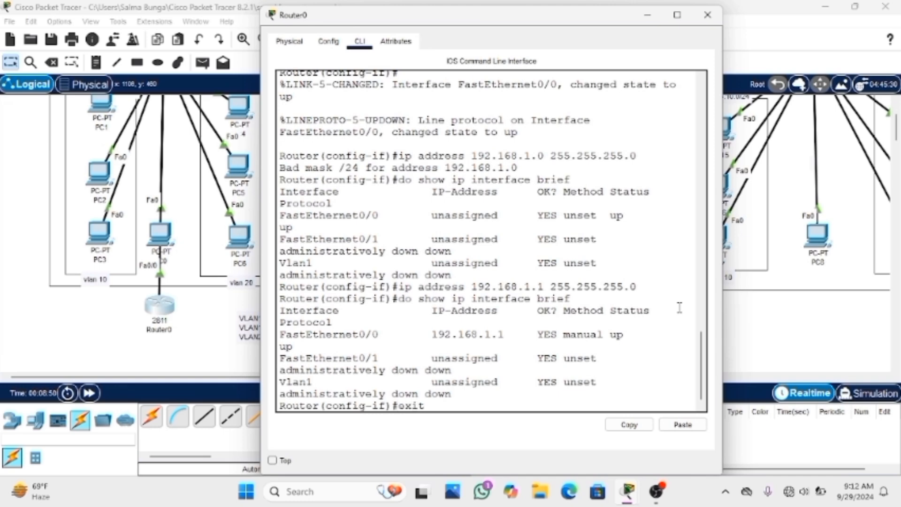
{"action": "key", "text": "Return"}
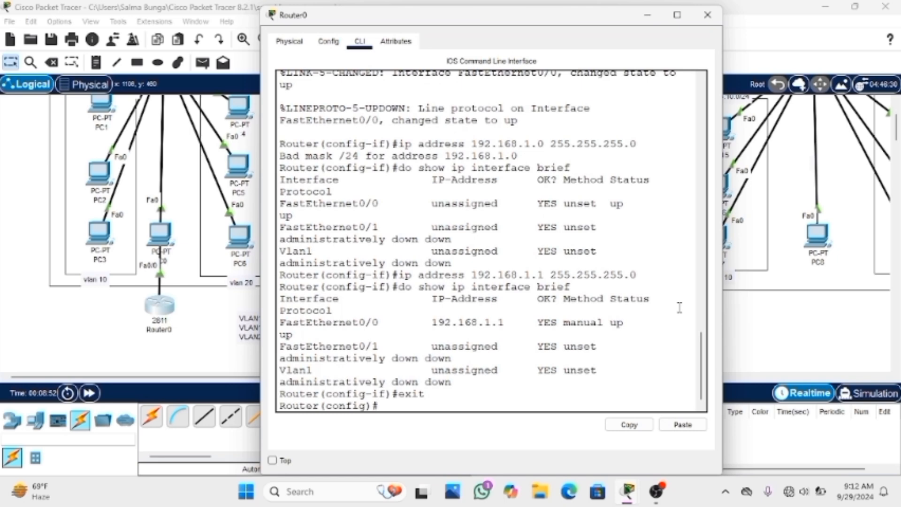
{"action": "type", "text": "interface fa0"}
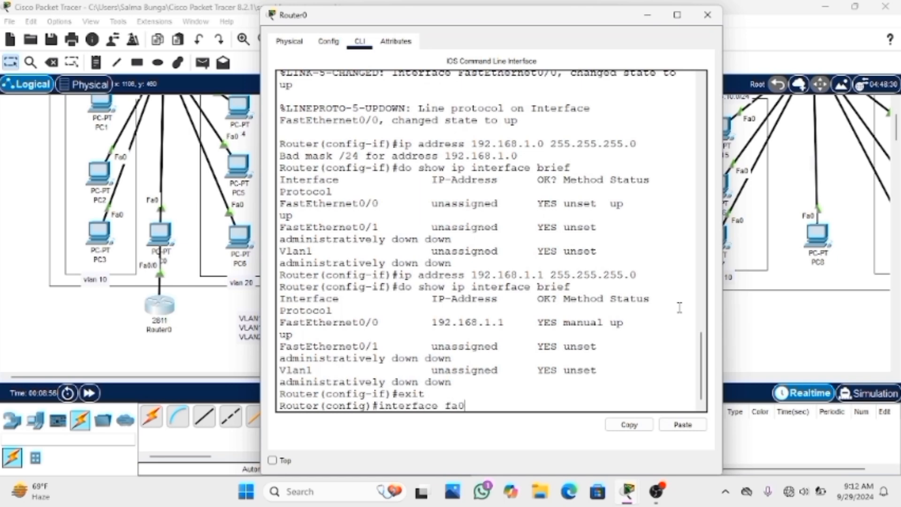
{"action": "type", "text": "/0.10"}
{"action": "key", "text": "Return"}
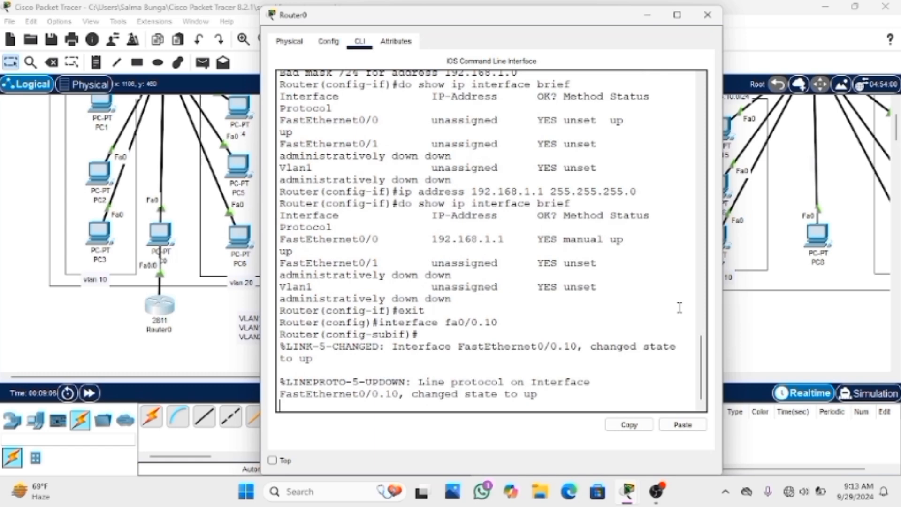
{"action": "key", "text": "Return"}
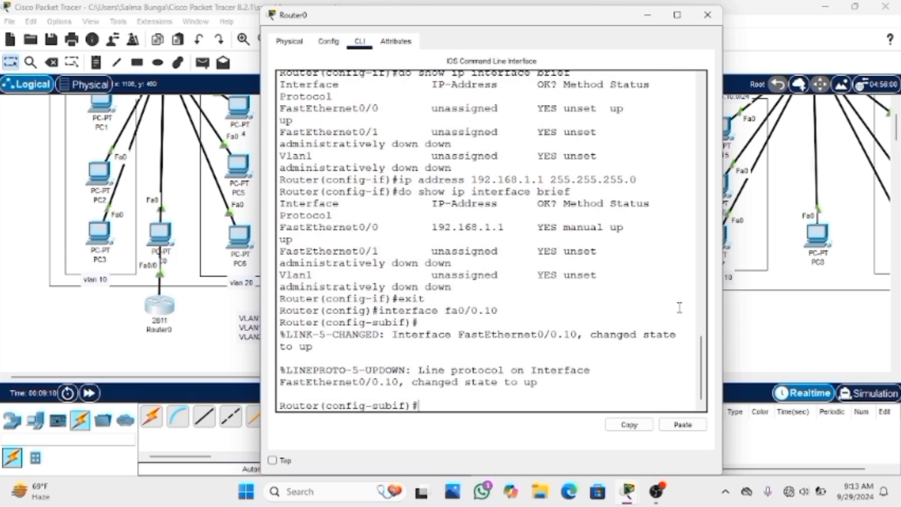
Set the encapsulation of subinterface fa0/0.10 to dot1Q with VLAN ID 10
{"action": "type", "text": "encapsulati"}
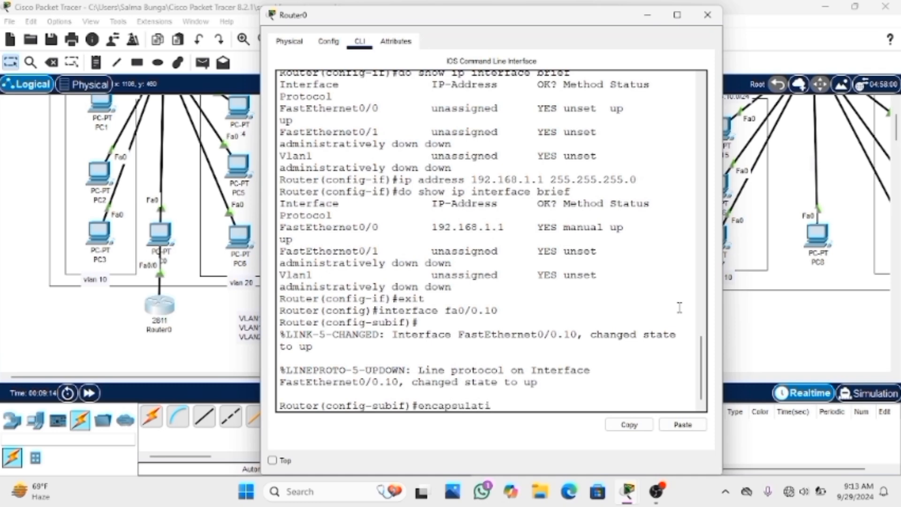
{"action": "type", "text": "on dot1Q 10"}
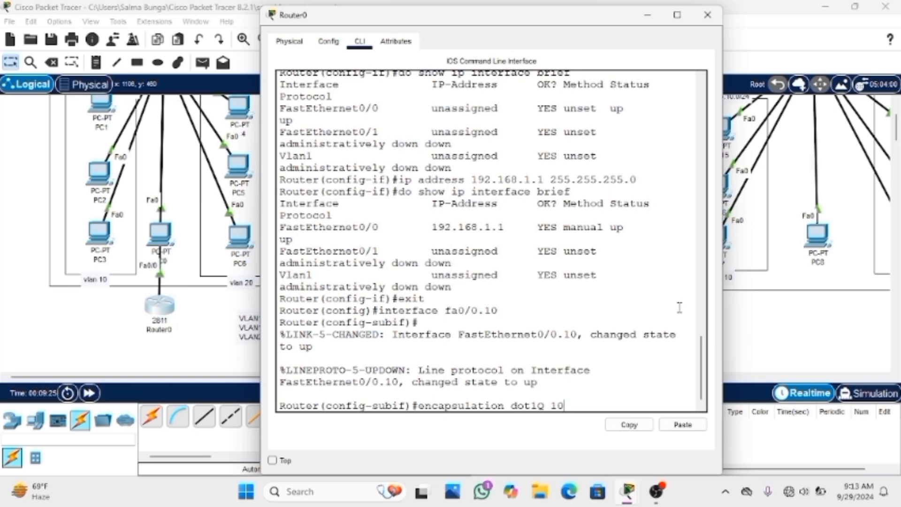
{"action": "left_click", "coordinate": [513, 405]}
{"action": "left_click_drag", "start_coordinate": [530, 404], "coordinate": [641, 400]}
{"action": "left_click", "coordinate": [597, 404]}
{"action": "key", "text": "Return"}
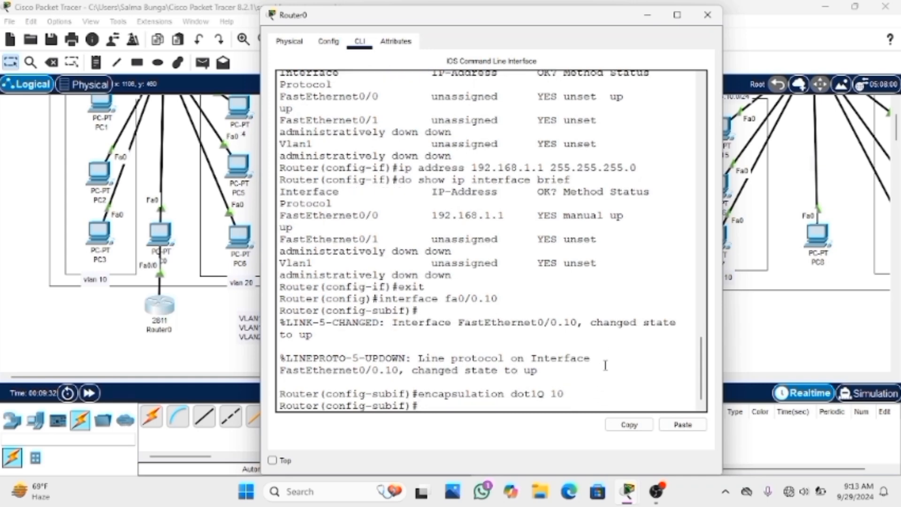
Assign IP address 192.168.10.1 with mask 255.255.255.0 to subinterface fa0/0.10
{"action": "type", "text": "ip address 192."}
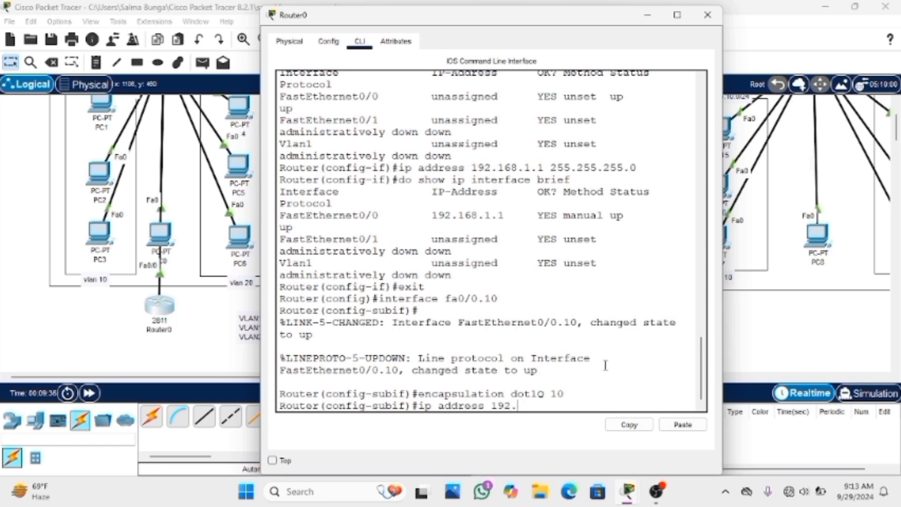
{"action": "type", "text": "168.10.1 255.2"}
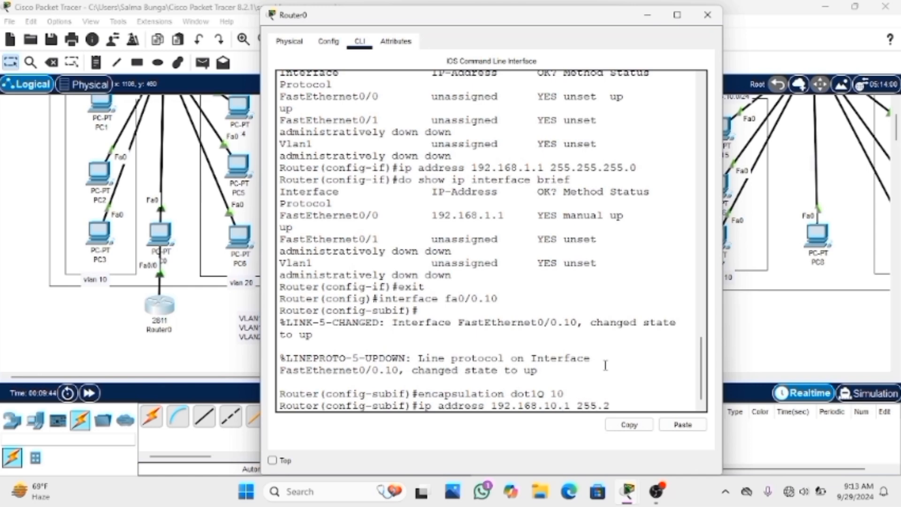
{"action": "type", "text": "55.255.0"}
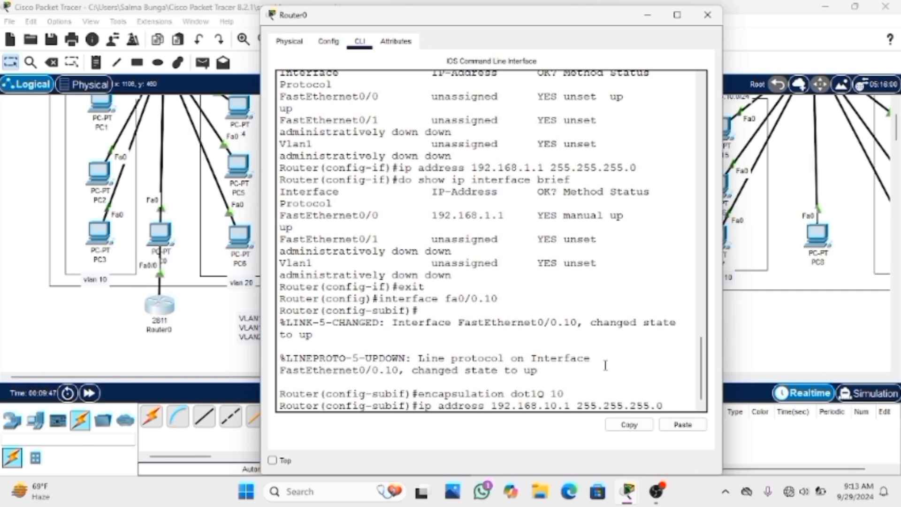
{"action": "key", "text": "Return"}
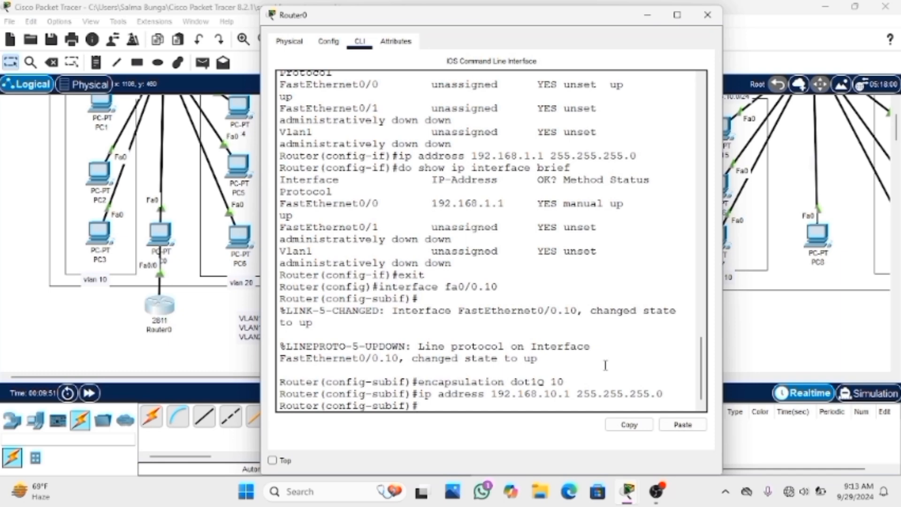
Run do show ip interface brief to check the address and status of subinterface FastEthernet0/0.10
{"action": "type", "text": "do show ip inter"}
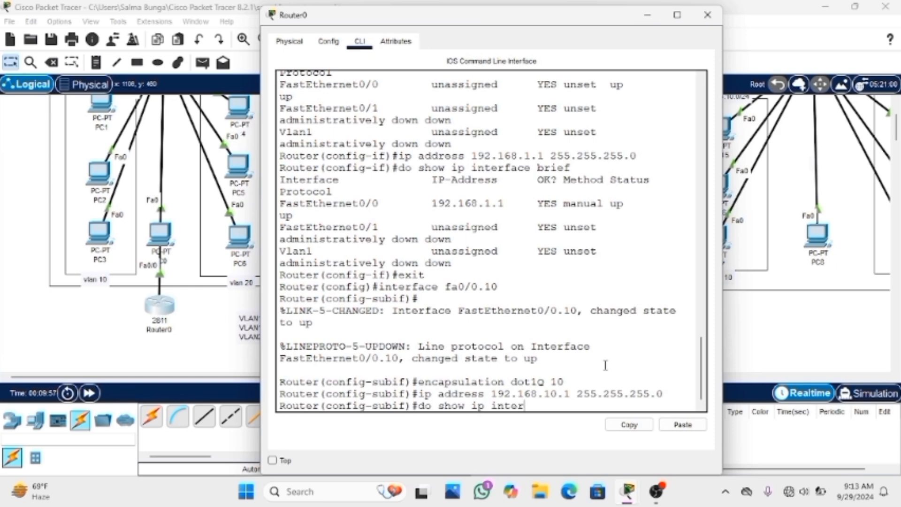
{"action": "type", "text": "face brief"}
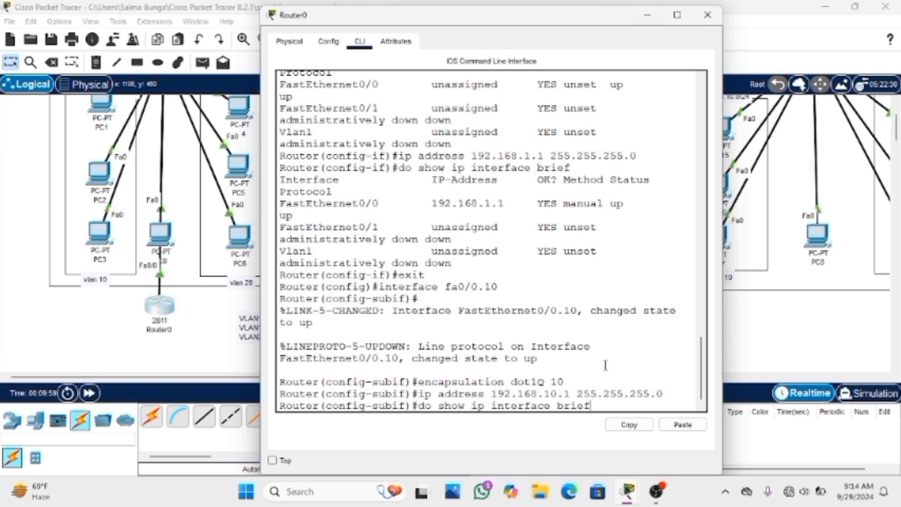
{"action": "key", "text": "Return"}
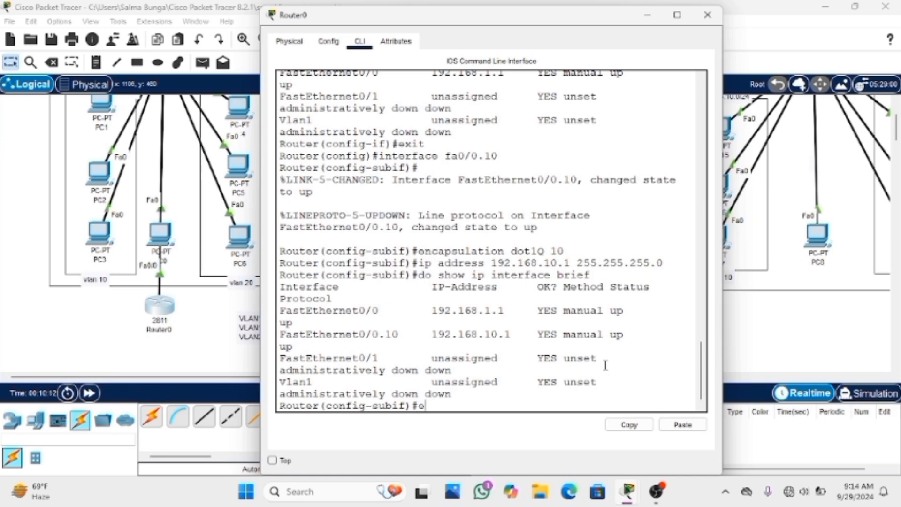
Exit the fa0/0.10 configuration and create subinterface fa0/0.20 with the interface command
{"action": "type", "text": "exit"}
{"action": "key", "text": "Return"}
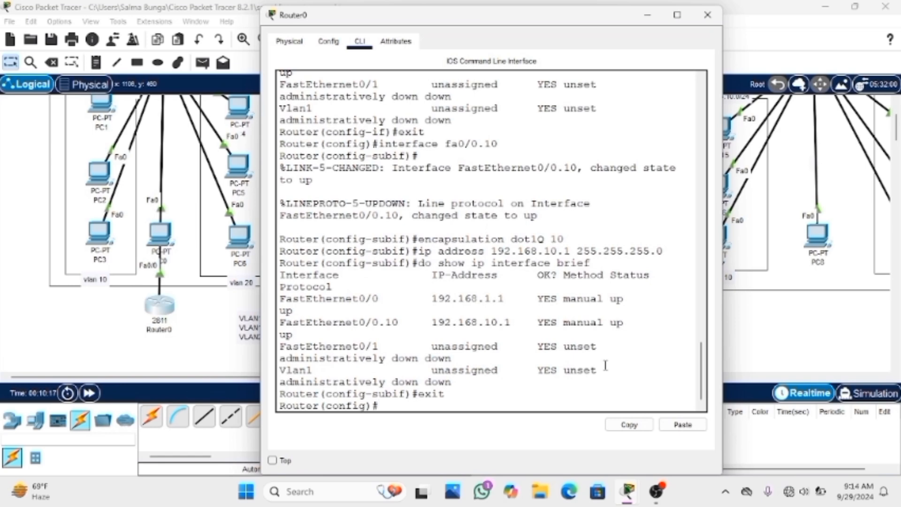
{"action": "type", "text": "interface"}
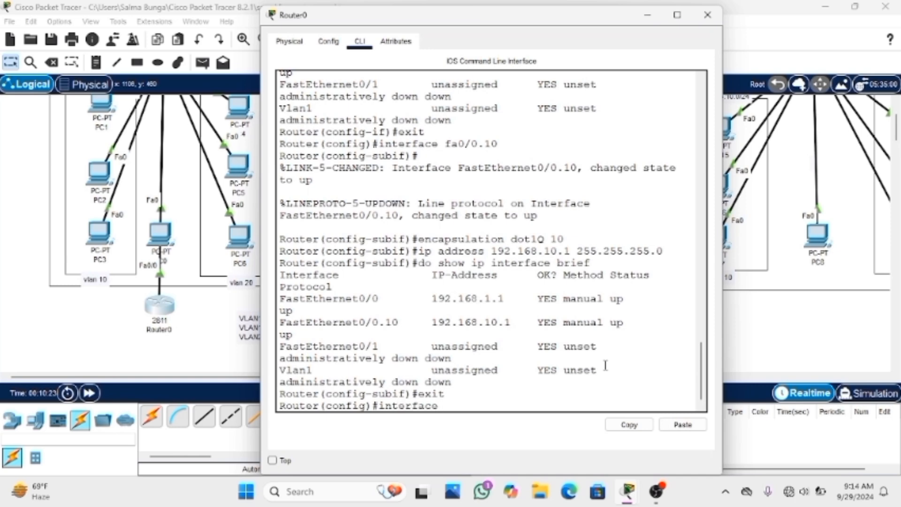
{"action": "type", "text": " fa0/0.20"}
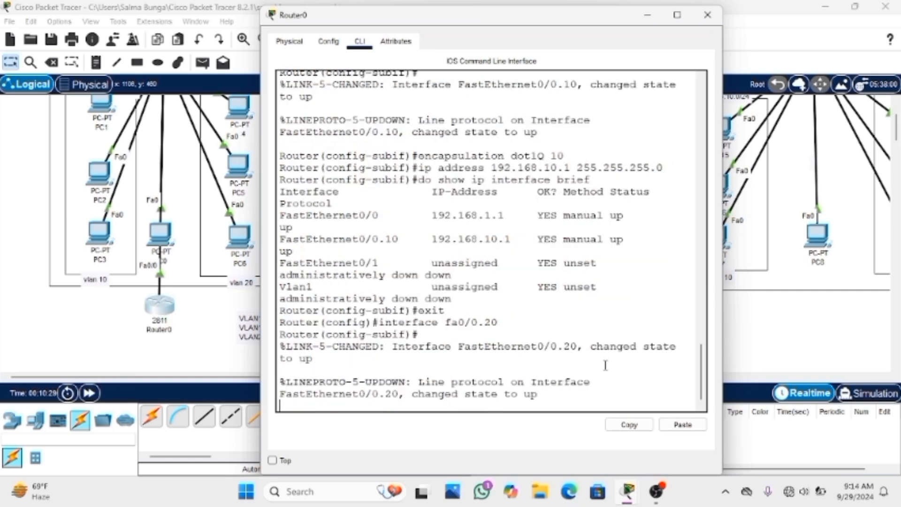
{"action": "key", "text": "Return"}
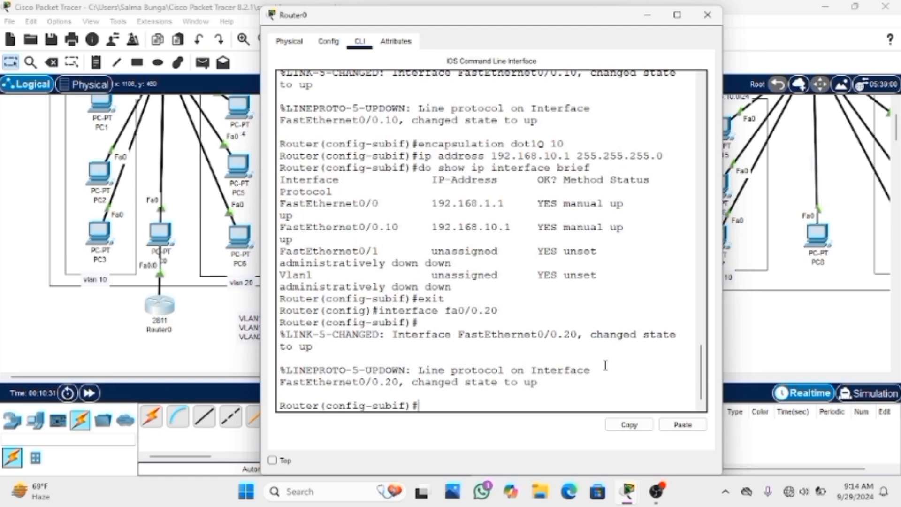
Set the encapsulation of subinterface fa0/0.20 to dot1Q with VLAN ID 20
{"action": "type", "text": "encapsula"}
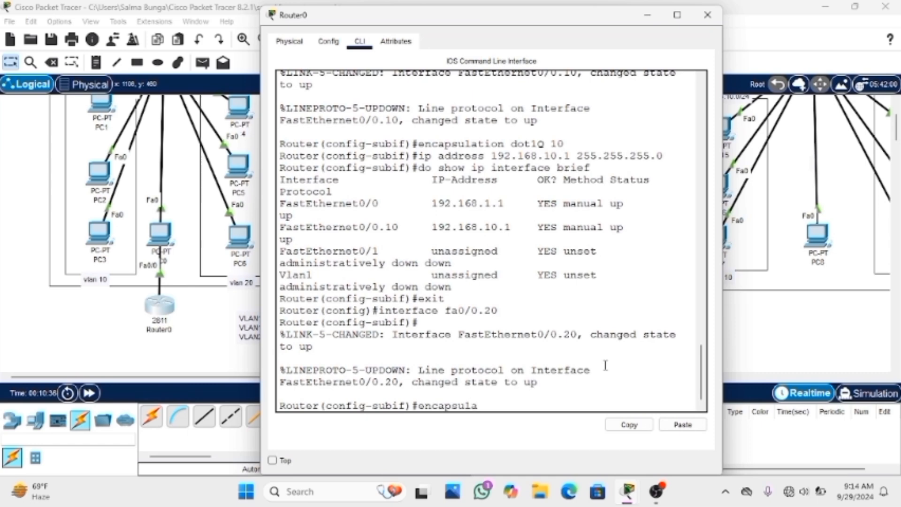
{"action": "type", "text": "tion dot1"}
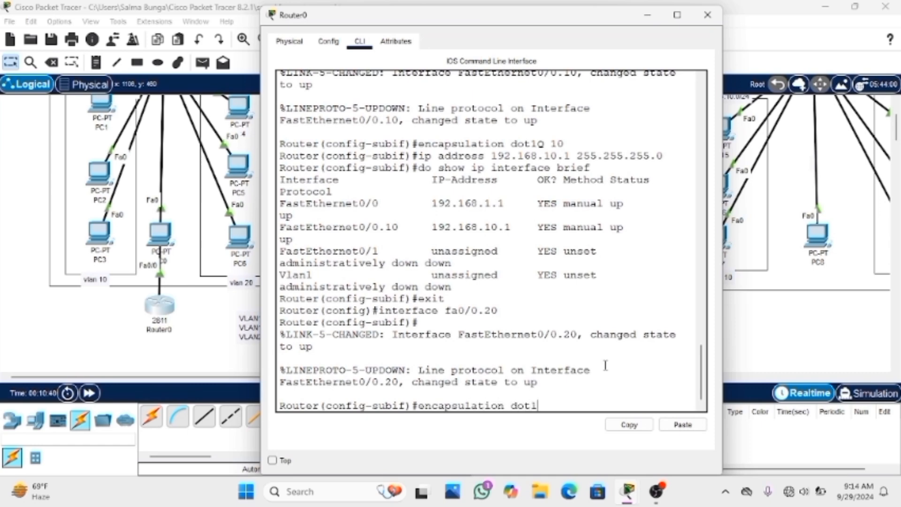
{"action": "type", "text": "Q 20"}
{"action": "key", "text": "Return"}
Assign IP address 192.168.20.1 with mask 255.255.255.0 to subinterface fa0/0.20
{"action": "type", "text": "ip "}
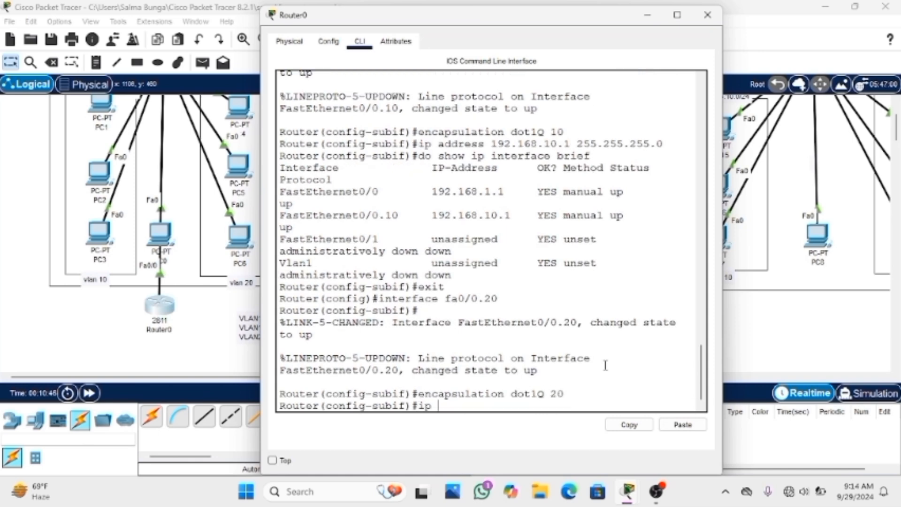
{"action": "type", "text": "address 192.1"}
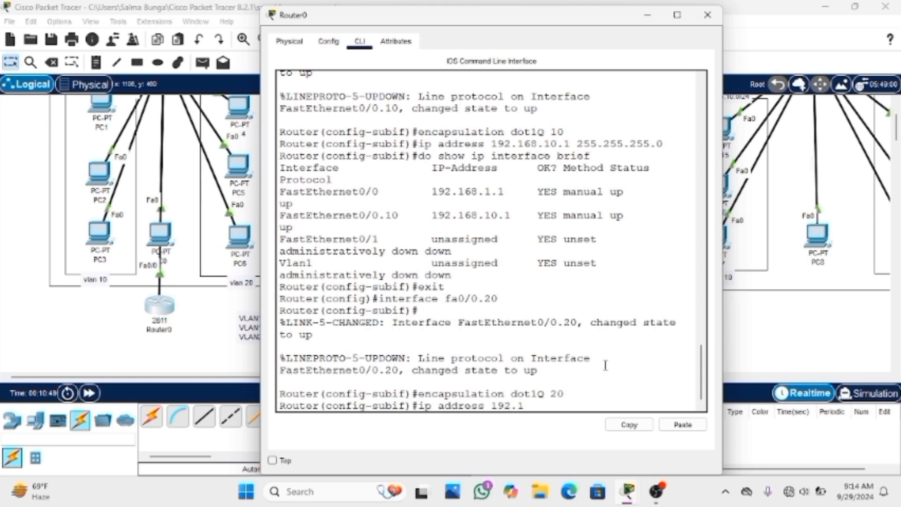
{"action": "type", "text": "68.20.1 255.255"}
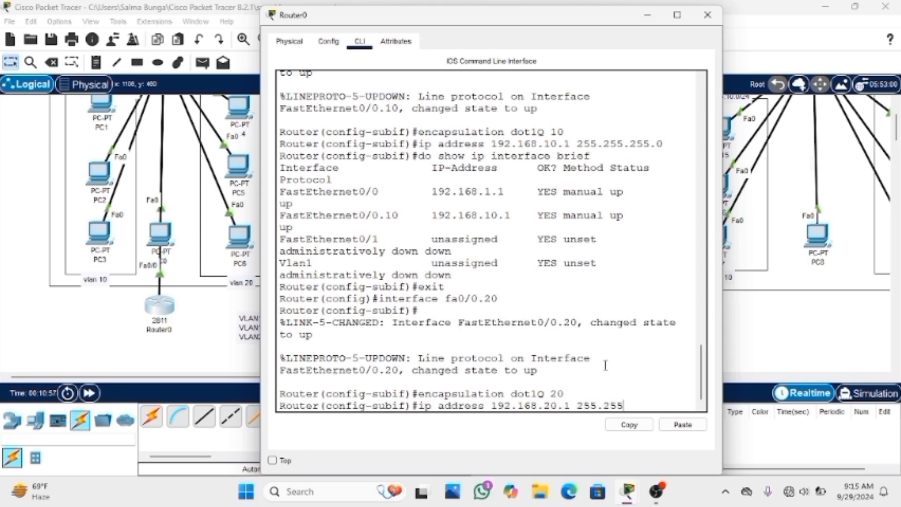
{"action": "type", "text": ".255.0"}
{"action": "key", "text": "Return"}
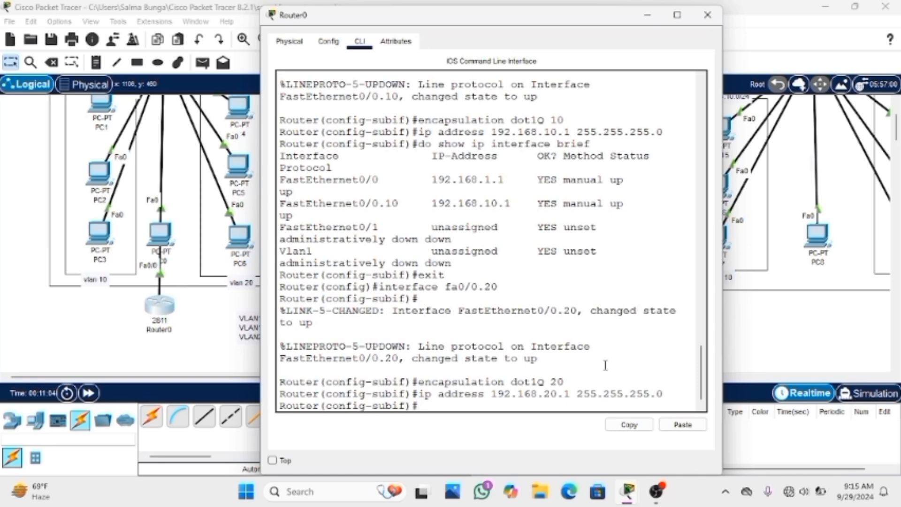
Run do show ip interface brief to check the router's interface addresses and status, and close the router's window
{"action": "type", "text": "do show ip interf"}
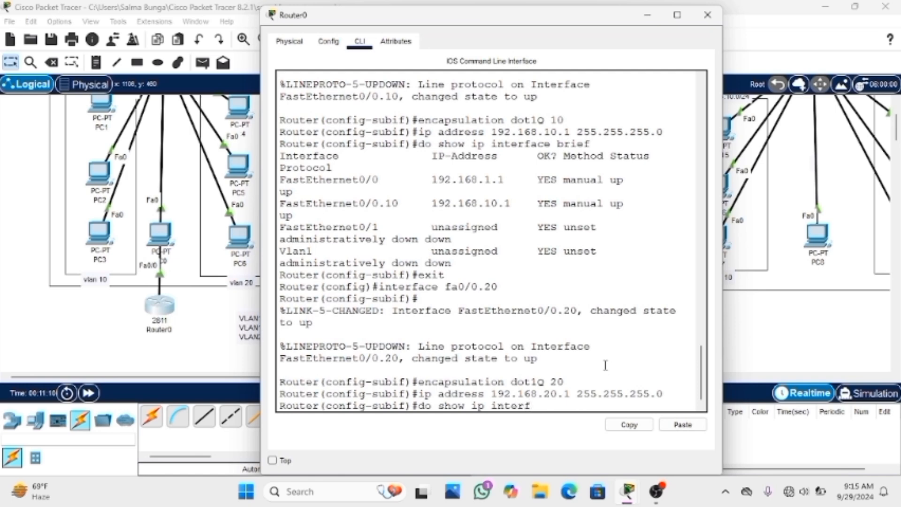
{"action": "type", "text": "ace brieg"}
{"action": "key", "text": "BackSpace"}
{"action": "type", "text": "f"}
{"action": "key", "text": "Return"}
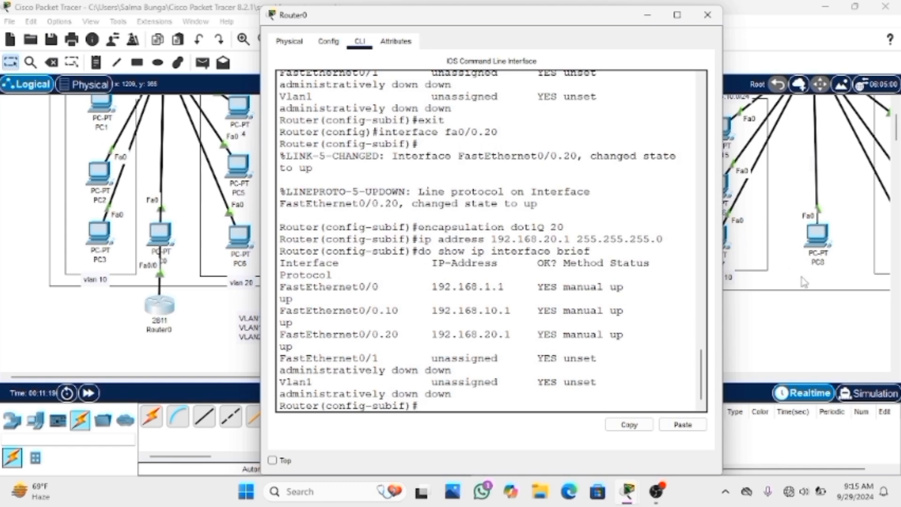
{"action": "left_click", "coordinate": [707, 15]}
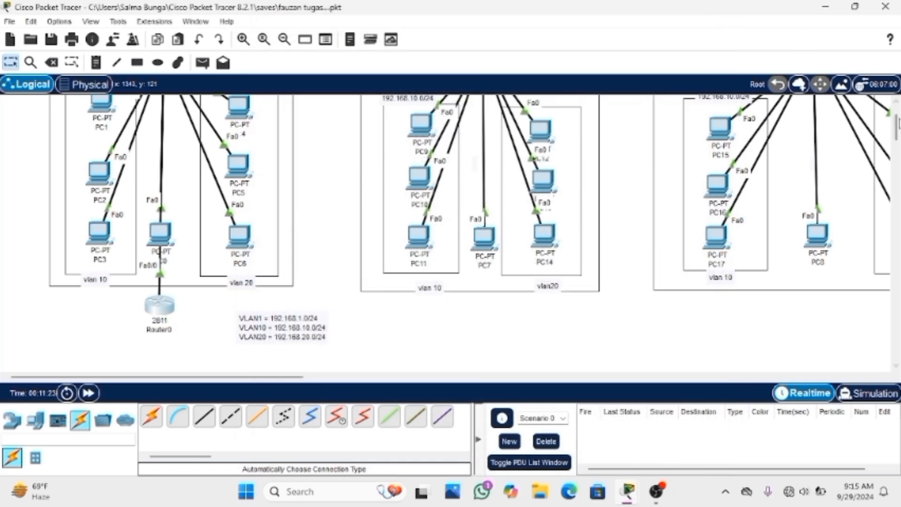
Set the IPv4 default gateway of PC1 in VLAN 10 to 192.168.10.1
{"action": "mouse_move", "coordinate": [898, 124]}
{"action": "left_mouse_down"}
{"action": "mouse_move", "coordinate": [898, 140]}
{"action": "mouse_move", "coordinate": [897, 117]}
{"action": "left_mouse_up"}
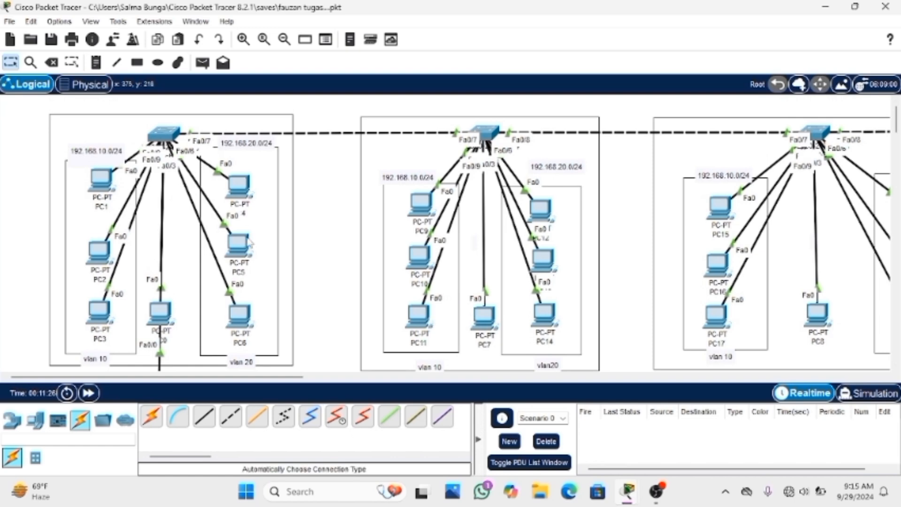
{"action": "left_click", "coordinate": [105, 192]}
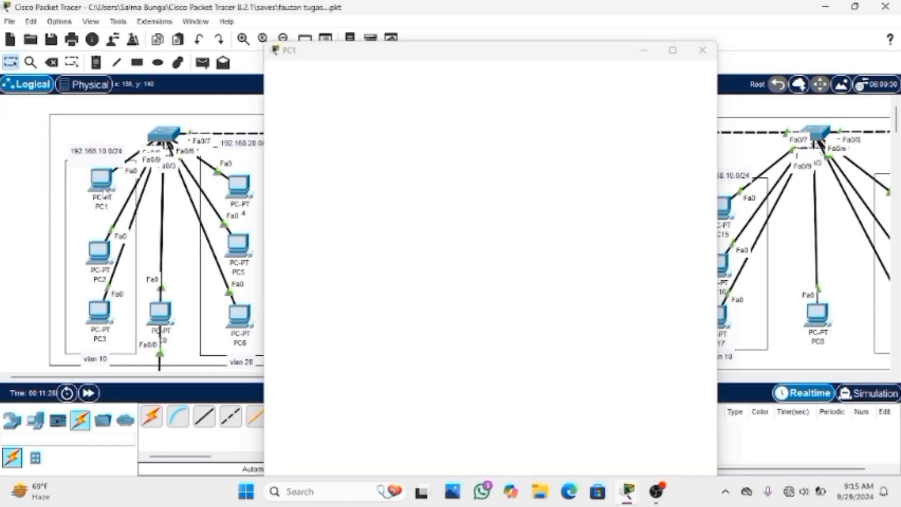
{"action": "left_click", "coordinate": [355, 47]}
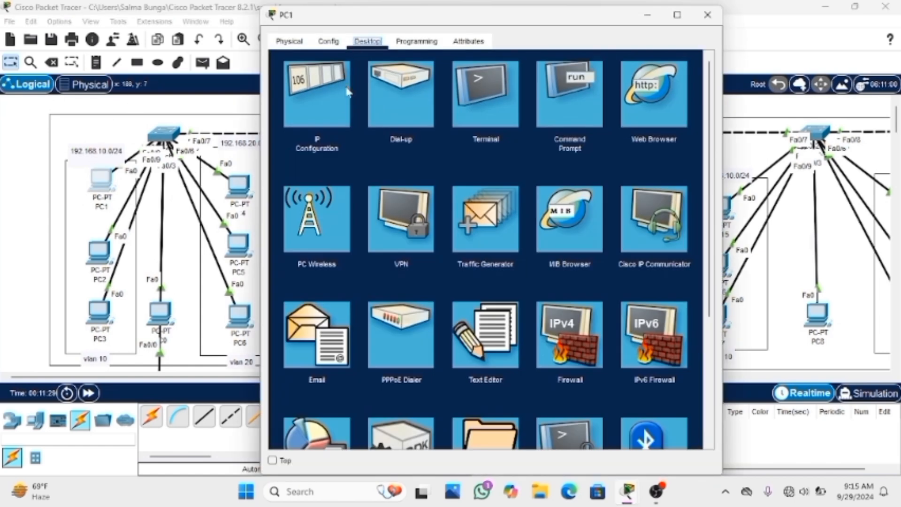
{"action": "left_click", "coordinate": [328, 118]}
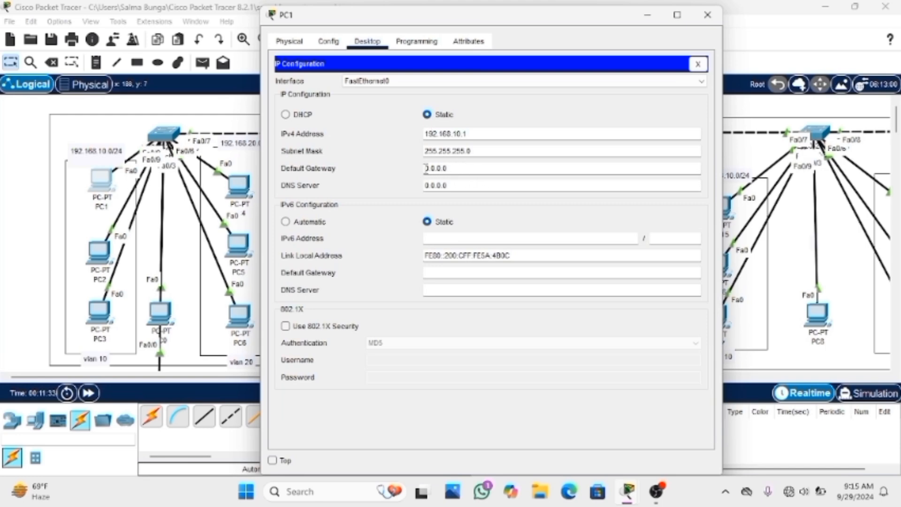
{"action": "left_click_drag", "start_coordinate": [425, 168], "coordinate": [501, 164]}
{"action": "key", "text": "BackSpace"}
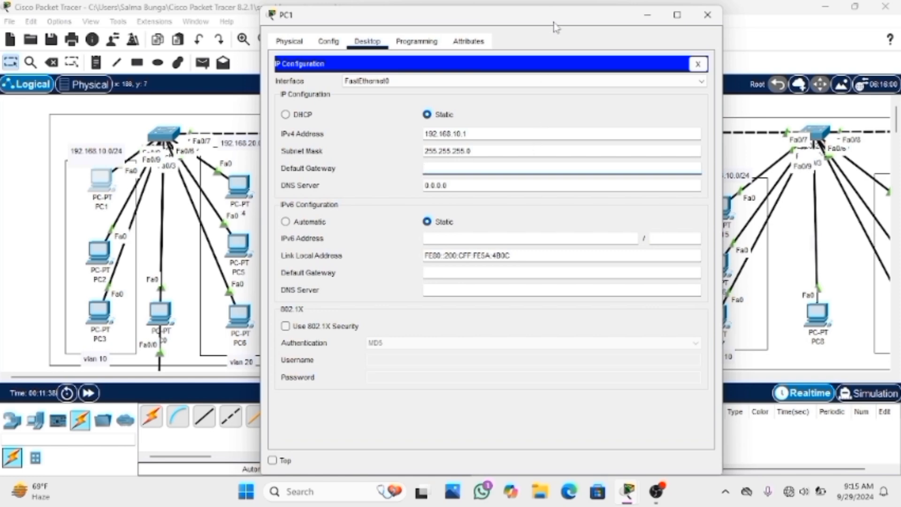
{"action": "left_click_drag", "start_coordinate": [553, 22], "coordinate": [604, 60]}
{"action": "scroll", "coordinate": [322, 194], "scroll_direction": "down", "scroll_amount": 3}
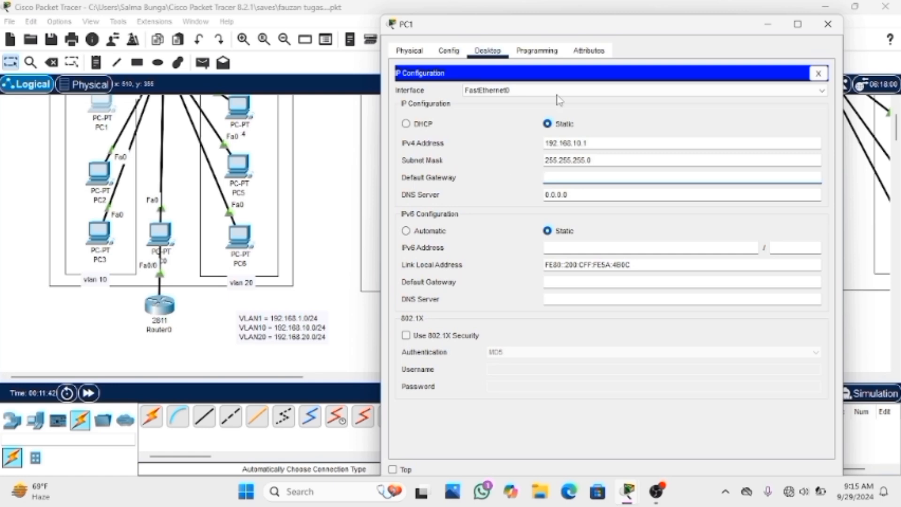
{"action": "left_click_drag", "start_coordinate": [595, 23], "coordinate": [559, 25]}
{"action": "double_click", "coordinate": [562, 28]}
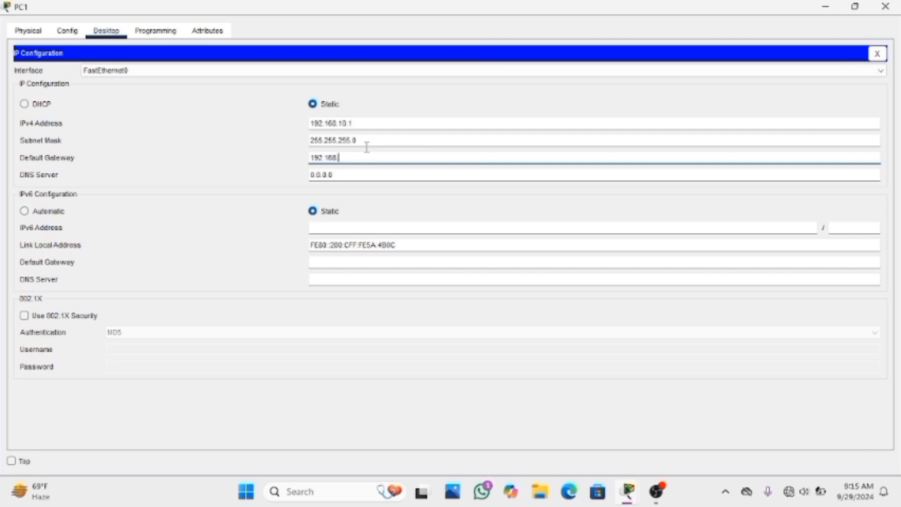
{"action": "type", "text": ".10.1"}
Set PC1's IPv4 address to 192.168.10.20 and close its configuration window
{"action": "left_click", "coordinate": [368, 124]}
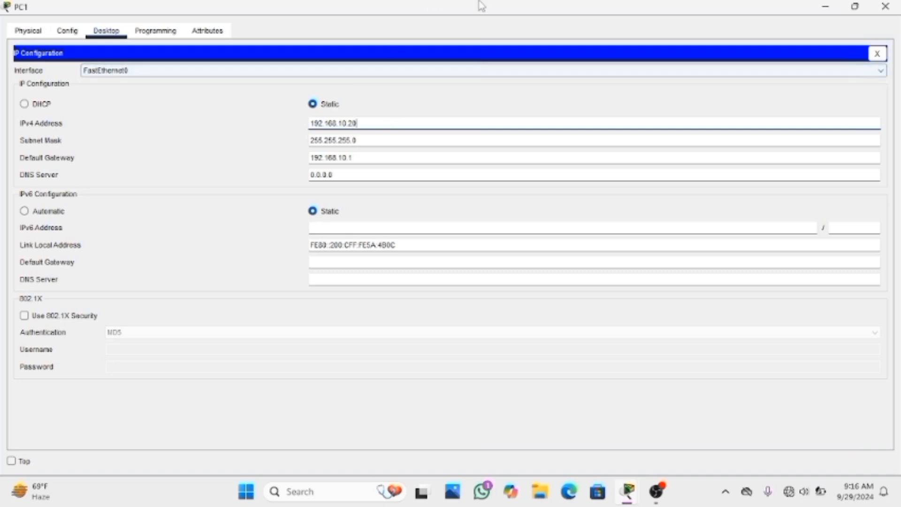
{"action": "left_click", "coordinate": [877, 53]}
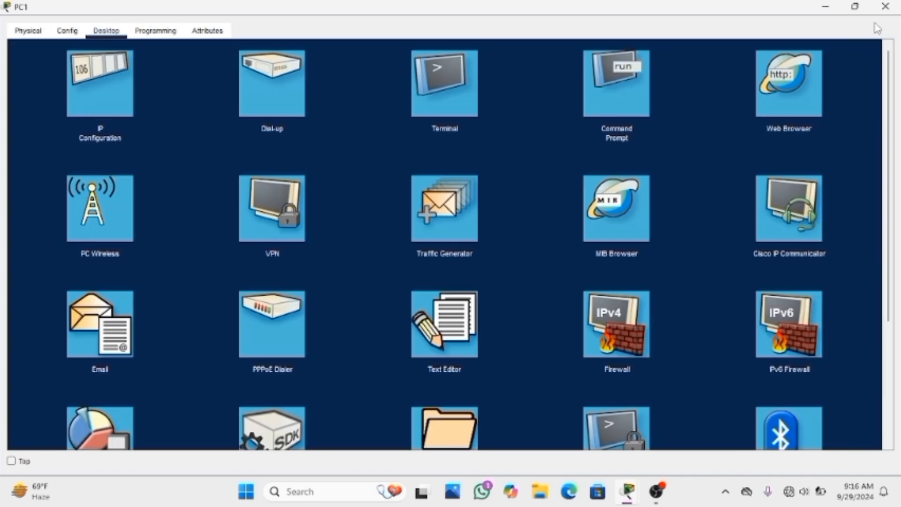
{"action": "left_click", "coordinate": [885, 7]}
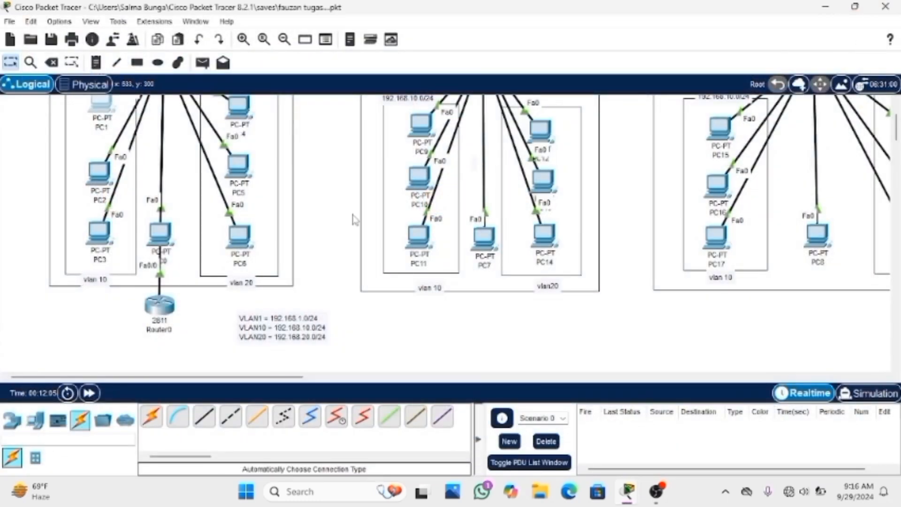
Set the IPv4 default gateway of PC2 to the router's VLAN 10 address, 192.168.10.1, and close its window
{"action": "scroll", "coordinate": [354, 219], "scroll_direction": "up", "scroll_amount": 3}
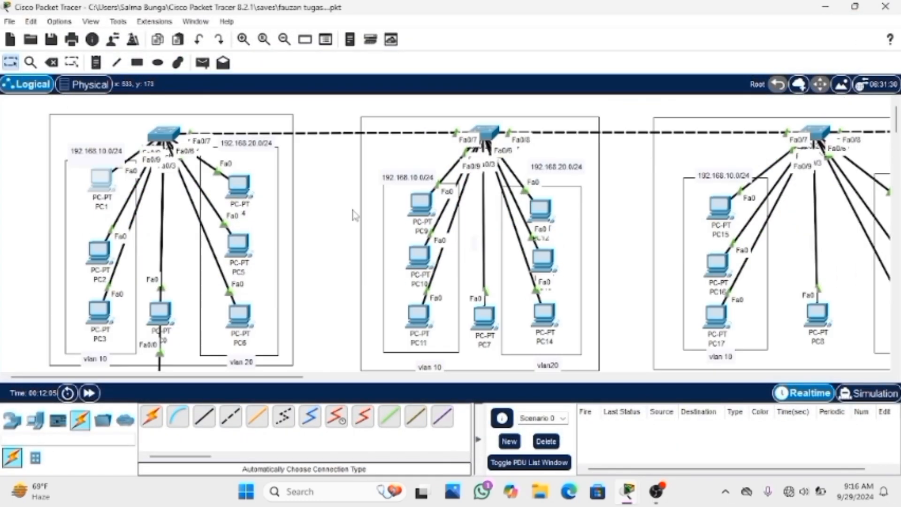
{"action": "left_click", "coordinate": [96, 240]}
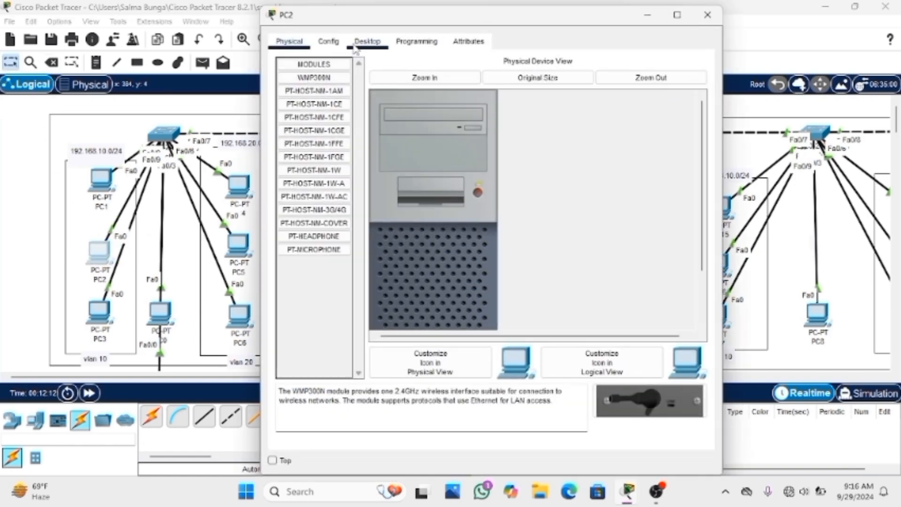
{"action": "left_click", "coordinate": [356, 45]}
{"action": "left_click", "coordinate": [333, 110]}
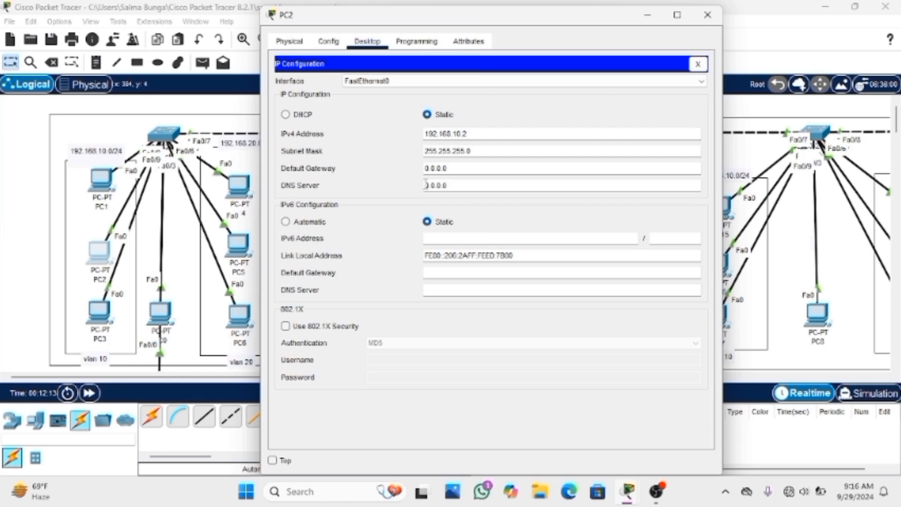
{"action": "left_click_drag", "start_coordinate": [426, 168], "coordinate": [479, 175]}
{"action": "key", "text": "BackSpace"}
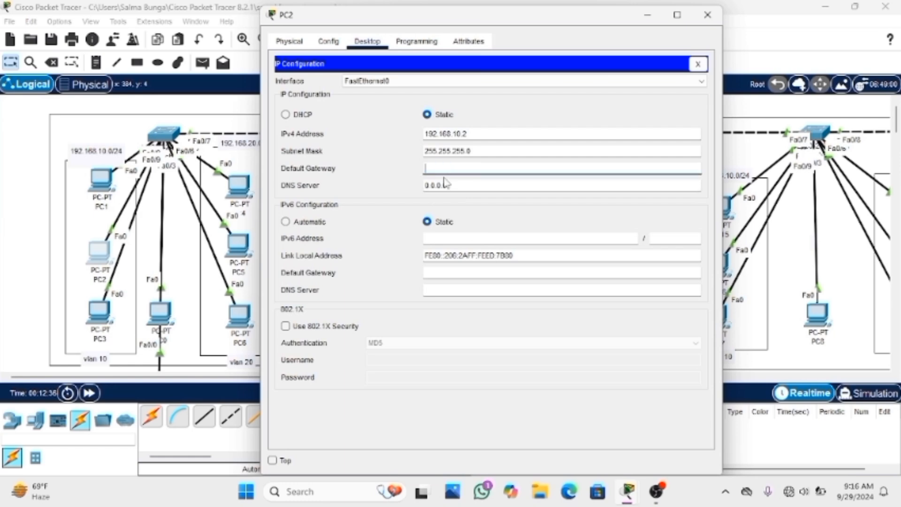
{"action": "type", "text": "192.168"}
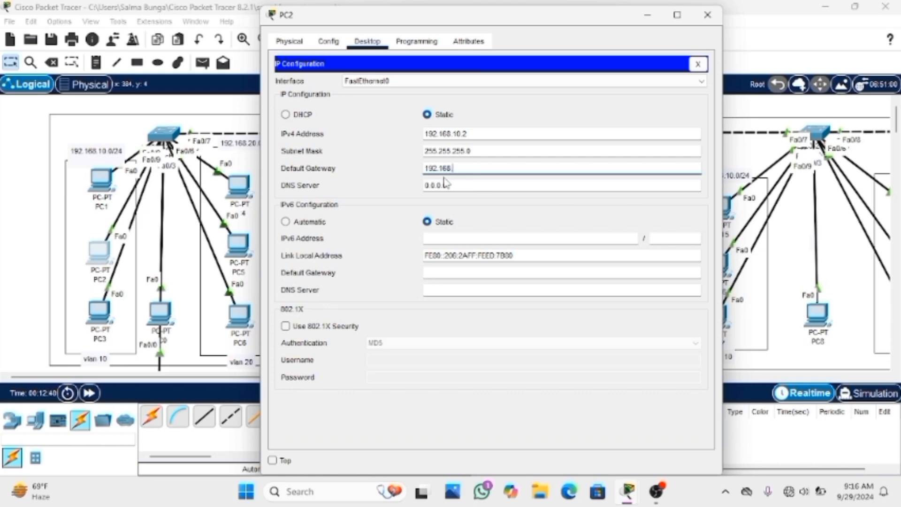
{"action": "type", "text": ".10.1"}
{"action": "left_click", "coordinate": [697, 64]}
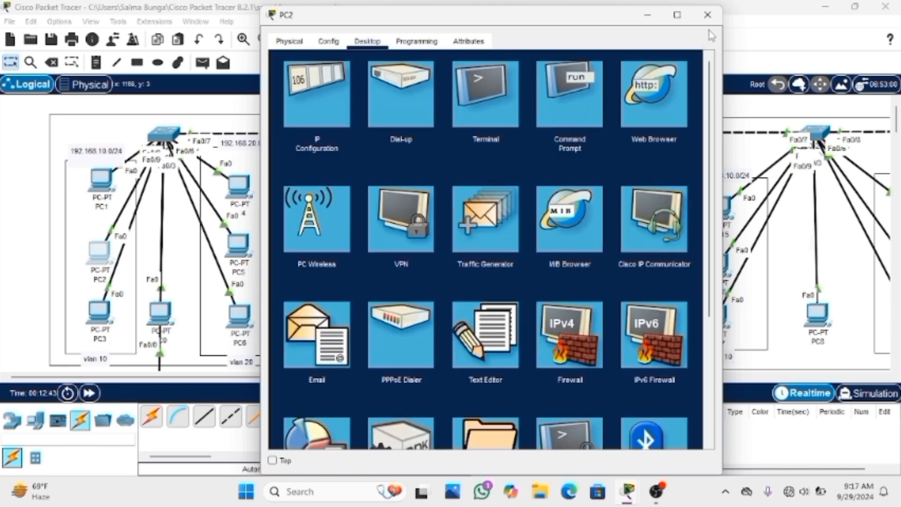
{"action": "left_click", "coordinate": [707, 15]}
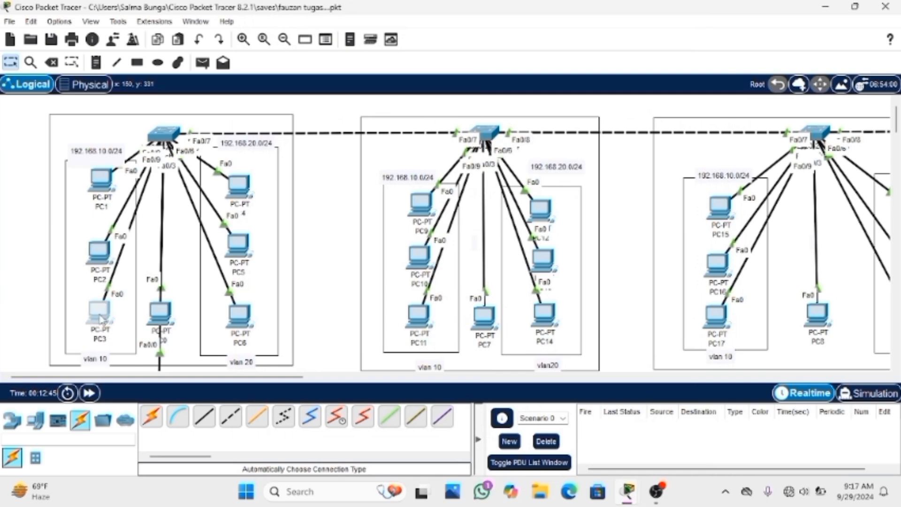
Set the IPv4 default gateway of PC3 to 192.168.10.1 and close its IP configuration
{"action": "left_click", "coordinate": [97, 314]}
{"action": "left_click", "coordinate": [364, 45]}
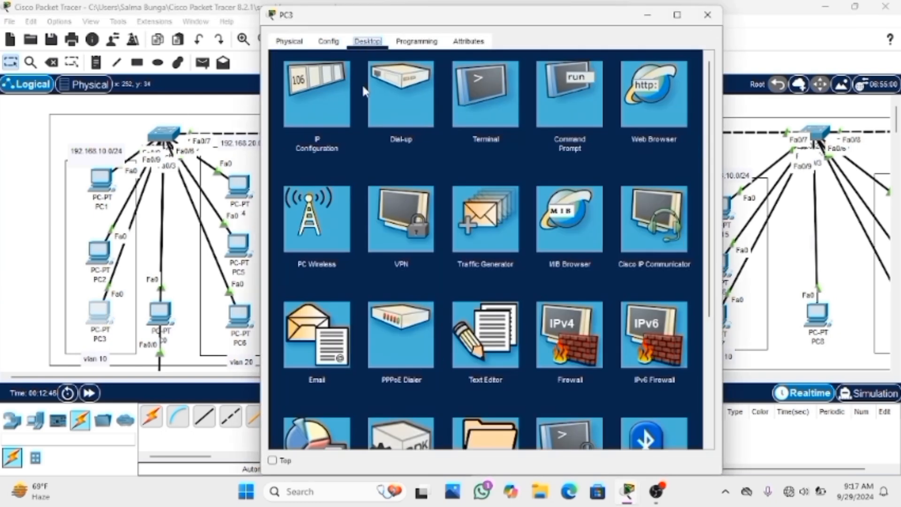
{"action": "left_click", "coordinate": [316, 118]}
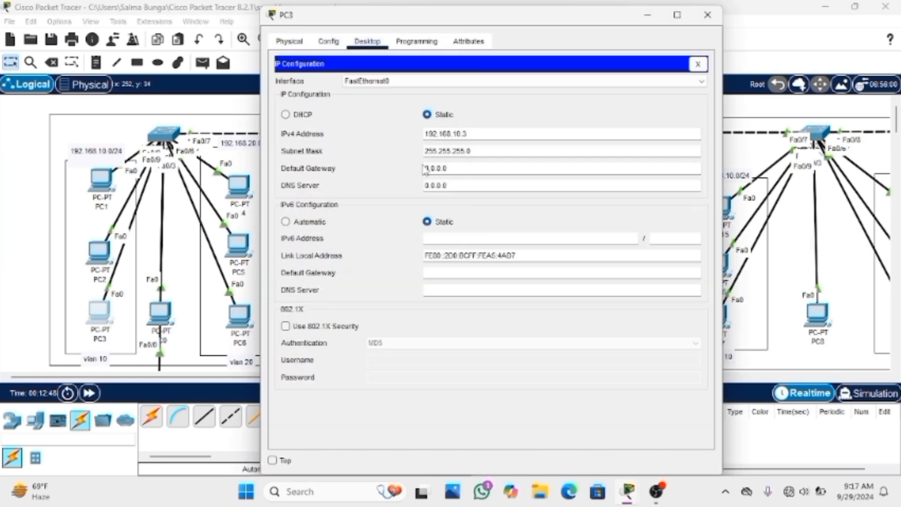
{"action": "left_click_drag", "start_coordinate": [424, 168], "coordinate": [465, 169]}
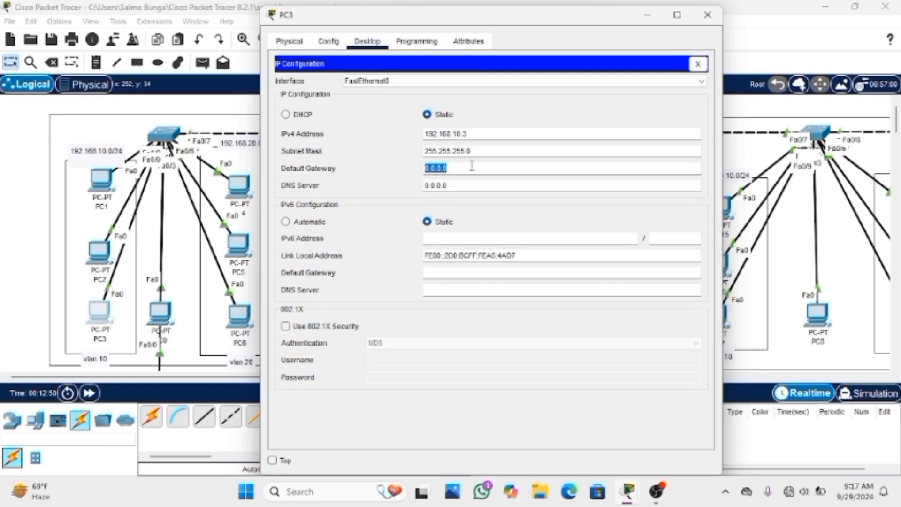
{"action": "key", "text": "BackSpace"}
{"action": "type", "text": "192.168.10.1"}
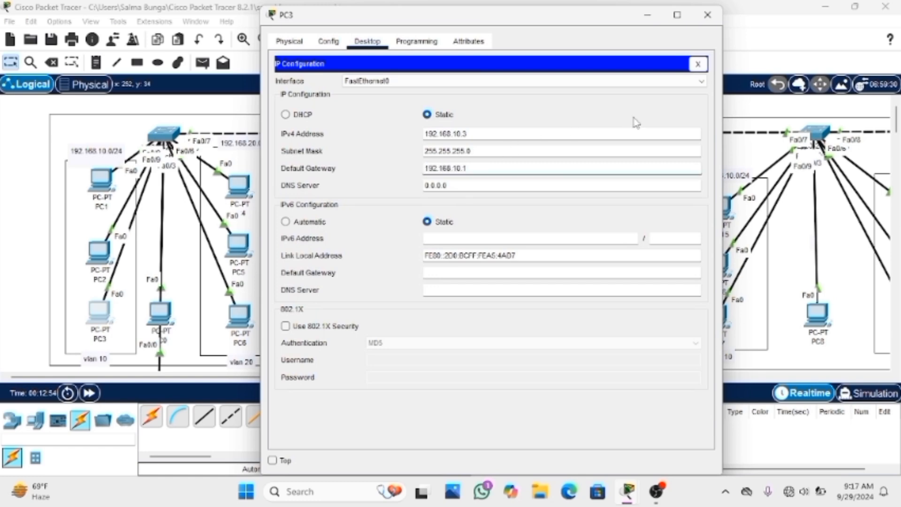
{"action": "left_click", "coordinate": [698, 64]}
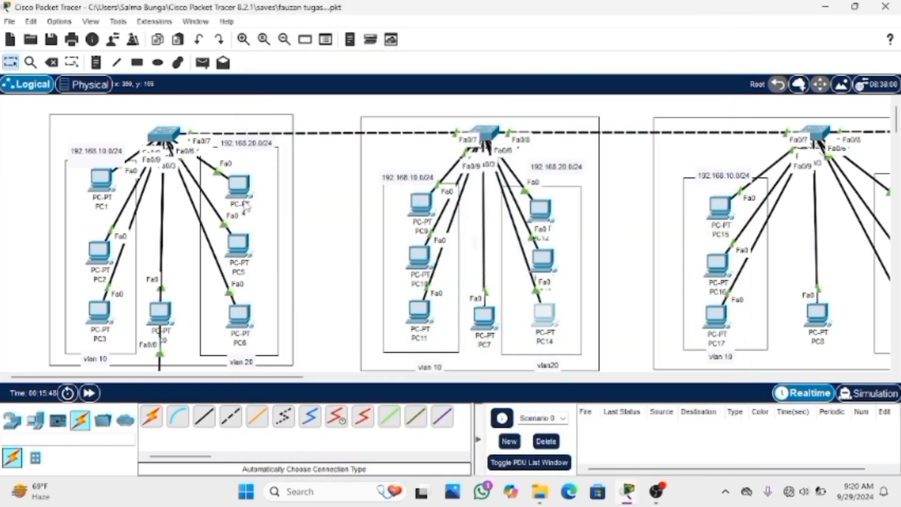
Set PC4's IPv4 default gateway to 192.168.20.1 and its IPv4 address to 192.168.20.20, and close its window
{"action": "left_click", "coordinate": [249, 194]}
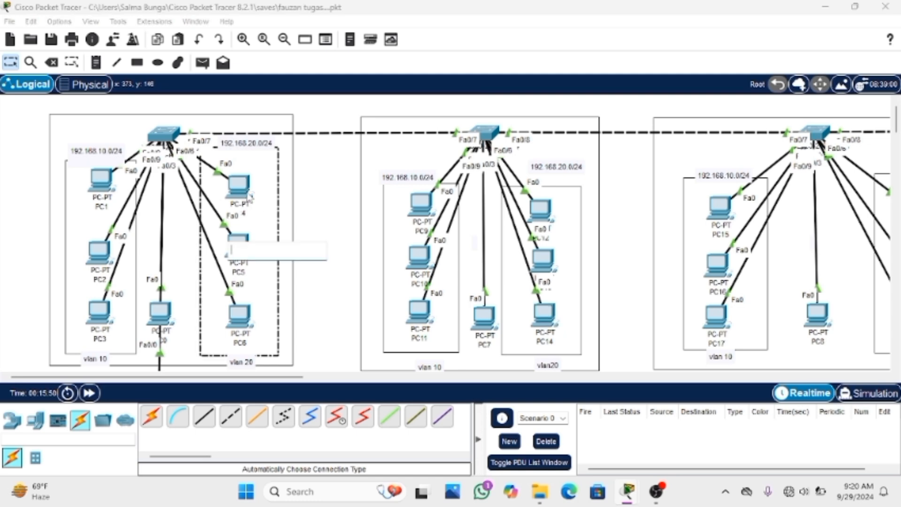
{"action": "left_click", "coordinate": [239, 188]}
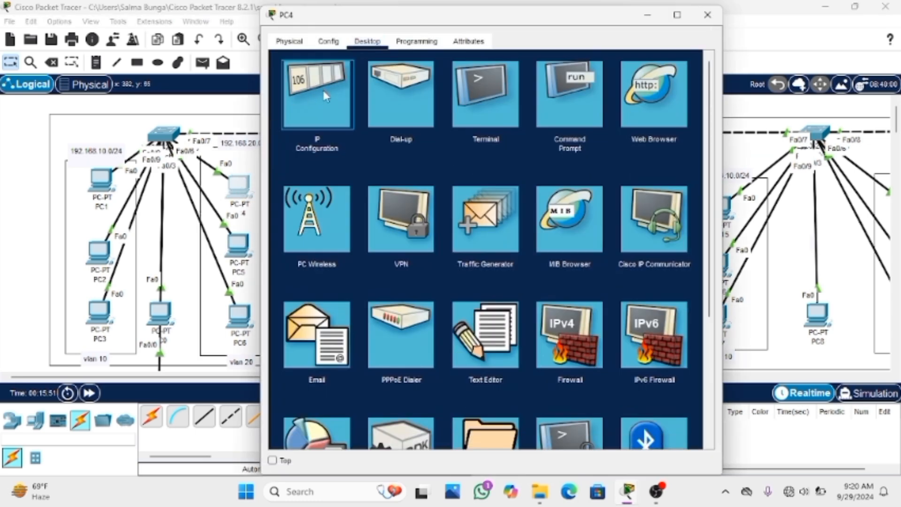
{"action": "left_click", "coordinate": [326, 97]}
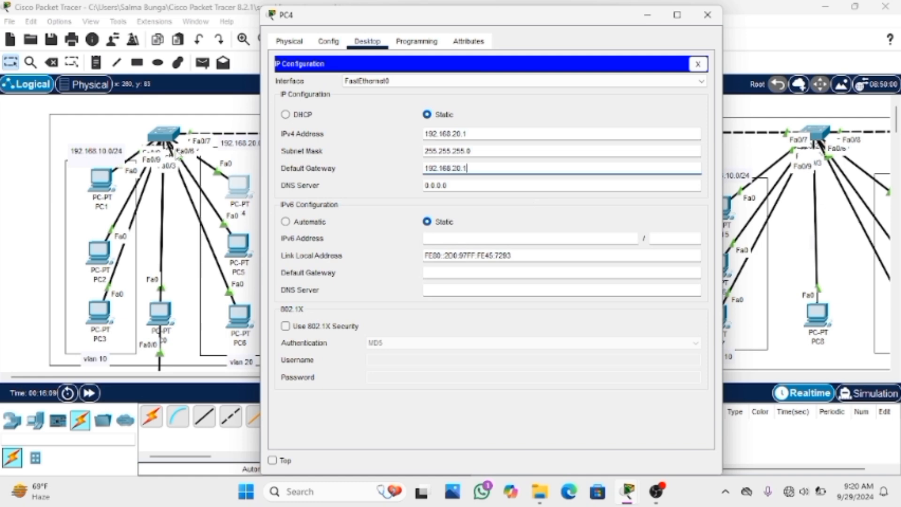
{"action": "left_click", "coordinate": [474, 134]}
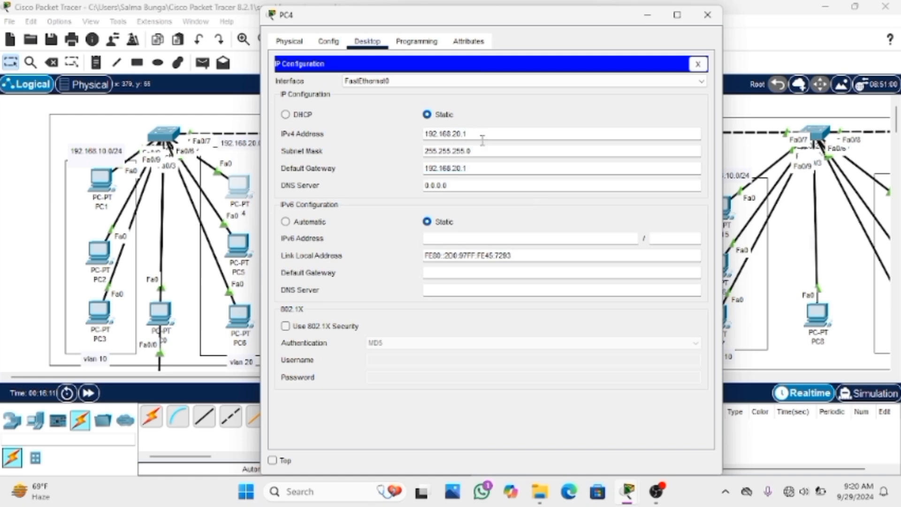
{"action": "type", "text": "20"}
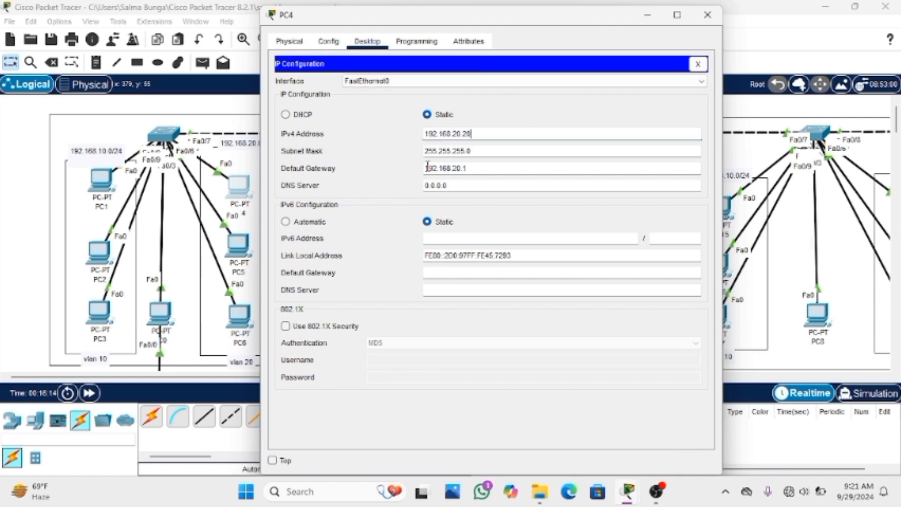
{"action": "left_click_drag", "start_coordinate": [427, 168], "coordinate": [536, 168]}
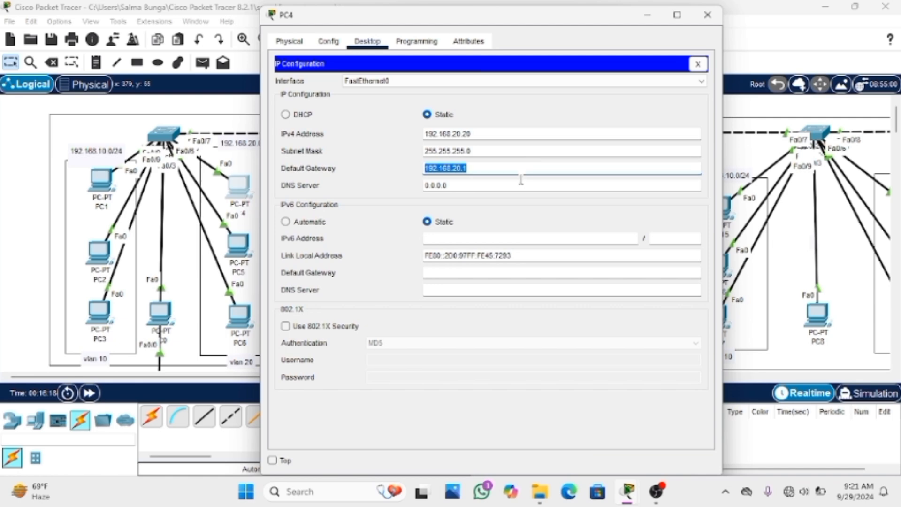
{"action": "left_click", "coordinate": [498, 168]}
{"action": "left_click", "coordinate": [698, 64]}
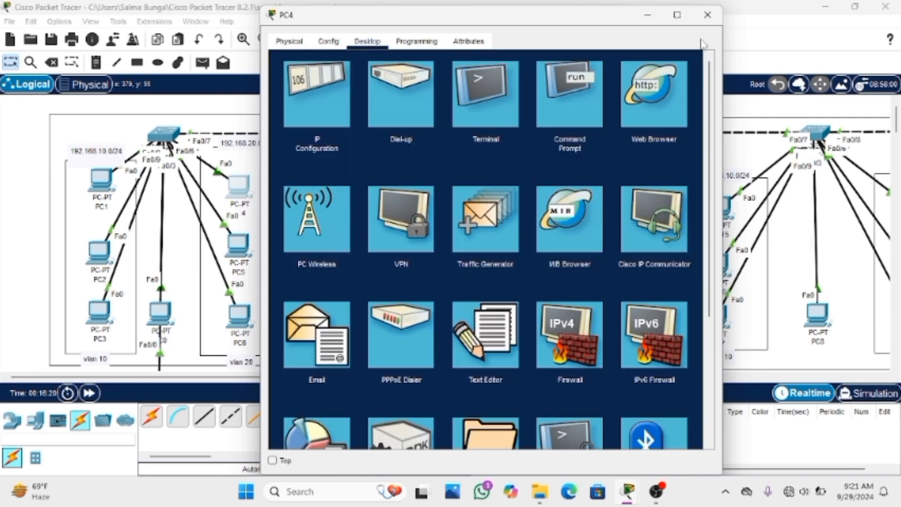
{"action": "left_click", "coordinate": [707, 15]}
Set the IPv4 default gateway of PC5 in VLAN 20 to 192.168.20.1 and close its configuration window
{"action": "left_click", "coordinate": [232, 247]}
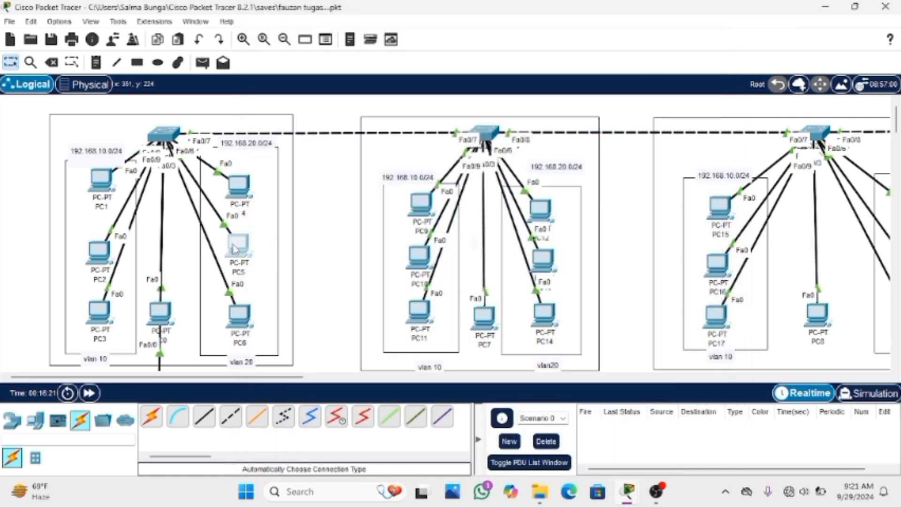
{"action": "left_click", "coordinate": [323, 114]}
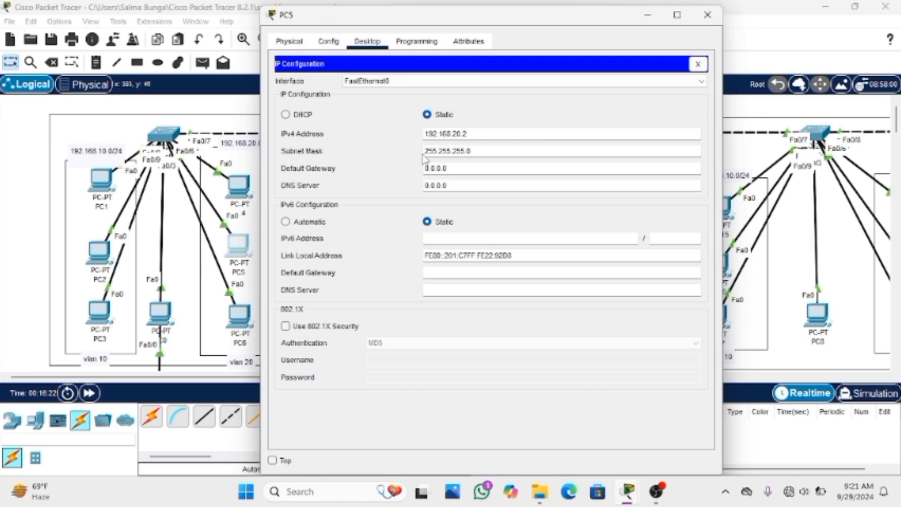
{"action": "left_click", "coordinate": [451, 167]}
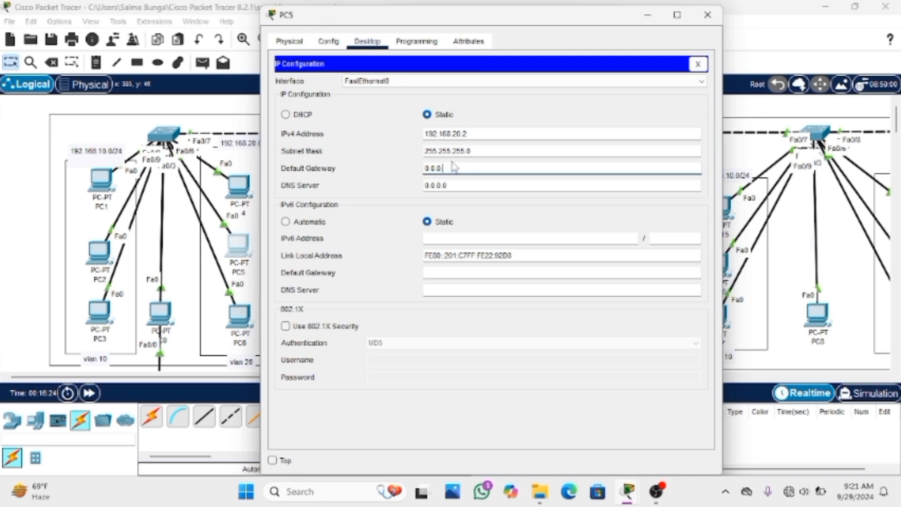
{"action": "key", "text": "BackSpace"}
{"action": "key", "text": "BackSpace"}
{"action": "key", "text": "BackSpace"}
{"action": "key", "text": "BackSpace"}
{"action": "key", "text": "BackSpace"}
{"action": "type", "text": "192.168.20.1"}
{"action": "key", "text": "BackSpace"}
{"action": "type", "text": "2"}
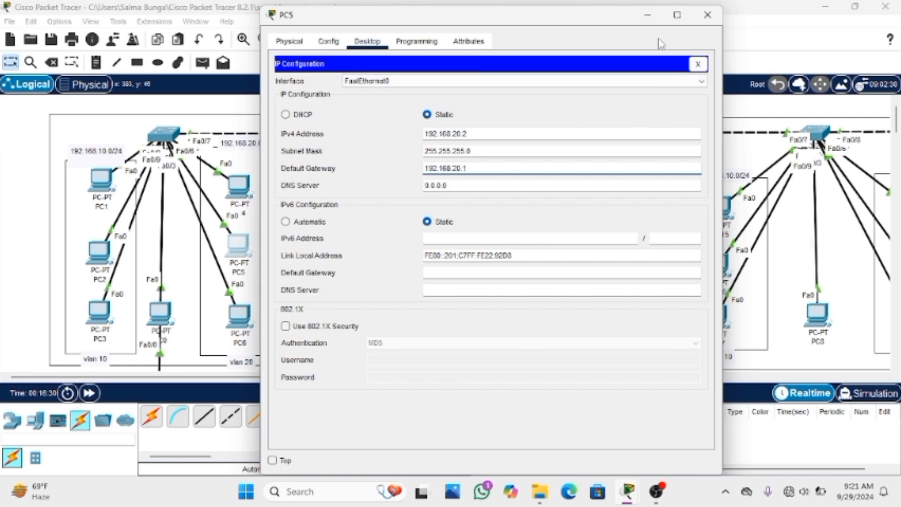
{"action": "left_click", "coordinate": [698, 64]}
{"action": "left_click", "coordinate": [700, 20]}
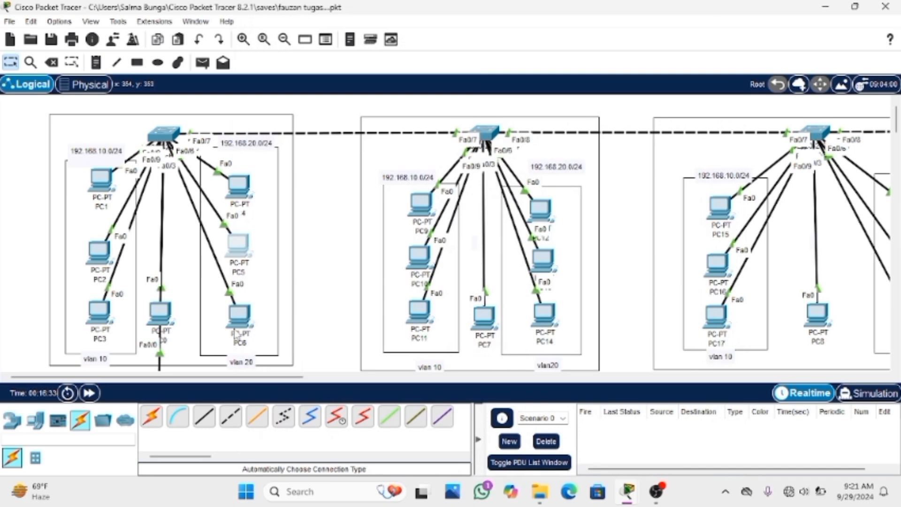
Set the IPv4 default gateway of PC6 to the router's VLAN 20 address, 192.168.20.1, and close its window
{"action": "left_click", "coordinate": [238, 325]}
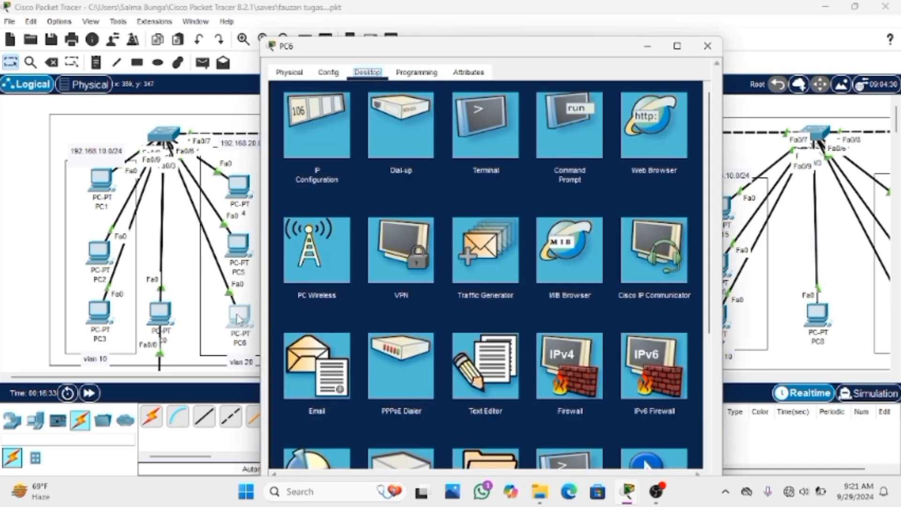
{"action": "left_click", "coordinate": [310, 155]}
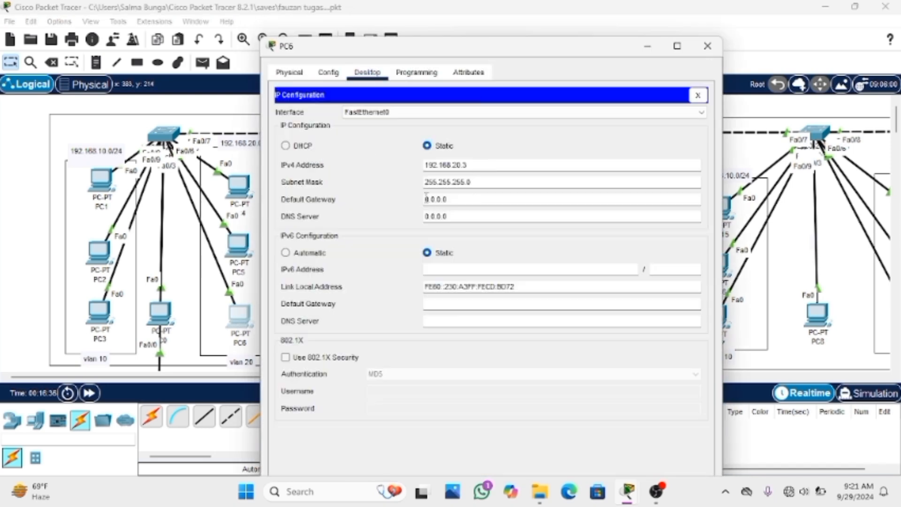
{"action": "left_click_drag", "start_coordinate": [425, 199], "coordinate": [454, 207]}
{"action": "key", "text": "BackSpace"}
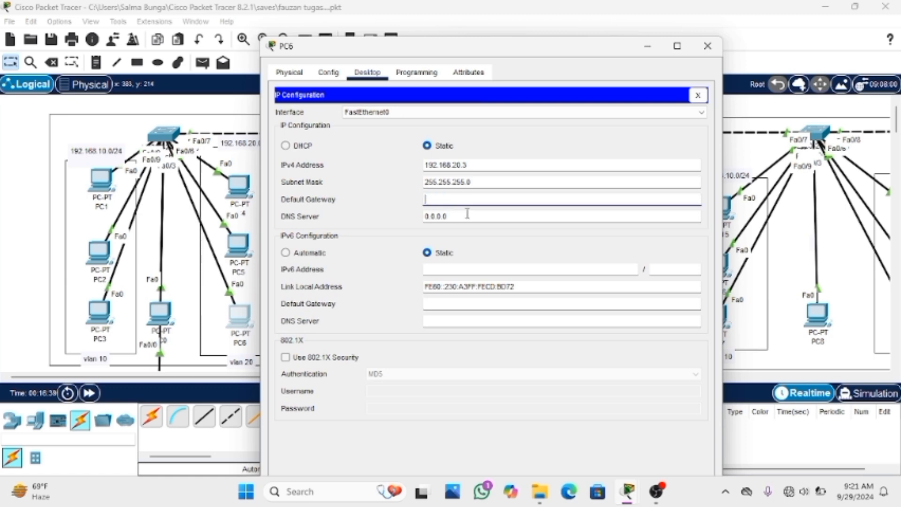
{"action": "type", "text": "192.168.20.1"}
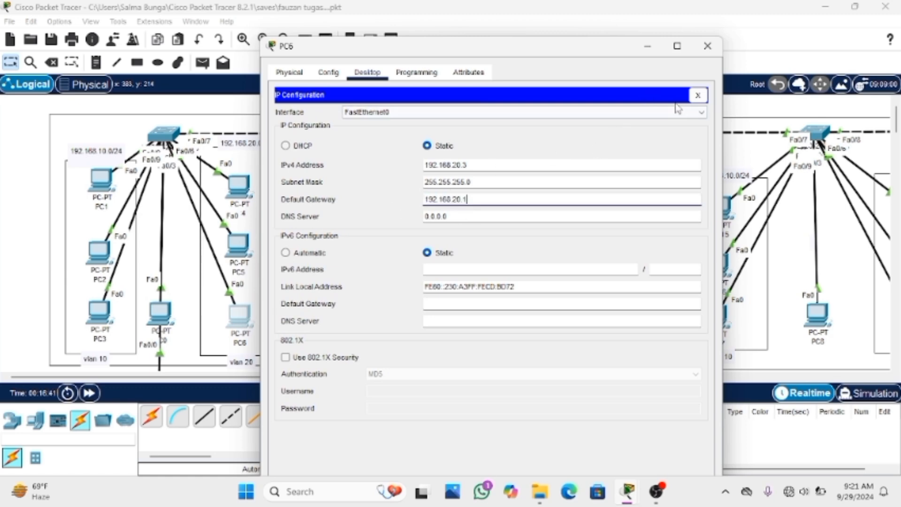
{"action": "left_click", "coordinate": [699, 94]}
{"action": "left_click", "coordinate": [707, 45]}
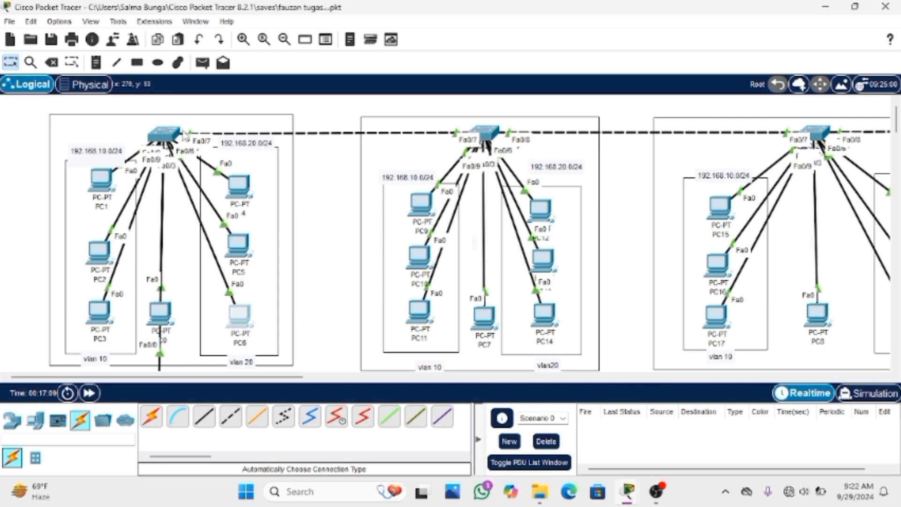
Open the command line of Switch0, above PC1 to PC6, and enter global configuration mode with en and conf t
{"action": "left_click", "coordinate": [167, 140]}
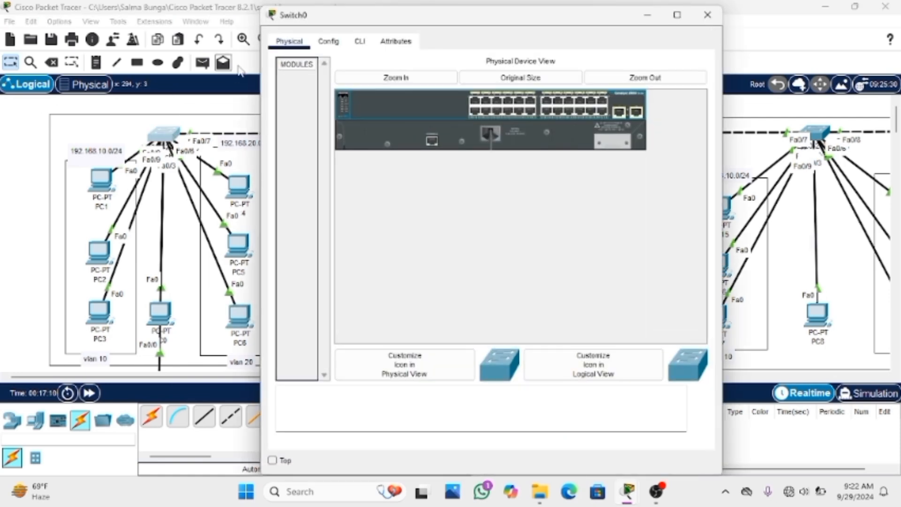
{"action": "left_click", "coordinate": [360, 41]}
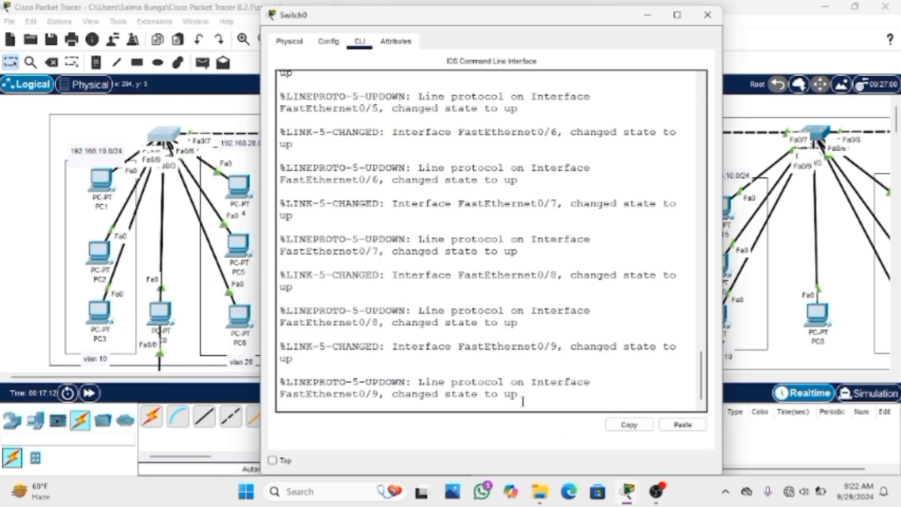
{"action": "key", "text": "Return"}
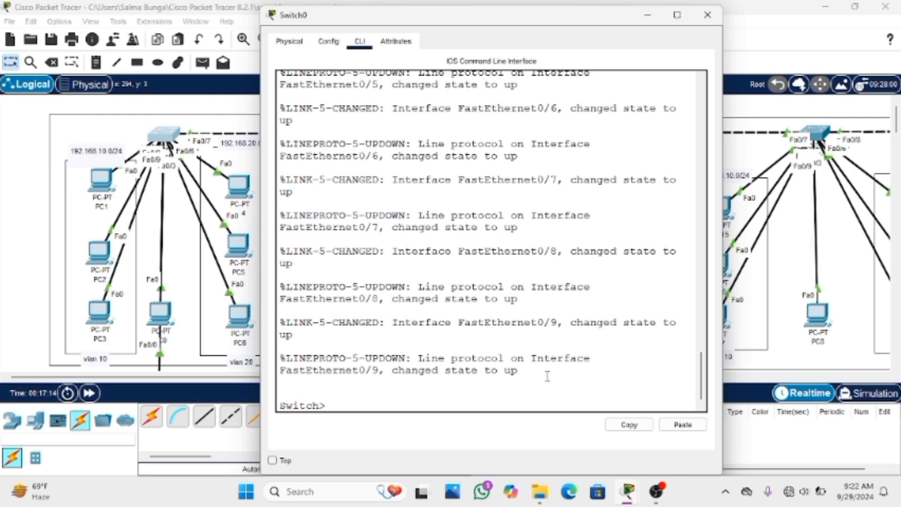
{"action": "type", "text": "en"}
{"action": "key", "text": "Return"}
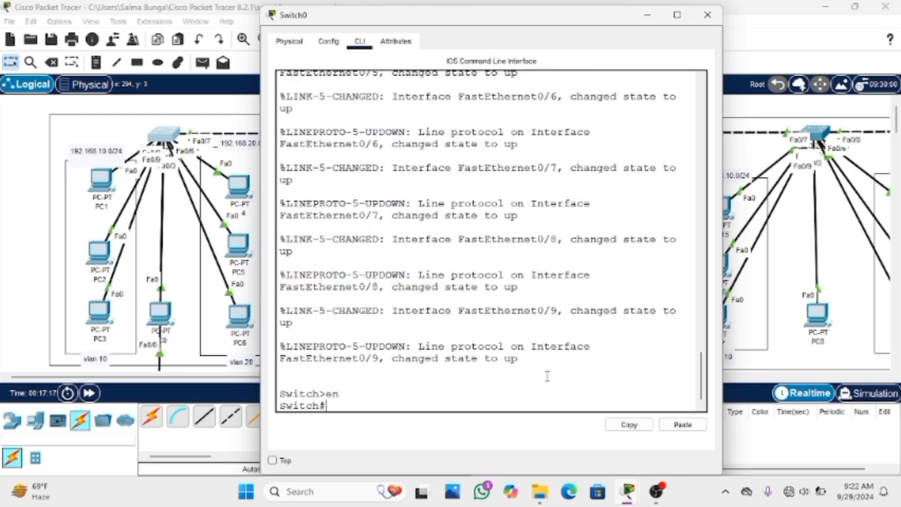
{"action": "type", "text": "conf t"}
{"action": "key", "text": "Return"}
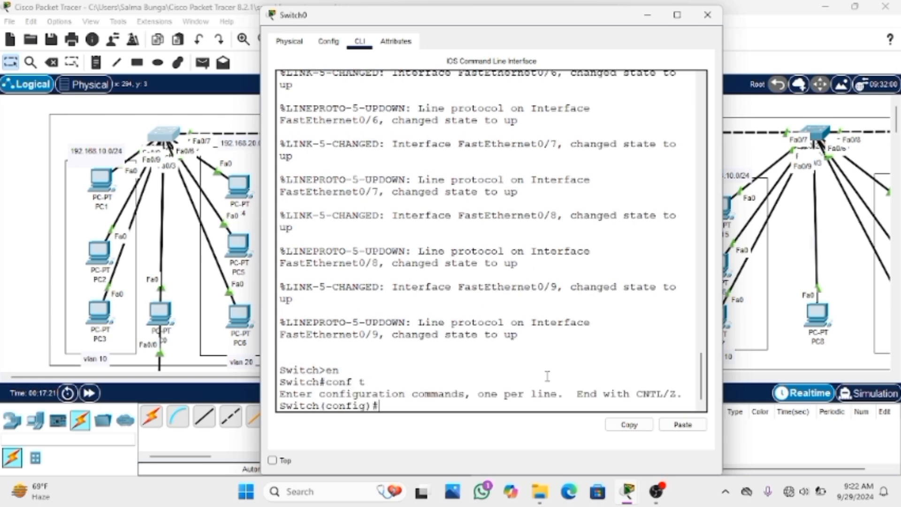
Configure Switch0's interface fa0/9 with switchport mode trunk and close the switch window
{"action": "type", "text": "interface fa"}
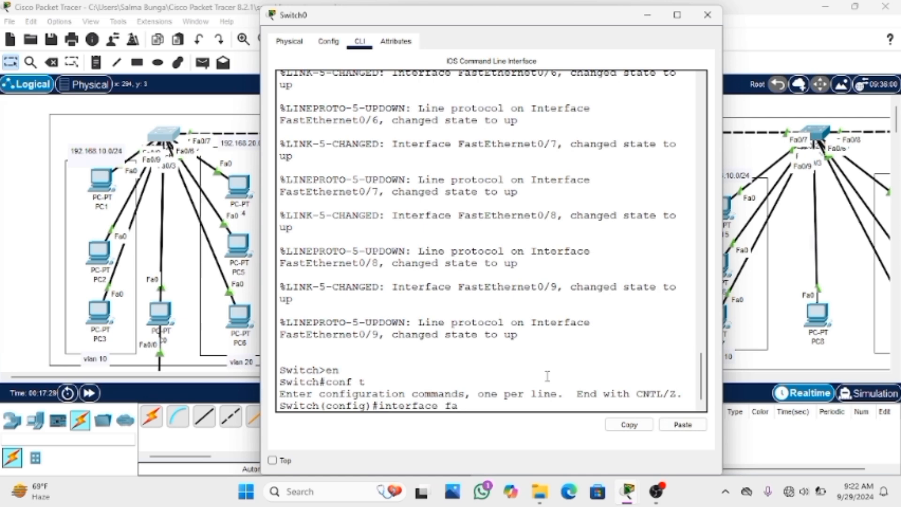
{"action": "type", "text": "0/9"}
{"action": "key", "text": "Return"}
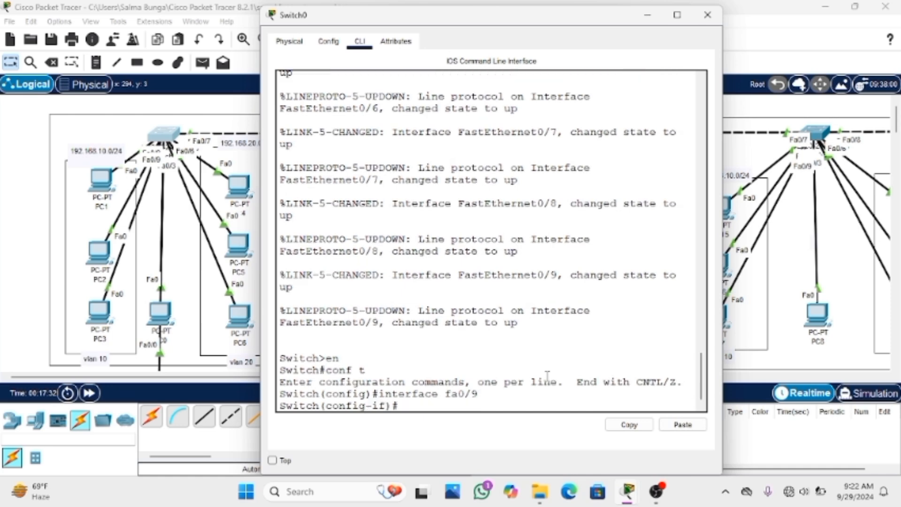
{"action": "type", "text": "switchport"}
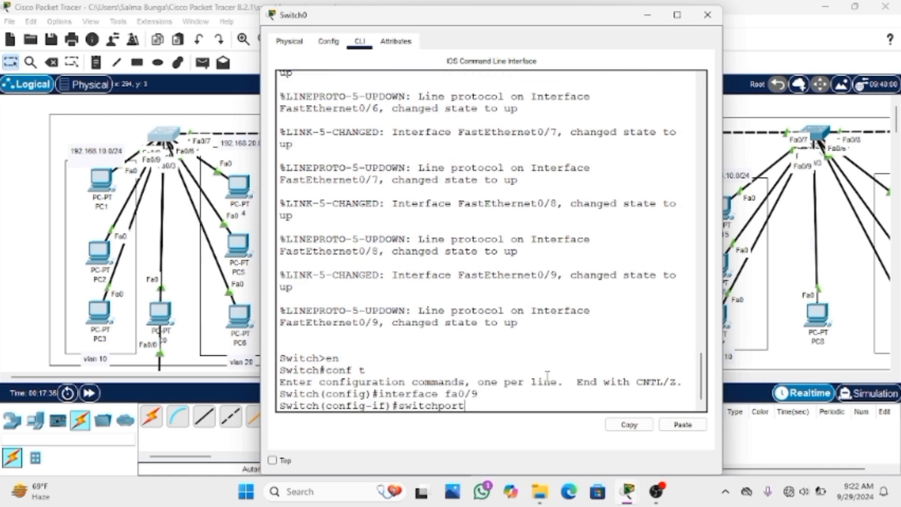
{"action": "type", "text": " mode trunk"}
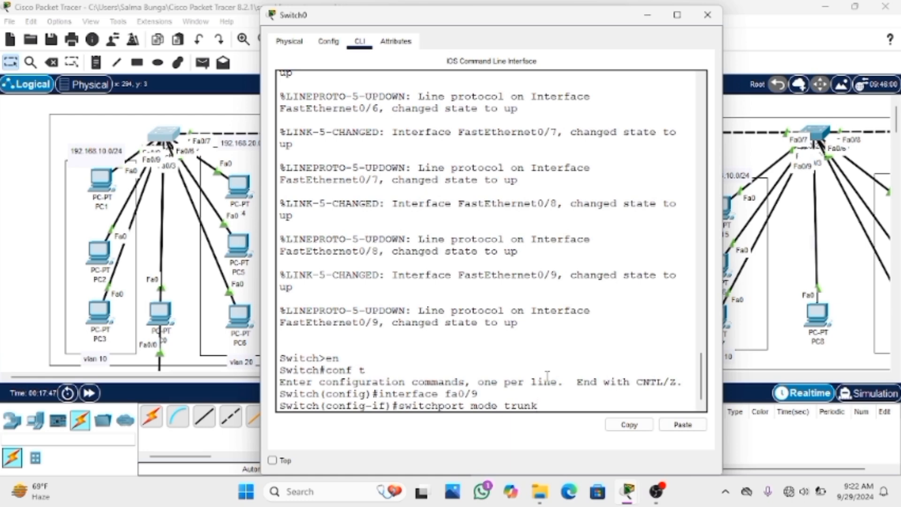
{"action": "key", "text": "Return"}
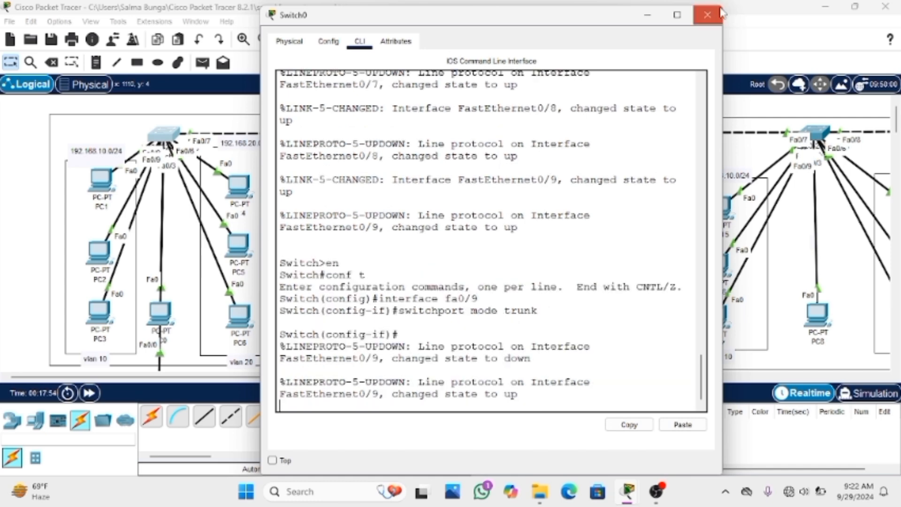
{"action": "left_click", "coordinate": [707, 15]}
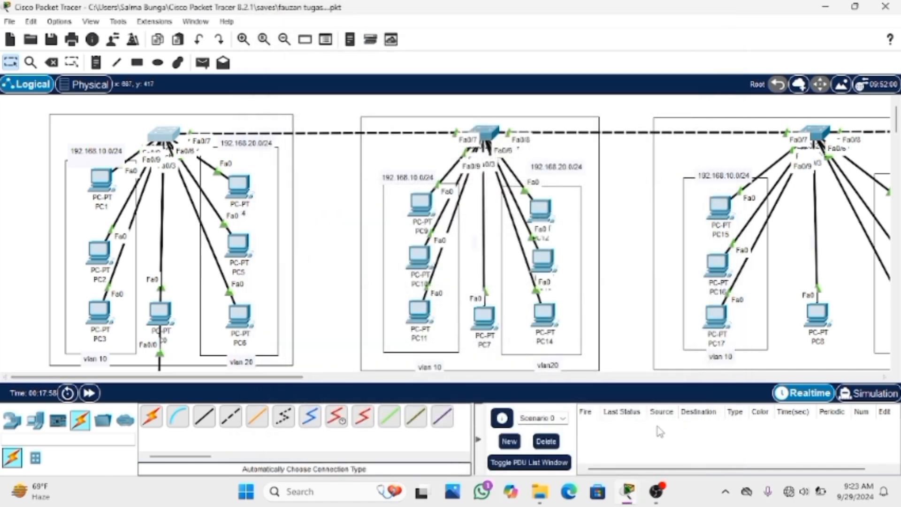
Open Router0's command line, exit all configuration modes and the console session, and start a new session at the user prompt
{"action": "mouse_move", "coordinate": [661, 502]}
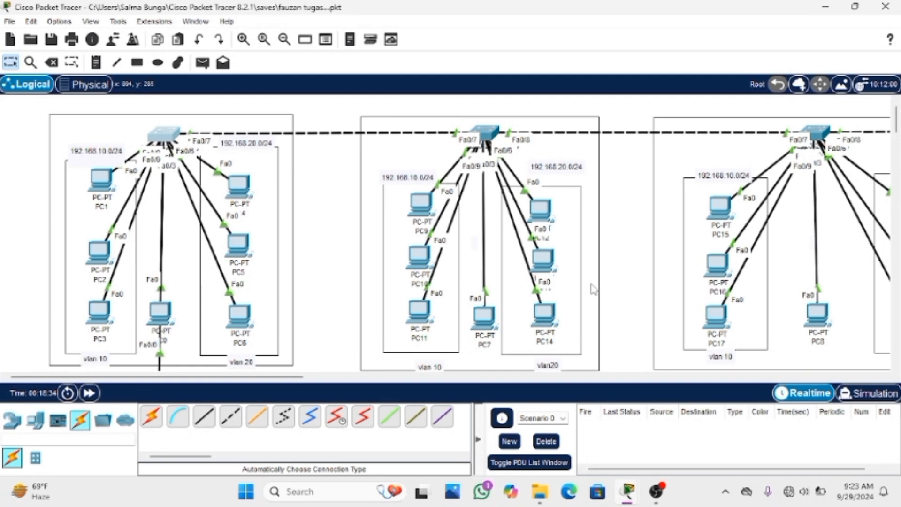
{"action": "scroll", "coordinate": [360, 272], "scroll_direction": "down", "scroll_amount": 3}
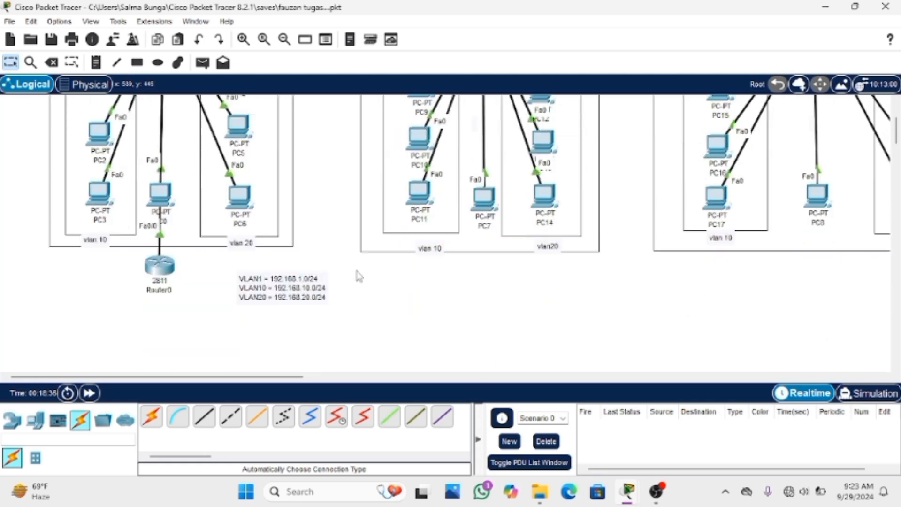
{"action": "left_click", "coordinate": [172, 270]}
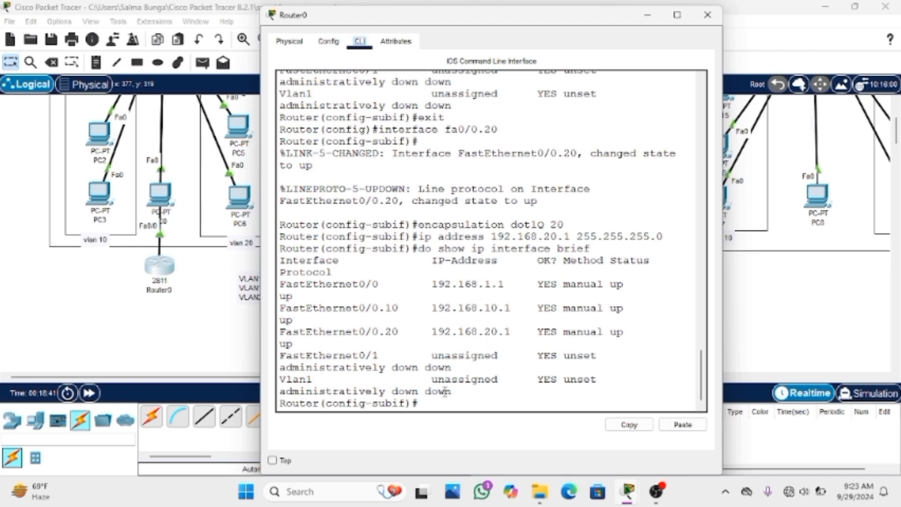
{"action": "type", "text": "exit"}
{"action": "key", "text": "Return"}
{"action": "type", "text": "exit"}
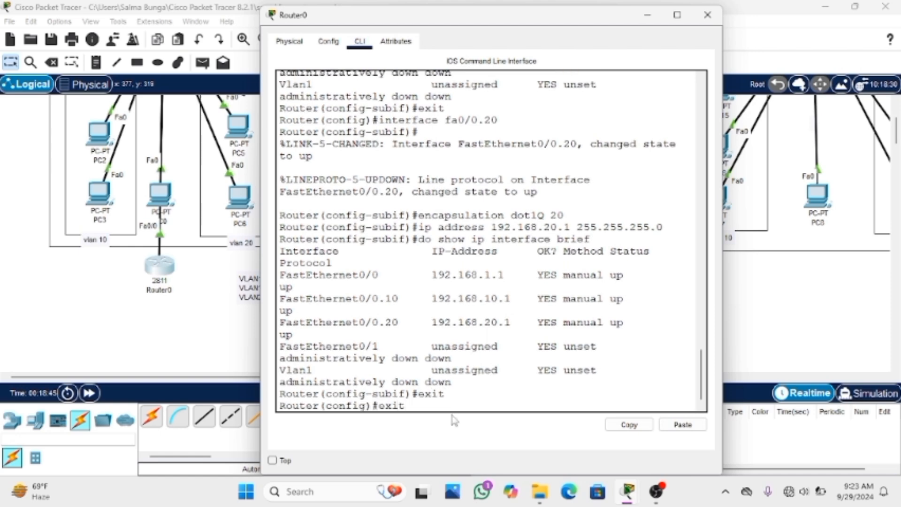
{"action": "key", "text": "Return"}
{"action": "key", "text": "Return"}
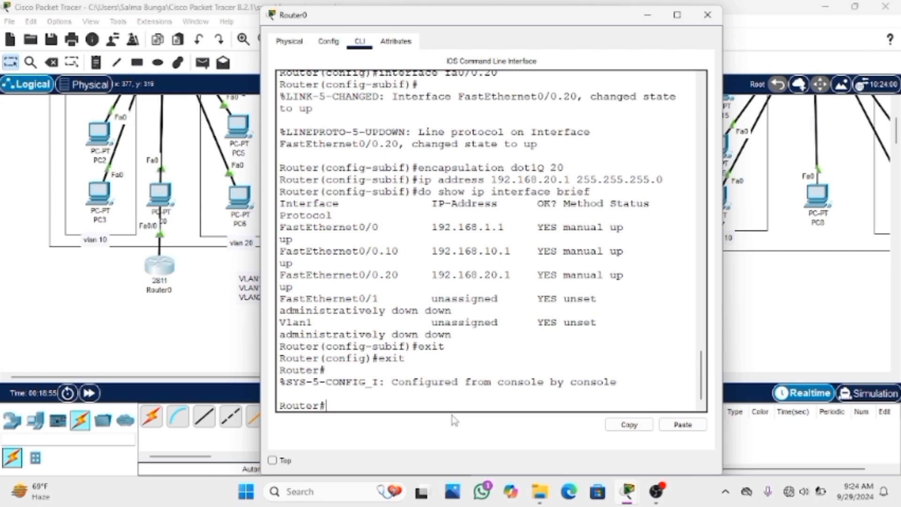
{"action": "type", "text": "exit"}
{"action": "key", "text": "Return"}
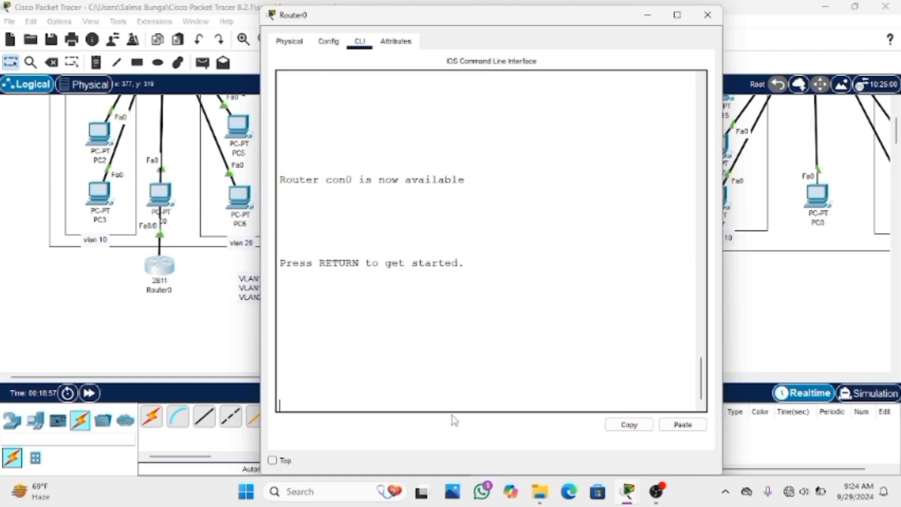
{"action": "key", "text": "Return"}
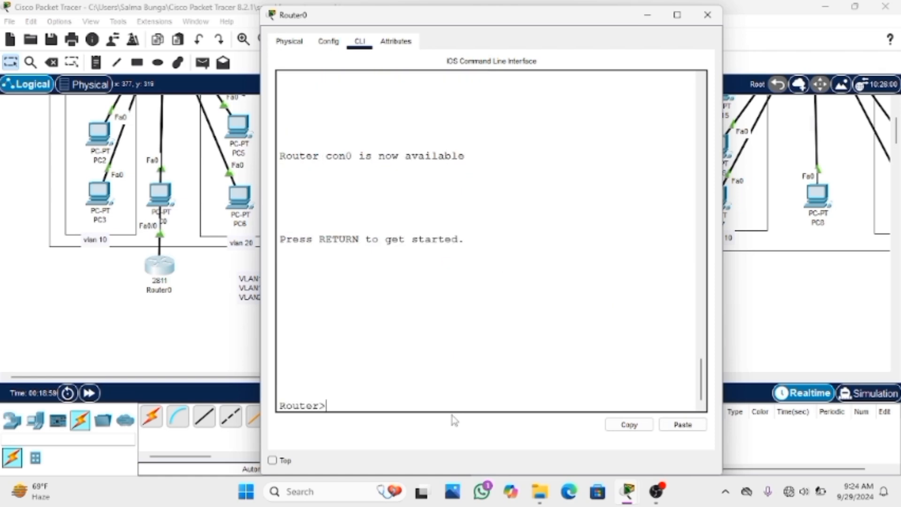
Enter global configuration mode on Router0 with en and conf t, and create a DHCP pool with ip dhcp pool vlan10
{"action": "type", "text": "en"}
{"action": "key", "text": "Return"}
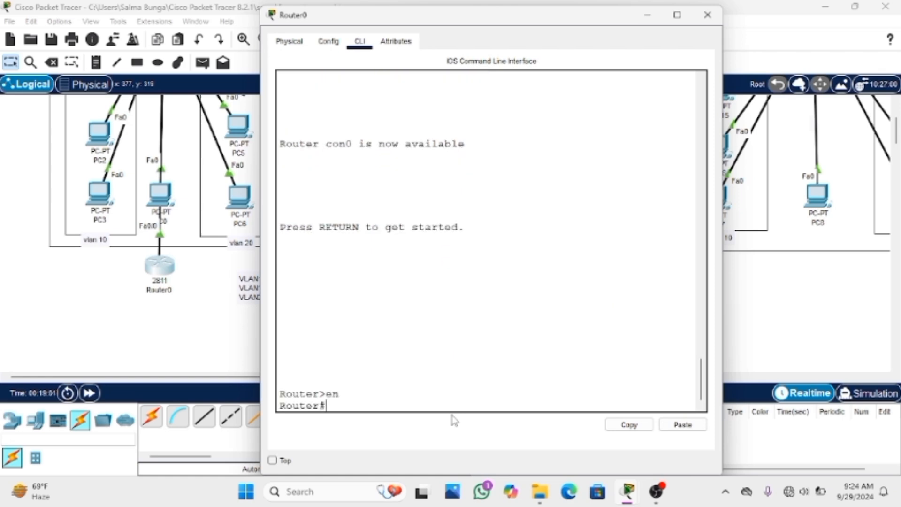
{"action": "type", "text": "conf t"}
{"action": "key", "text": "Return"}
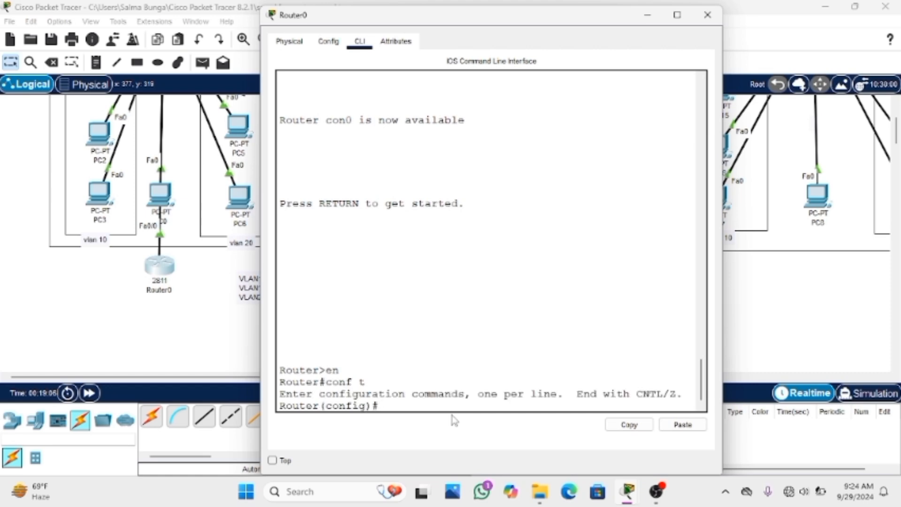
{"action": "type", "text": "ip dhcp"}
{"action": "type", "text": "pool"}
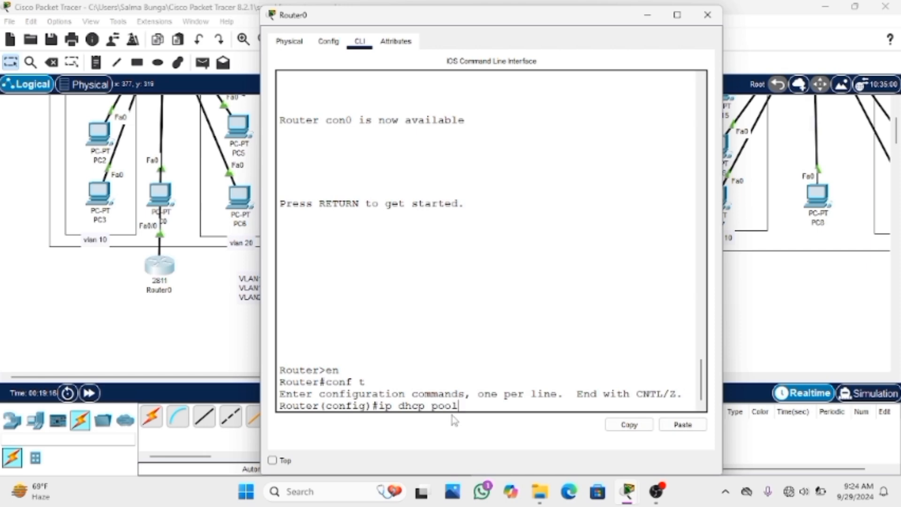
{"action": "type", "text": " vlan10"}
{"action": "key", "text": "Return"}
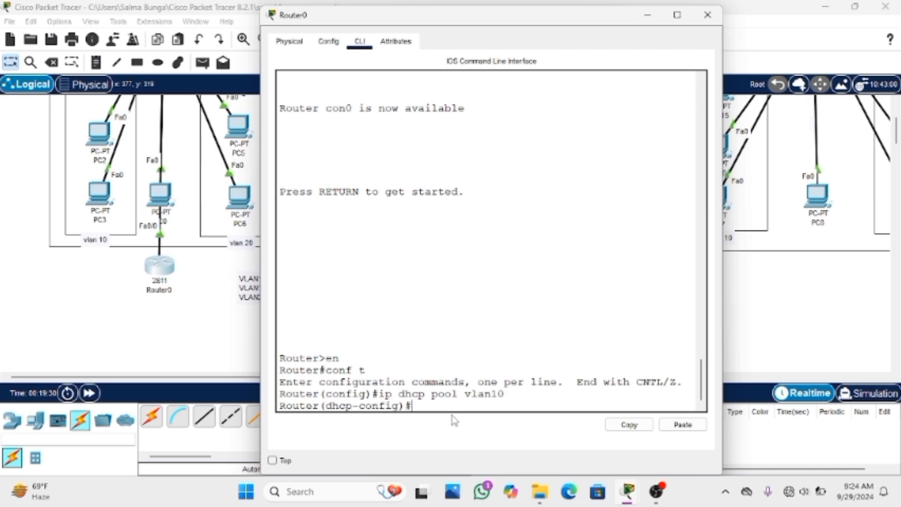
Set the vlan10 DHCP pool's address range with network 192.168.10.0 255.255.255.0
{"action": "type", "text": "network 192.168.10"}
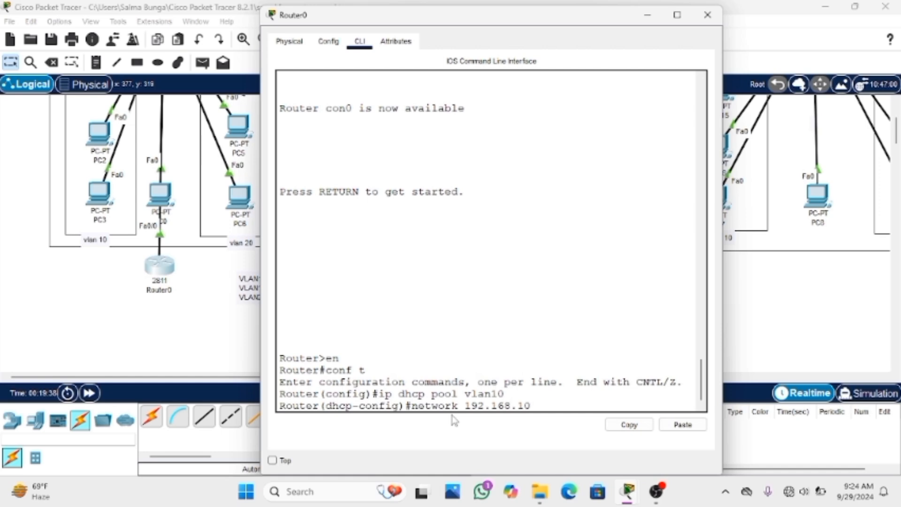
{"action": "type", "text": ".0 255.255.255"}
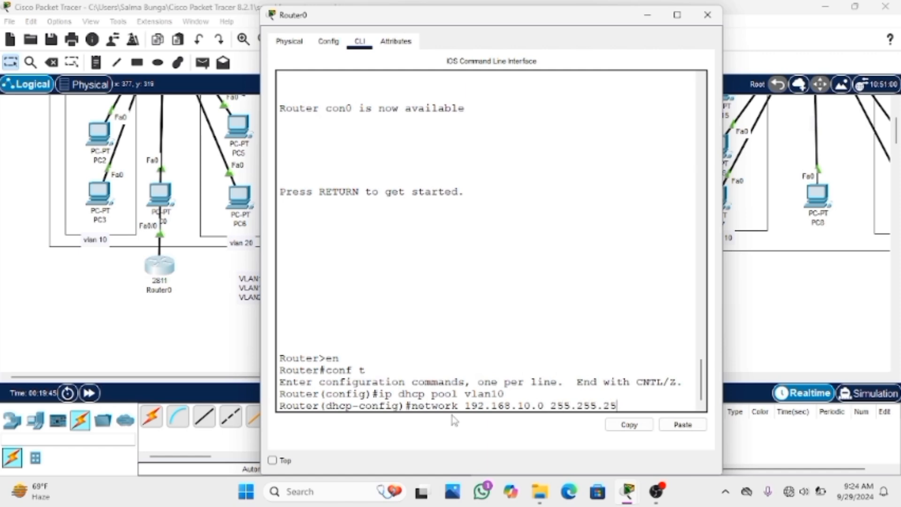
{"action": "type", "text": ".0"}
{"action": "key", "text": "Return"}
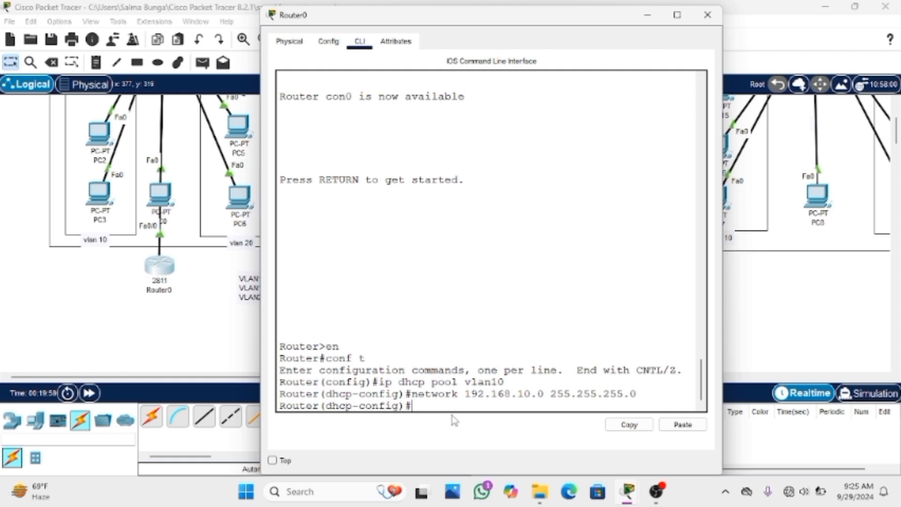
Set the vlan10 DHCP pool's gateway with default-router 192.168.10.1
{"action": "type", "text": "default-ro"}
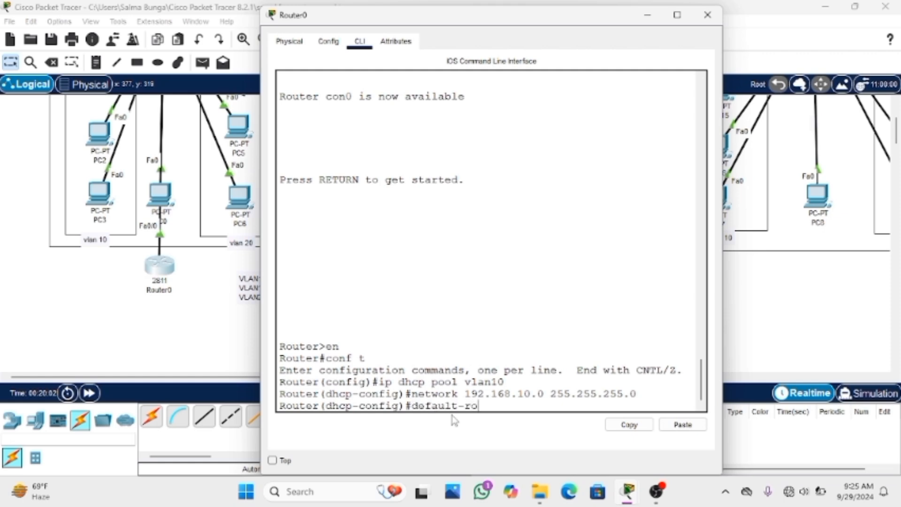
{"action": "type", "text": "uter 192.168"}
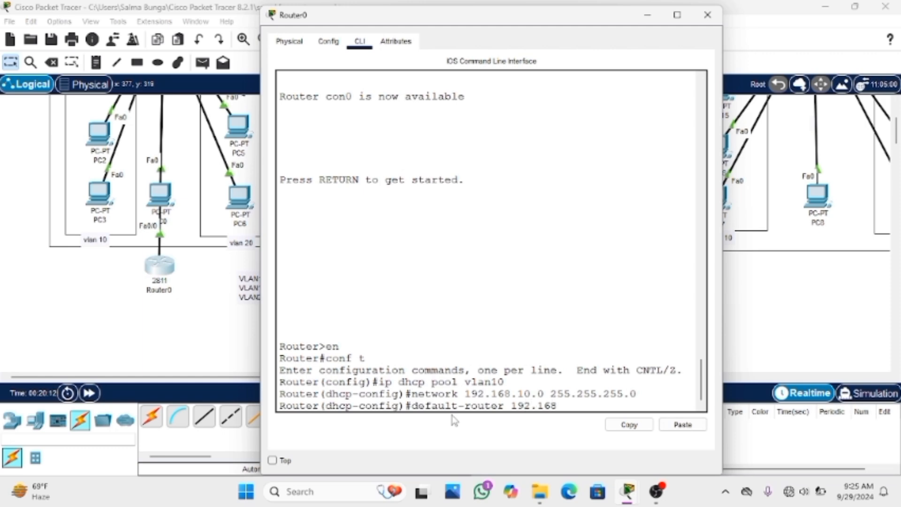
{"action": "type", "text": ".10.1"}
{"action": "key", "text": "Return"}
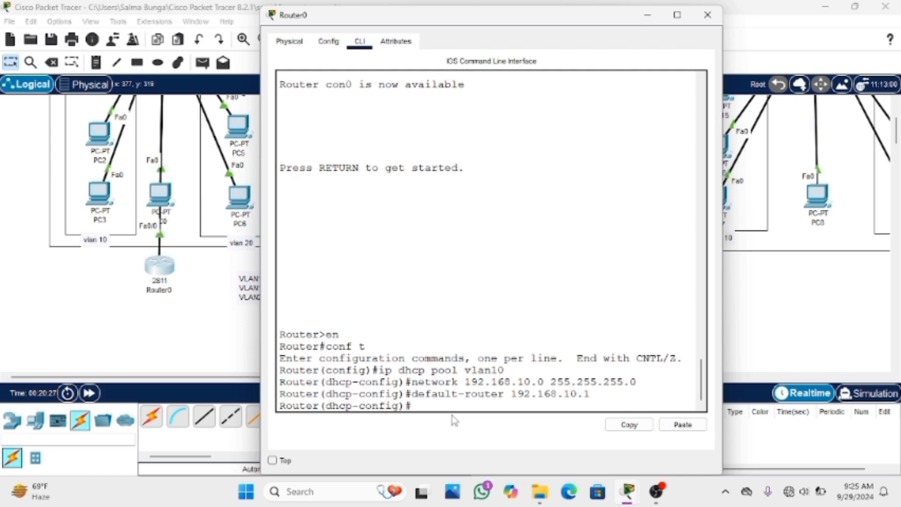
Set the vlan10 pool's DNS server with dns-server 8.8.8.8 and exit to global configuration mode
{"action": "type", "text": "dns-server 8"}
{"action": "type", "text": ".8.8.8"}
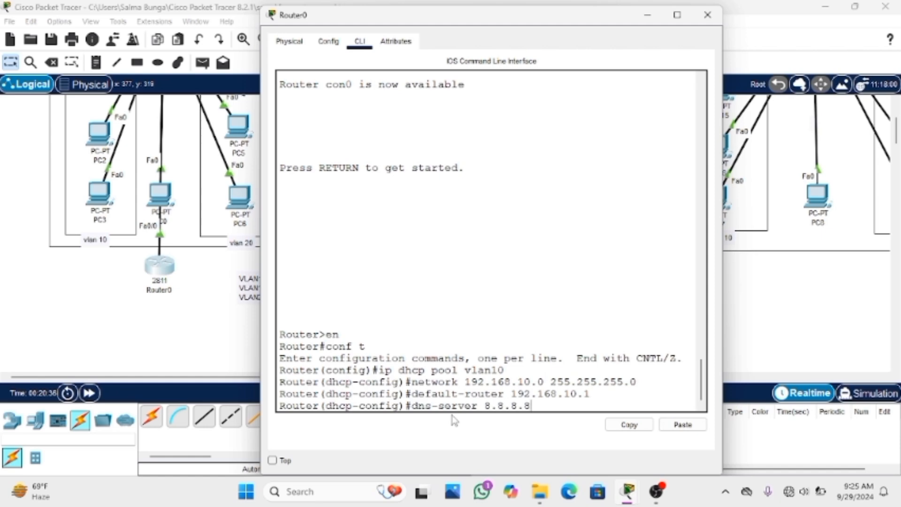
{"action": "key", "text": "Return"}
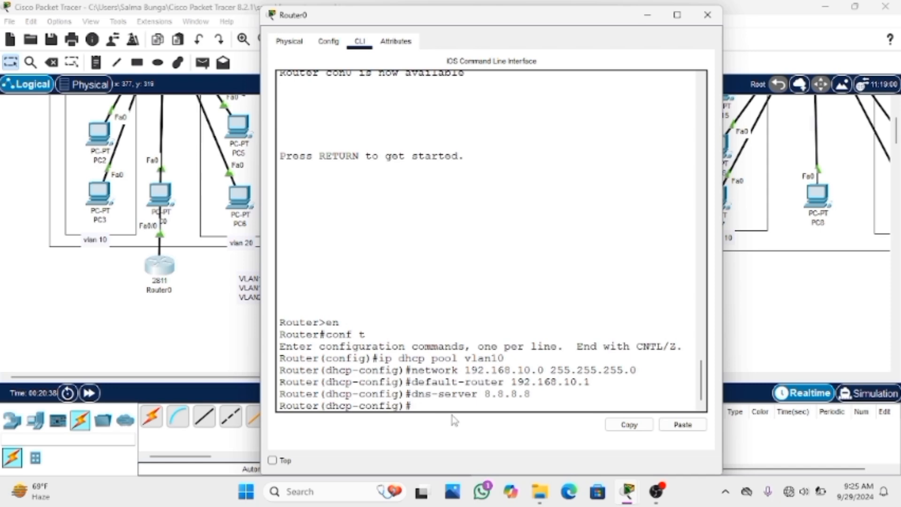
{"action": "type", "text": "exit"}
{"action": "key", "text": "Return"}
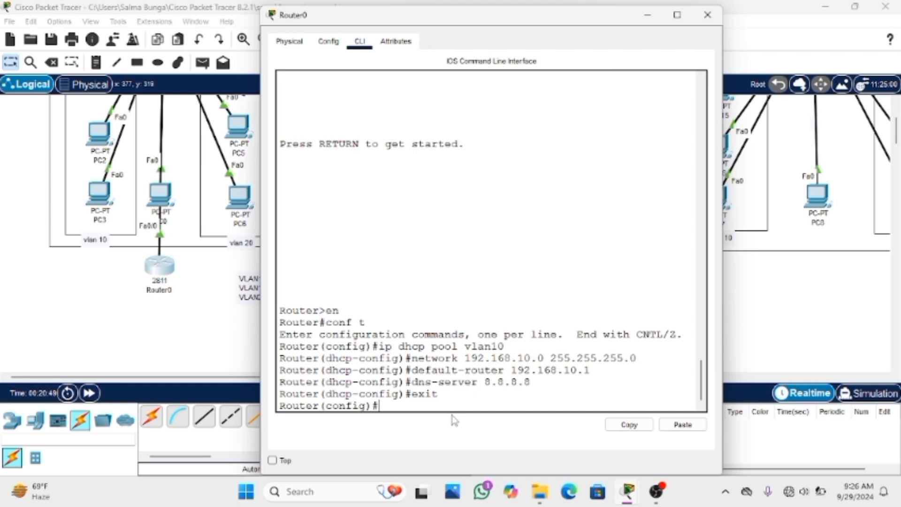
Create a second DHCP pool on Router0 with ip dhcp pool vlan20
{"action": "type", "text": "ip dhcp pool"}
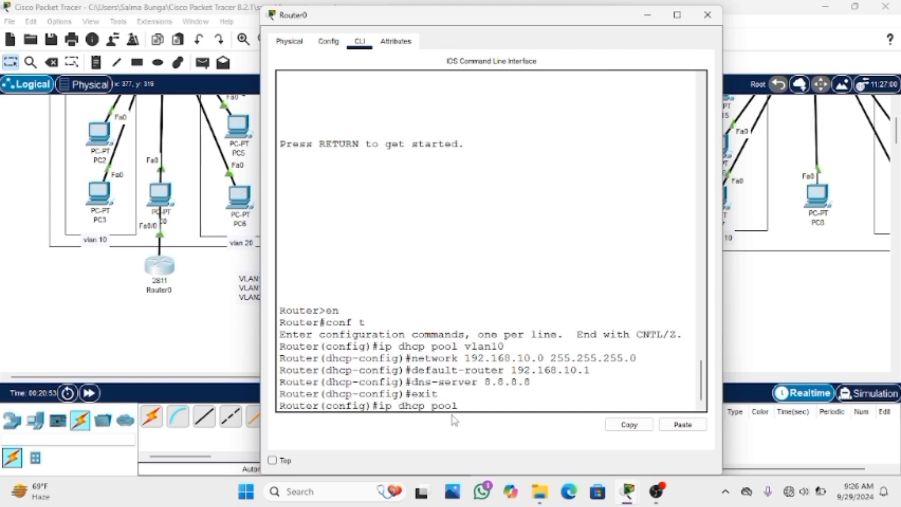
{"action": "type", "text": " vlan"}
{"action": "key", "text": "BackSpace"}
{"action": "type", "text": "20"}
{"action": "key", "text": "Return"}
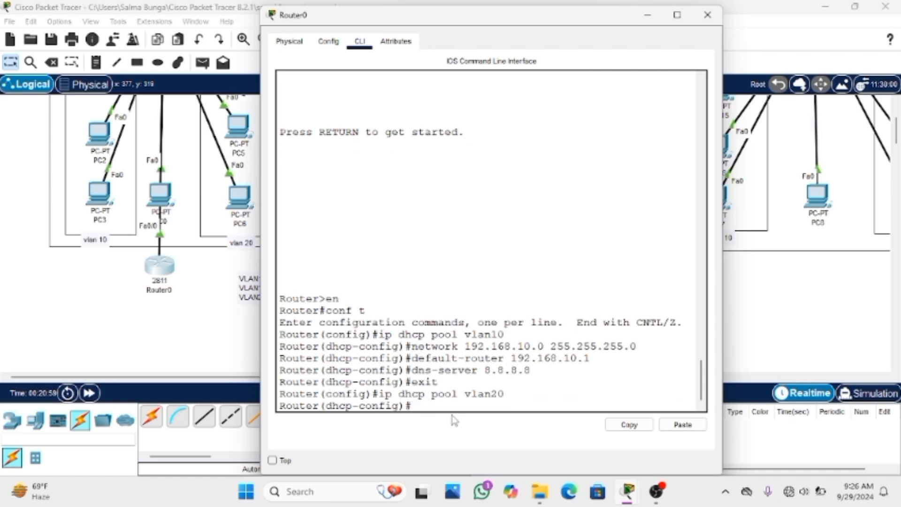
Set the vlan20 DHCP pool's address range with network 192.168.20.0 255.255.255.0
{"action": "type", "text": "network 192.168"}
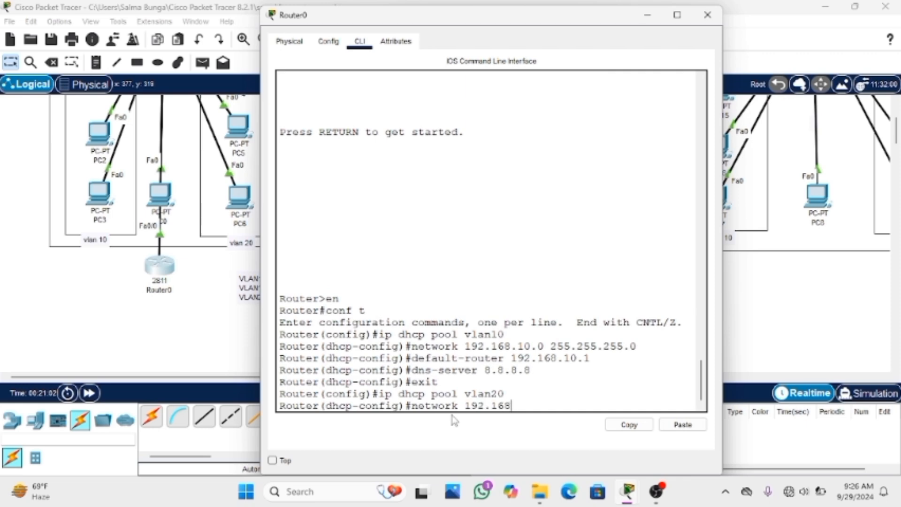
{"action": "type", "text": ".20."}
{"action": "type", "text": "0 255.255.255"}
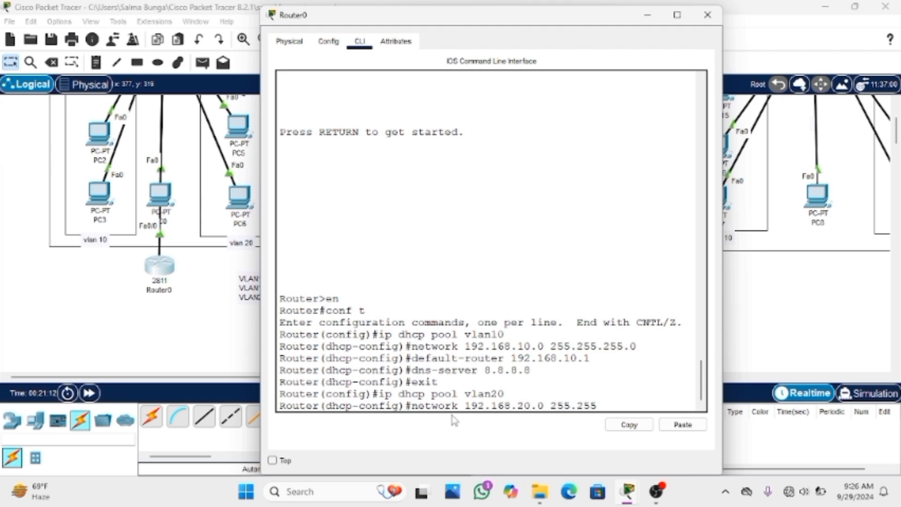
{"action": "type", "text": ".255.0"}
{"action": "key", "text": "Return"}
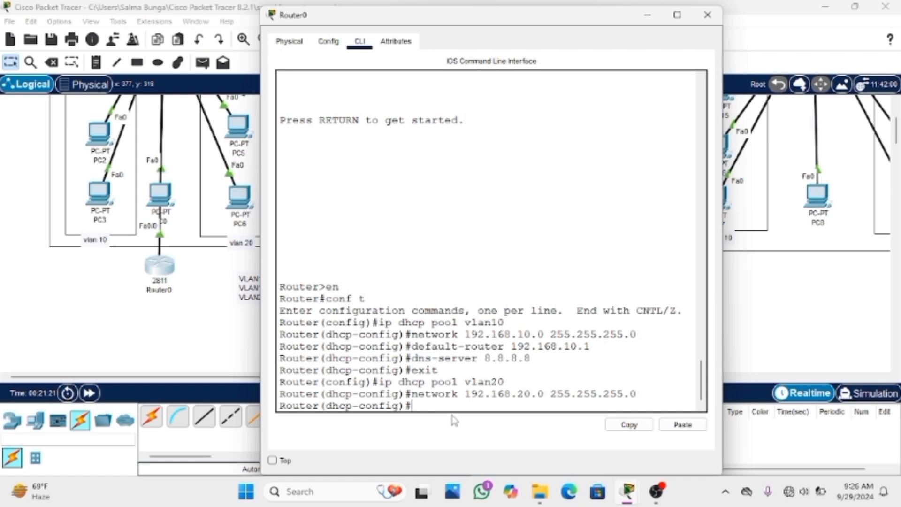
Set the vlan20 DHCP pool's gateway with default-router 192.168.20.1
{"action": "type", "text": "default-router 192"}
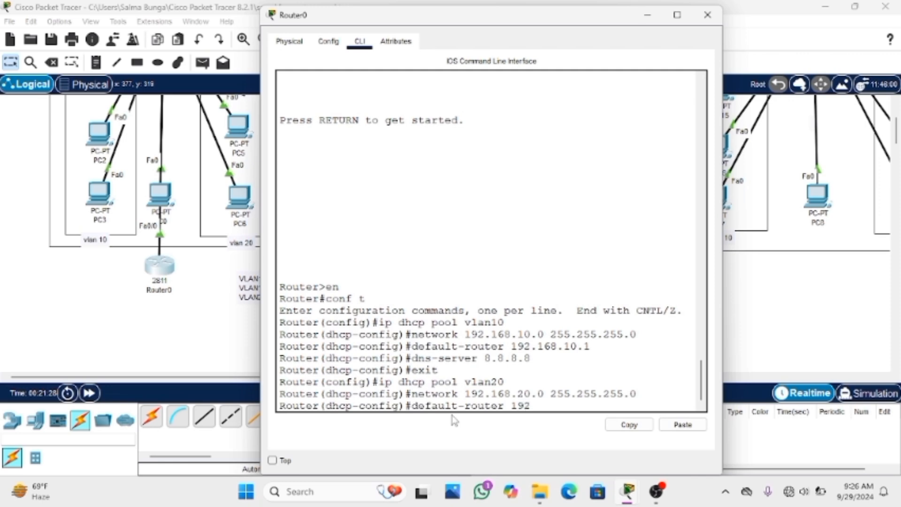
{"action": "type", "text": ".168.20.1"}
{"action": "key", "text": "Return"}
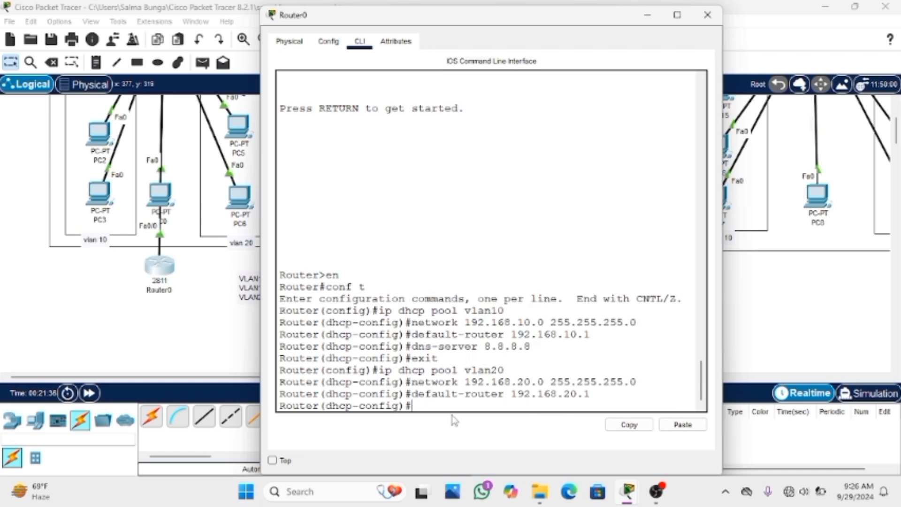
Set the vlan20 pool's DNS server with dns-server 8.8.8.8 and exit to global configuration mode
{"action": "type", "text": "dns-so"}
{"action": "type", "text": "rver 8.8.8.8"}
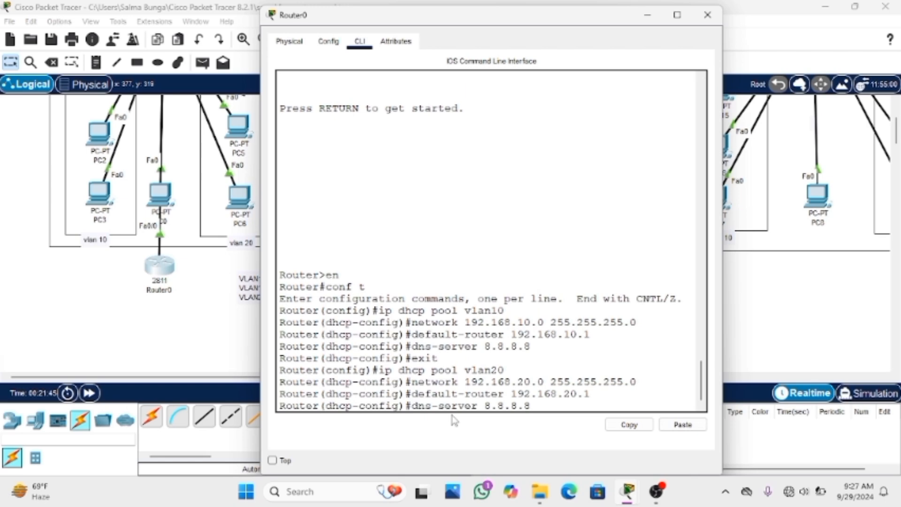
{"action": "key", "text": "Return"}
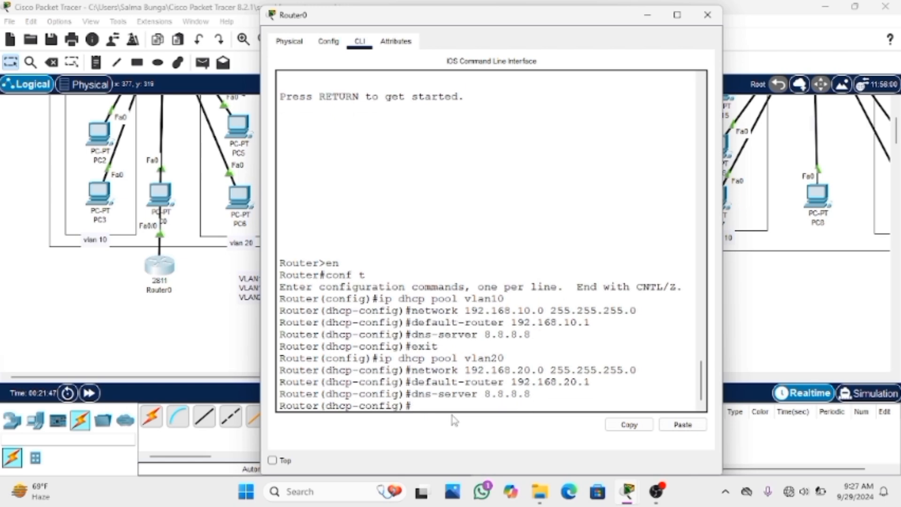
{"action": "type", "text": "exit"}
{"action": "key", "text": "Return"}
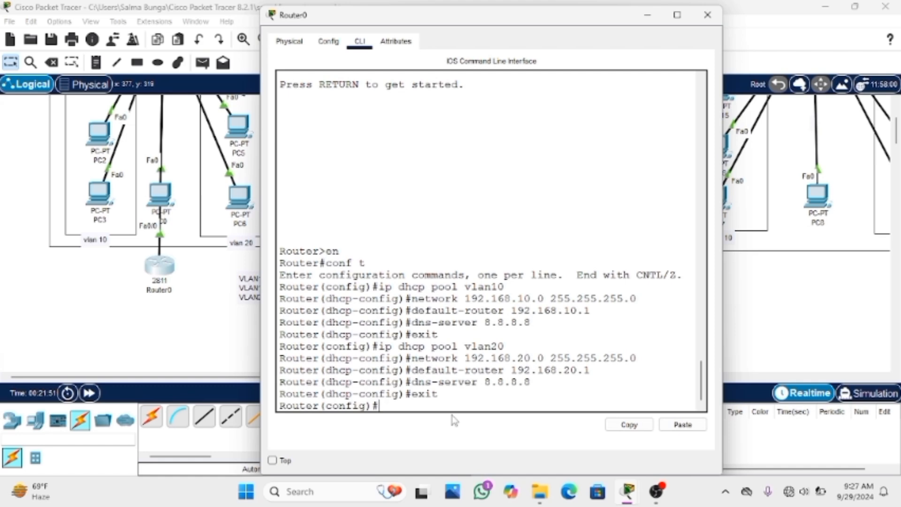
Create a third DHCP pool on Router0 with ip dhcp pool vlan1
{"action": "type", "text": "ip dhcp"}
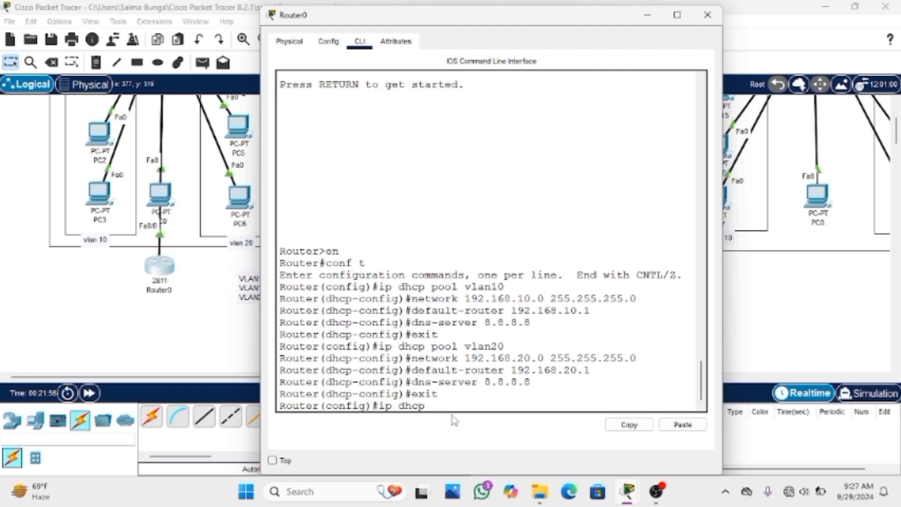
{"action": "type", "text": " pool vlan1"}
{"action": "key", "text": "Return"}
Set the vlan1 DHCP pool's address range with network 192.168.1.0 255.255.255.0
{"action": "type", "text": "network"}
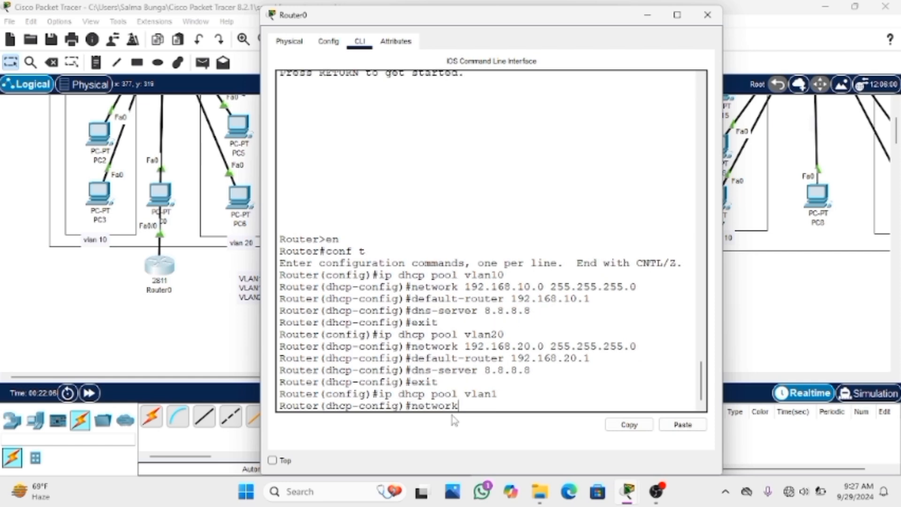
{"action": "type", "text": " 192.168.1."}
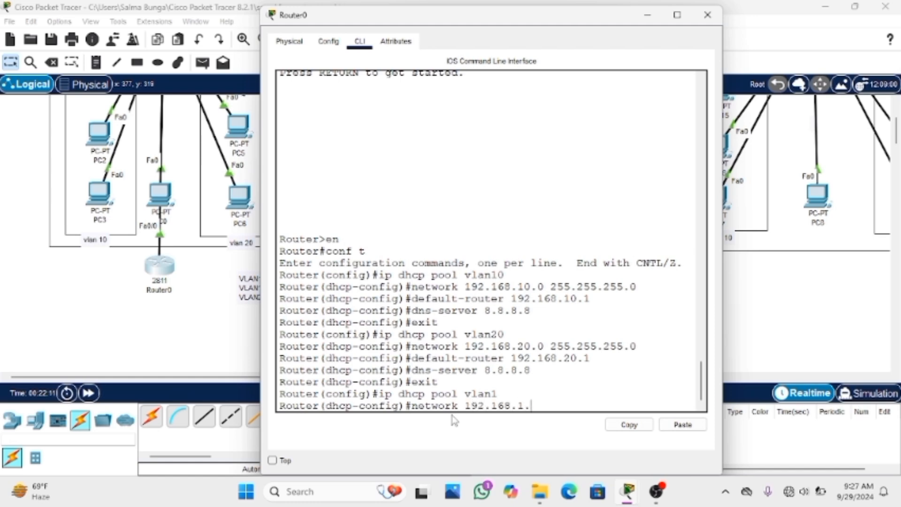
{"action": "type", "text": "0 25"}
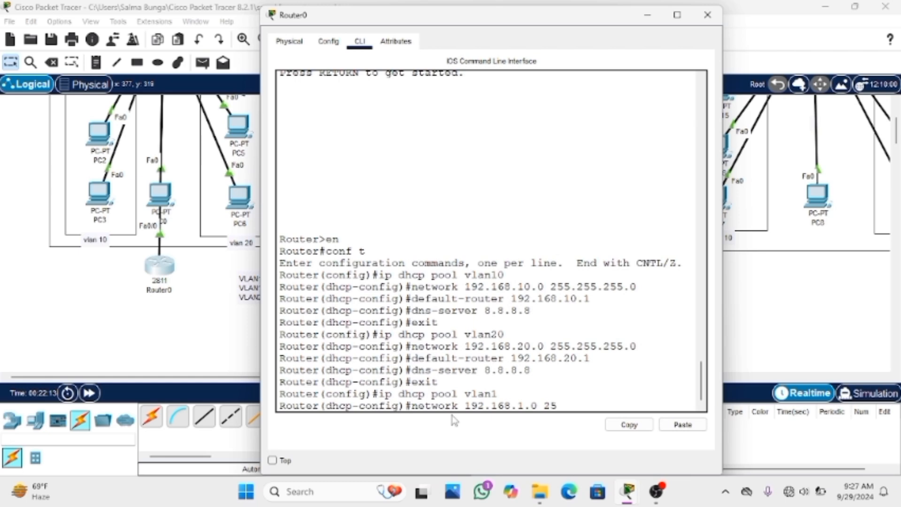
{"action": "type", "text": "5.255"}
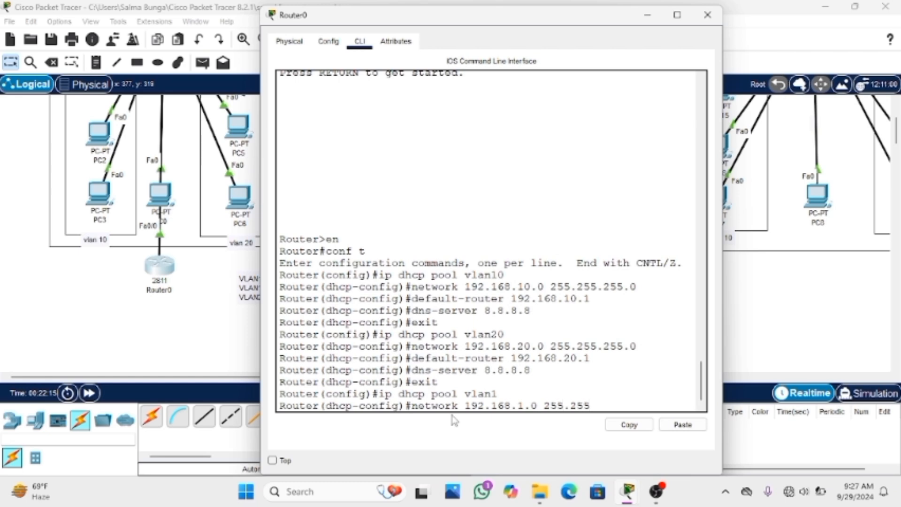
{"action": "type", "text": ".255.25"}
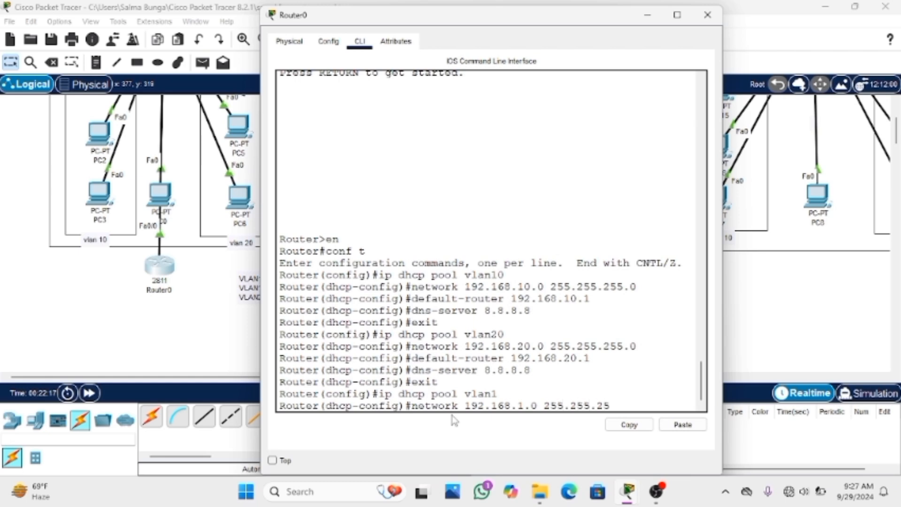
{"action": "type", "text": "0"}
{"action": "key", "text": "Return"}
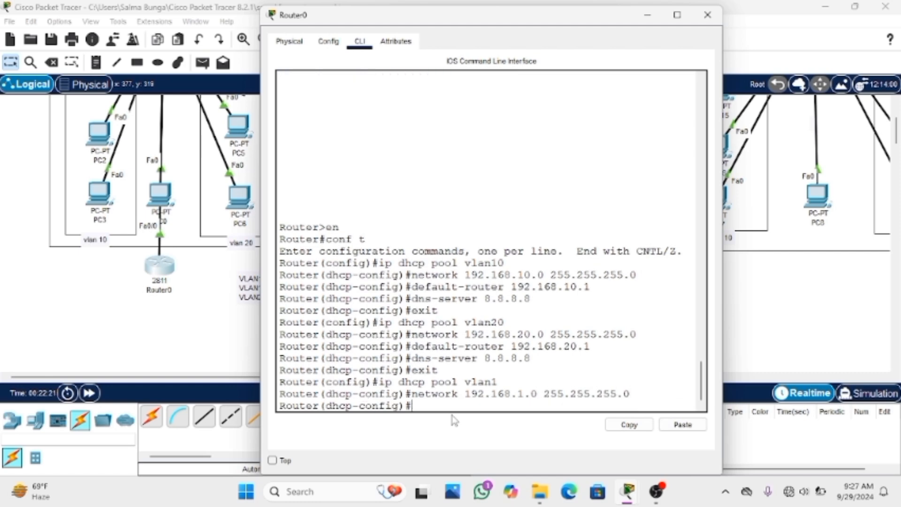
Set the vlan1 DHCP pool's gateway with default-router 192.168.1.1
{"action": "type", "text": "dhcp-config)#default-route"}
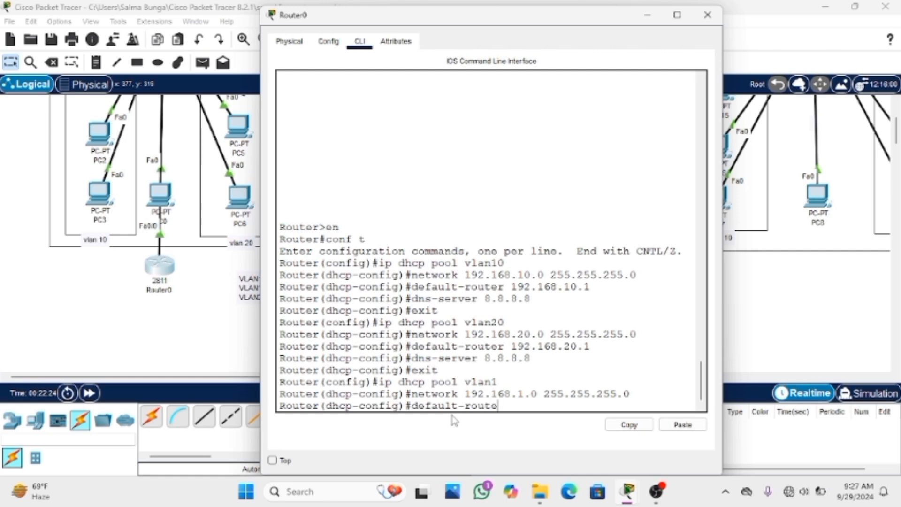
{"action": "type", "text": "r 192.168.1.1"}
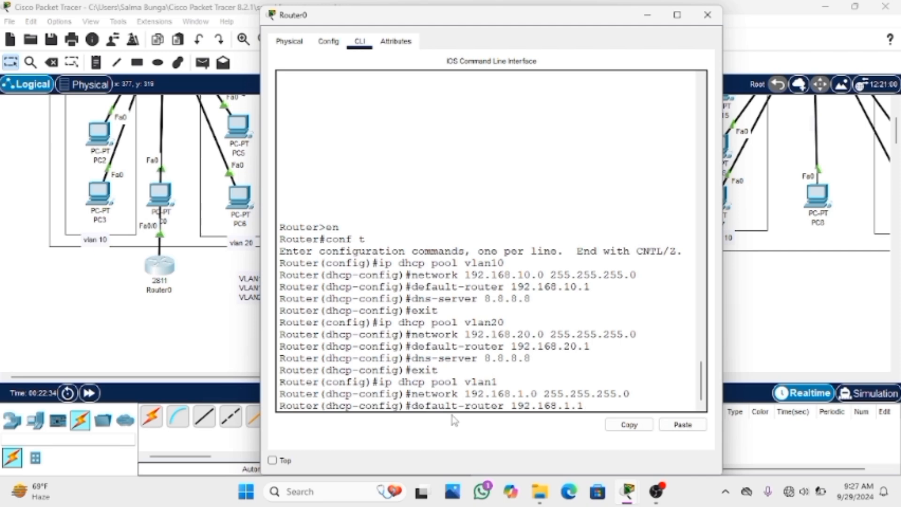
{"action": "key", "text": "Return"}
Set the vlan1 pool's DNS server with dns-server 8.8.8.8, exit to global configuration mode and close Router0's window
{"action": "type", "text": "d"}
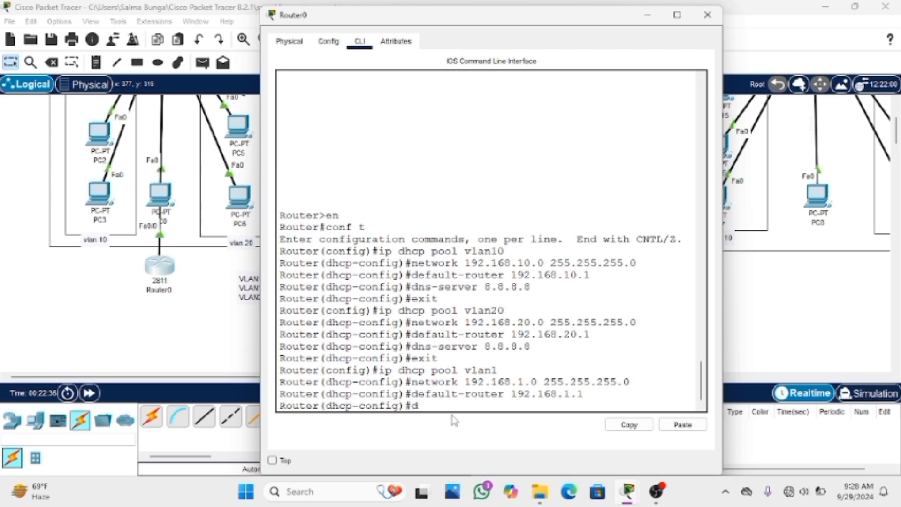
{"action": "type", "text": "ns-server 8.8.8"}
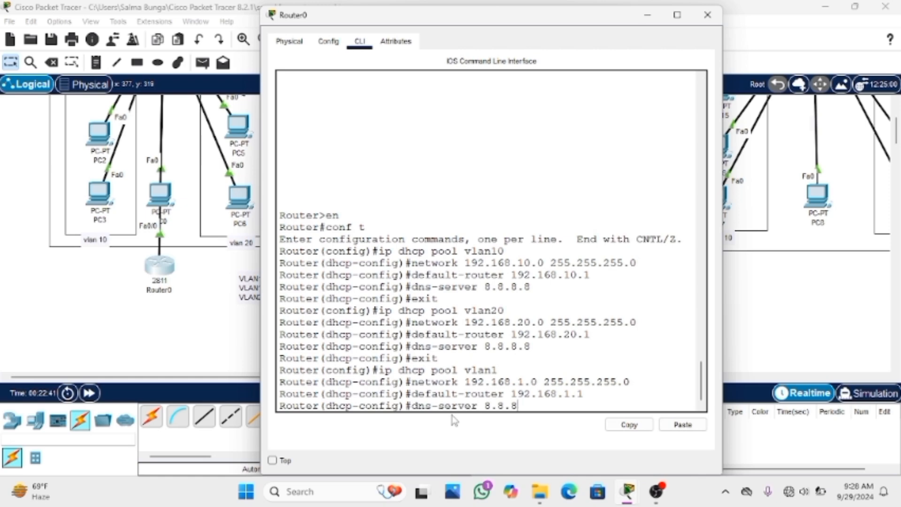
{"action": "type", "text": ".8"}
{"action": "key", "text": "Return"}
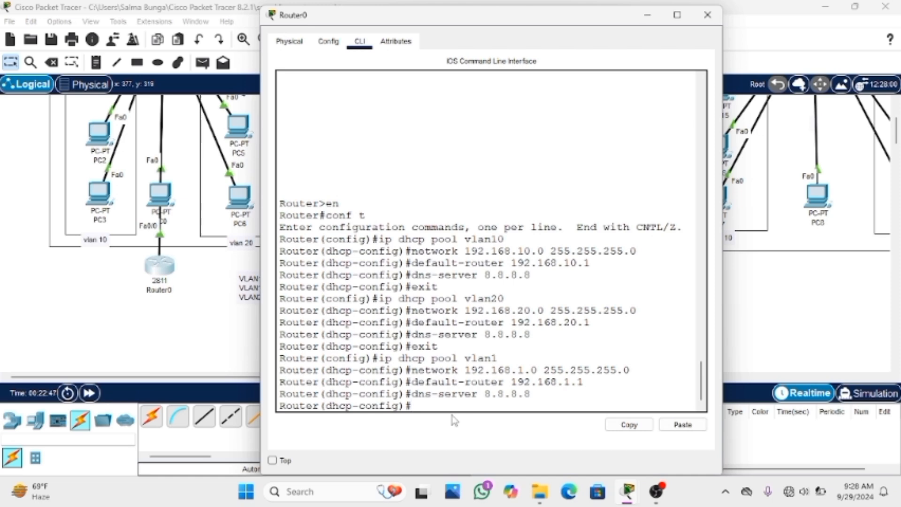
{"action": "type", "text": "exit"}
{"action": "key", "text": "Return"}
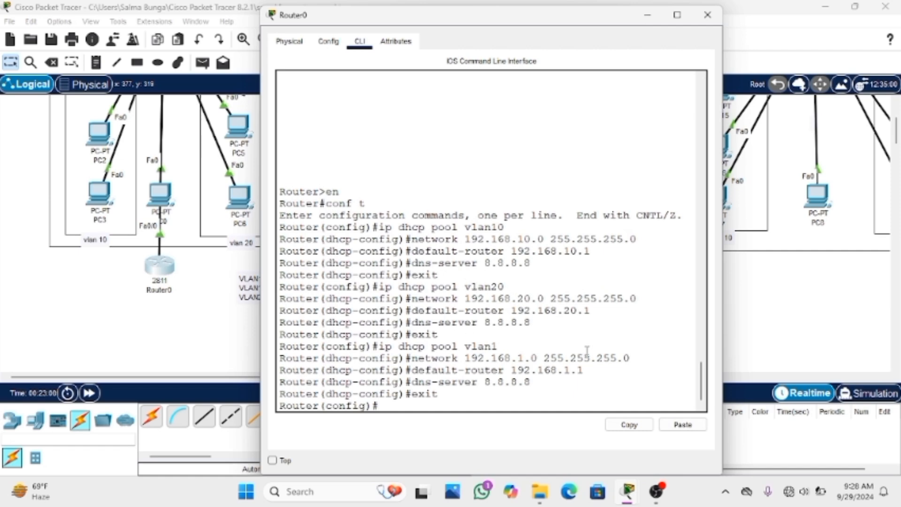
{"action": "left_click", "coordinate": [707, 14]}
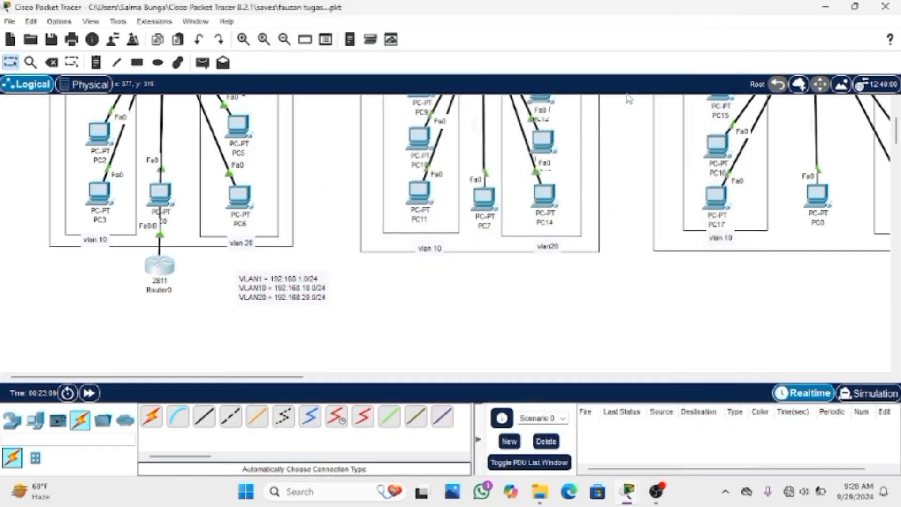
Open PC4's IP configuration and clear its static IPv4 address, subnet mask and default gateway
{"action": "scroll", "coordinate": [342, 228], "scroll_direction": "up", "scroll_amount": 3}
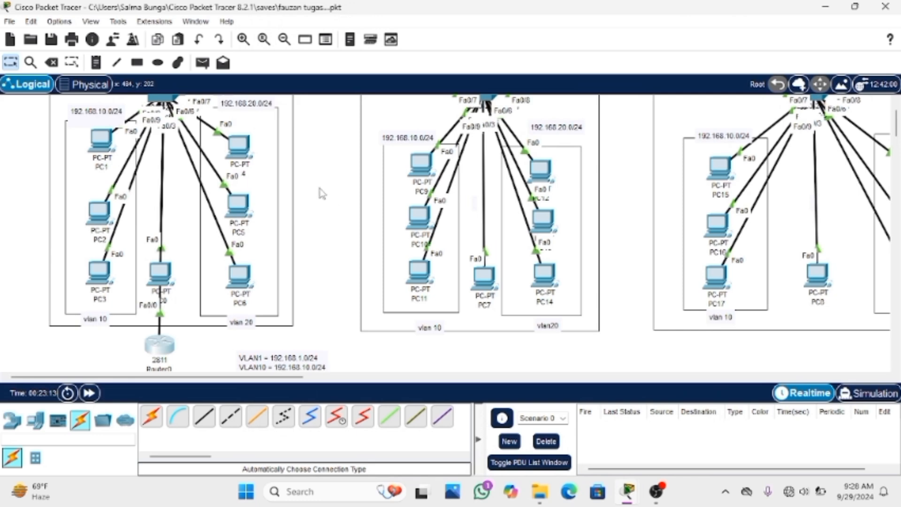
{"action": "left_click", "coordinate": [248, 158]}
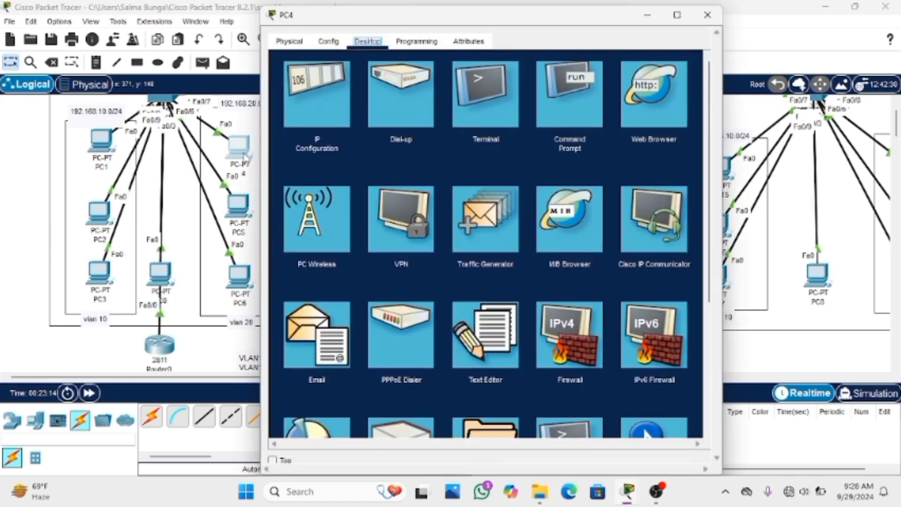
{"action": "left_click", "coordinate": [306, 121]}
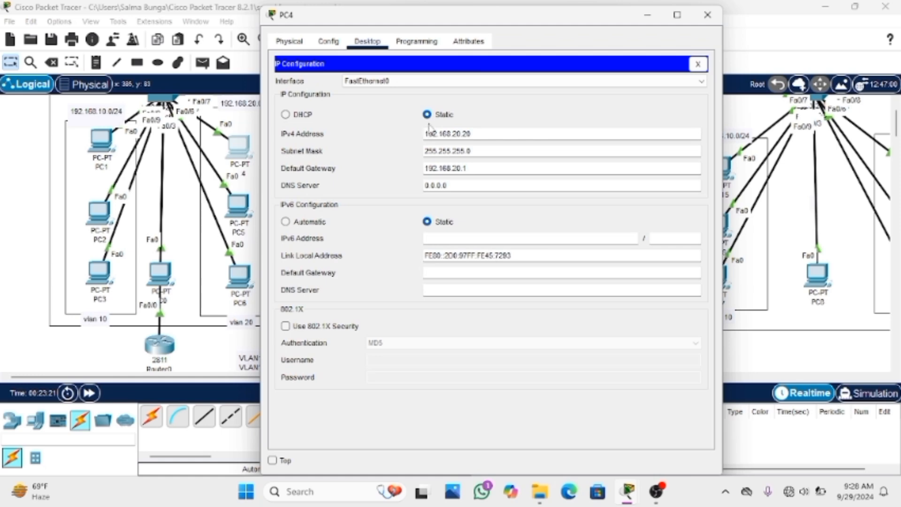
{"action": "left_click_drag", "start_coordinate": [424, 134], "coordinate": [476, 136]}
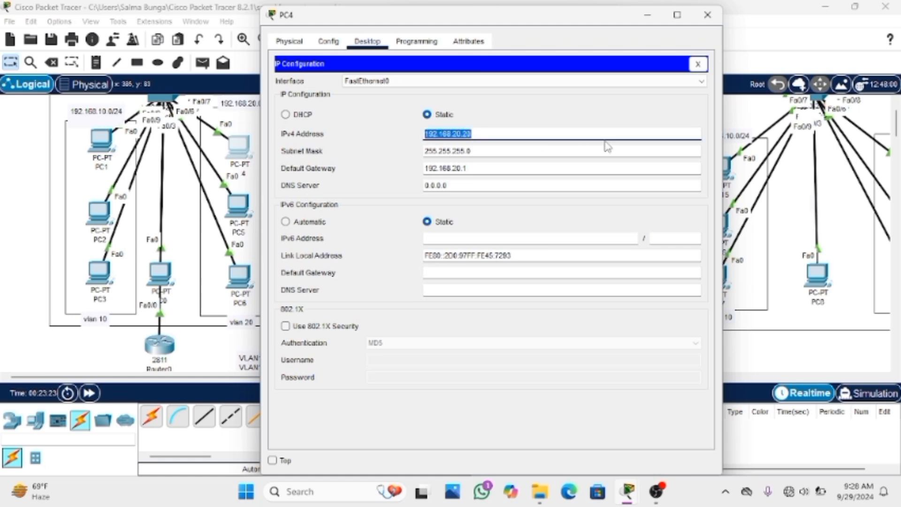
{"action": "key", "text": "BackSpace"}
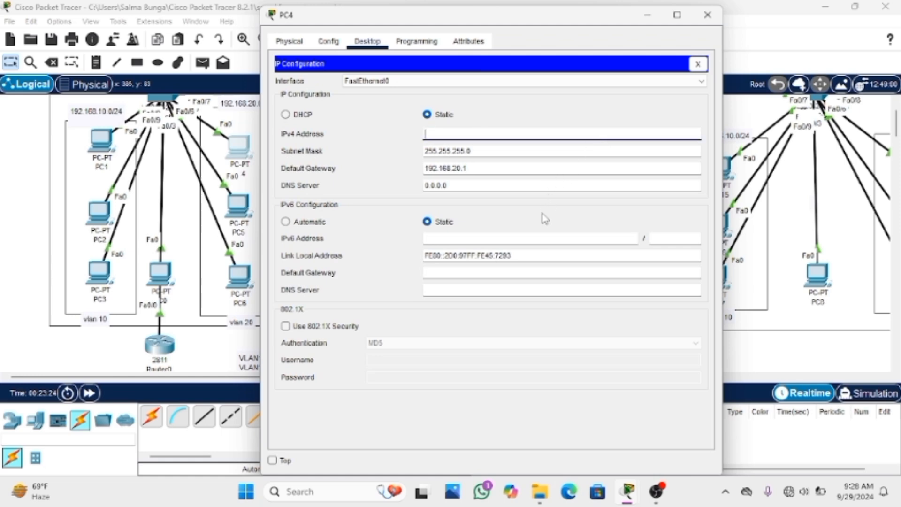
{"action": "left_click", "coordinate": [422, 151]}
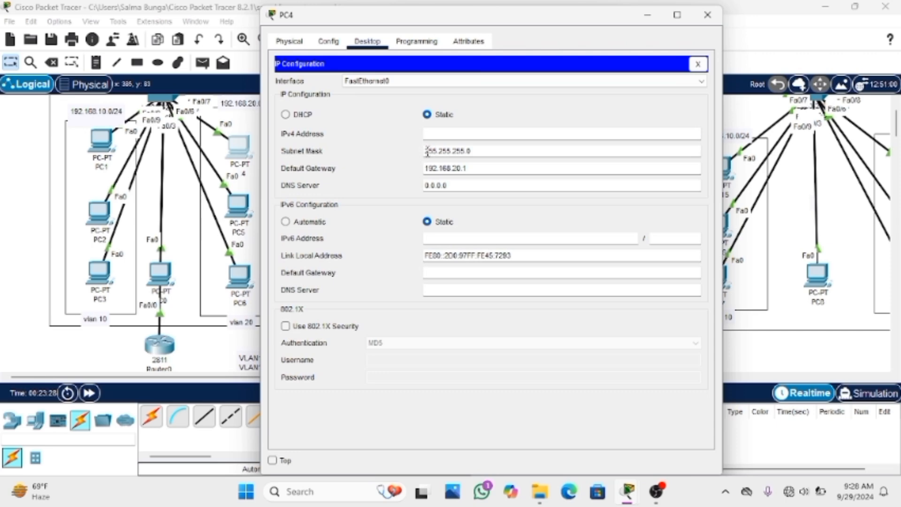
{"action": "left_click_drag", "start_coordinate": [427, 152], "coordinate": [473, 153]}
{"action": "key", "text": "BackSpace"}
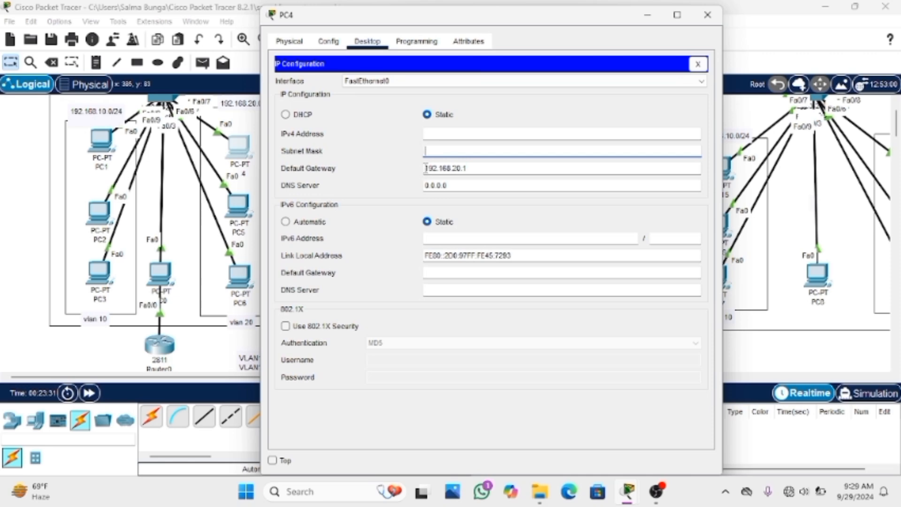
{"action": "left_click_drag", "start_coordinate": [426, 168], "coordinate": [484, 169]}
{"action": "key", "text": "BackSpace"}
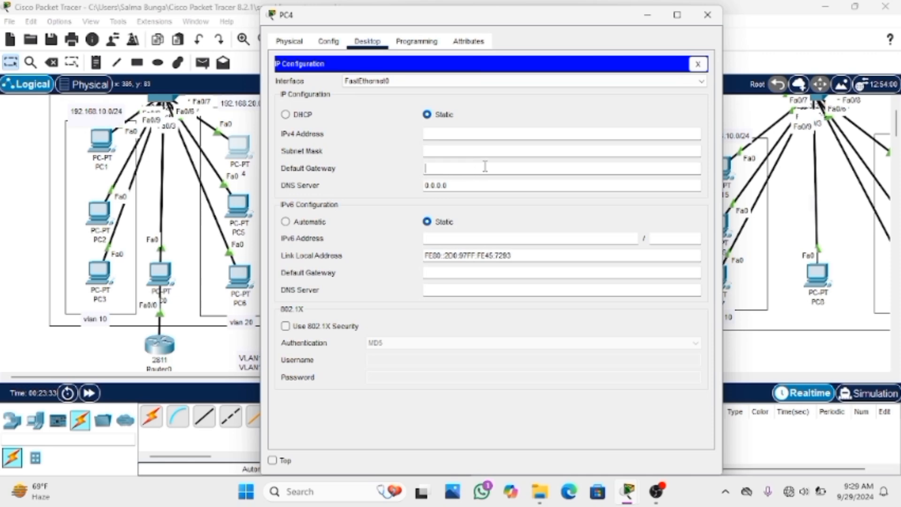
Switch PC4's IPv4 configuration to DHCP and close the PC4 window
{"action": "left_click", "coordinate": [309, 118]}
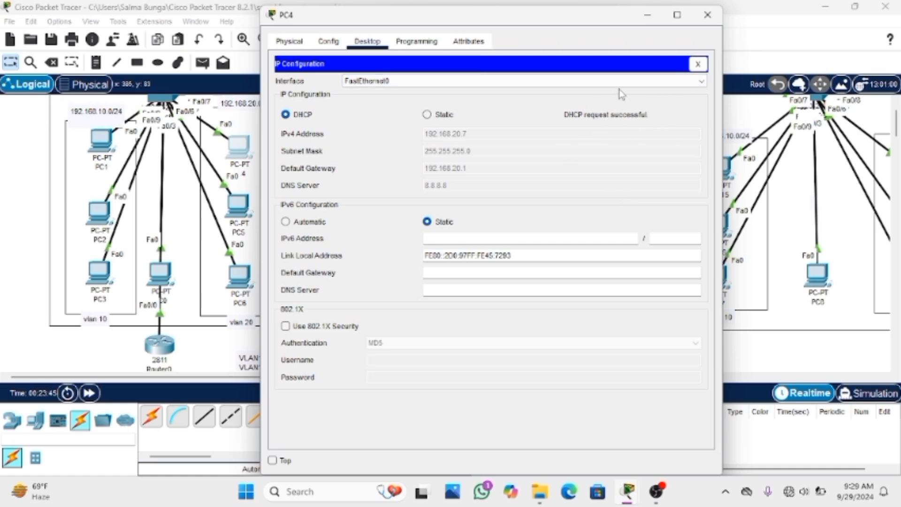
{"action": "left_click", "coordinate": [697, 64]}
{"action": "left_click", "coordinate": [707, 14]}
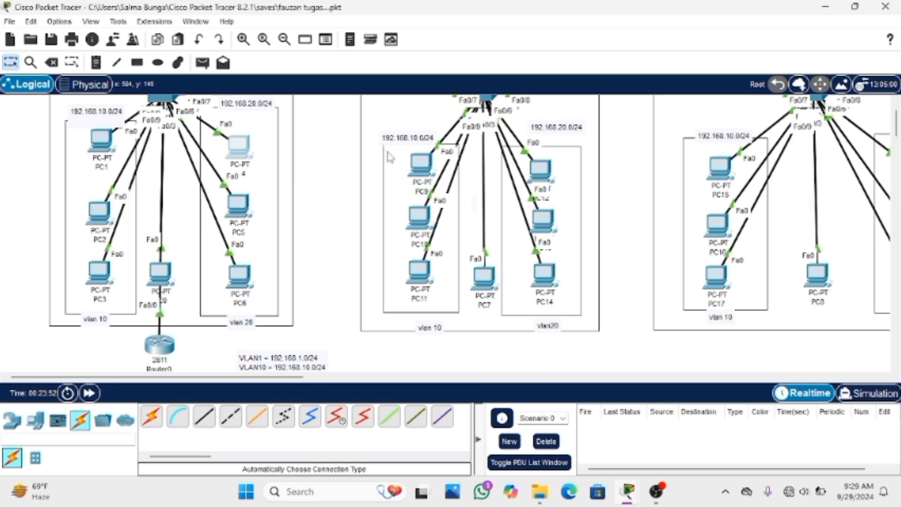
Open PC9's IP configuration and clear its static IPv4 address and subnet mask
{"action": "left_click", "coordinate": [414, 164]}
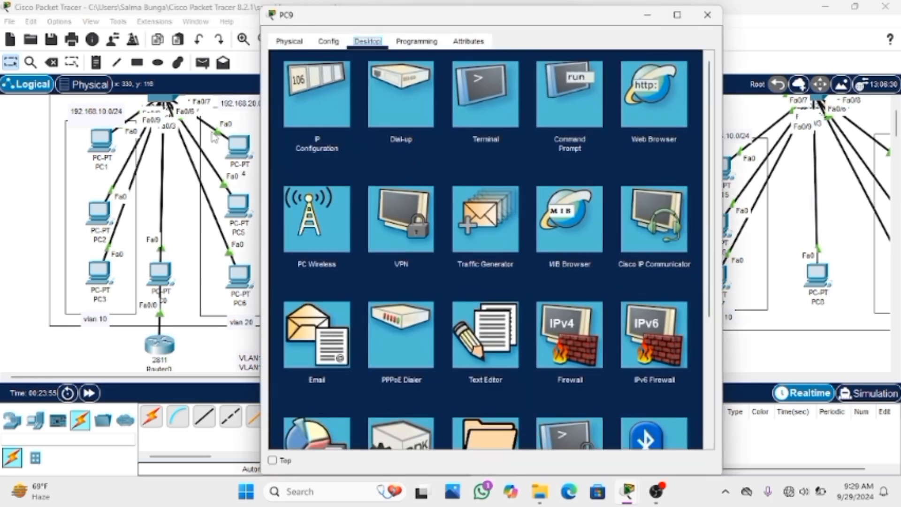
{"action": "left_click", "coordinate": [299, 113]}
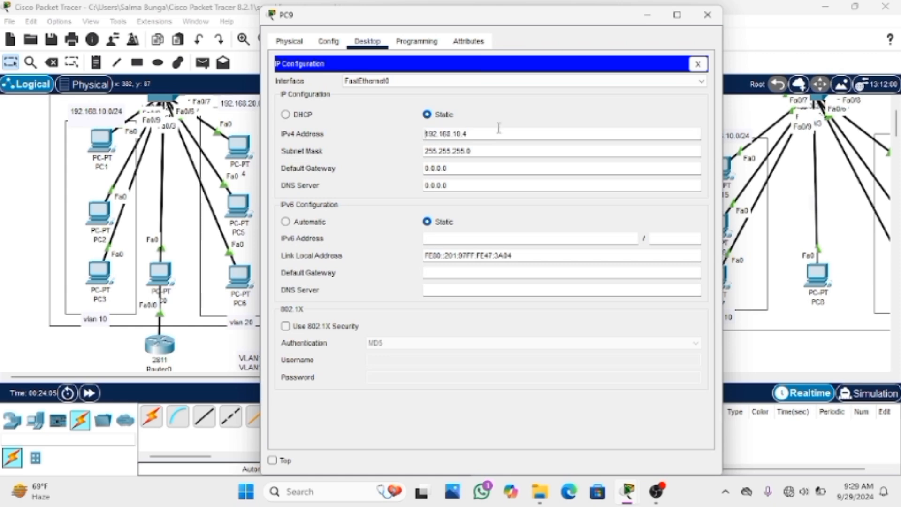
{"action": "left_click_drag", "start_coordinate": [426, 135], "coordinate": [486, 130]}
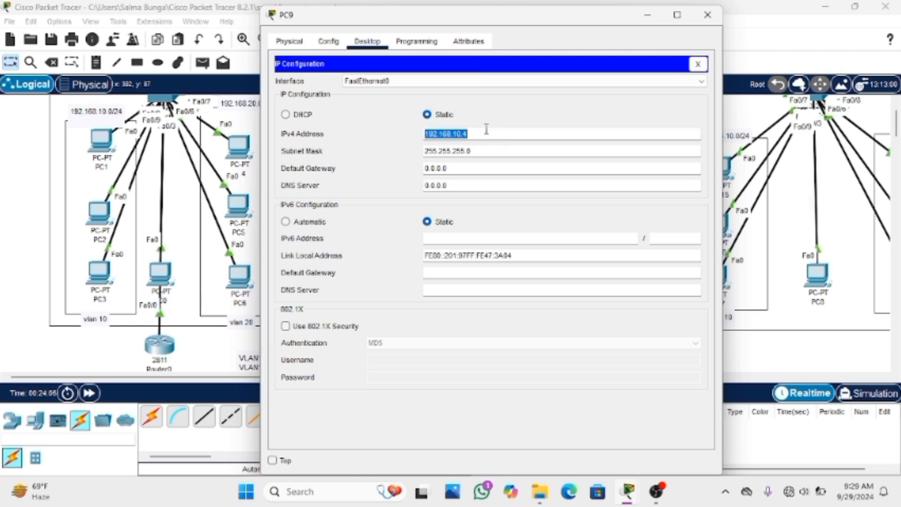
{"action": "key", "text": "BackSpace"}
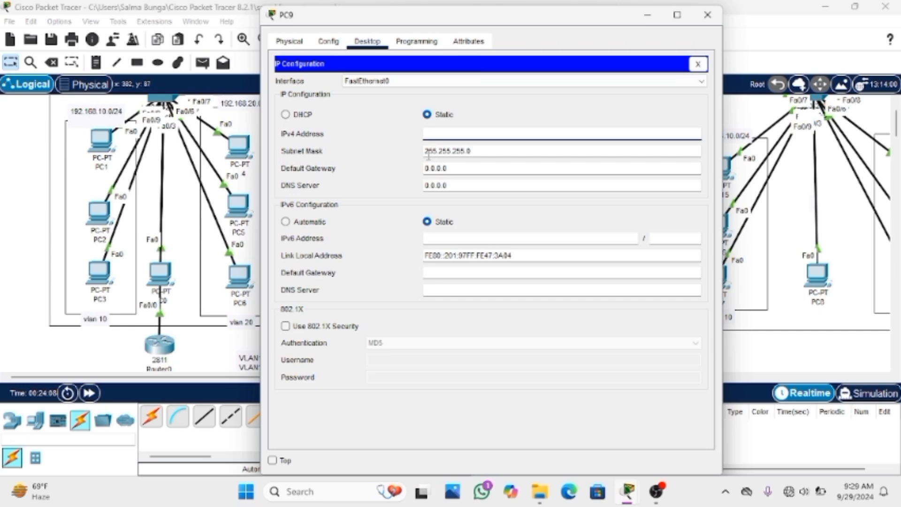
{"action": "left_click_drag", "start_coordinate": [425, 151], "coordinate": [475, 151]}
{"action": "key", "text": "BackSpace"}
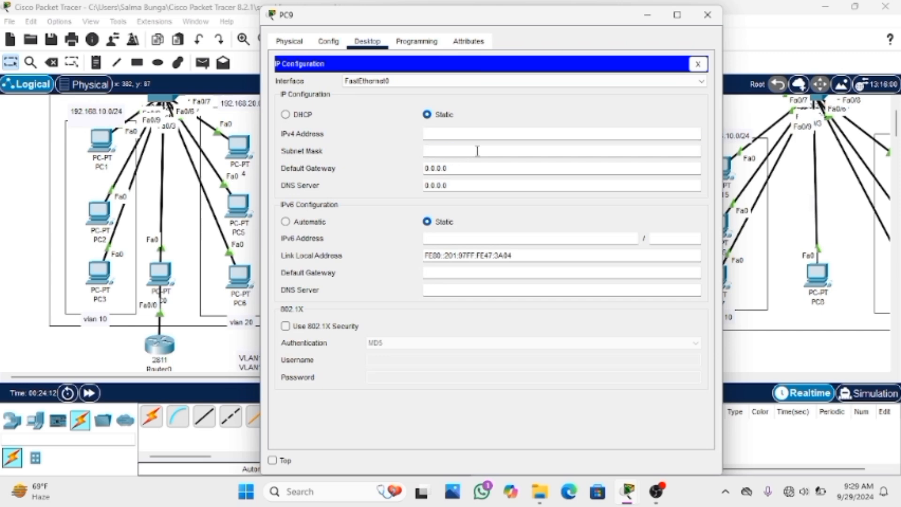
Switch PC9's IPv4 configuration to DHCP and close the PC9 window
{"action": "left_click", "coordinate": [312, 116]}
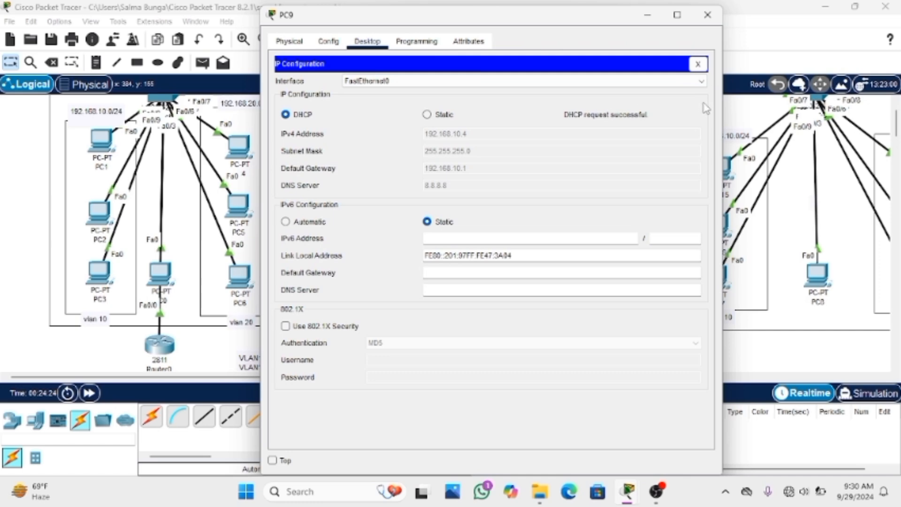
{"action": "left_click", "coordinate": [698, 63]}
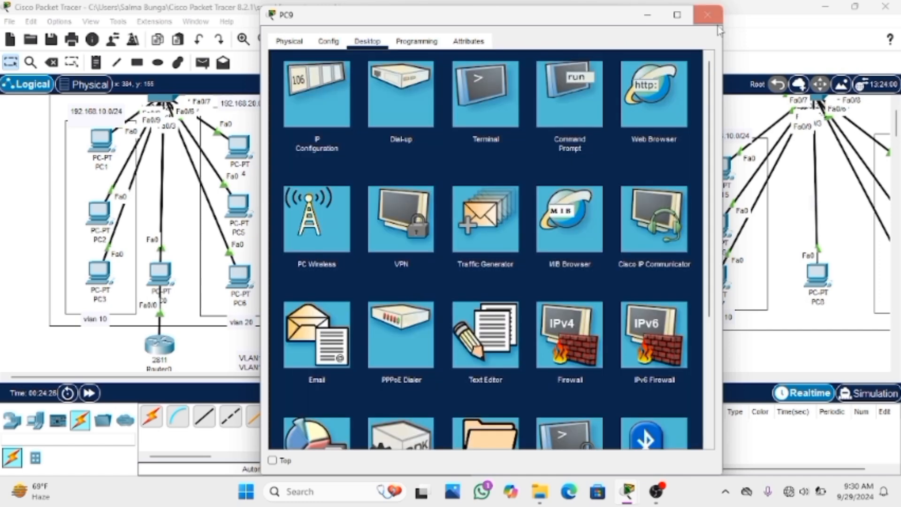
{"action": "left_click", "coordinate": [707, 14]}
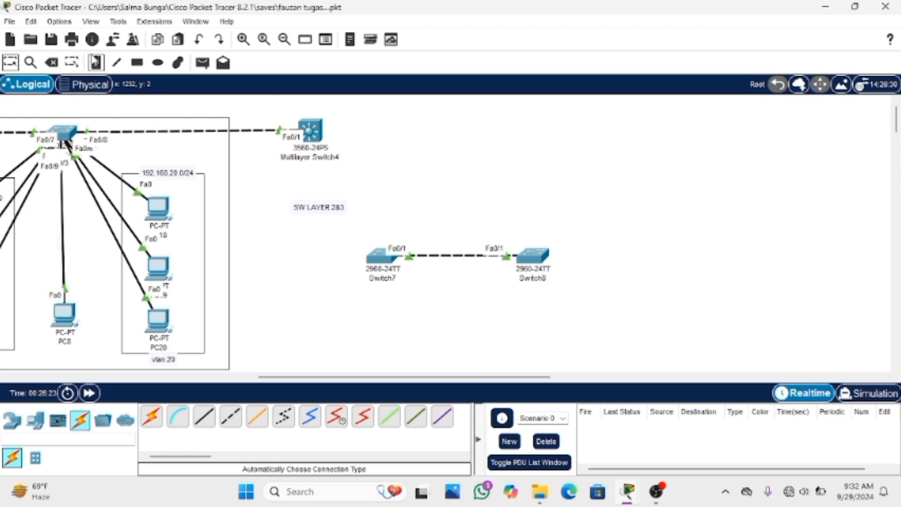
Add a text label reading 2960 above the VLAN 20 group, beside the access switch
{"action": "left_click", "coordinate": [96, 62]}
{"action": "left_click", "coordinate": [142, 117]}
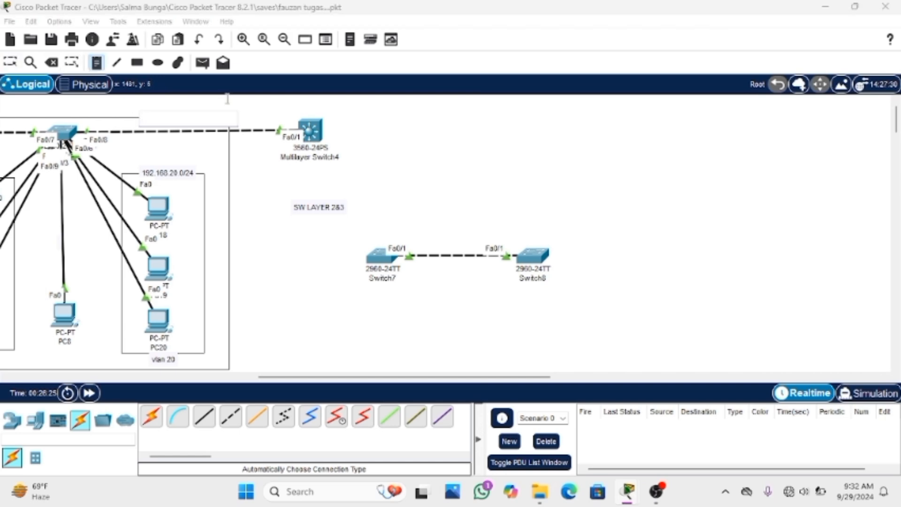
{"action": "type", "text": "2960"}
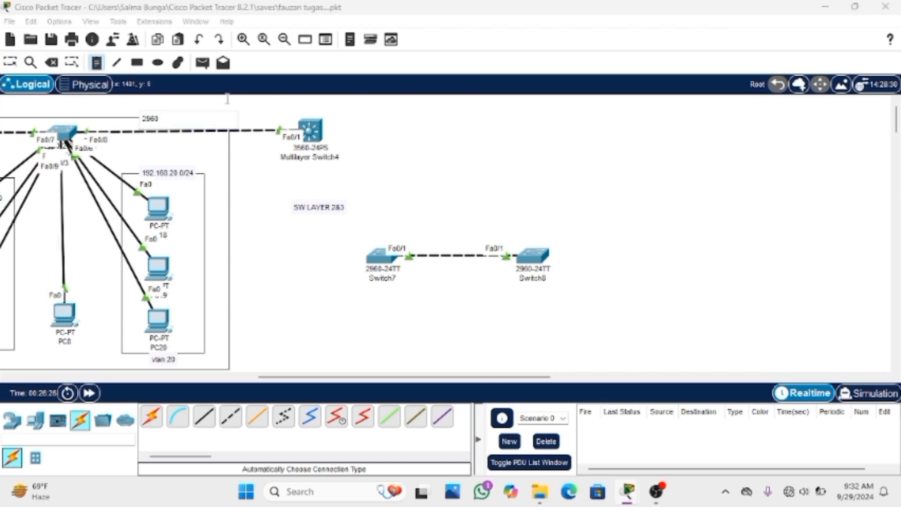
{"action": "left_click", "coordinate": [8, 64]}
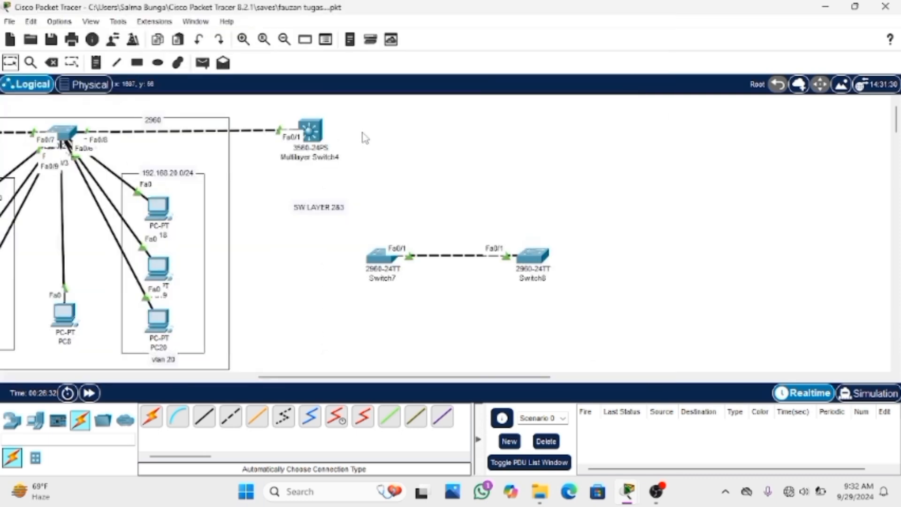
Add a text label reading 3560 beside Multilayer Switch4
{"action": "left_click", "coordinate": [101, 66]}
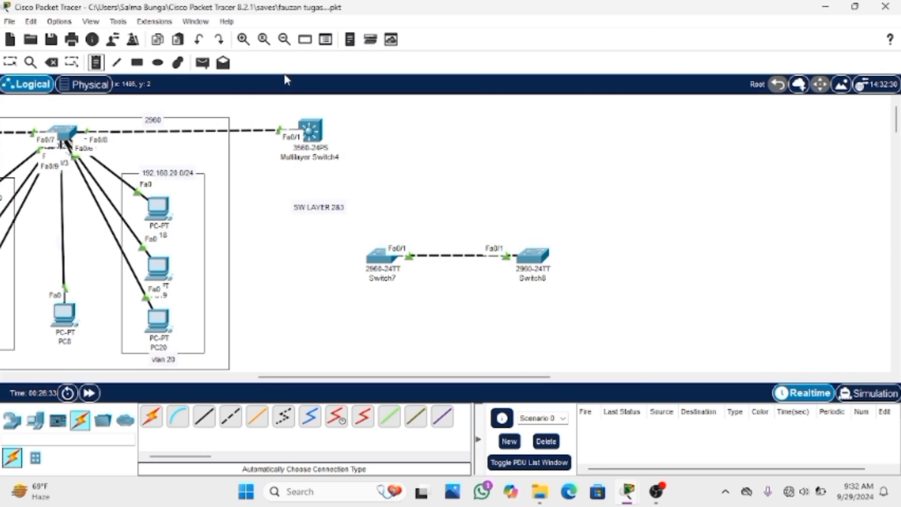
{"action": "left_click", "coordinate": [342, 127]}
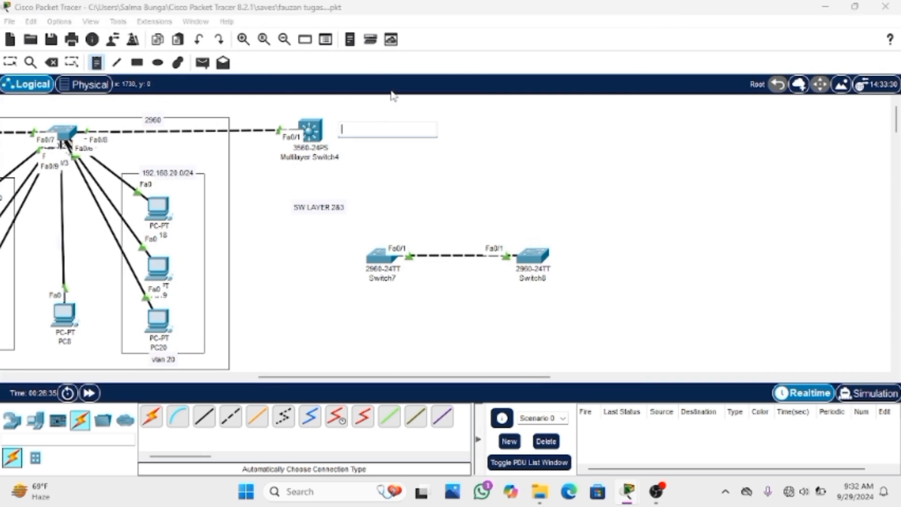
{"action": "type", "text": "3560"}
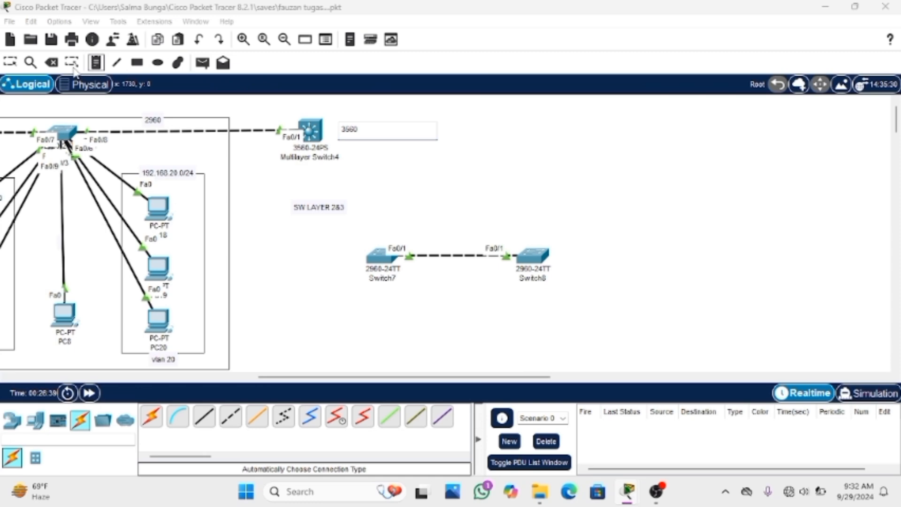
{"action": "left_click", "coordinate": [10, 62]}
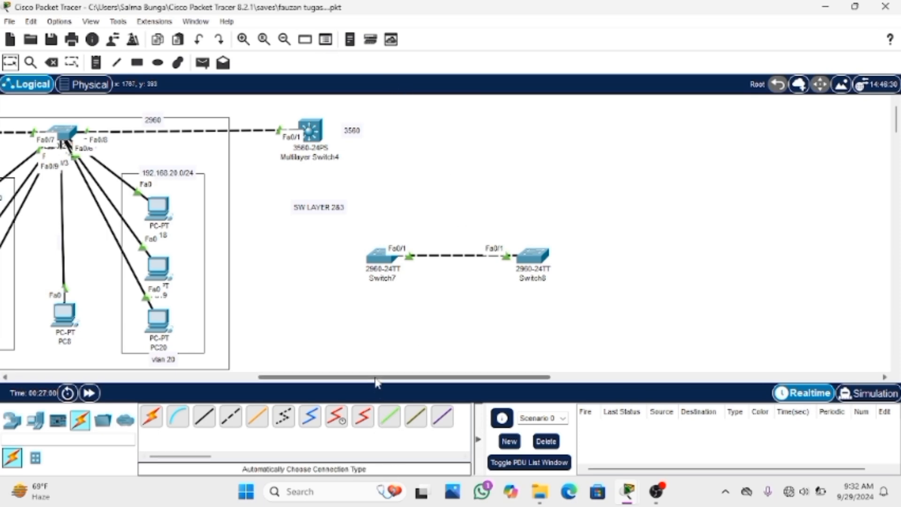
Nudge Multilayer Switch4 slightly, open its command-line interface and start a console session
{"action": "left_click_drag", "start_coordinate": [375, 382], "coordinate": [314, 386]}
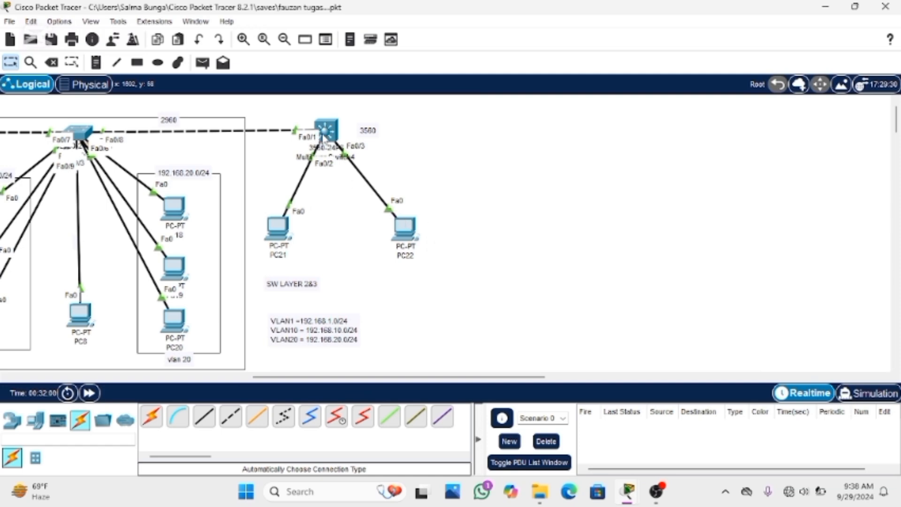
{"action": "left_click_drag", "start_coordinate": [322, 138], "coordinate": [325, 141]}
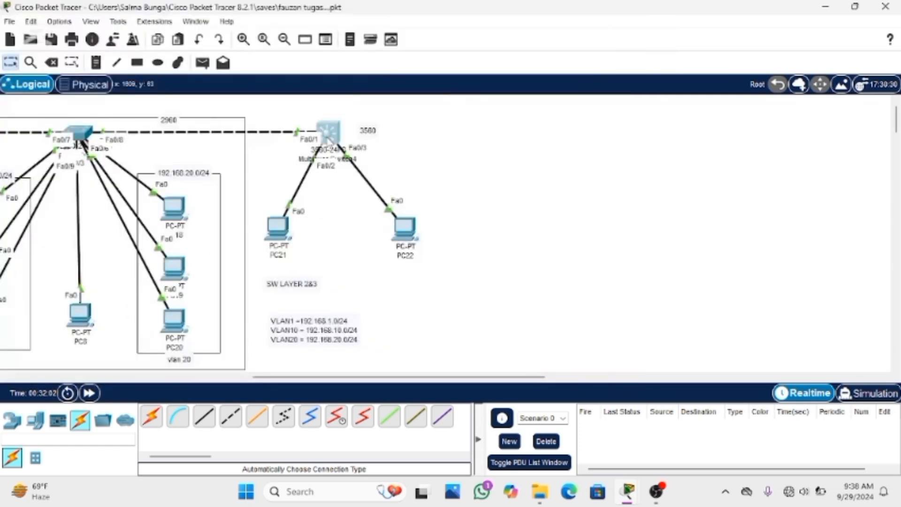
{"action": "left_click", "coordinate": [327, 138]}
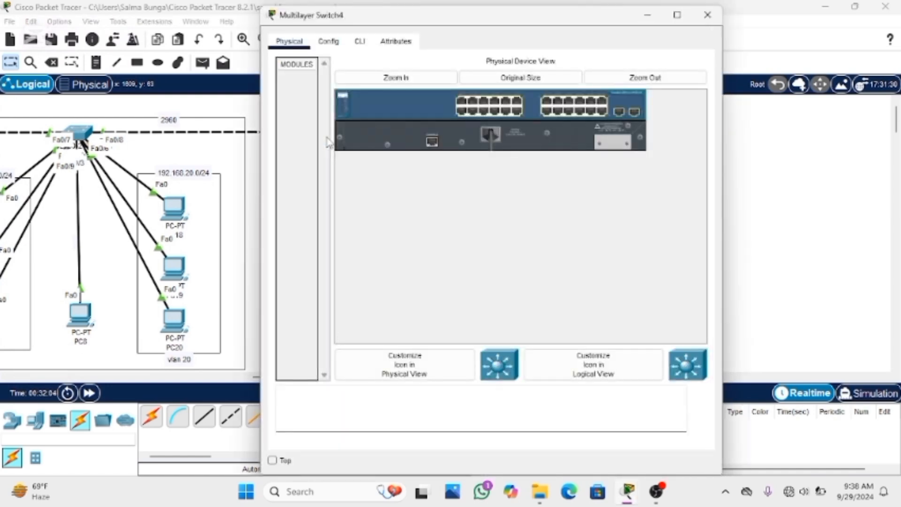
{"action": "left_click", "coordinate": [359, 42]}
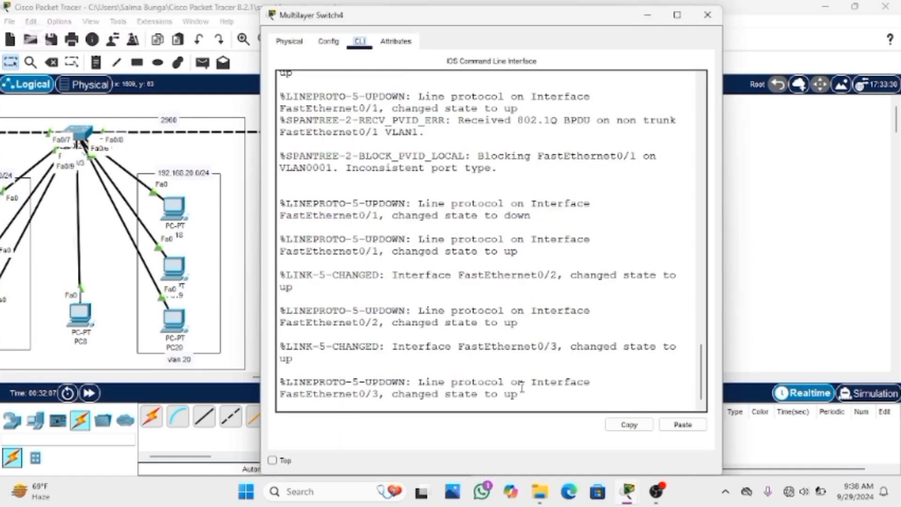
{"action": "left_click", "coordinate": [355, 402]}
{"action": "key", "text": "Return"}
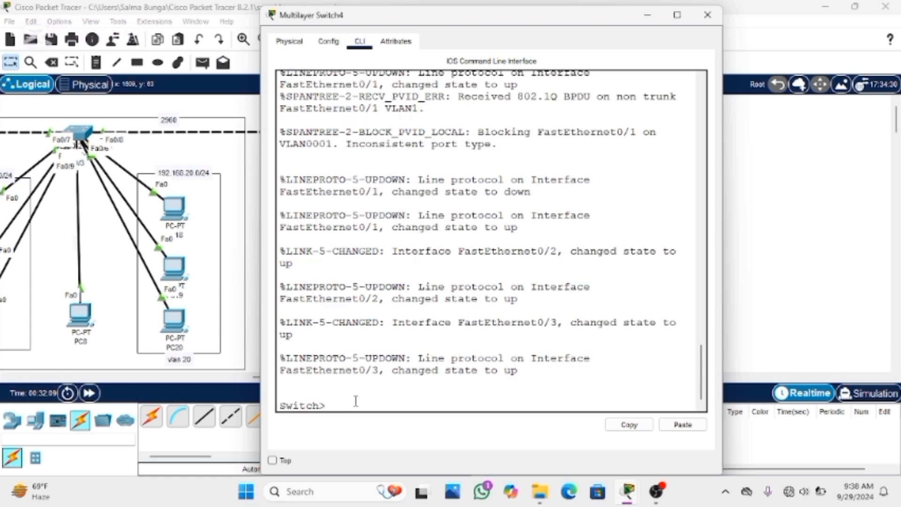
Enter global configuration mode on Multilayer Switch4 with EN and conf t, and close its window
{"action": "type", "text": "EN"}
{"action": "key", "text": "Return"}
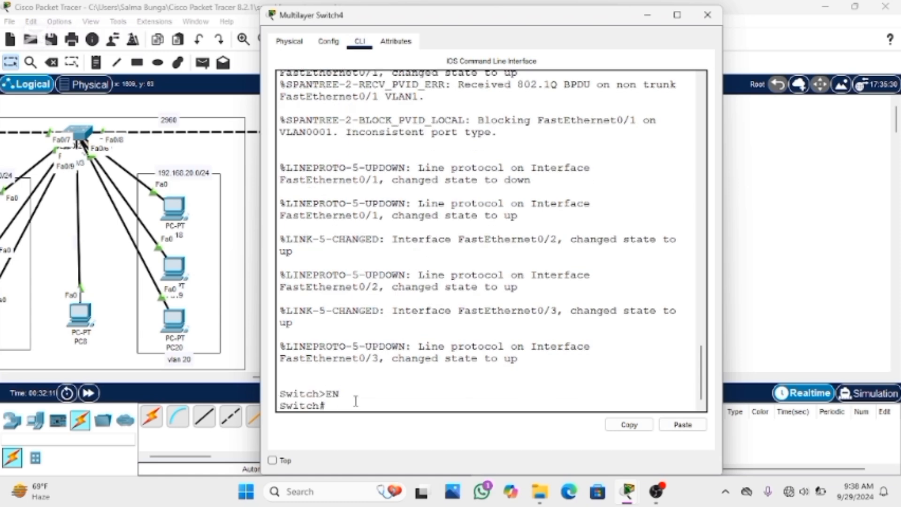
{"action": "type", "text": "co"}
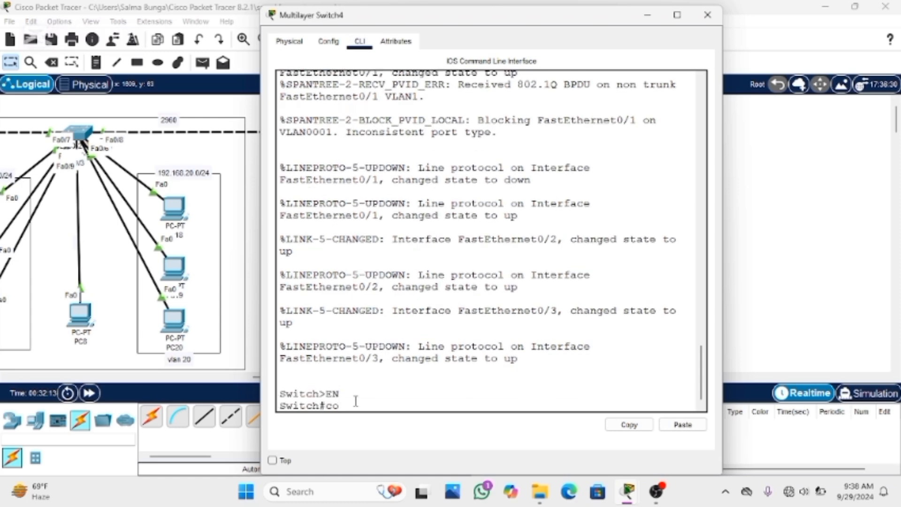
{"action": "type", "text": "nf t"}
{"action": "key", "text": "Return"}
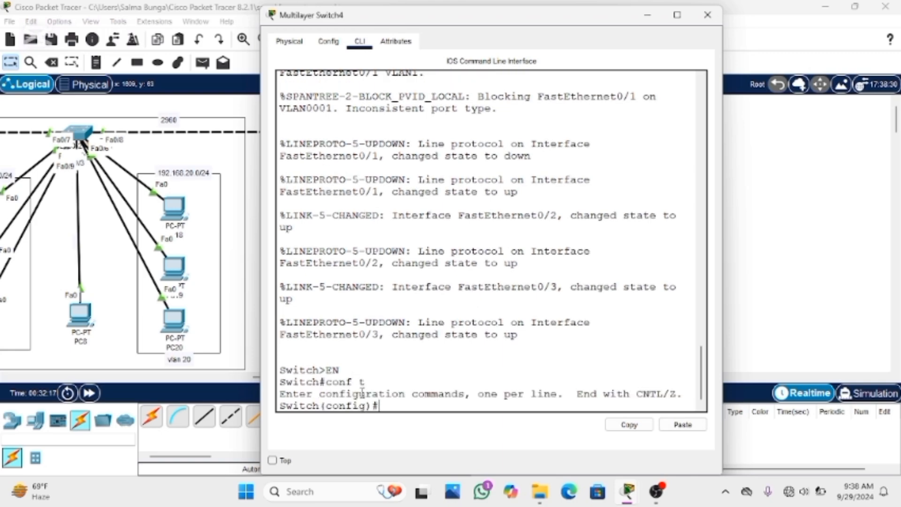
{"action": "left_click_drag", "start_coordinate": [459, 23], "coordinate": [462, 3]}
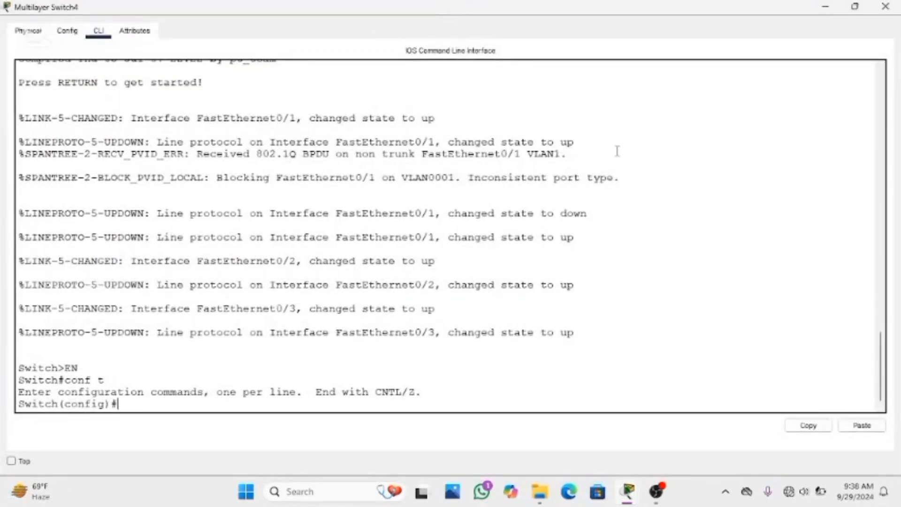
{"action": "left_click", "coordinate": [885, 7]}
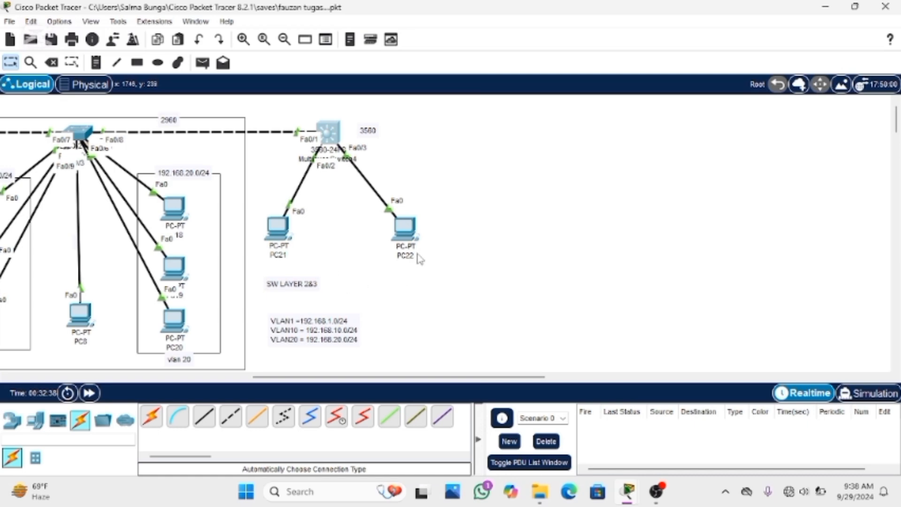
Reopen Multilayer Switch4's command line and create VLAN 10 with vlan 10
{"action": "mouse_move", "coordinate": [419, 259]}
{"action": "left_click", "coordinate": [331, 137]}
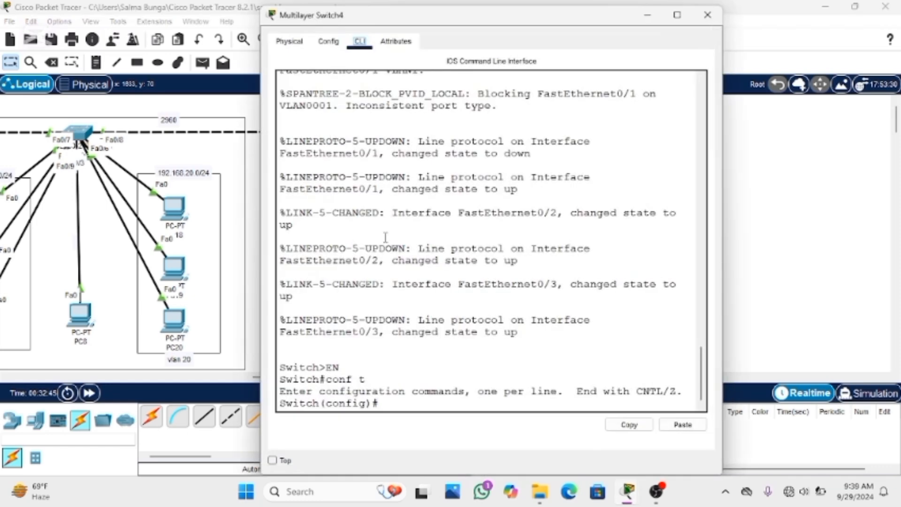
{"action": "left_click", "coordinate": [386, 381]}
{"action": "type", "text": "vlan 10"}
{"action": "key", "text": "Return"}
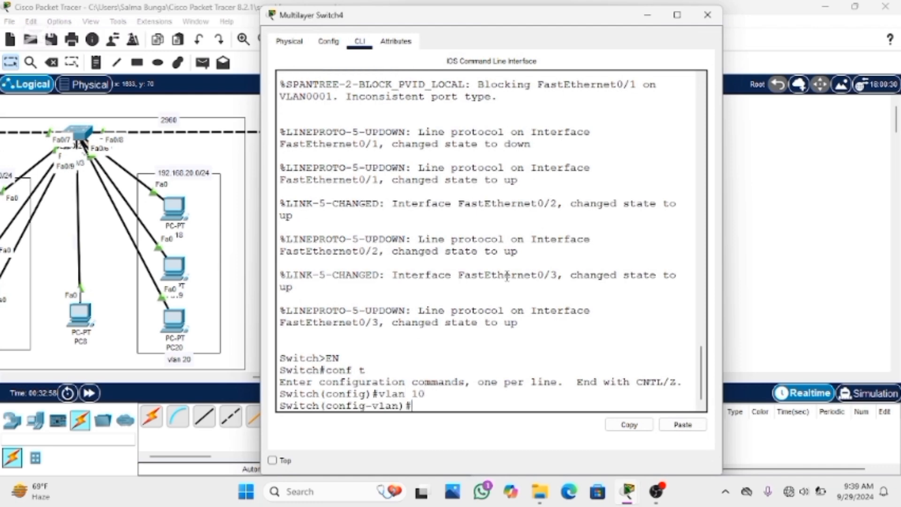
Name VLAN 10 programing and exit to global configuration mode
{"action": "type", "text": "name programing"}
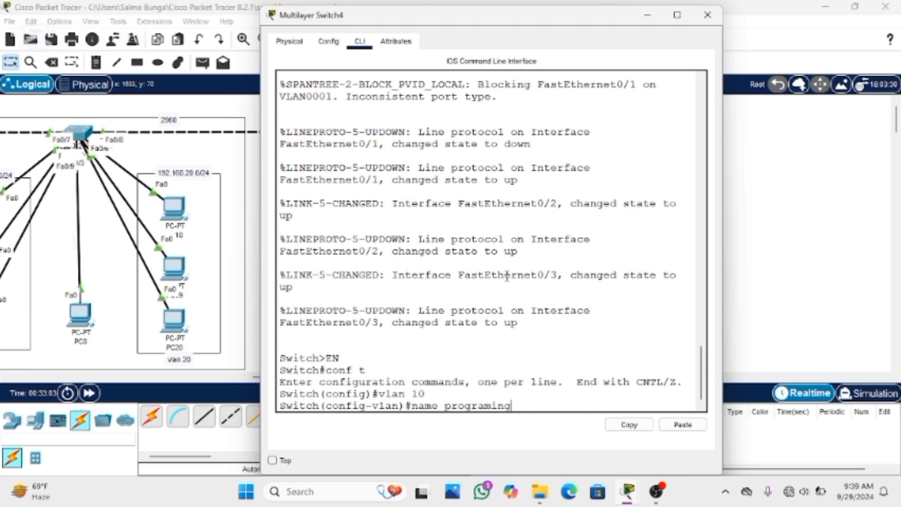
{"action": "key", "text": "Return"}
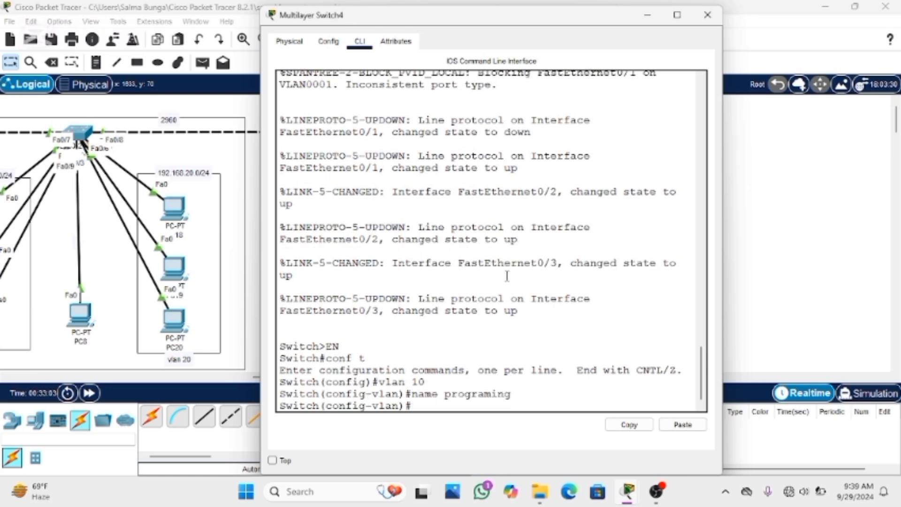
{"action": "type", "text": "exit"}
{"action": "key", "text": "Return"}
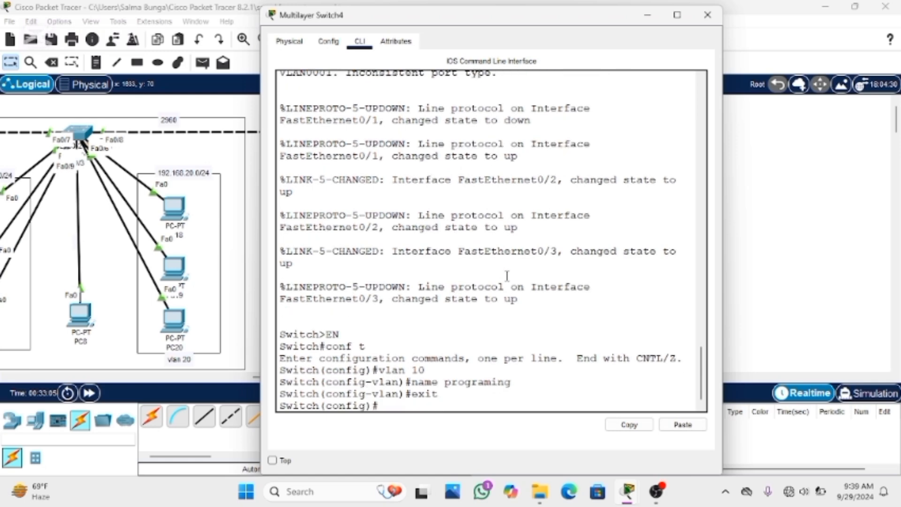
Create VLAN 20 on Multilayer Switch4, name it marketing and exit to global configuration mode
{"action": "type", "text": "vlan 20"}
{"action": "key", "text": "Return"}
{"action": "type", "text": "nam"}
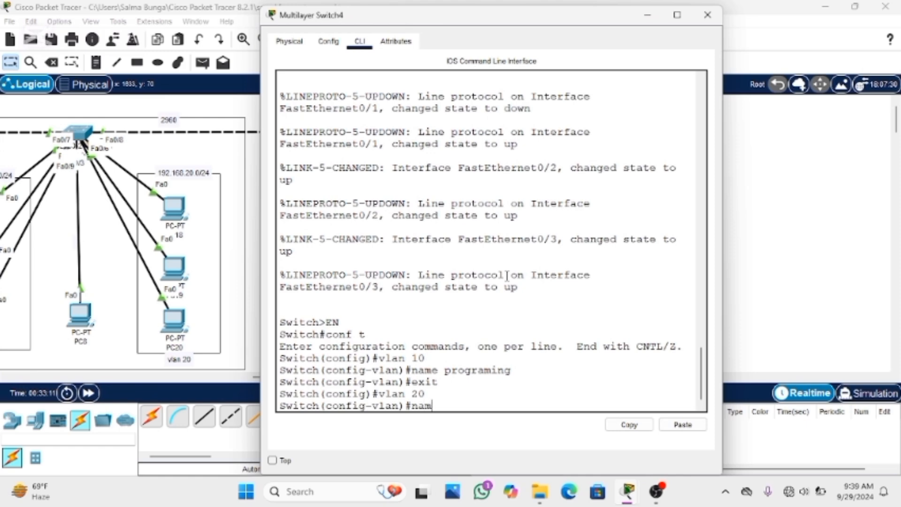
{"action": "type", "text": "e marke"}
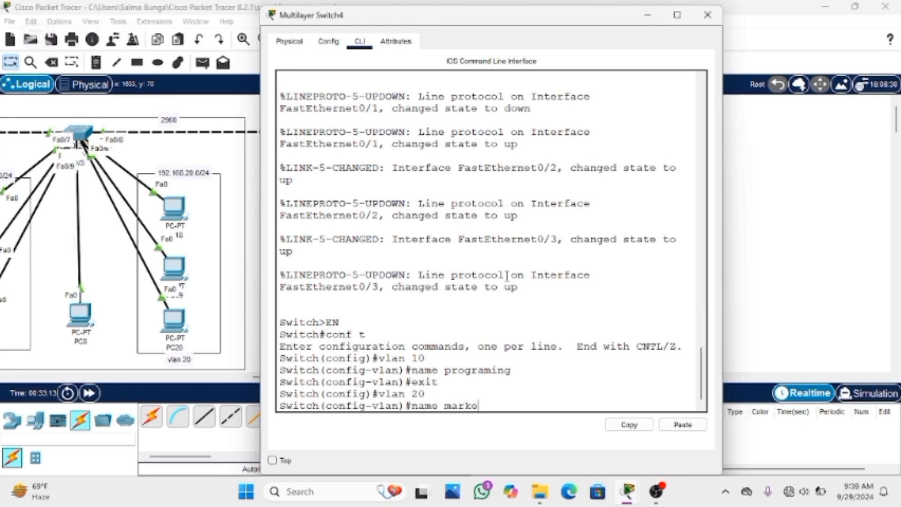
{"action": "type", "text": "ting"}
{"action": "key", "text": "Return"}
{"action": "type", "text": "ex"}
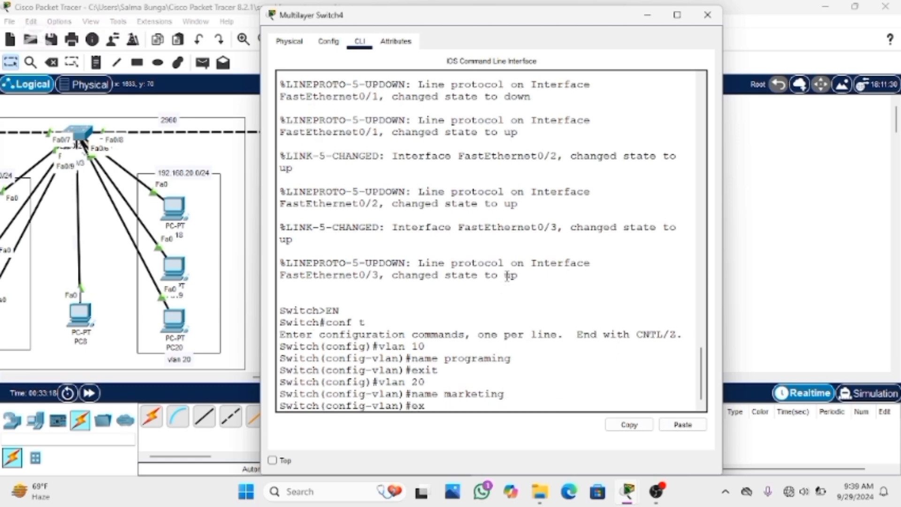
{"action": "type", "text": "it"}
{"action": "key", "text": "Return"}
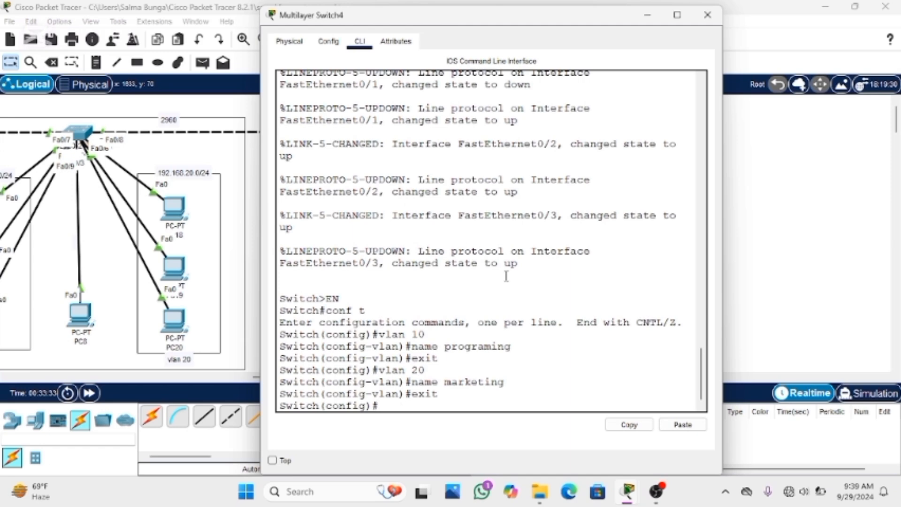
Enter interface fa0/2 on Multilayer Switch4 and set it to access mode with switchport mode access
{"action": "type", "text": "int fa0/2"}
{"action": "key", "text": "Return"}
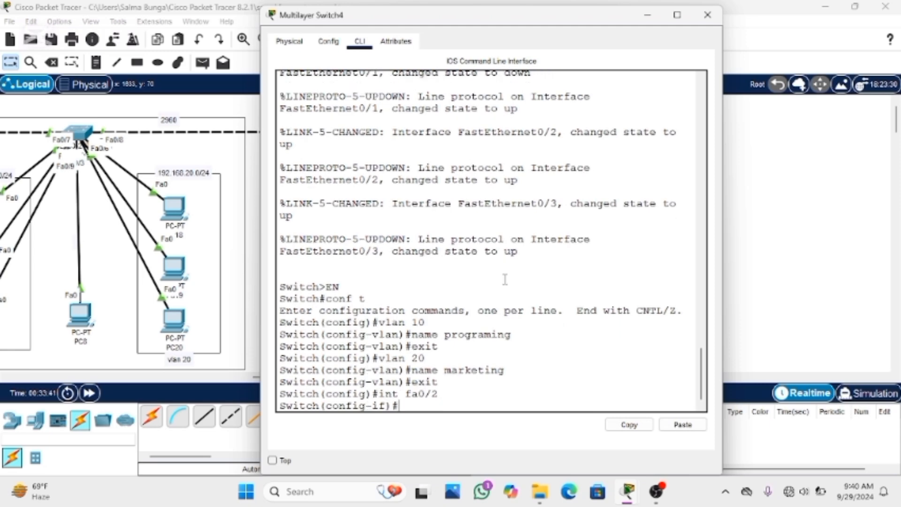
{"action": "type", "text": "switchport mode"}
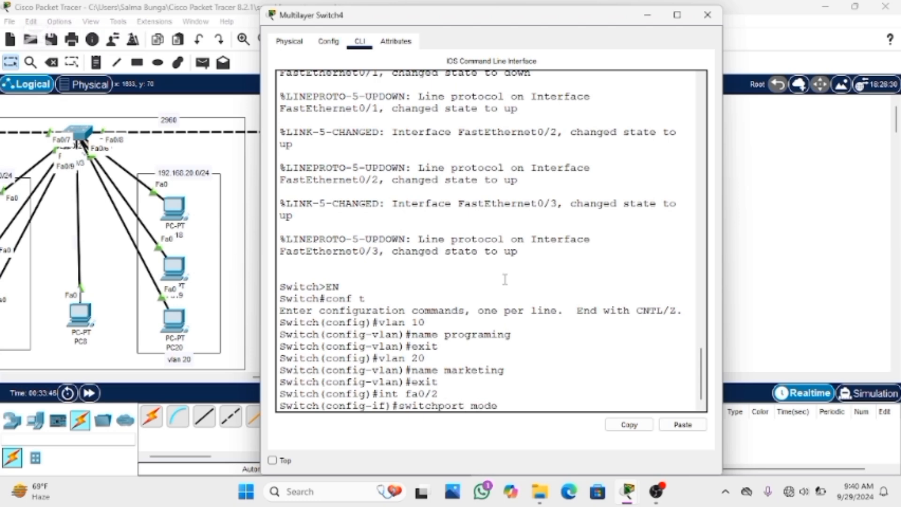
{"action": "type", "text": " access"}
{"action": "key", "text": "Return"}
Assign interface fa0/2 to VLAN 10 with switchport access vlan 10 and exit to global configuration mode
{"action": "type", "text": "swit"}
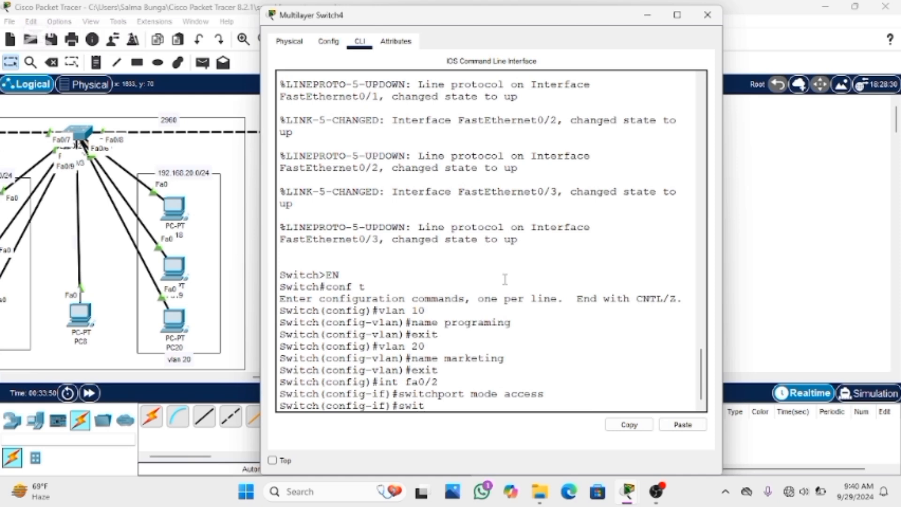
{"action": "type", "text": "chport acco"}
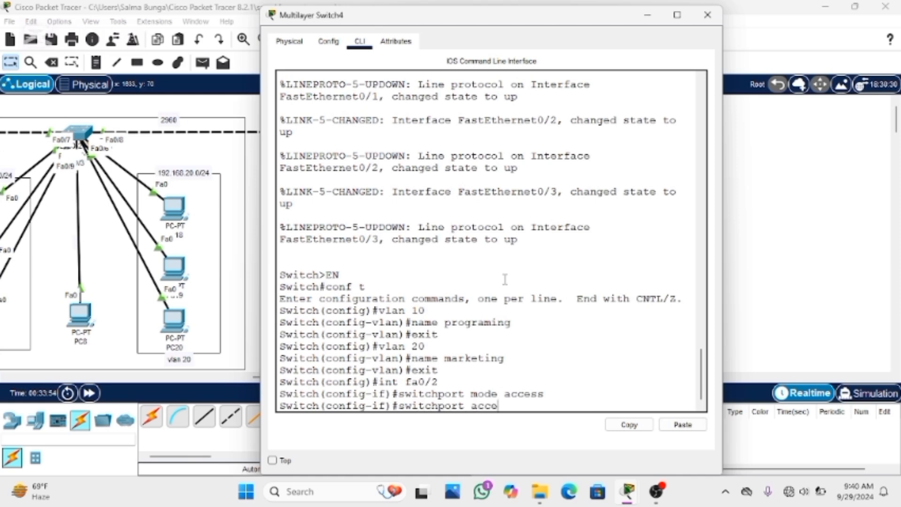
{"action": "key", "text": "BackSpace"}
{"action": "type", "text": "ess vlan 10"}
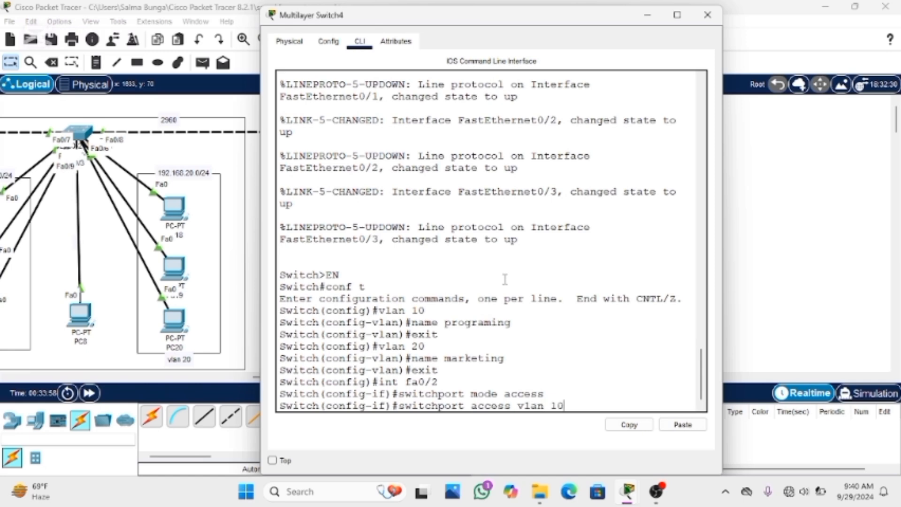
{"action": "key", "text": "Return"}
{"action": "type", "text": "exit"}
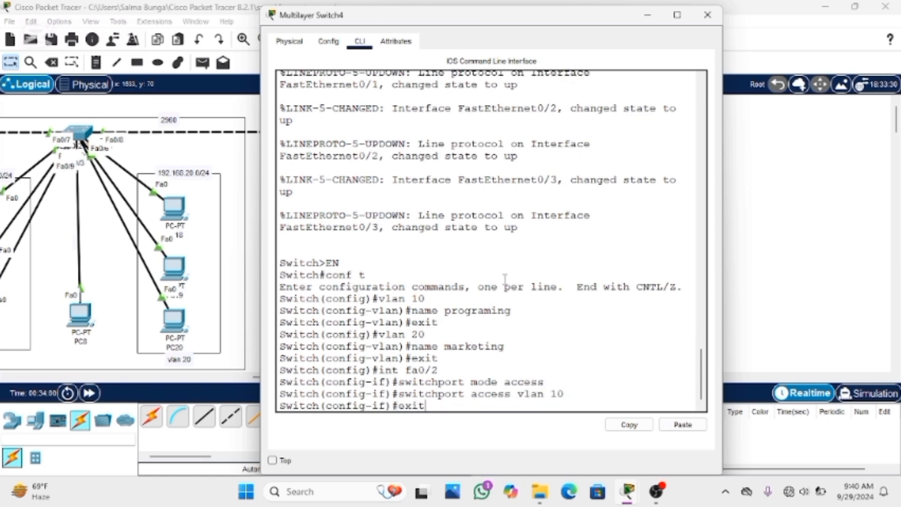
{"action": "key", "text": "Return"}
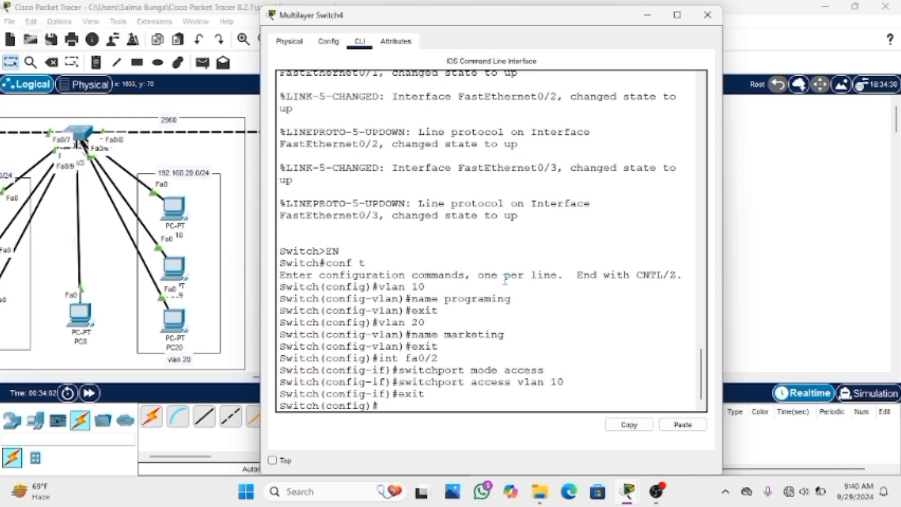
Enter interface fa0/3 and set it to access mode with switchport mode access
{"action": "type", "text": "int fa0/3"}
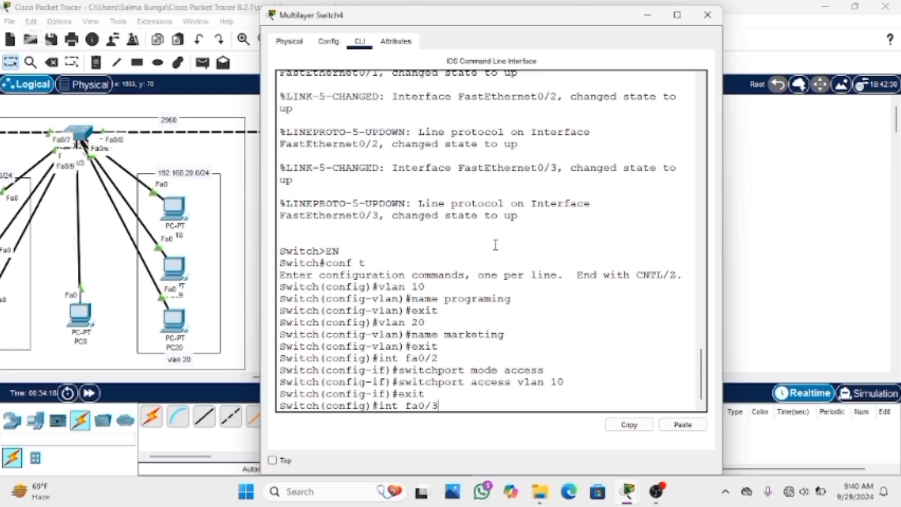
{"action": "key", "text": "Return"}
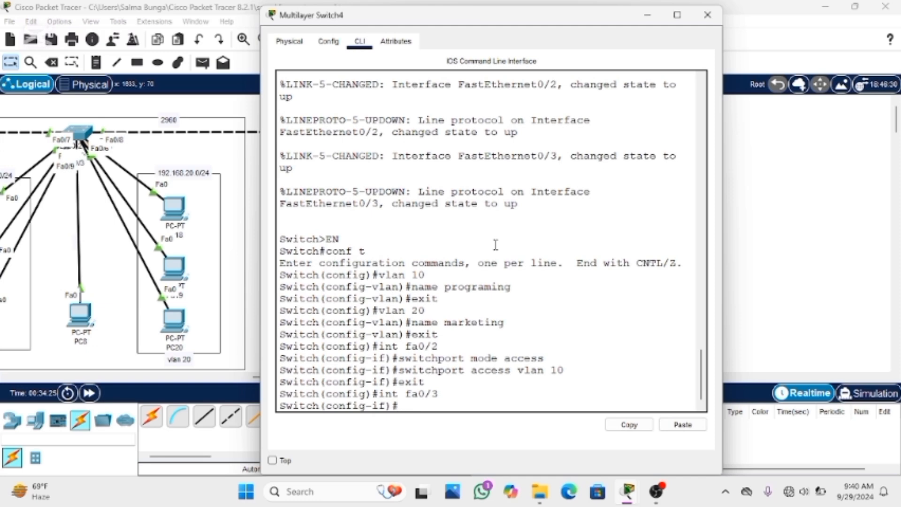
{"action": "type", "text": "switchport mo"}
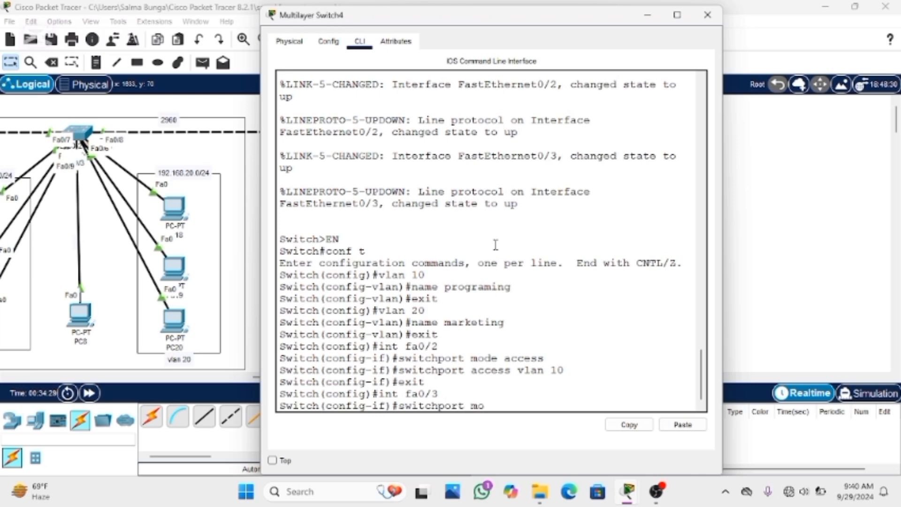
{"action": "type", "text": "de access"}
{"action": "key", "text": "Return"}
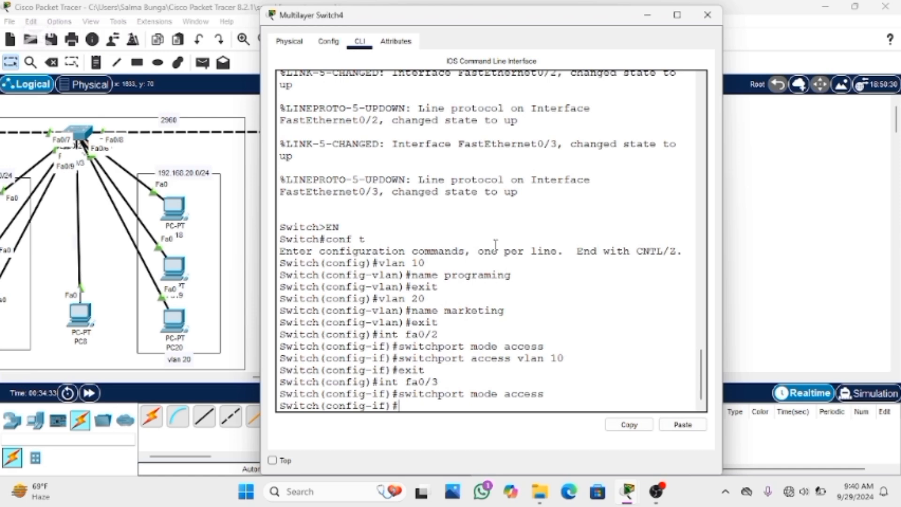
Assign interface fa0/3 to VLAN 20 with switchport access vlan 20 and exit to global configuration mode
{"action": "type", "text": "switchpo"}
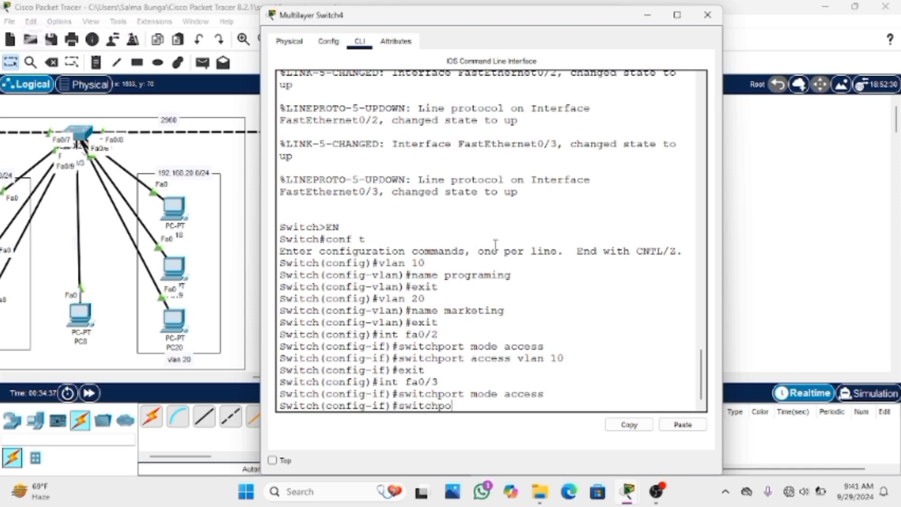
{"action": "type", "text": "rt access vlan 20"}
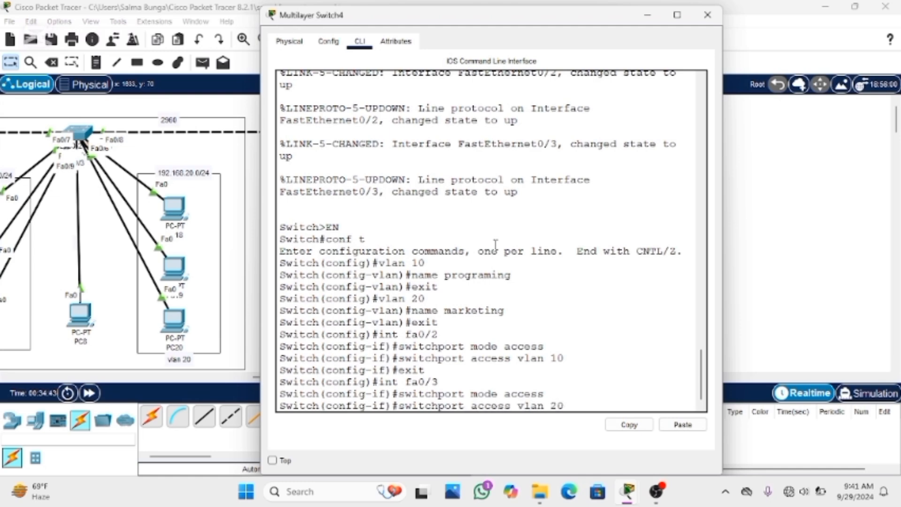
{"action": "key", "text": "Return"}
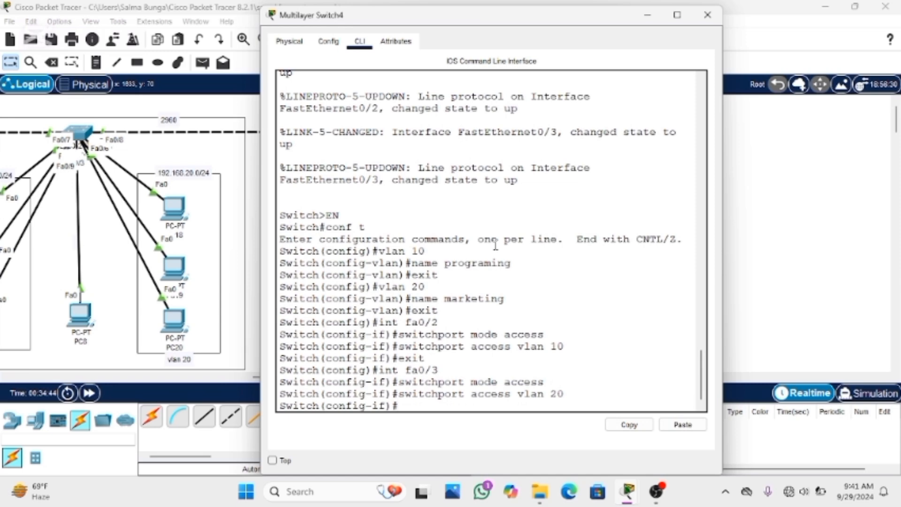
{"action": "type", "text": "exit"}
{"action": "key", "text": "Return"}
List the VLANs with do show vlan brief and check the ports assigned to VLANs 10 and 20
{"action": "type", "text": "do sho"}
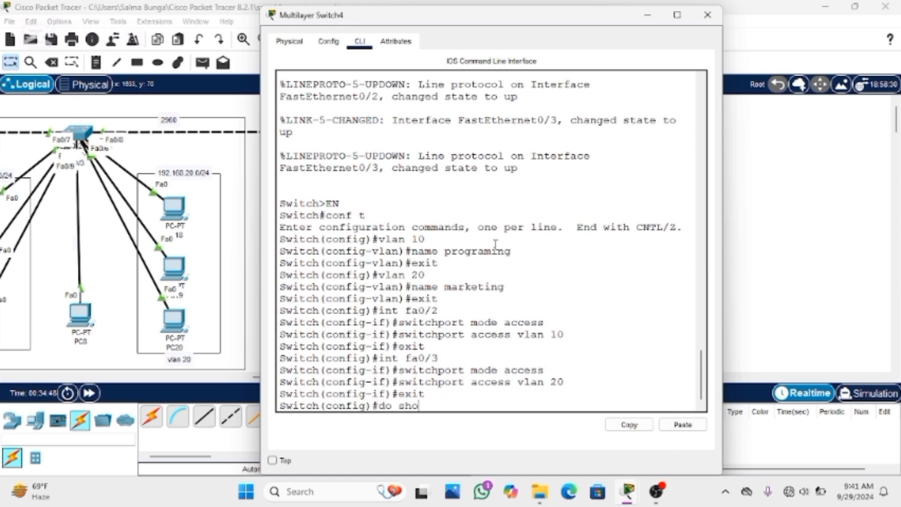
{"action": "type", "text": "w vlan brief"}
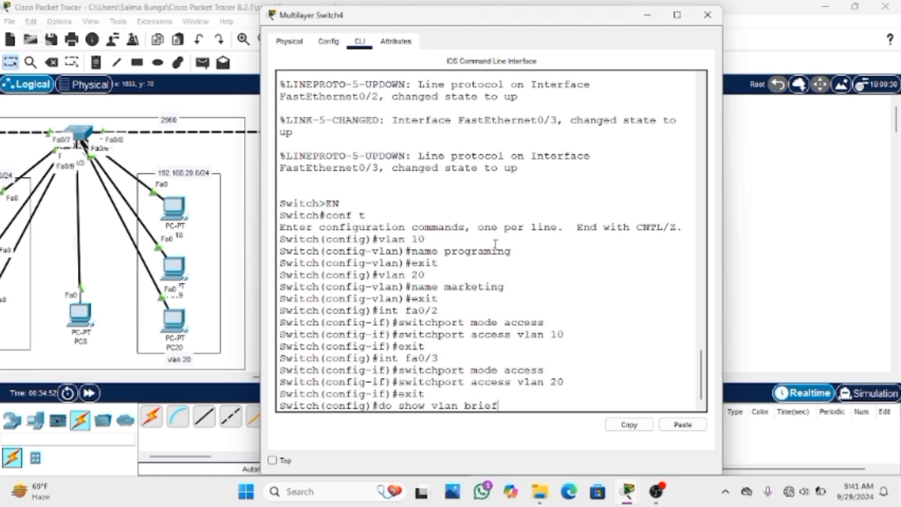
{"action": "key", "text": "Return"}
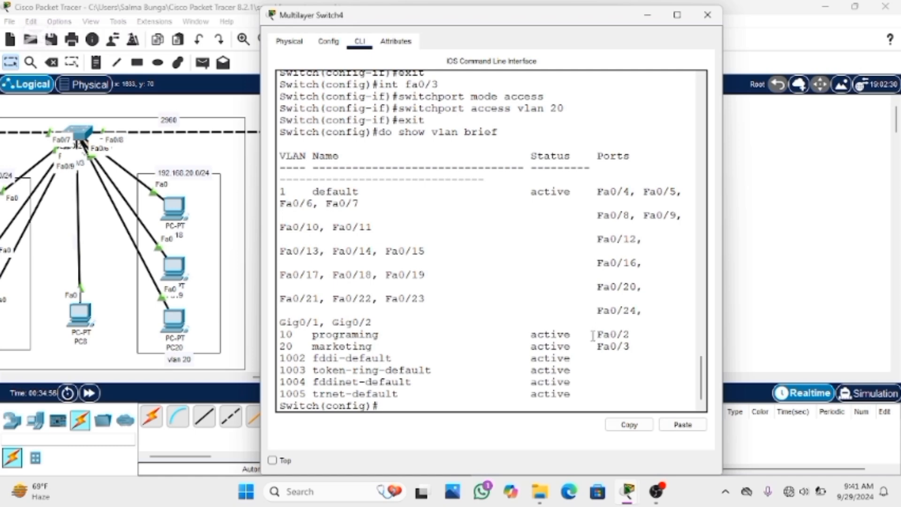
{"action": "left_click_drag", "start_coordinate": [594, 334], "coordinate": [630, 335]}
{"action": "left_click", "coordinate": [612, 352]}
Maximize the Multilayer Switch4 window and enter the VLAN 10 interface with int vlan 10
{"action": "left_click_drag", "start_coordinate": [551, 24], "coordinate": [765, 18]}
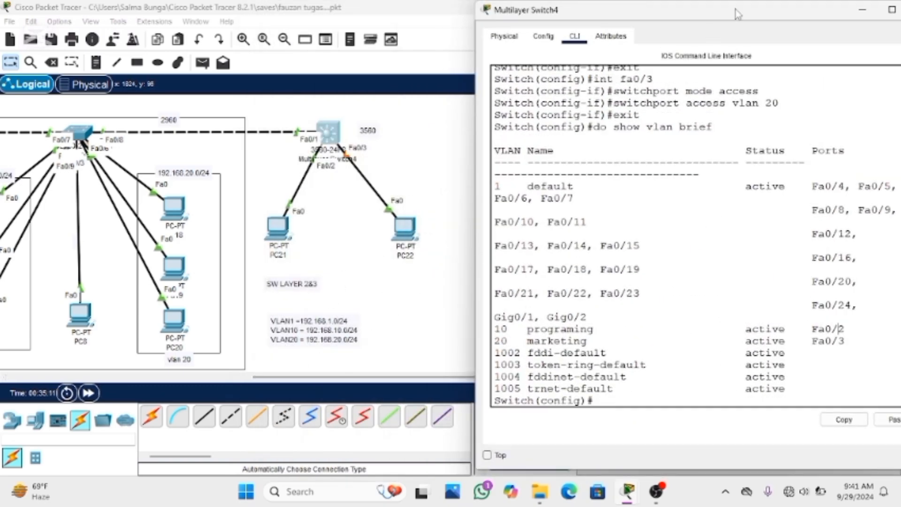
{"action": "left_click_drag", "start_coordinate": [736, 14], "coordinate": [594, 5]}
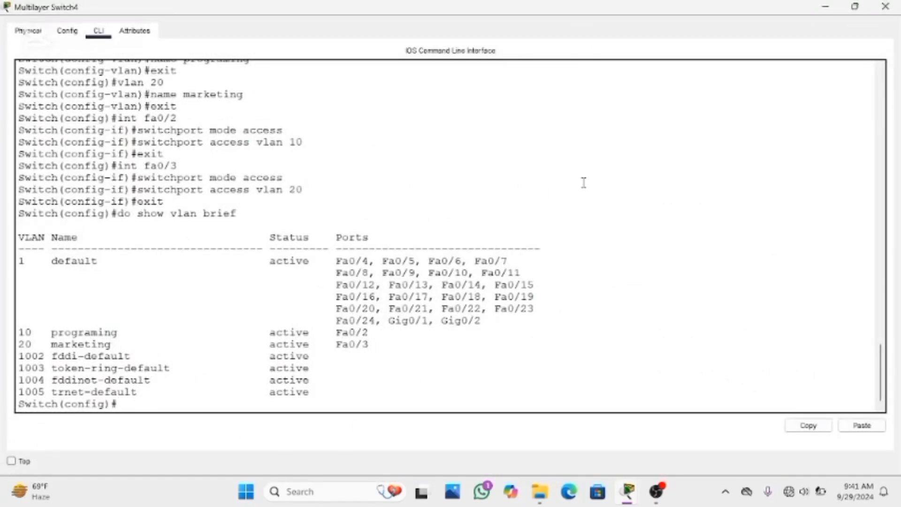
{"action": "type", "text": "int vlan 10"}
{"action": "key", "text": "Return"}
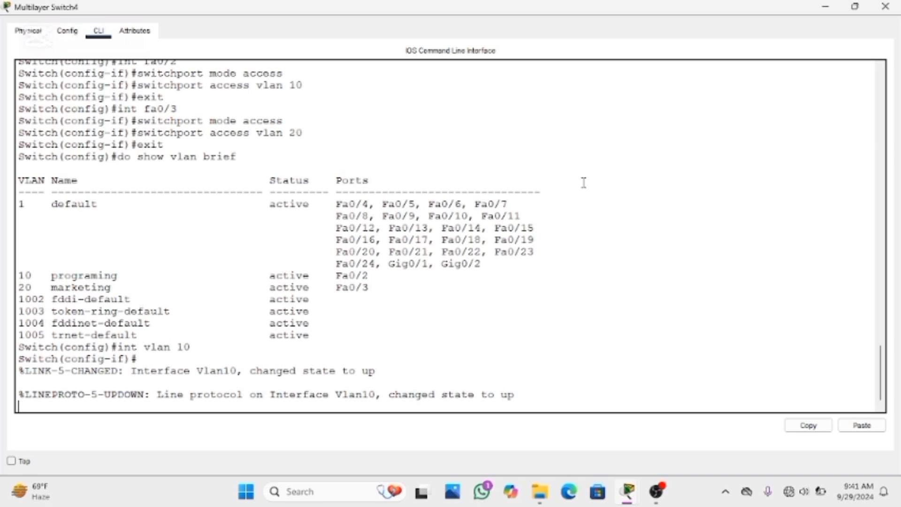
{"action": "key", "text": "Return"}
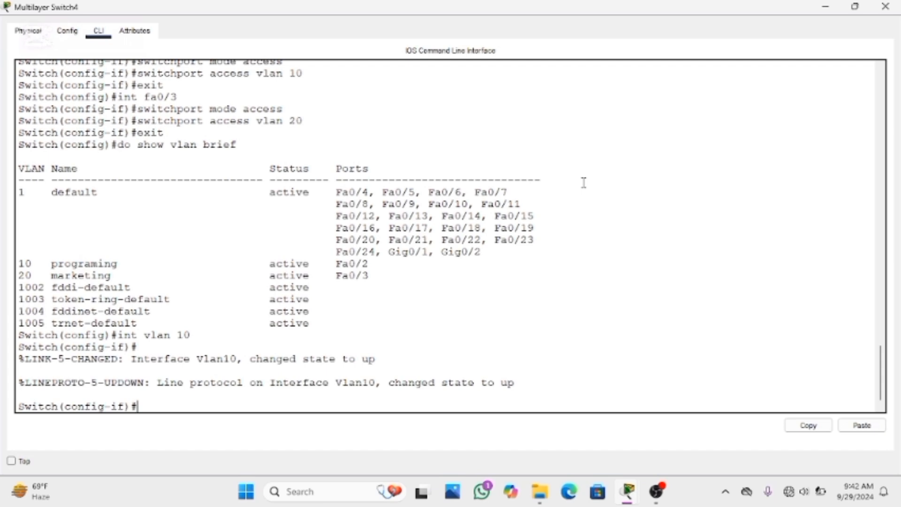
Give the VLAN 10 interface the IP address 192.168.10.1 with mask 255.255.255.0 and exit to global configuration mode
{"action": "type", "text": "ip address"}
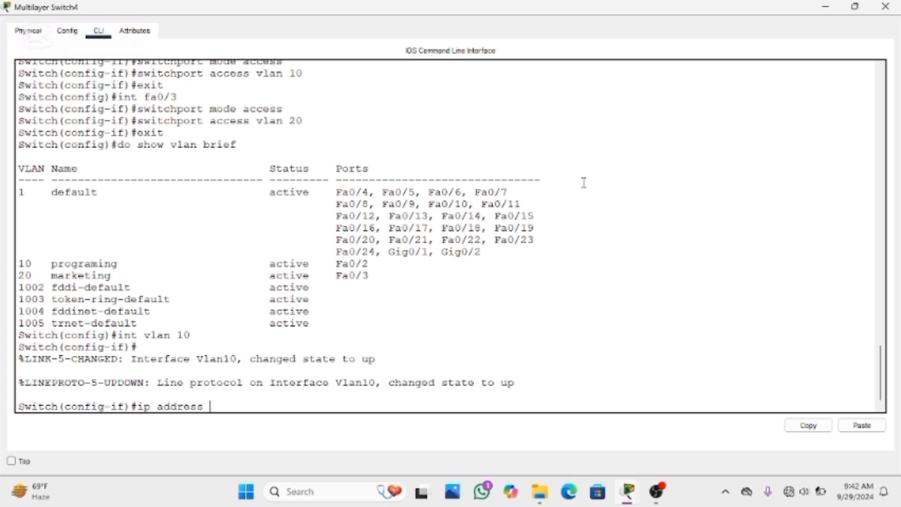
{"action": "type", "text": " 192.168.10.1"}
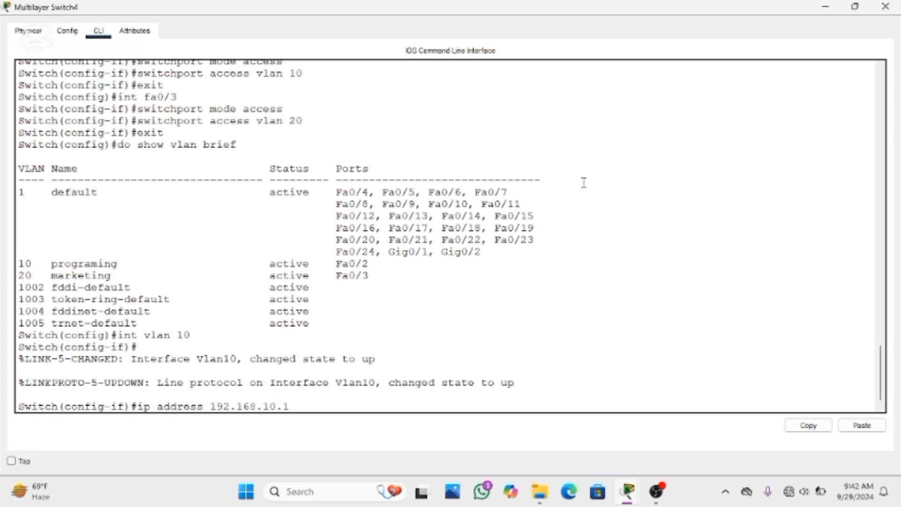
{"action": "type", "text": " 255.255.255.0"}
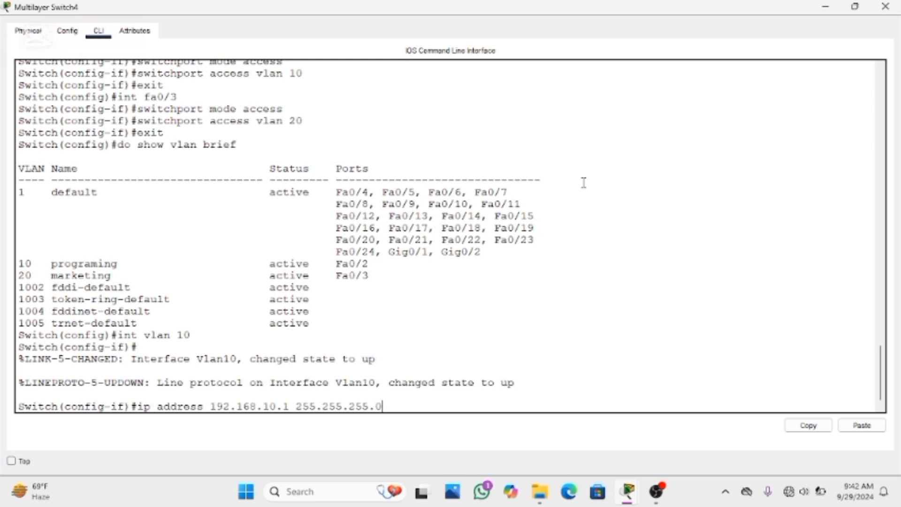
{"action": "key", "text": "Return"}
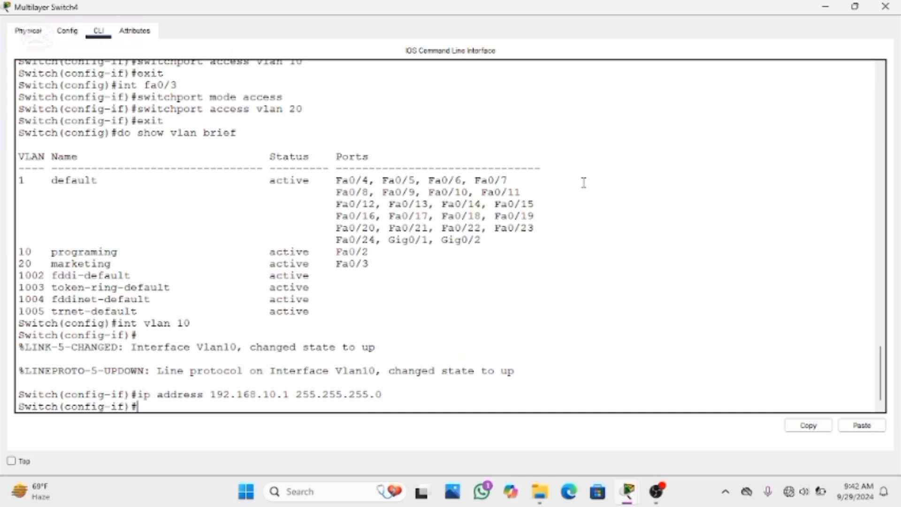
{"action": "type", "text": "exir"}
{"action": "key", "text": "BackSpace"}
{"action": "type", "text": "t"}
{"action": "key", "text": "Return"}
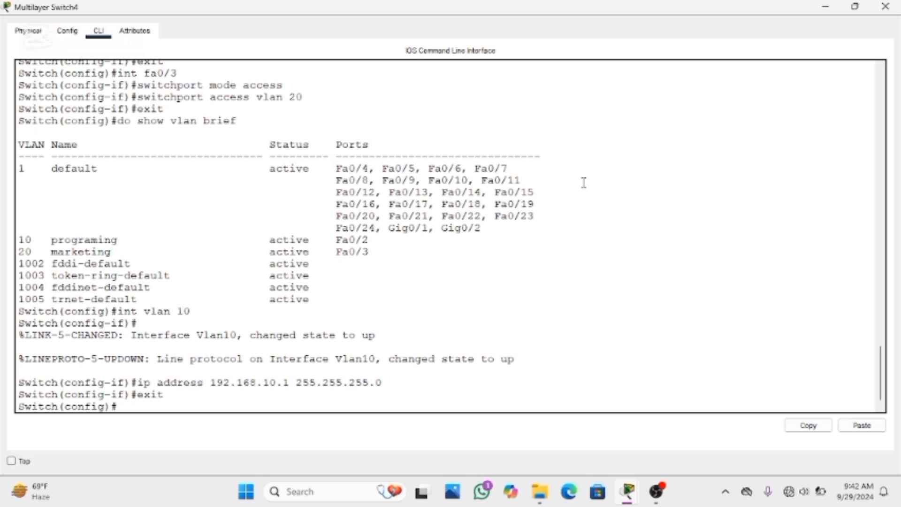
Enter the VLAN 20 interface with int vlan 20
{"action": "type", "text": "int vlan 20"}
{"action": "key", "text": "Return"}
{"action": "key", "text": "Return"}
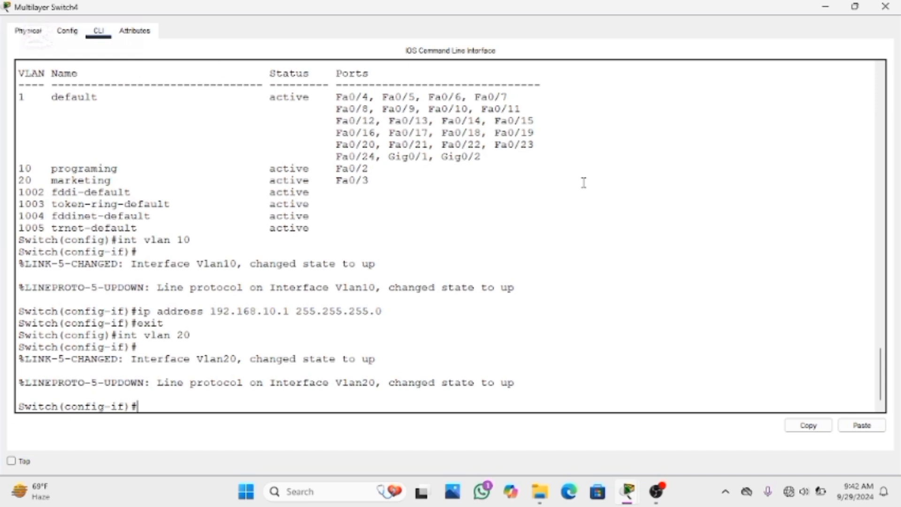
Give the VLAN 20 interface the IP address 192.168.20.1 with mask 255.255.255.0 and exit to global configuration mode
{"action": "type", "text": "ip address 19"}
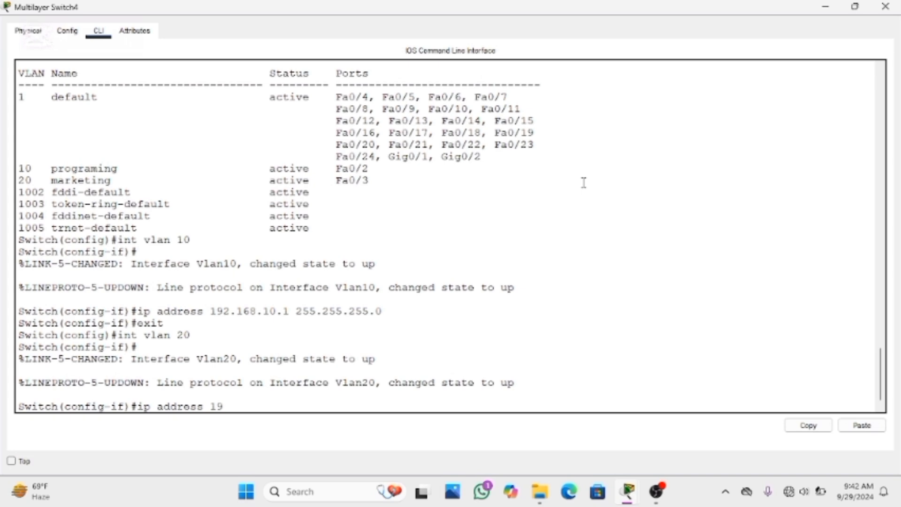
{"action": "type", "text": "2.168.20.1 255.2"}
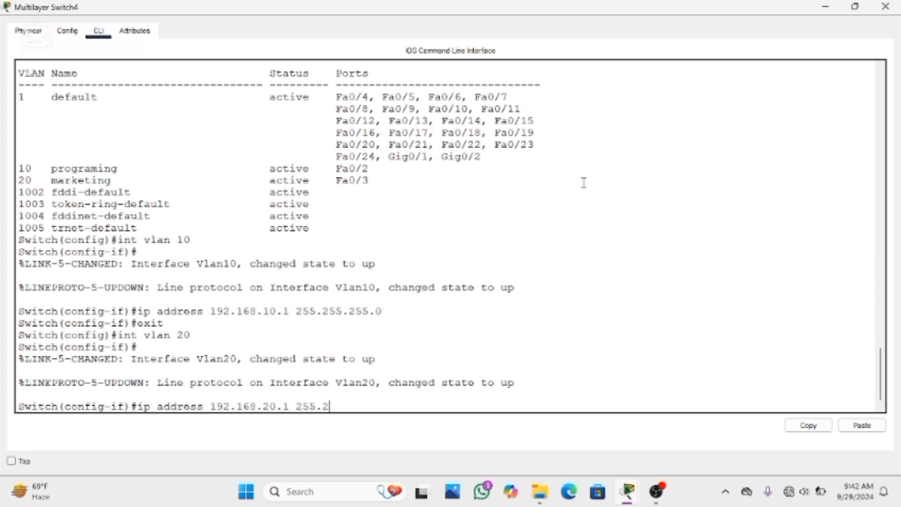
{"action": "type", "text": "55.255.0"}
{"action": "key", "text": "Return"}
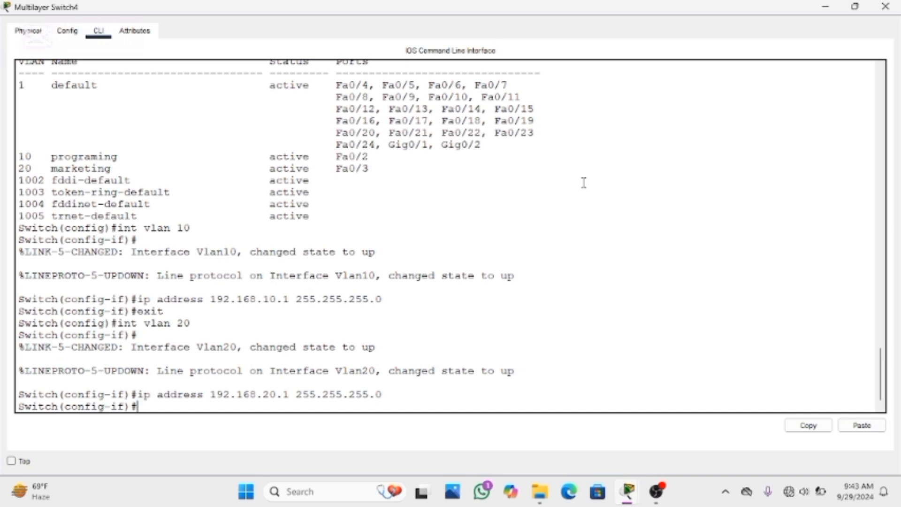
{"action": "type", "text": "exit"}
{"action": "key", "text": "Return"}
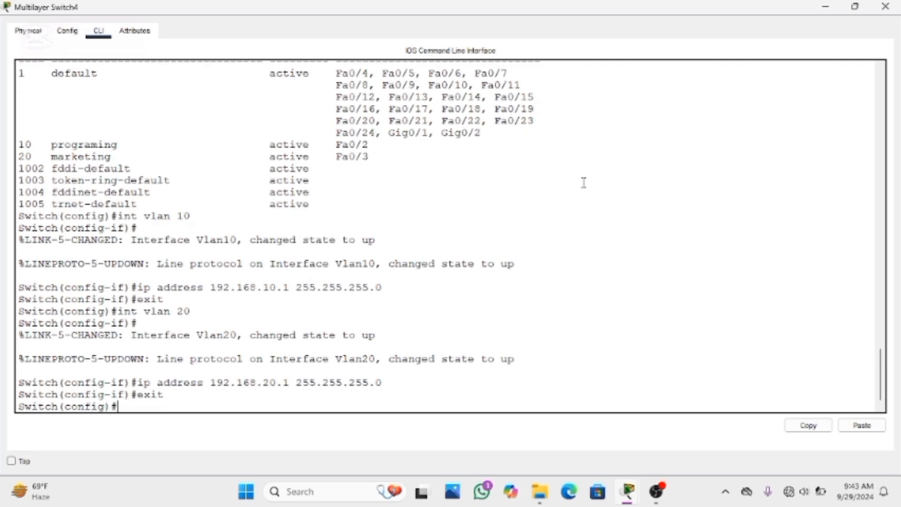
Give the VLAN 1 interface the IP address 192.168.1.1 with mask 255.255.255.0 and exit to global configuration mode
{"action": "type", "text": "int vlan 1"}
{"action": "key", "text": "Return"}
{"action": "type", "text": "ip"}
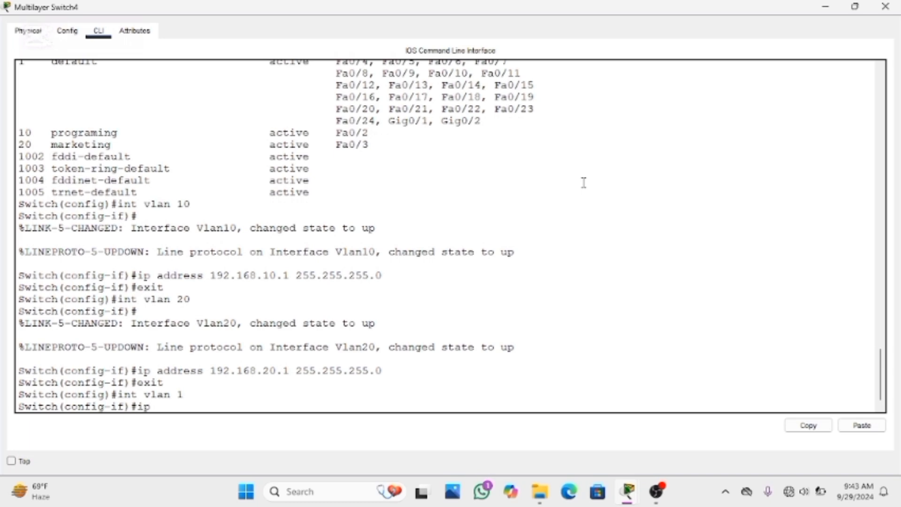
{"action": "type", "text": " address 192.16"}
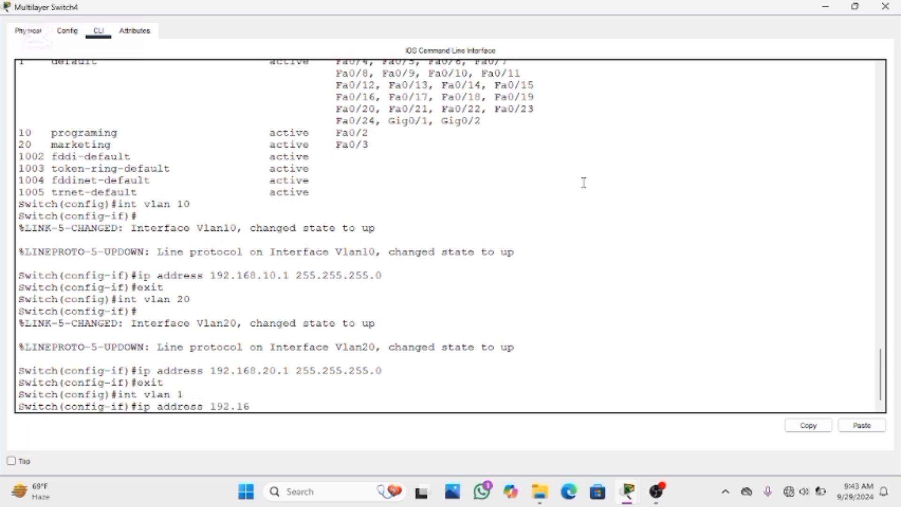
{"action": "type", "text": "8.1.1 255.255.255"}
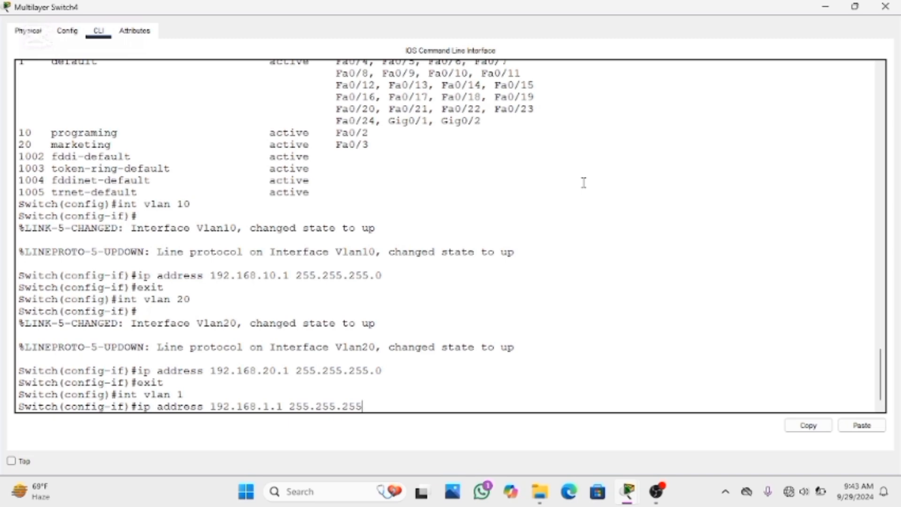
{"action": "type", "text": ".0"}
{"action": "key", "text": "Return"}
{"action": "type", "text": "e"}
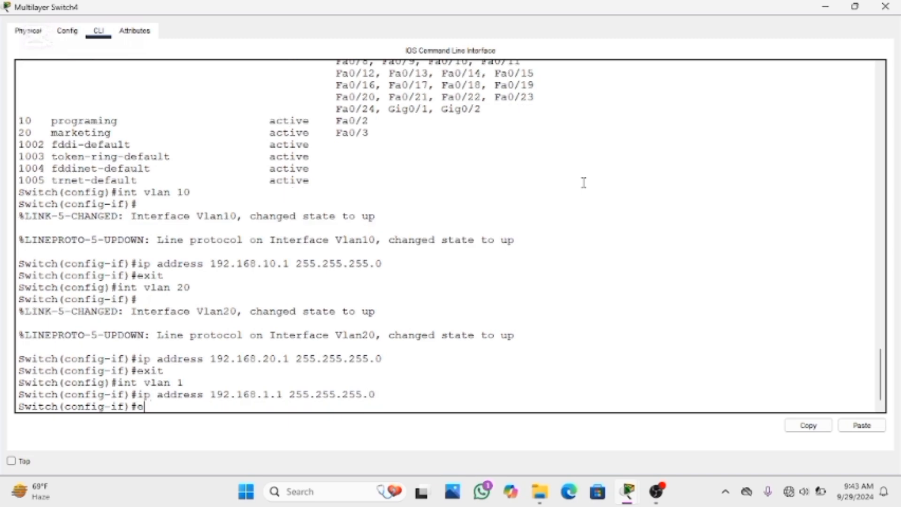
{"action": "type", "text": "xit"}
{"action": "key", "text": "Return"}
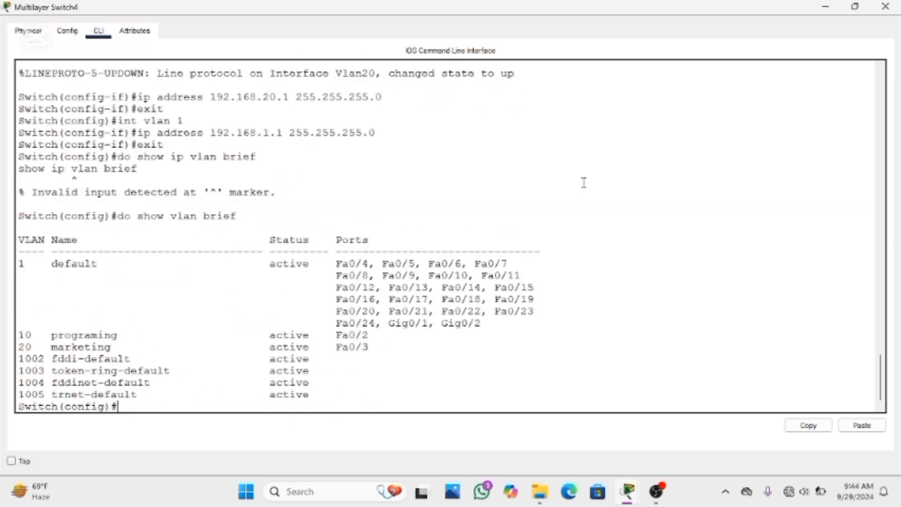
Run do show ip interface brief through to the end and examine the addresses and status of the VLAN 1, 10 and 20 interfaces
{"action": "type", "text": "do show ip int"}
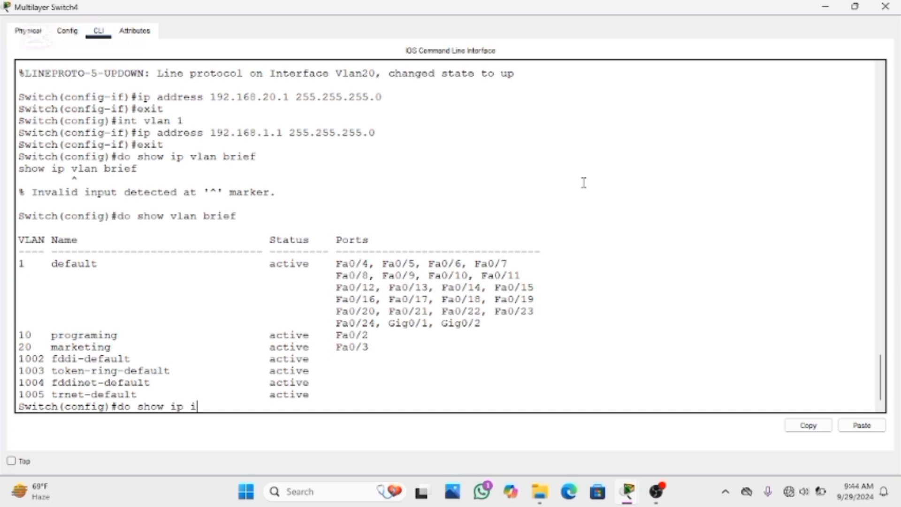
{"action": "type", "text": "erface brief"}
{"action": "key", "text": "Return"}
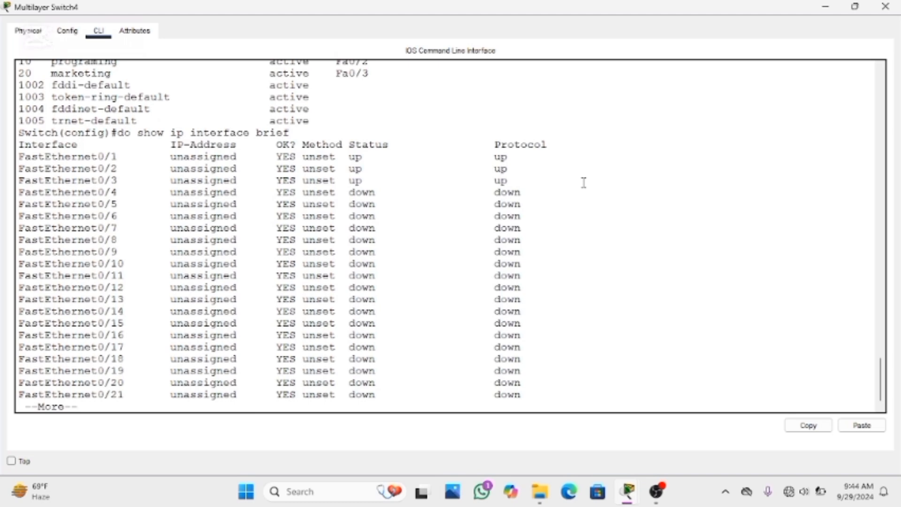
{"action": "key", "text": "space"}
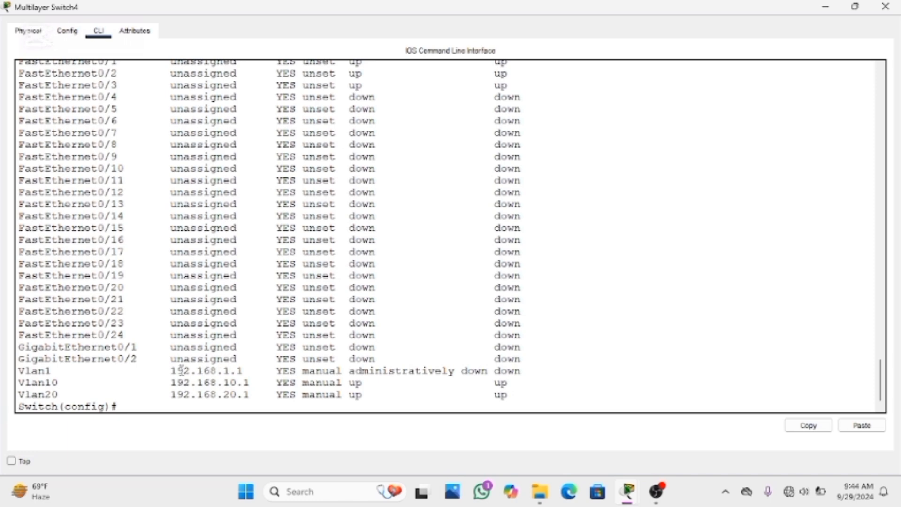
{"action": "left_click_drag", "start_coordinate": [170, 370], "coordinate": [245, 368]}
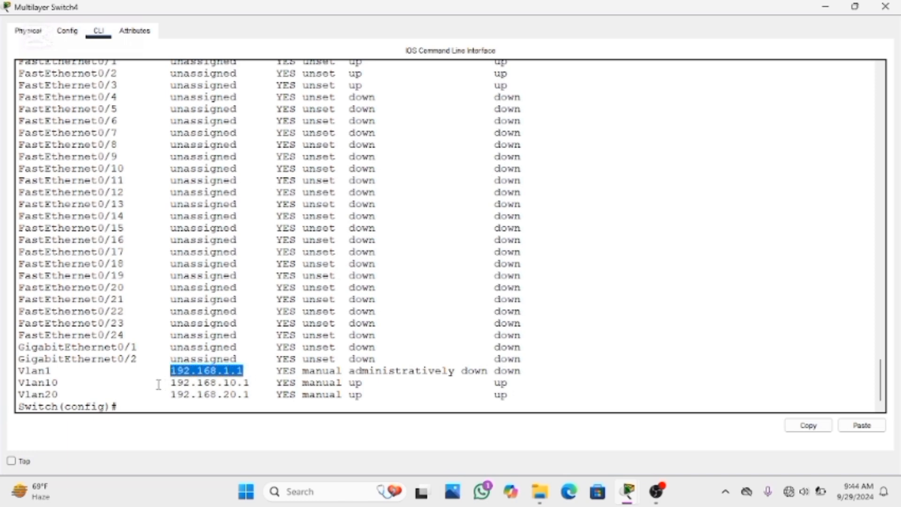
{"action": "left_click_drag", "start_coordinate": [157, 387], "coordinate": [258, 394]}
{"action": "left_click", "coordinate": [259, 394]}
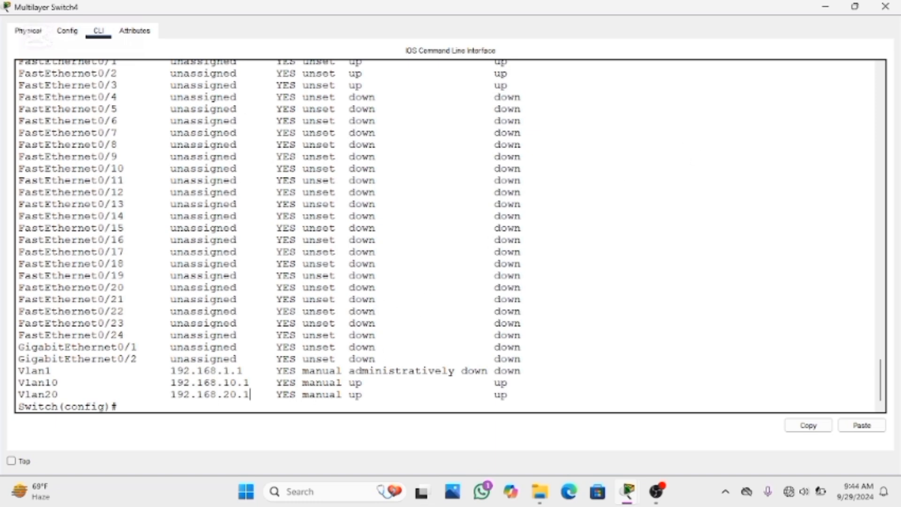
{"action": "mouse_move", "coordinate": [349, 380]}
{"action": "left_mouse_down"}
{"action": "mouse_move", "coordinate": [350, 371]}
{"action": "mouse_move", "coordinate": [428, 371]}
{"action": "mouse_move", "coordinate": [349, 371]}
{"action": "left_mouse_up"}
{"action": "left_click", "coordinate": [382, 379]}
Enable the VLAN 1 interface with no shutdown
{"action": "type", "text": "i"}
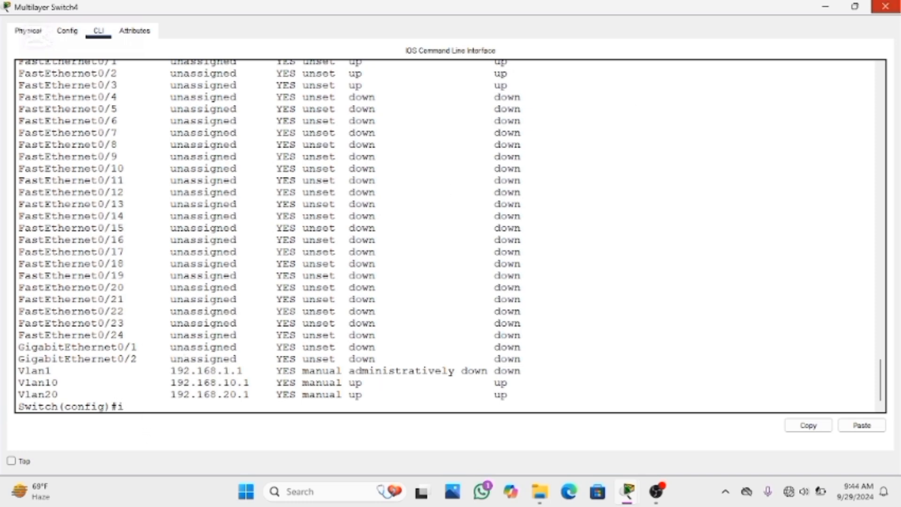
{"action": "type", "text": "nt vlan 1"}
{"action": "key", "text": "Return"}
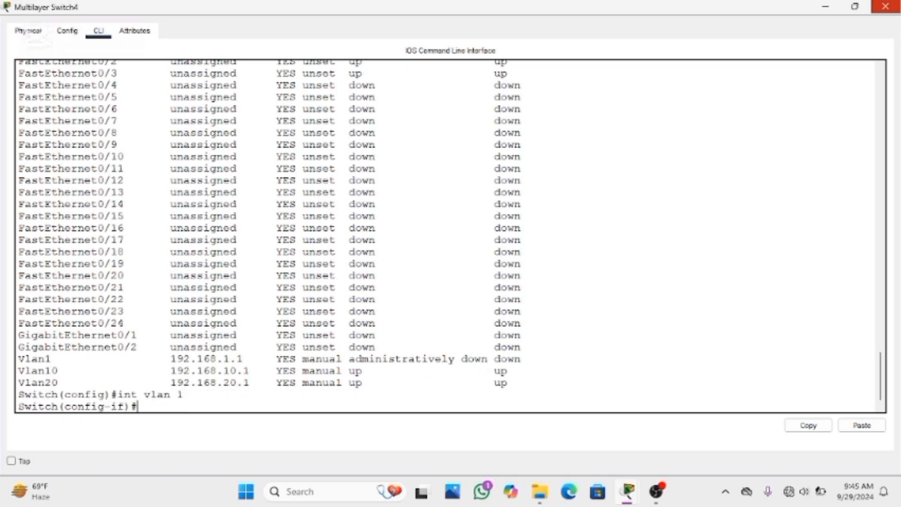
{"action": "type", "text": "no shutdown"}
{"action": "key", "text": "Return"}
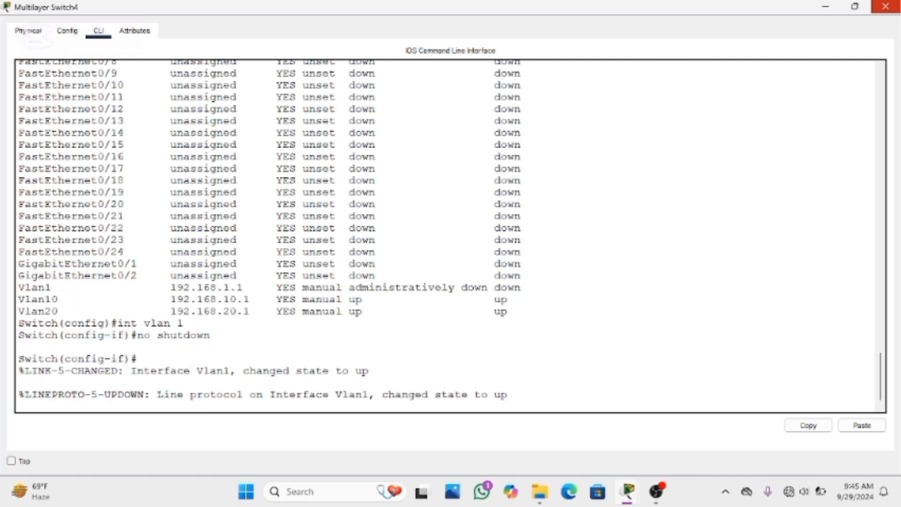
{"action": "key", "text": "Return"}
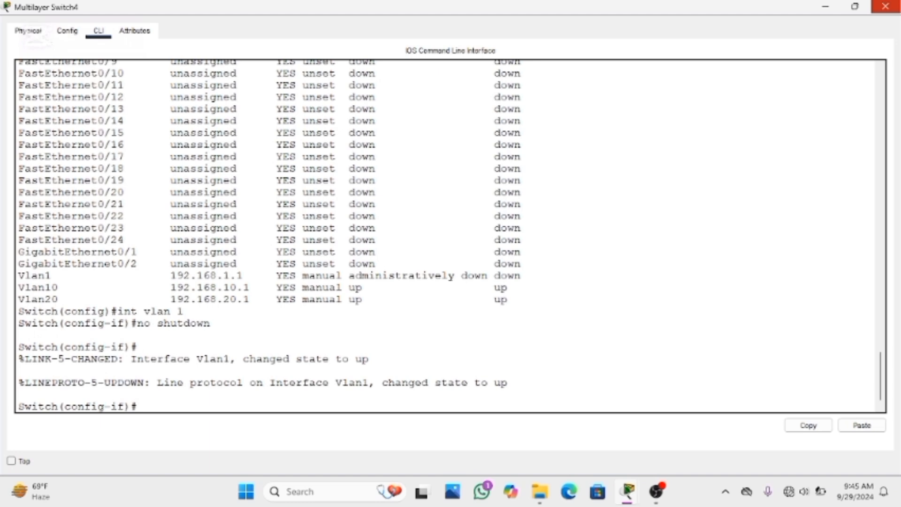
Recheck the VLAN 1 interface status with do show ip interface brief, paging to the end of the list
{"action": "type", "text": "do show ip"}
{"action": "type", "text": "i"}
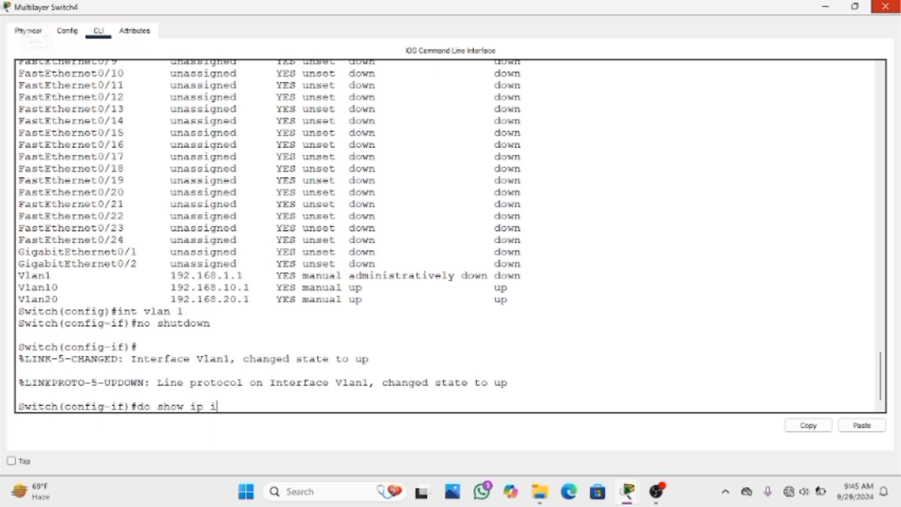
{"action": "type", "text": "nterface brief"}
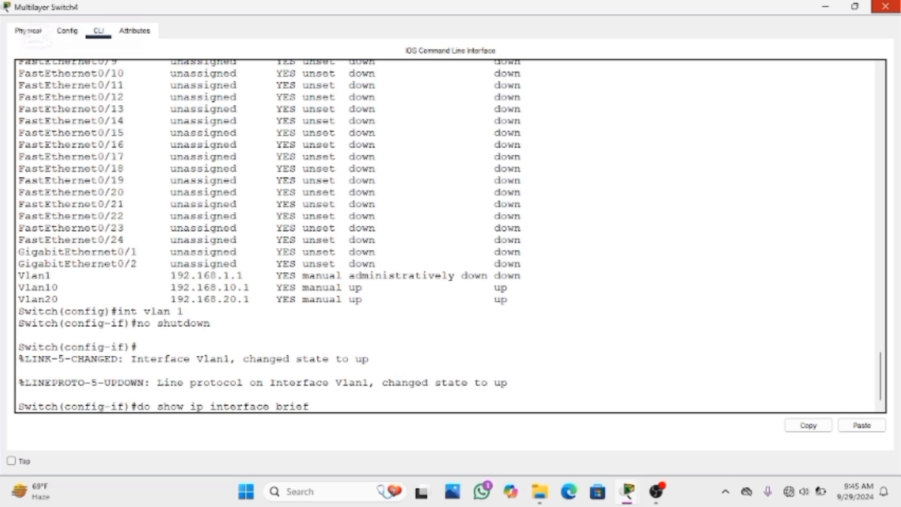
{"action": "key", "text": "Return"}
{"action": "key", "text": "space"}
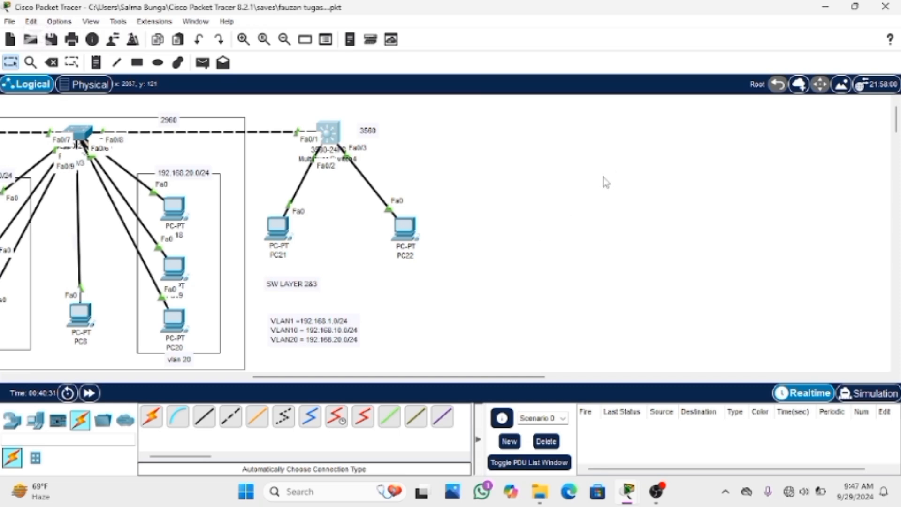
Set PC21's IPv4 default gateway to 192.168.10.1 in its IP configuration and close the PC21 window
{"action": "left_click", "coordinate": [282, 231]}
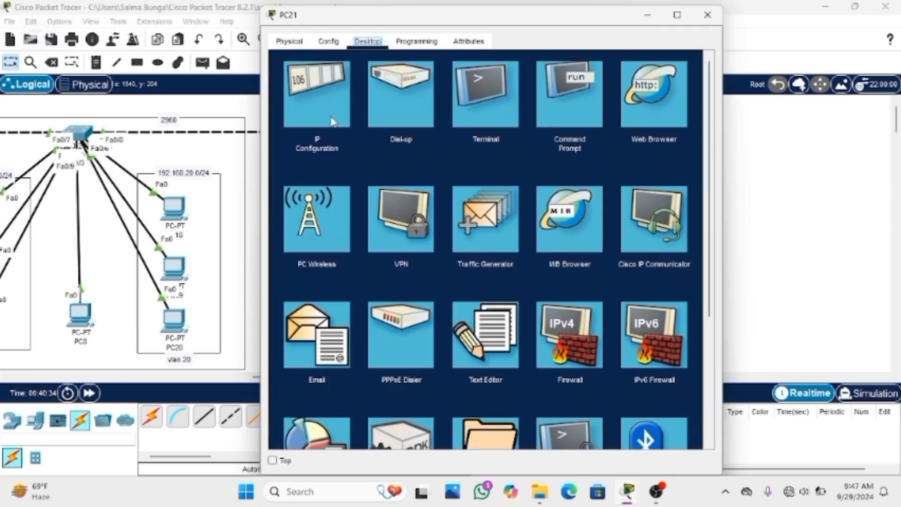
{"action": "left_click", "coordinate": [325, 122]}
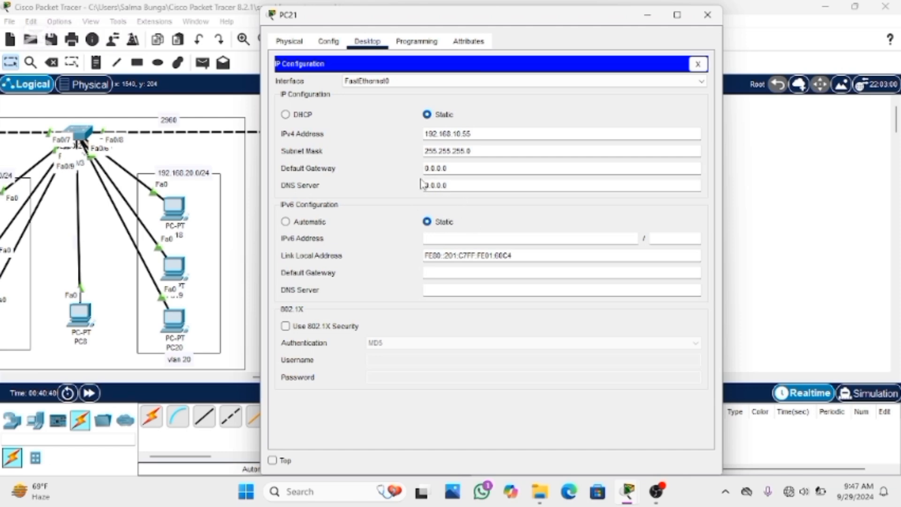
{"action": "left_click_drag", "start_coordinate": [426, 169], "coordinate": [479, 168]}
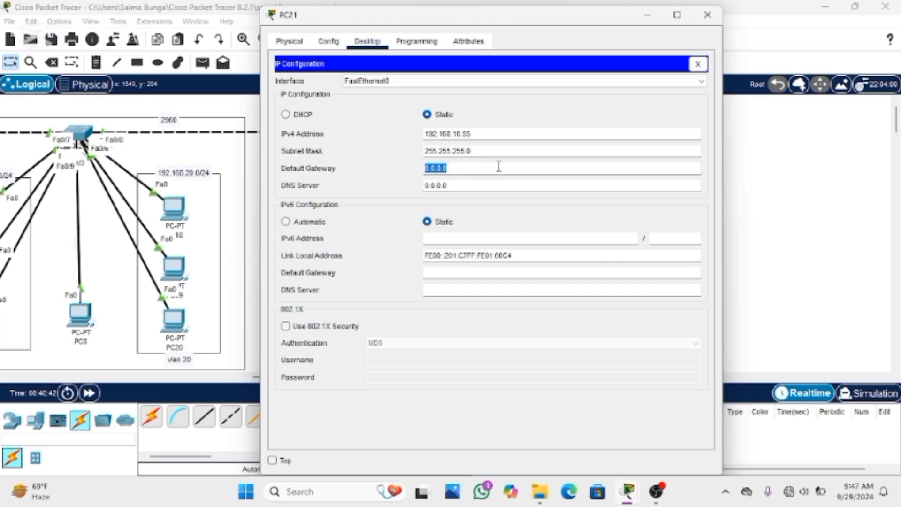
{"action": "key", "text": "BackSpace"}
{"action": "type", "text": "192.168.10.1"}
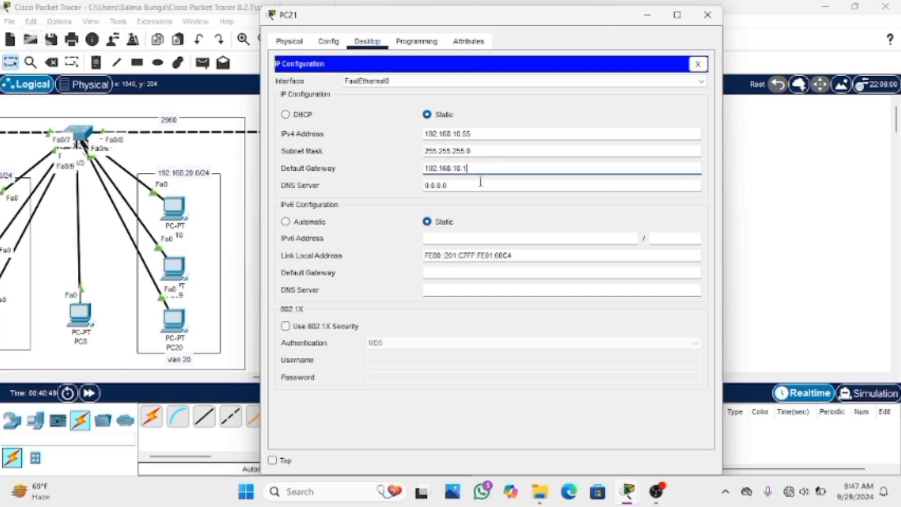
{"action": "left_click", "coordinate": [698, 64]}
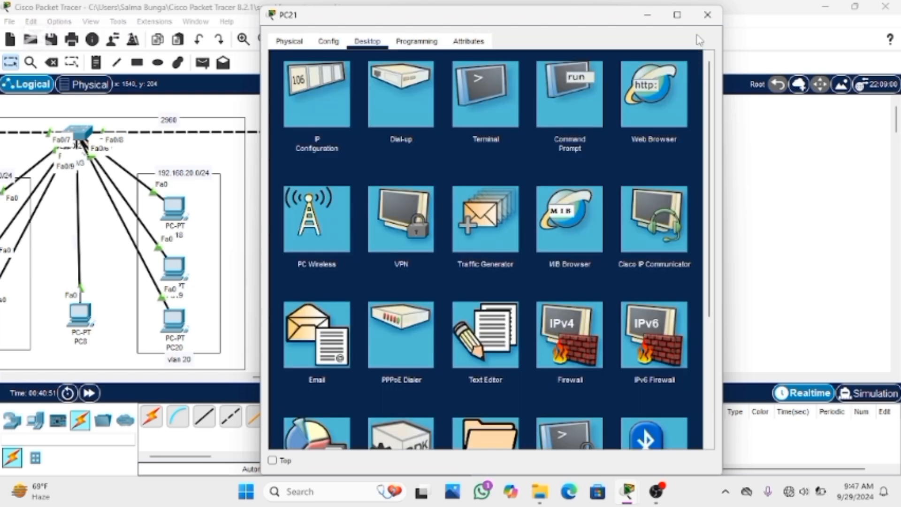
{"action": "left_click", "coordinate": [707, 15]}
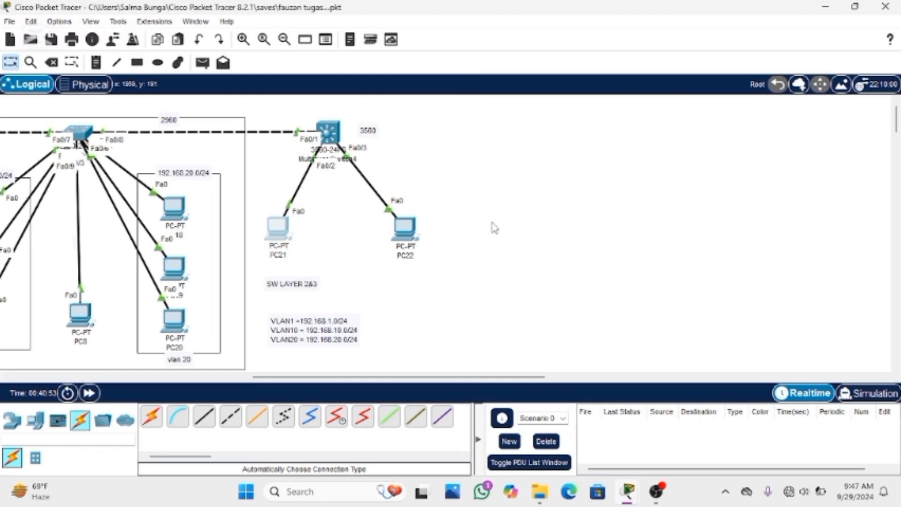
Set PC22's IPv4 default gateway to 192.168.20.1 in its IP configuration and close the PC22 window
{"action": "left_click", "coordinate": [409, 237]}
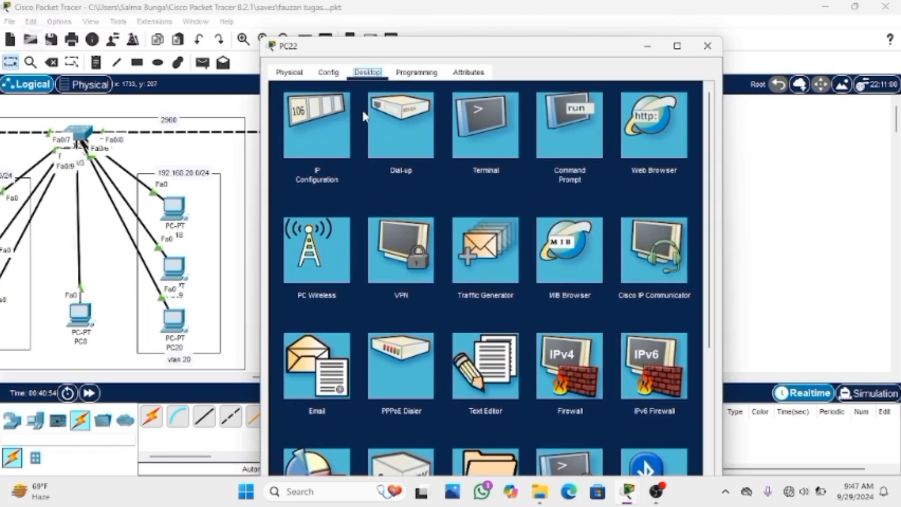
{"action": "left_click", "coordinate": [342, 118]}
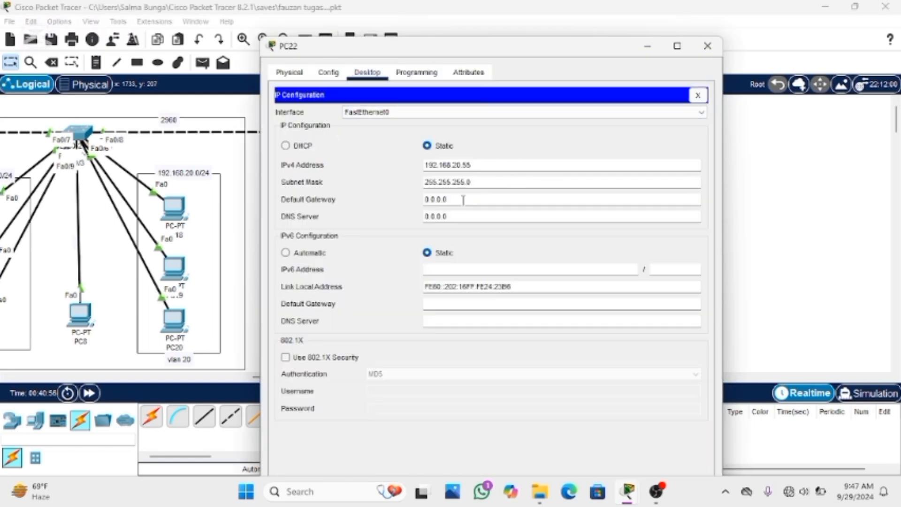
{"action": "left_click_drag", "start_coordinate": [445, 197], "coordinate": [425, 182]}
{"action": "key", "text": "BackSpace"}
{"action": "key", "text": "BackSpace"}
{"action": "key", "text": "BackSpace"}
{"action": "key", "text": "BackSpace"}
{"action": "key", "text": "BackSpace"}
{"action": "key", "text": "BackSpace"}
{"action": "key", "text": "BackSpace"}
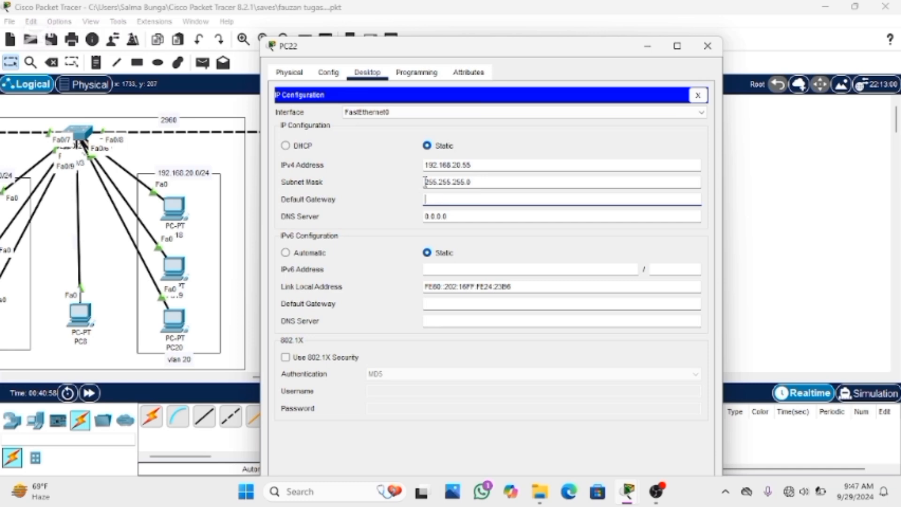
{"action": "type", "text": "192.168.20.1"}
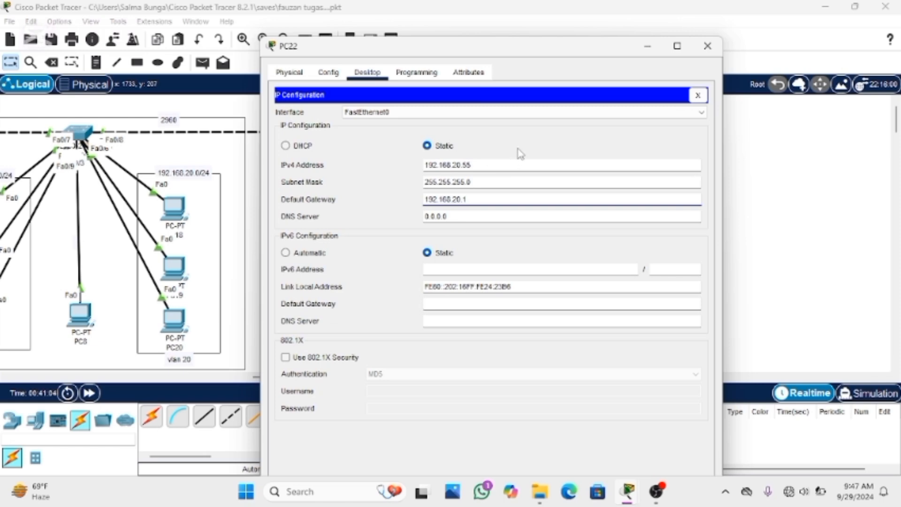
{"action": "left_click", "coordinate": [697, 95]}
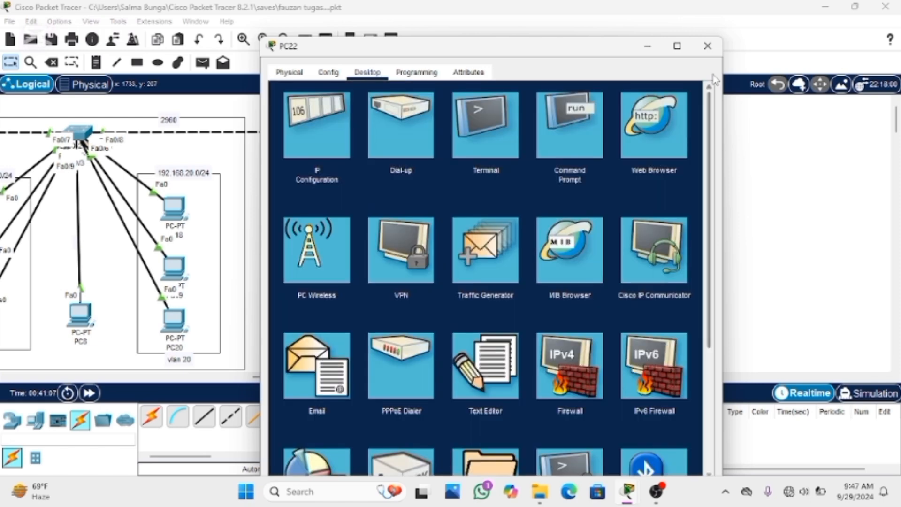
{"action": "left_click", "coordinate": [707, 46]}
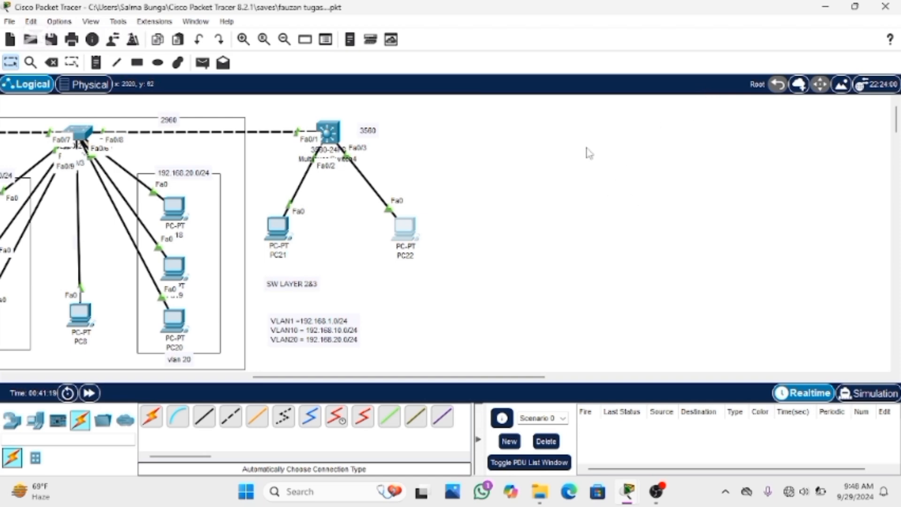
Set the IPv4 default gateway of PC18 in the VLAN 20 group to 192.168.20.1
{"action": "left_click", "coordinate": [181, 216]}
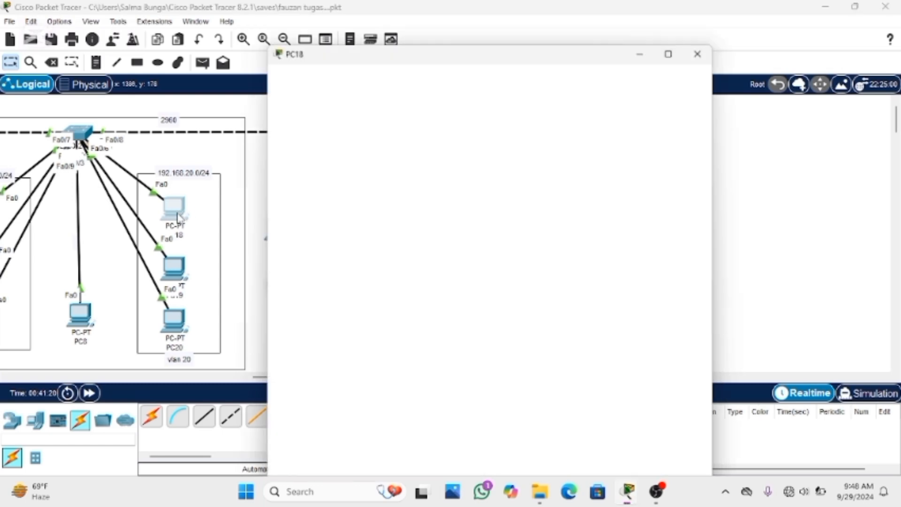
{"action": "left_click", "coordinate": [358, 43]}
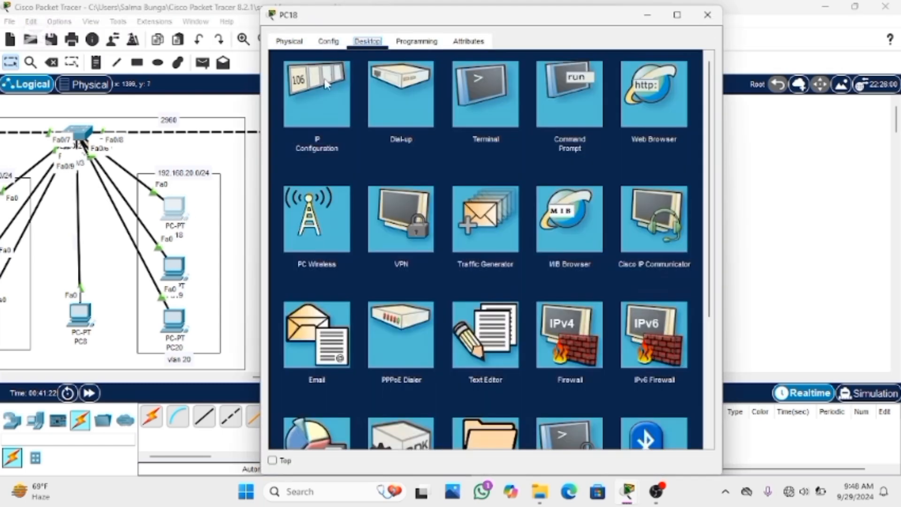
{"action": "left_click", "coordinate": [324, 81]}
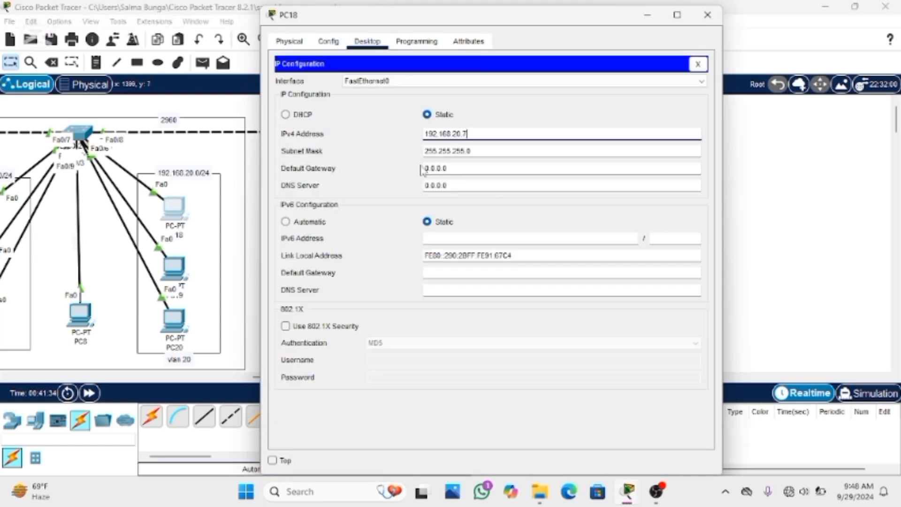
{"action": "left_click", "coordinate": [462, 168]}
{"action": "key", "text": "BackSpace"}
{"action": "key", "text": "BackSpace"}
{"action": "key", "text": "BackSpace"}
{"action": "key", "text": "BackSpace"}
{"action": "key", "text": "BackSpace"}
{"action": "key", "text": "BackSpace"}
{"action": "key", "text": "BackSpace"}
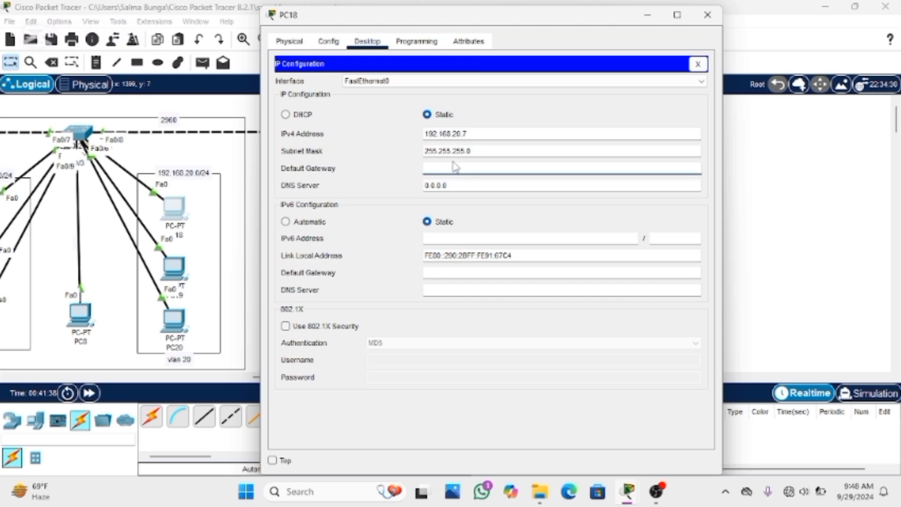
{"action": "type", "text": "192.168.20.1"}
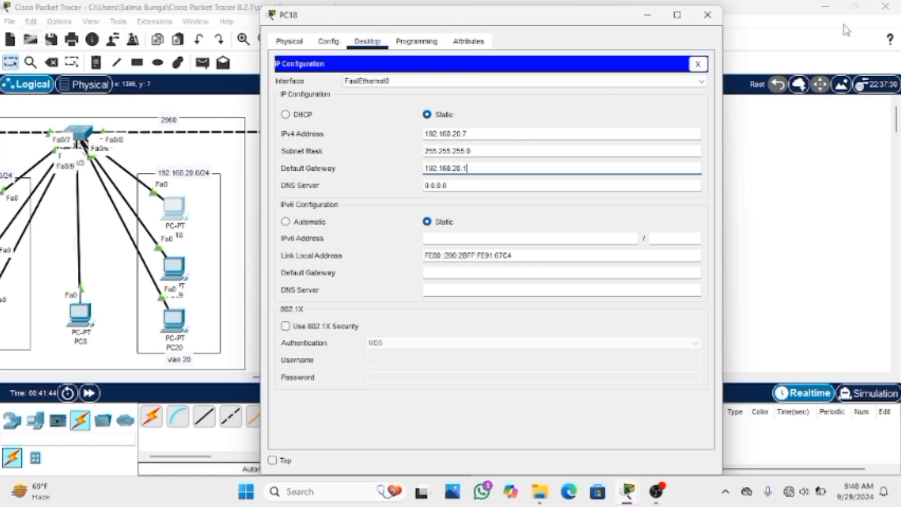
Close PC18's IP configuration and window, and open the IP configuration of PC15 in the VLAN 10 group
{"action": "left_click", "coordinate": [698, 64]}
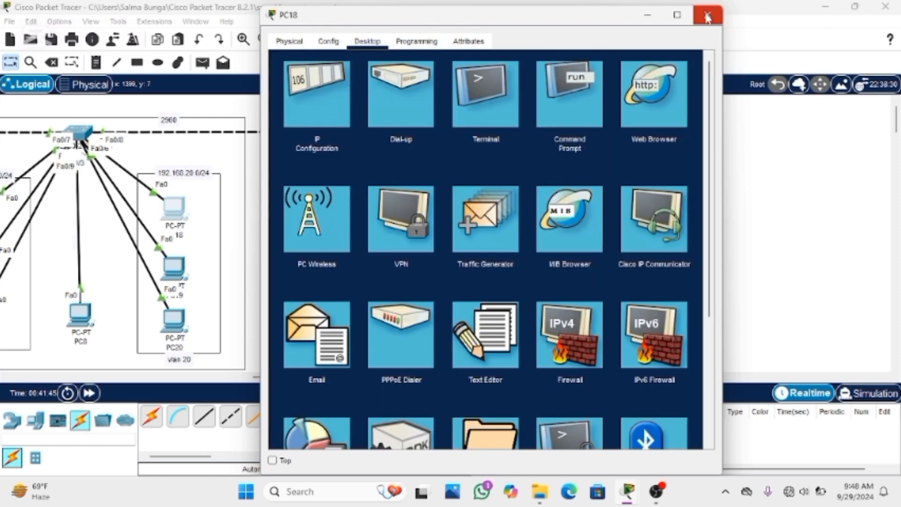
{"action": "left_click", "coordinate": [707, 16]}
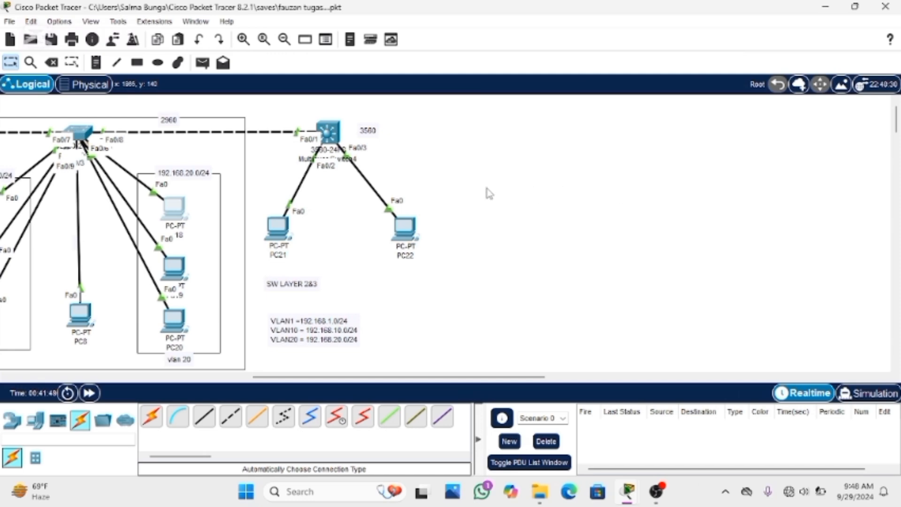
{"action": "left_click_drag", "start_coordinate": [309, 378], "coordinate": [264, 377]}
{"action": "left_click", "coordinate": [124, 224]}
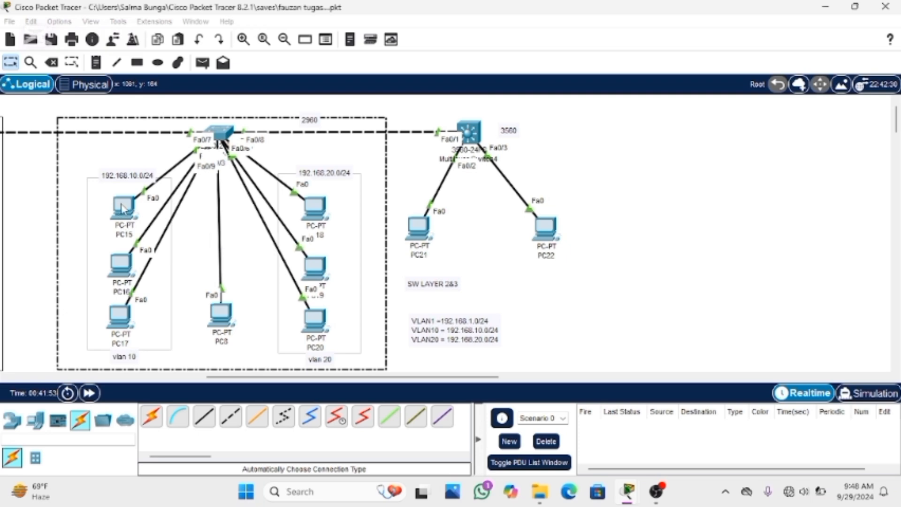
{"action": "left_click", "coordinate": [124, 210]}
{"action": "left_click", "coordinate": [367, 41]}
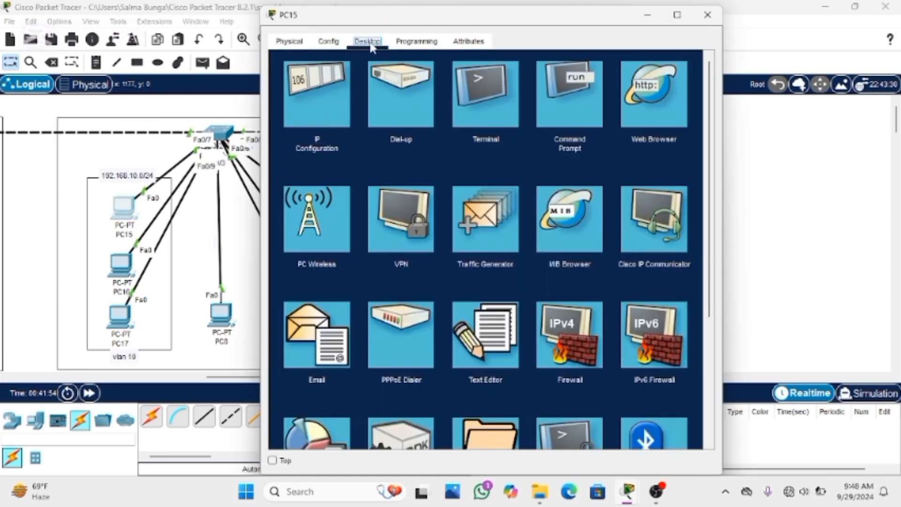
{"action": "left_click", "coordinate": [311, 95]}
Set PC15's IPv4 default gateway to 192.168.10.1 and close the PC15 window
{"action": "left_click", "coordinate": [457, 159]}
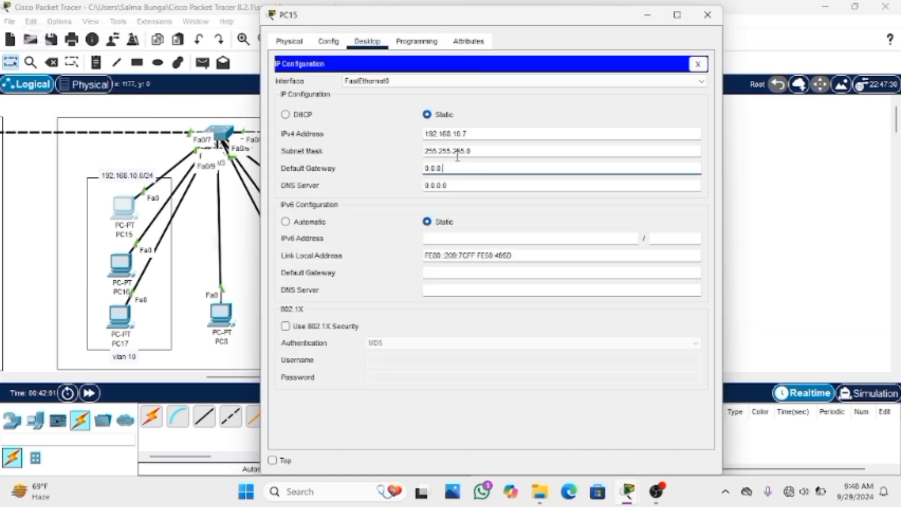
{"action": "key", "text": "BackSpace"}
{"action": "key", "text": "BackSpace"}
{"action": "key", "text": "BackSpace"}
{"action": "key", "text": "BackSpace"}
{"action": "key", "text": "BackSpace"}
{"action": "type", "text": "192.168.10.1"}
{"action": "left_click", "coordinate": [697, 64]}
{"action": "left_click", "coordinate": [709, 14]}
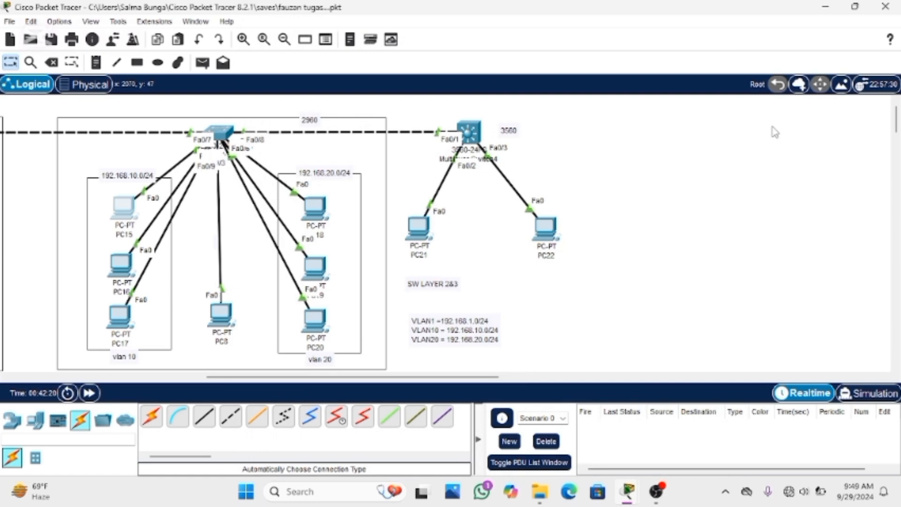
Test inter-VLAN connectivity by sending a simple PDU from PC21 to PC22
{"action": "left_click", "coordinate": [203, 62]}
{"action": "left_click", "coordinate": [419, 227]}
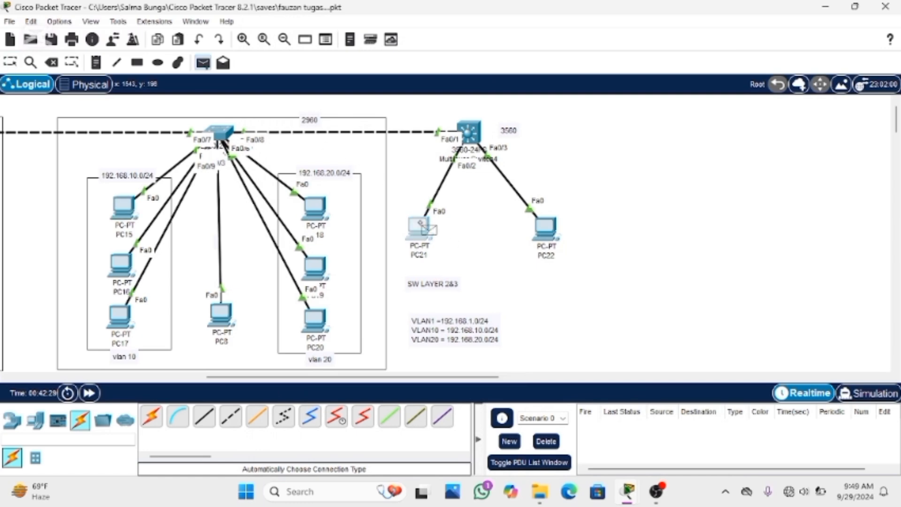
{"action": "left_click", "coordinate": [546, 227]}
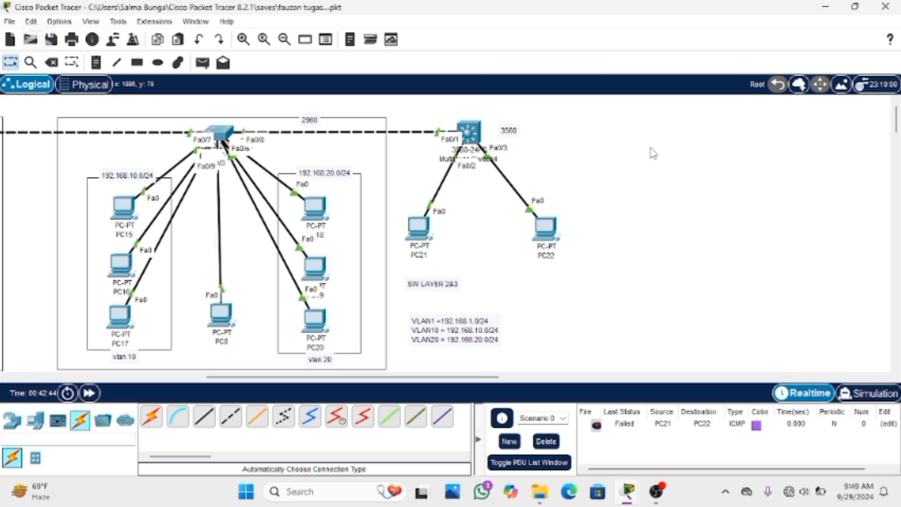
Open the 3560 multilayer switch's CLI and return from interface configuration to privileged EXEC mode with end
{"action": "left_click", "coordinate": [475, 141]}
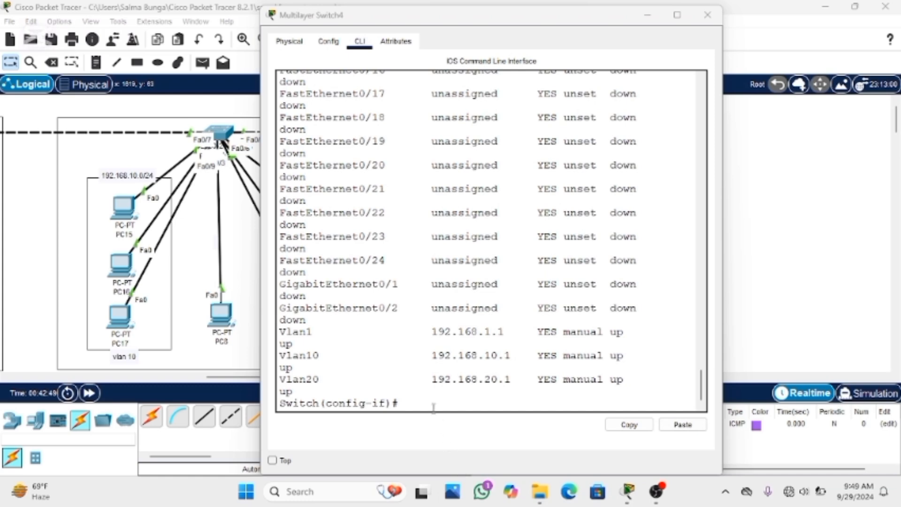
{"action": "left_click", "coordinate": [411, 405]}
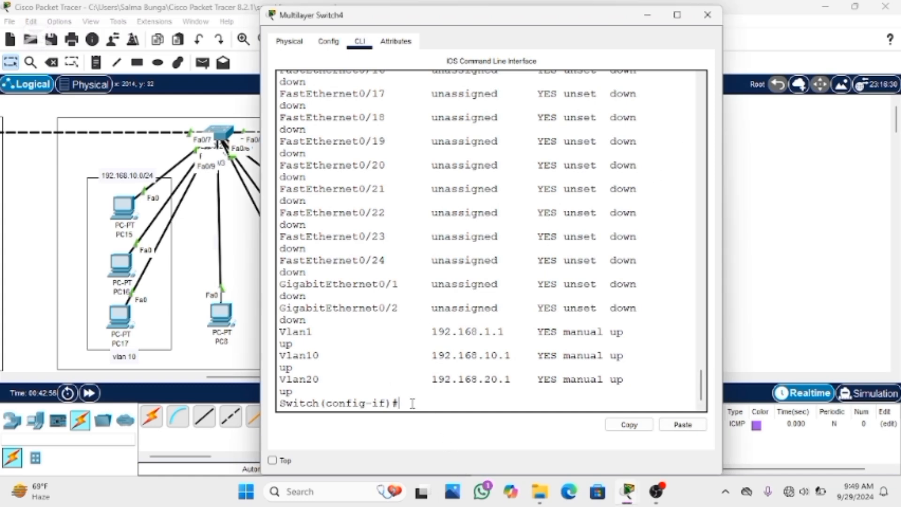
{"action": "type", "text": "end"}
{"action": "key", "text": "Return"}
{"action": "key", "text": "Return"}
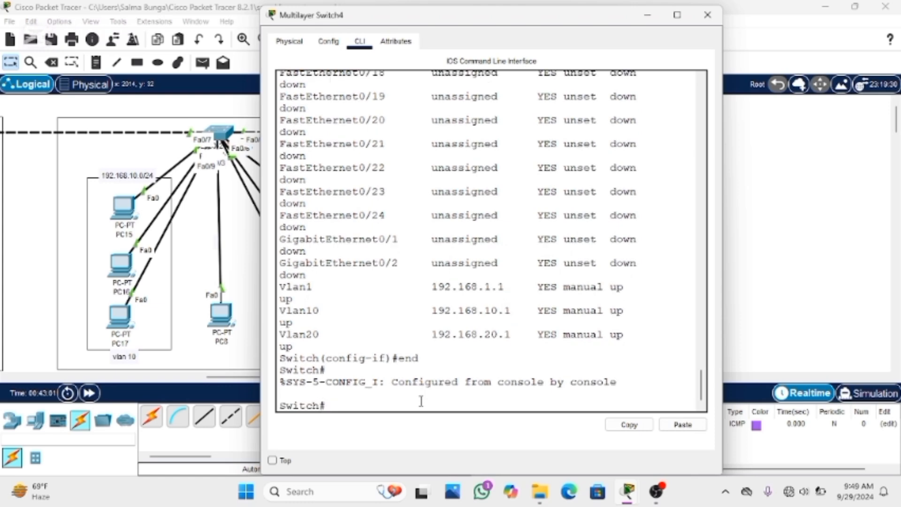
Display the multilayer switch's routing table with show ip route
{"action": "type", "text": "show ip r"}
{"action": "type", "text": "oute"}
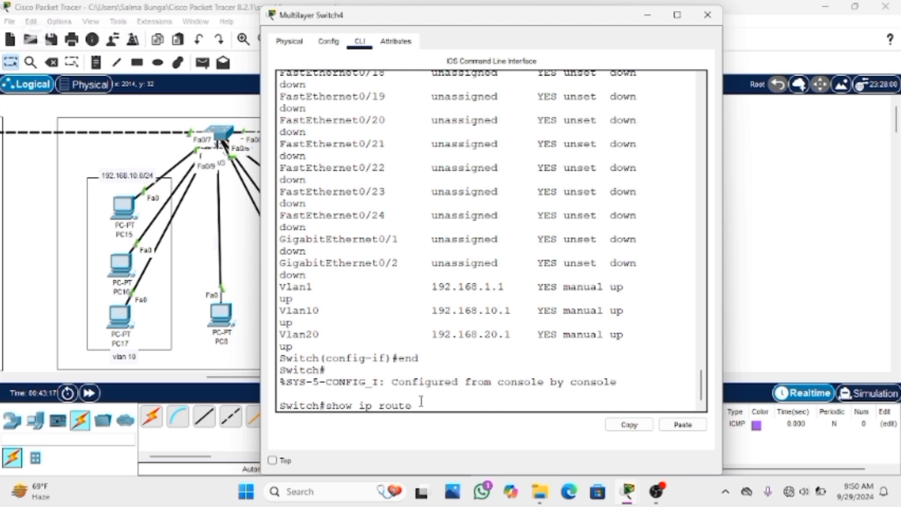
{"action": "key", "text": "Return"}
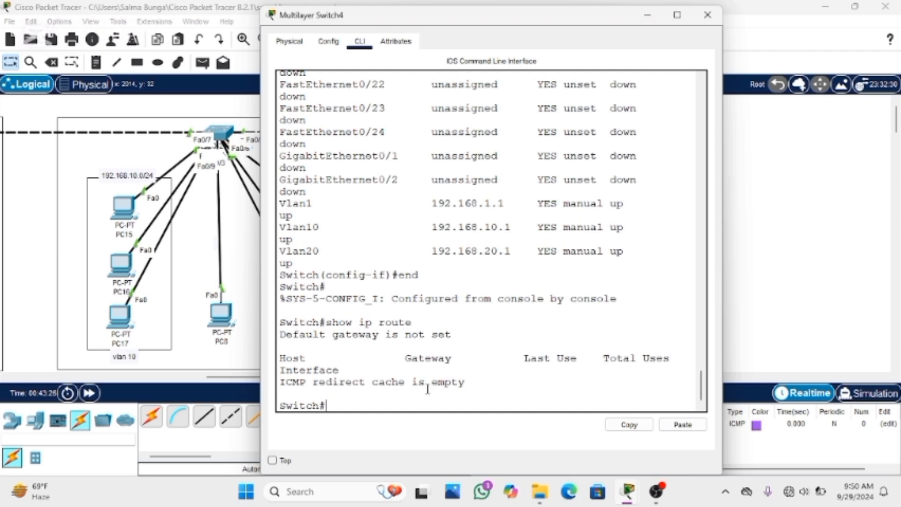
{"action": "left_click_drag", "start_coordinate": [428, 388], "coordinate": [529, 388]}
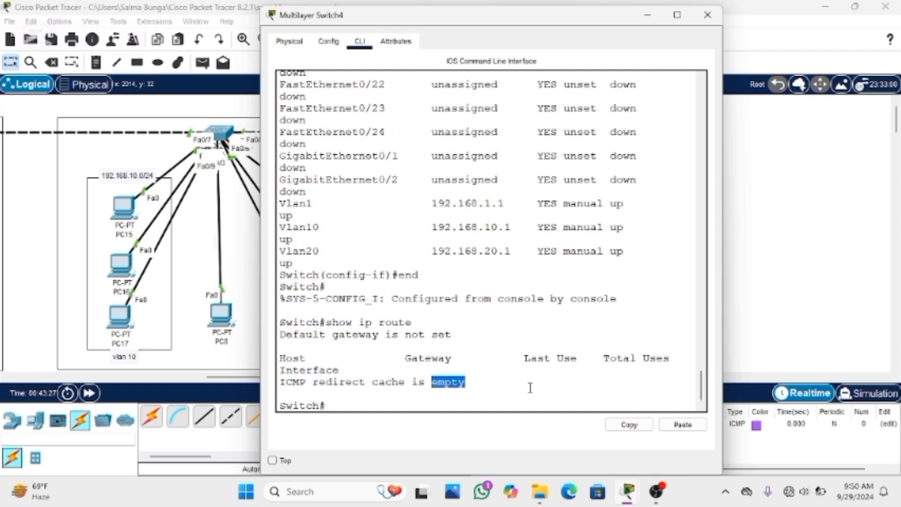
{"action": "left_click", "coordinate": [480, 388]}
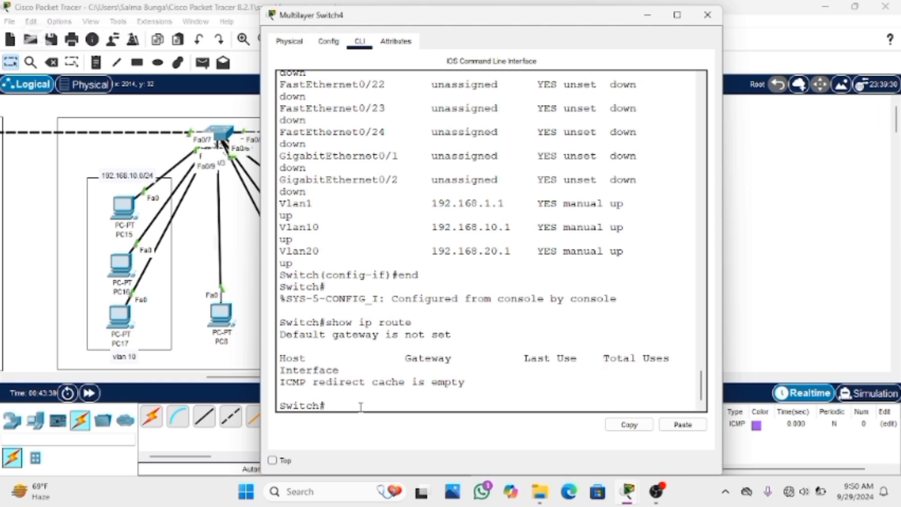
Enter global configuration mode with conf t and enable Layer 3 routing on the multilayer switch with ip routing
{"action": "type", "text": "conf t"}
{"action": "key", "text": "Return"}
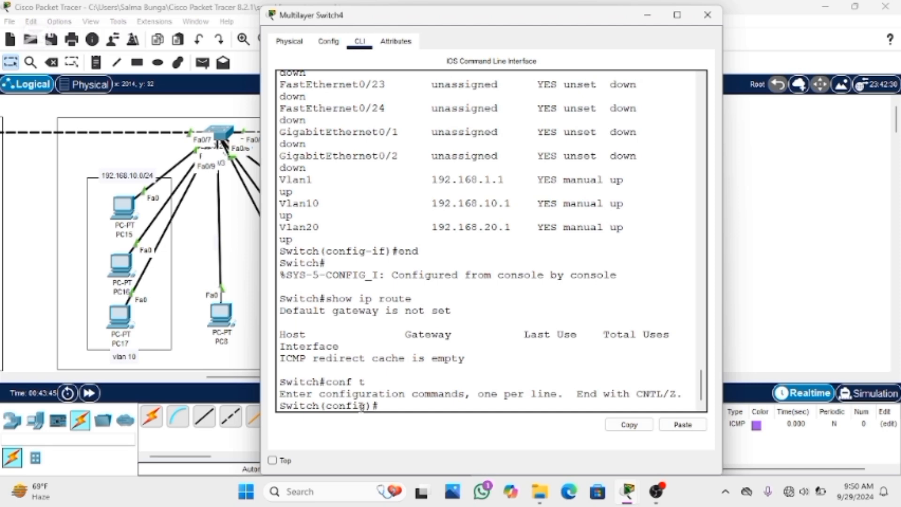
{"action": "type", "text": "ip"}
{"action": "type", "text": "routing"}
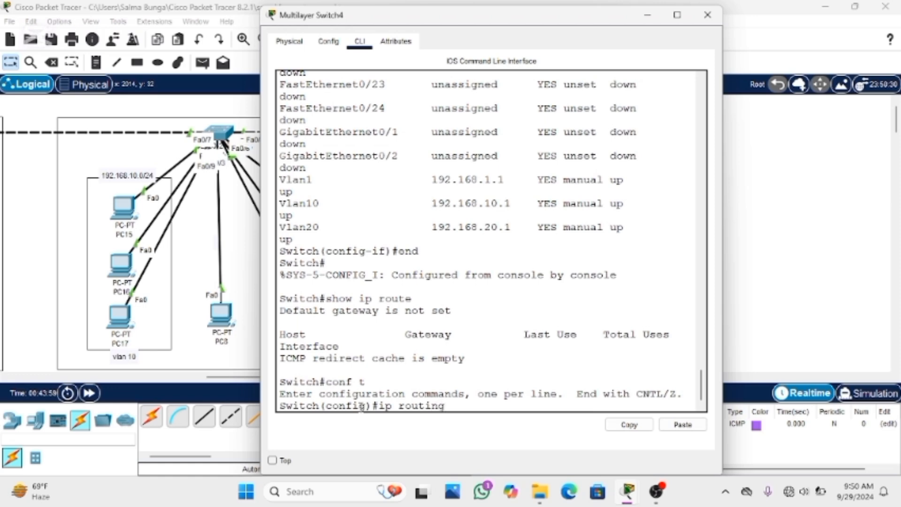
{"action": "key", "text": "Return"}
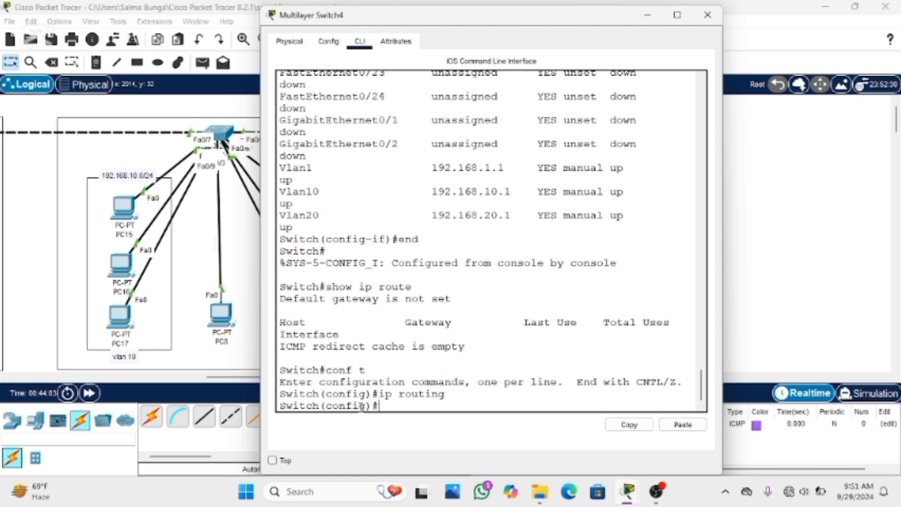
Recheck the switch's routing table from configuration mode with do show ip route
{"action": "type", "text": "do show ip rou"}
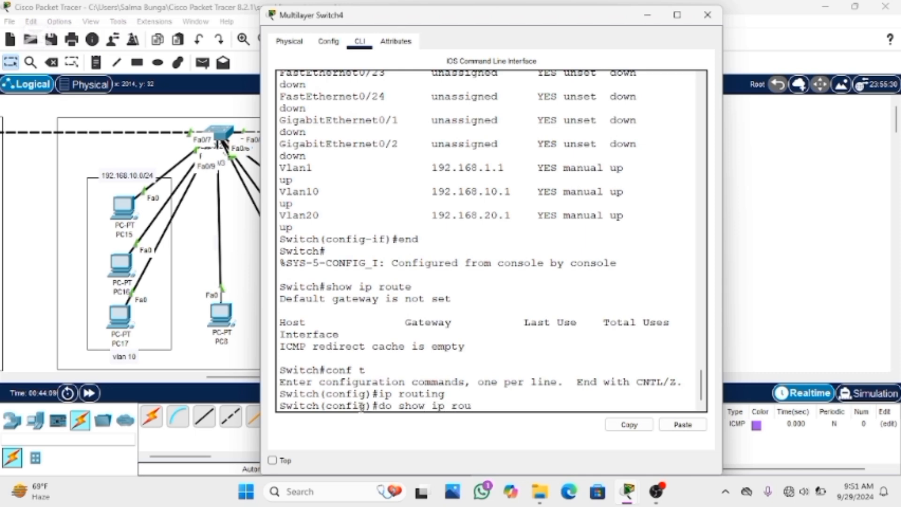
{"action": "type", "text": "te"}
{"action": "key", "text": "Return"}
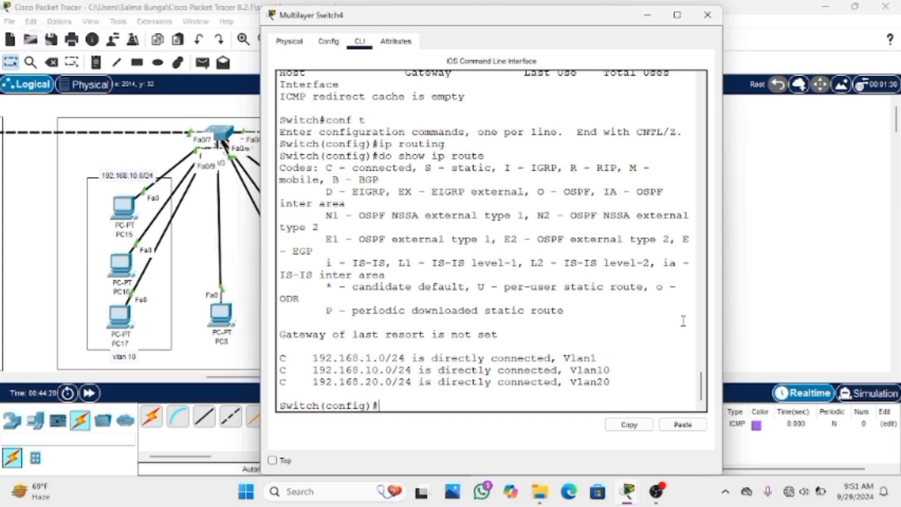
Close the switch window, clear the earlier PDU test and send a new simple PDU from PC21 to PC22
{"action": "left_click", "coordinate": [707, 14]}
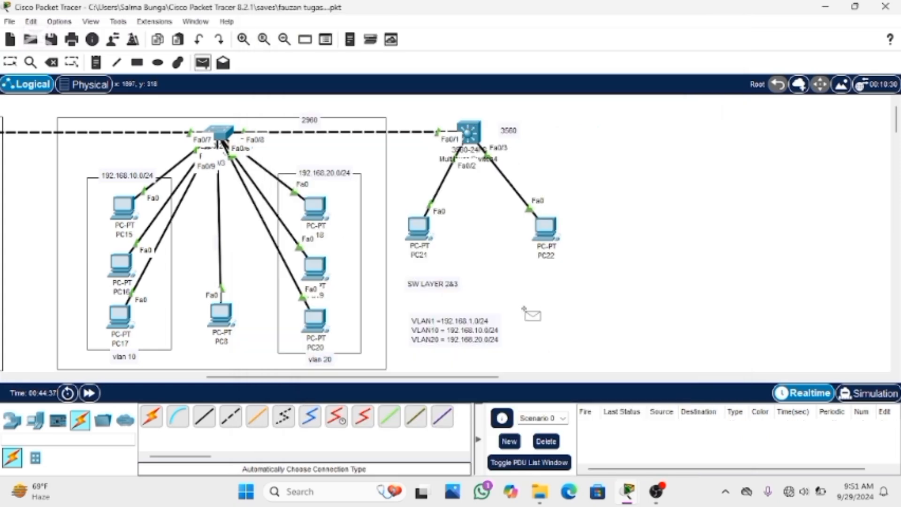
{"action": "left_click", "coordinate": [417, 228]}
{"action": "left_click", "coordinate": [545, 227]}
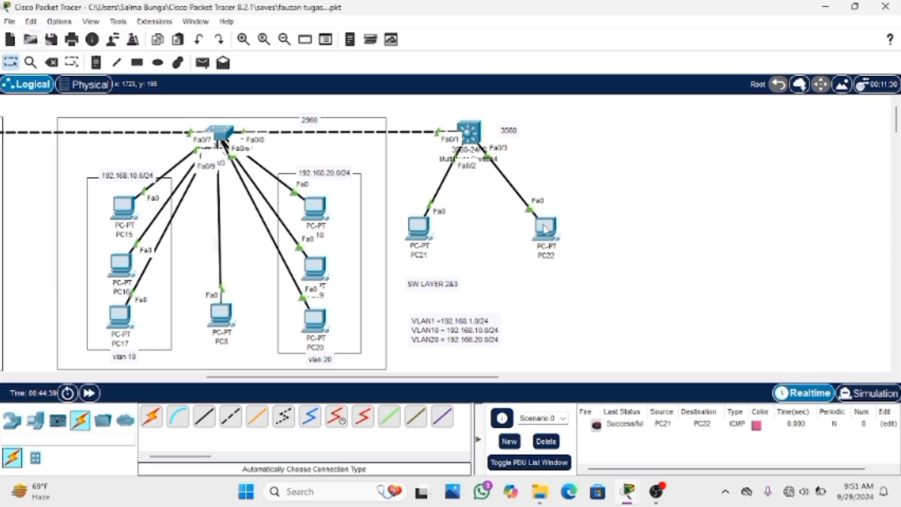
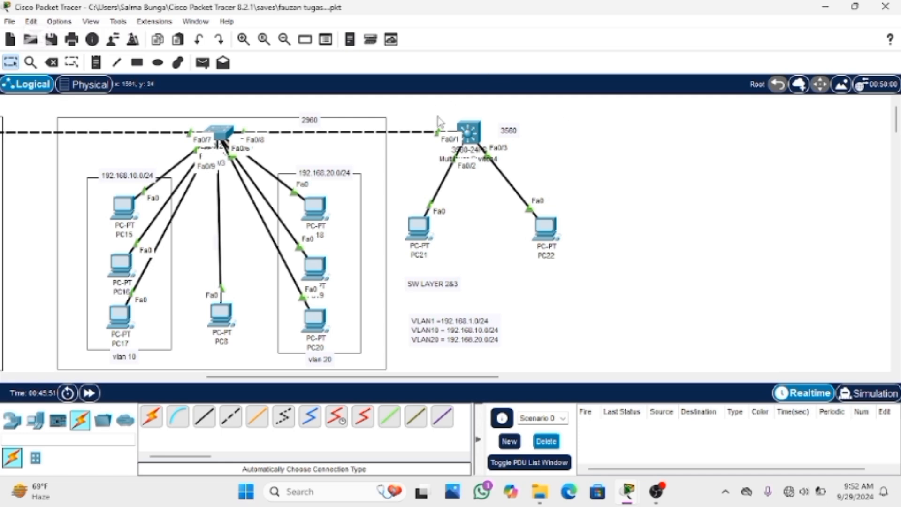
Open the 3560 multilayer switch's CLI, exit configuration mode, end the console session and start a fresh one
{"action": "left_click", "coordinate": [469, 135]}
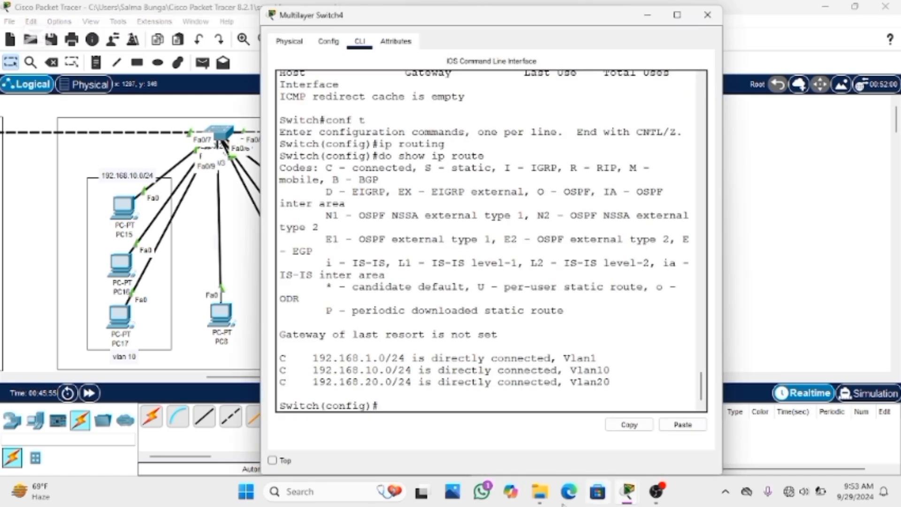
{"action": "left_click_drag", "start_coordinate": [424, 398], "coordinate": [425, 402]}
{"action": "left_click", "coordinate": [434, 409]}
{"action": "type", "text": "exit"}
{"action": "key", "text": "Return"}
{"action": "key", "text": "Return"}
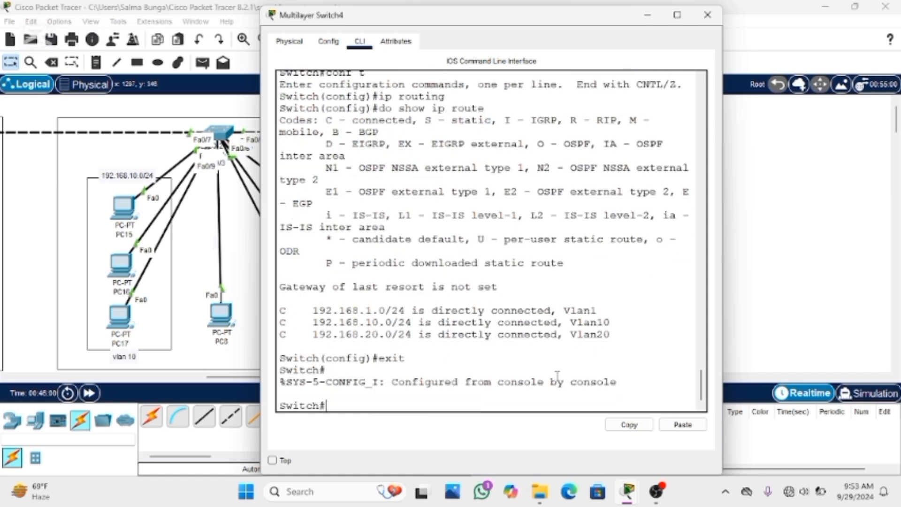
{"action": "type", "text": "ex"}
{"action": "type", "text": "it"}
Enter privileged mode with en and global configuration mode with conf t on the multilayer switch
{"action": "key", "text": "Return"}
{"action": "key", "text": "Return"}
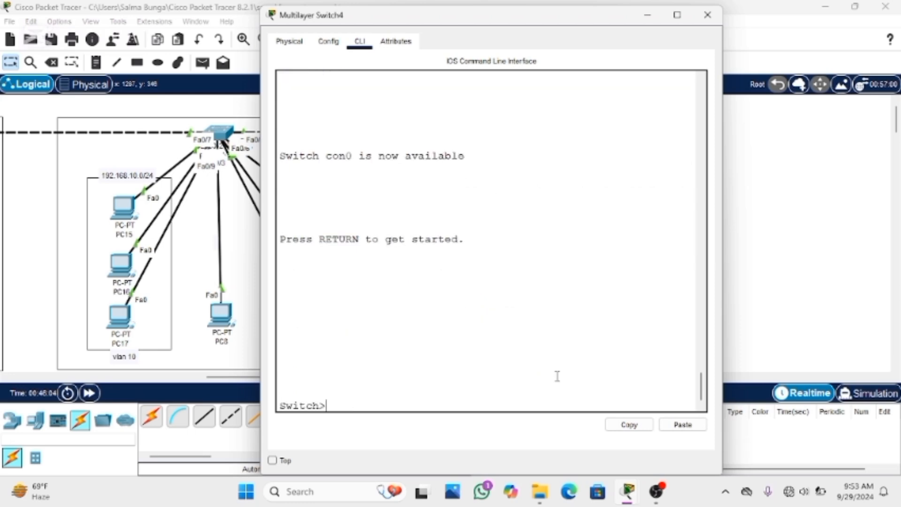
{"action": "type", "text": "en"}
{"action": "key", "text": "Return"}
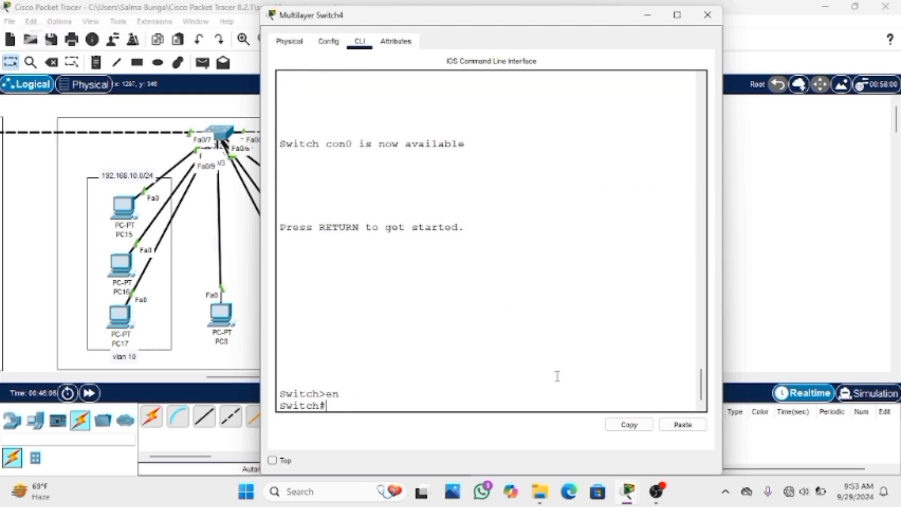
{"action": "type", "text": "conf t"}
{"action": "key", "text": "Return"}
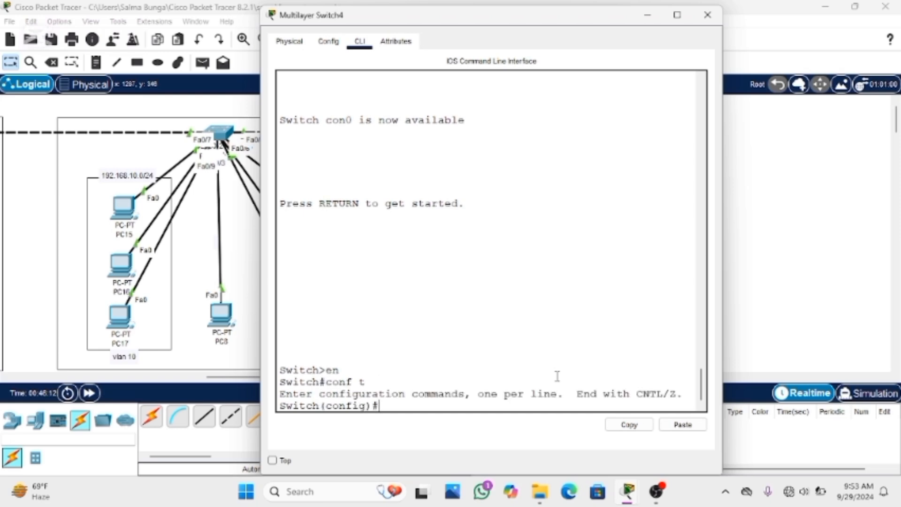
Create a DHCP pool for VLAN 10 on the switch with ip dhcp pool vlan10
{"action": "type", "text": "ip dhcp pool"}
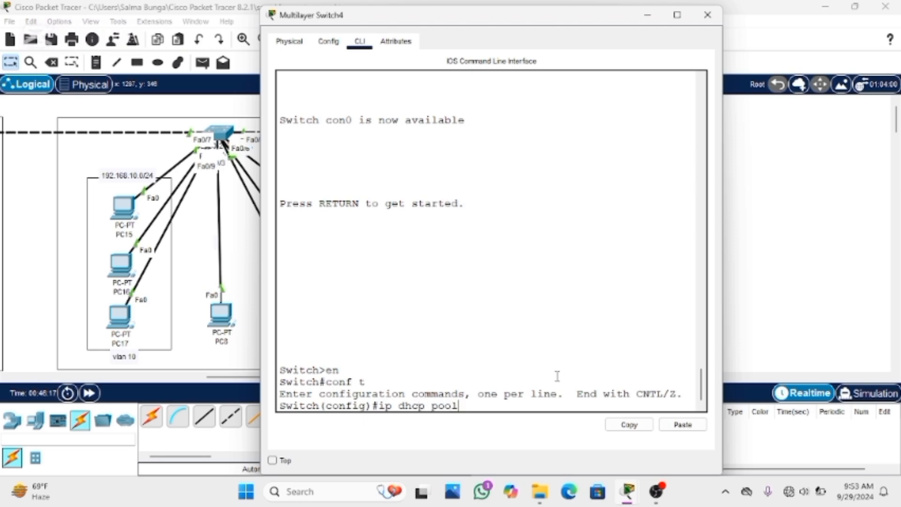
{"action": "type", "text": " vlan10"}
{"action": "key", "text": "Return"}
Assign network 192.168.10.0 with mask 255.255.255.0 to the vlan10 DHCP pool
{"action": "type", "text": "net"}
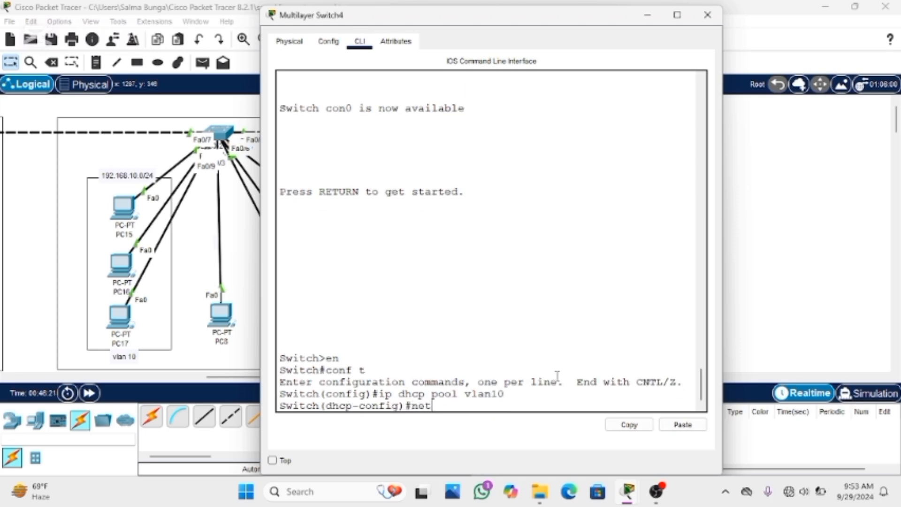
{"action": "type", "text": "work 192.168."}
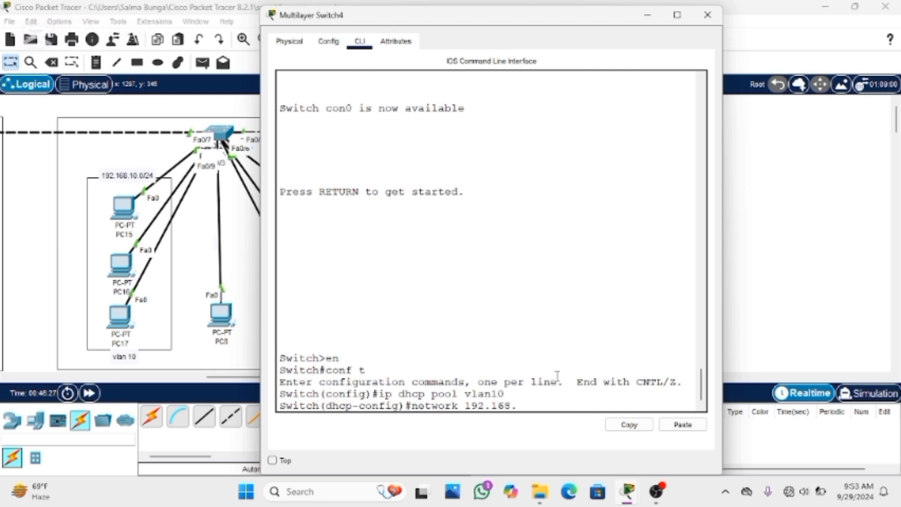
{"action": "type", "text": "10.0 255"}
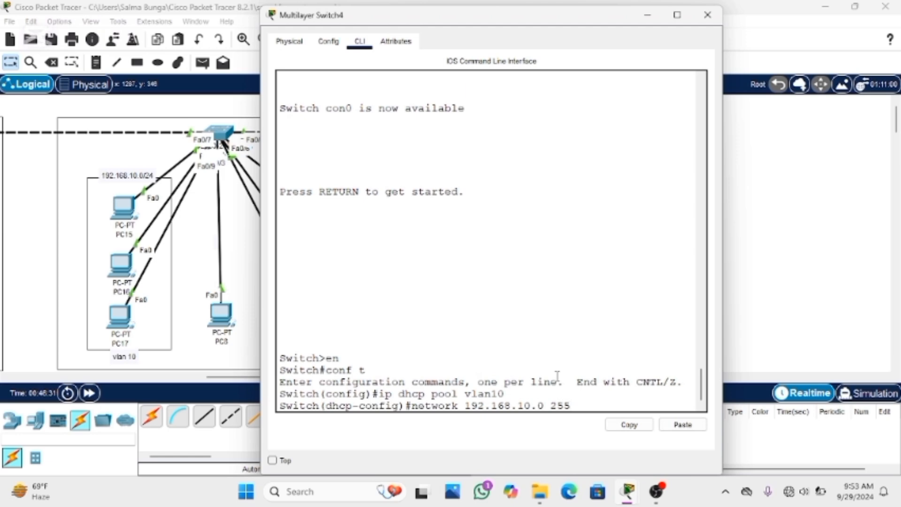
{"action": "type", "text": ".255.25"}
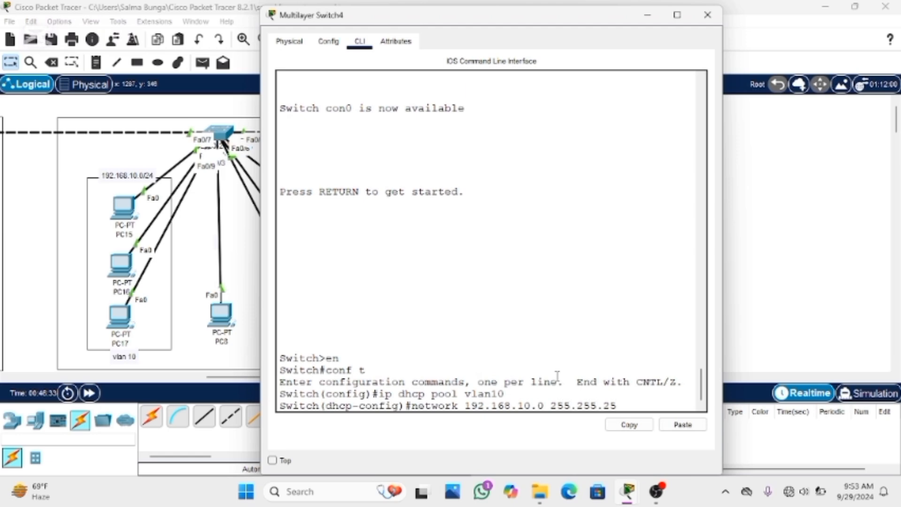
{"action": "type", "text": "5.0"}
{"action": "key", "text": "Return"}
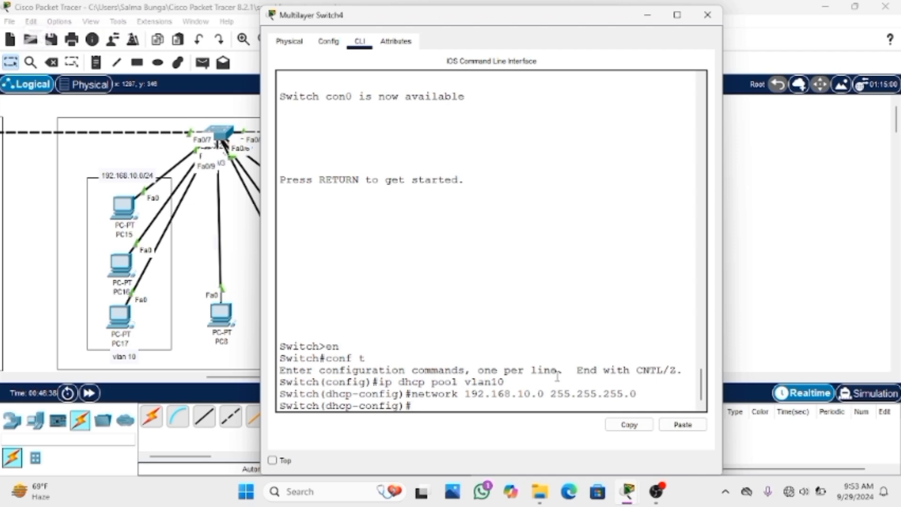
Set the vlan10 pool's default gateway with default-router 192.168.10.1
{"action": "type", "text": "default-router "}
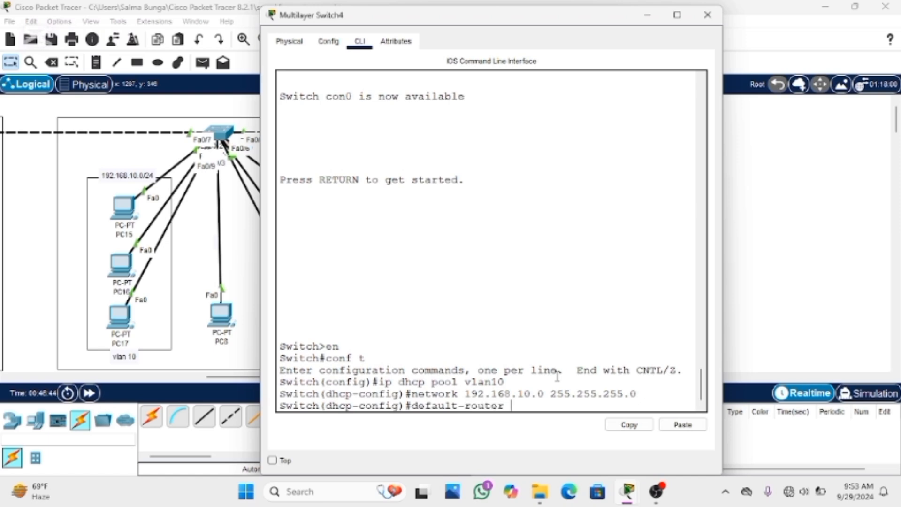
{"action": "type", "text": "192.168.10.1"}
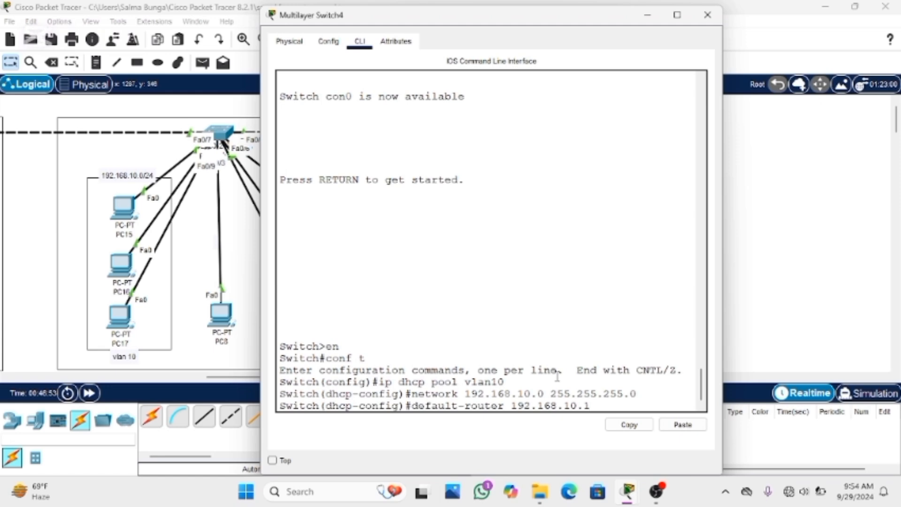
{"action": "key", "text": "Return"}
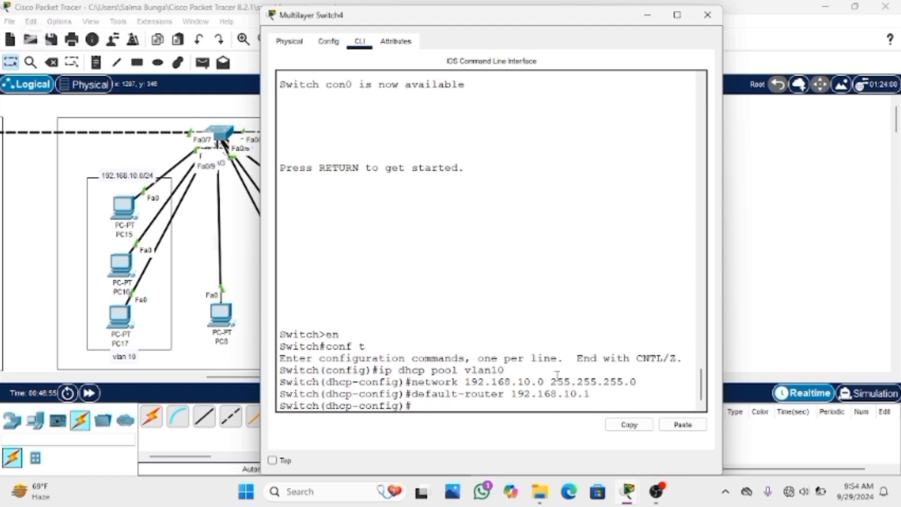
Set the vlan10 pool's DNS server to 8.8.8.8 and exit the pool's configuration
{"action": "type", "text": "dns-server 8"}
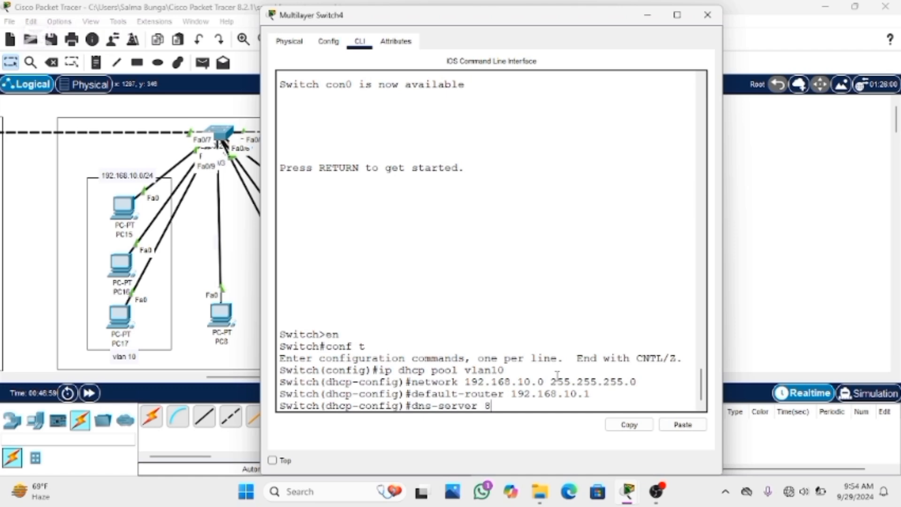
{"action": "type", "text": ".8.8.8"}
{"action": "key", "text": "Return"}
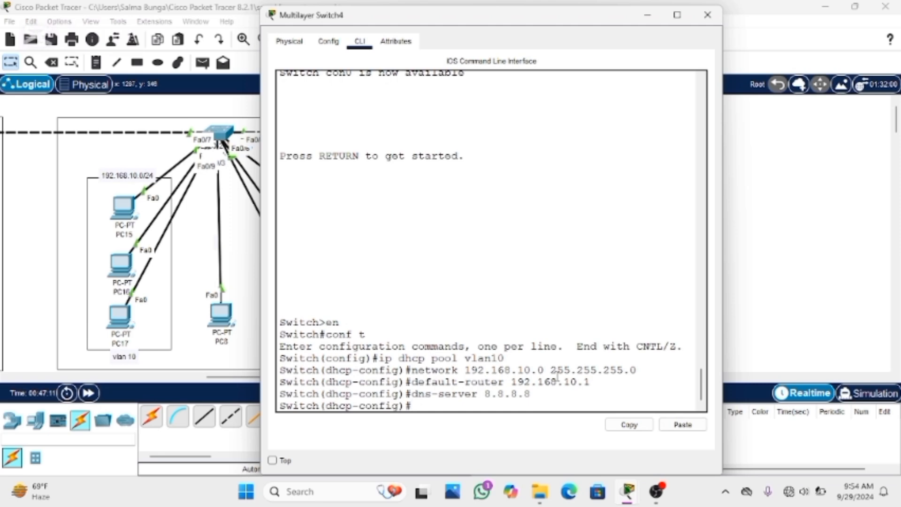
{"action": "type", "text": "exit"}
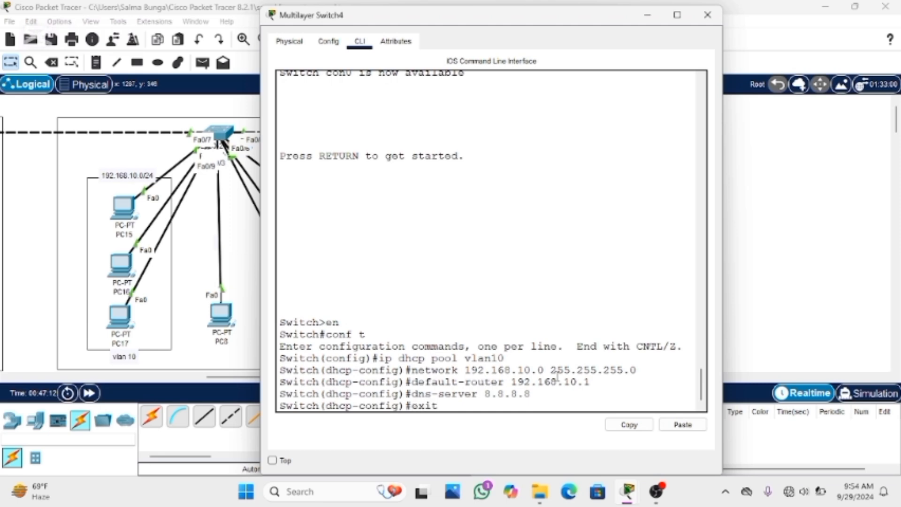
{"action": "key", "text": "Return"}
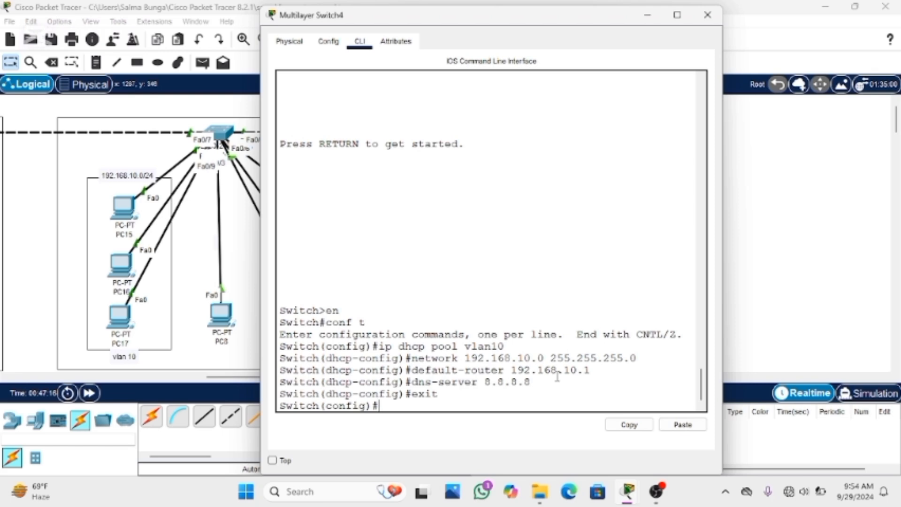
Create a DHCP pool for VLAN 20 on the switch with ip dhcp pool vlan20
{"action": "type", "text": "ip dhcp "}
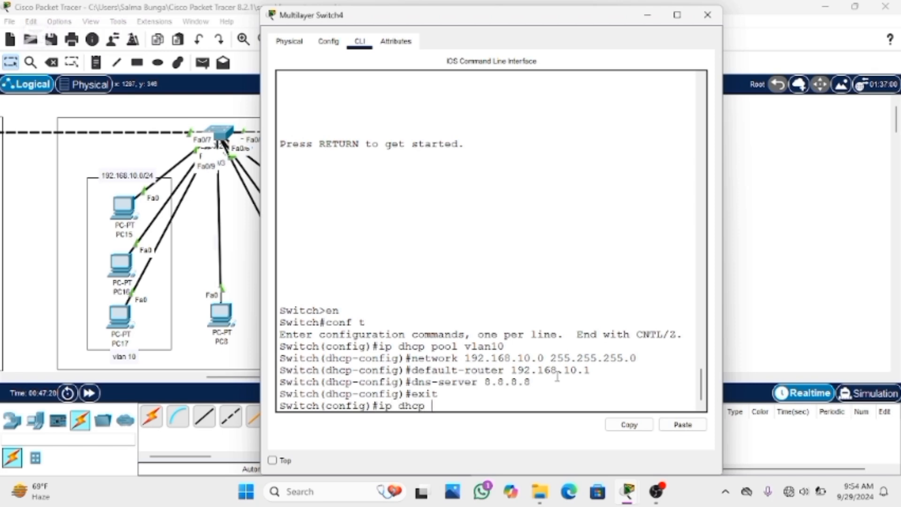
{"action": "type", "text": "pool vlan20"}
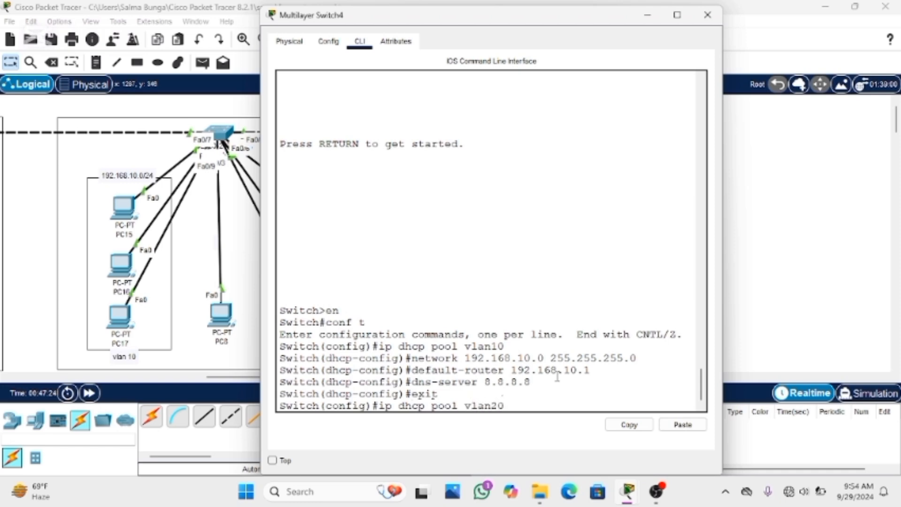
{"action": "key", "text": "Return"}
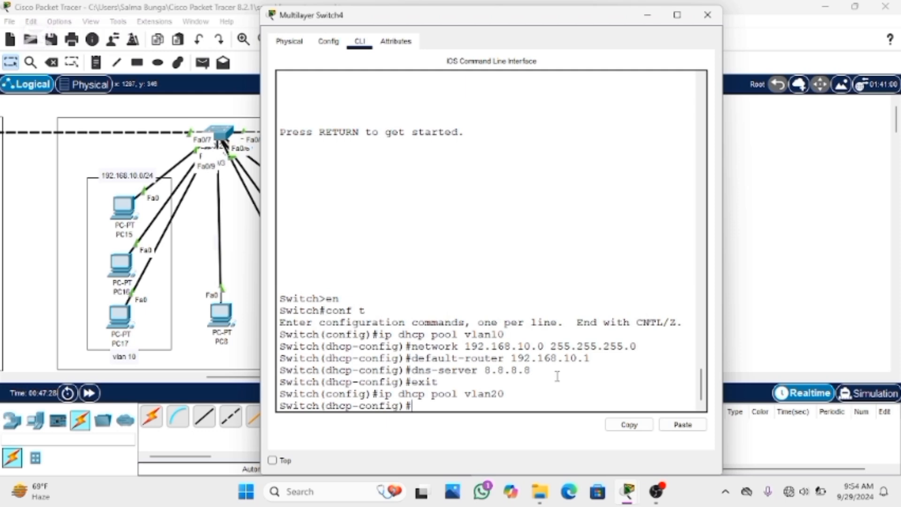
Assign network 192.168.20.0 with mask 255.255.255.0 to the vlan20 DHCP pool
{"action": "type", "text": "network 192.."}
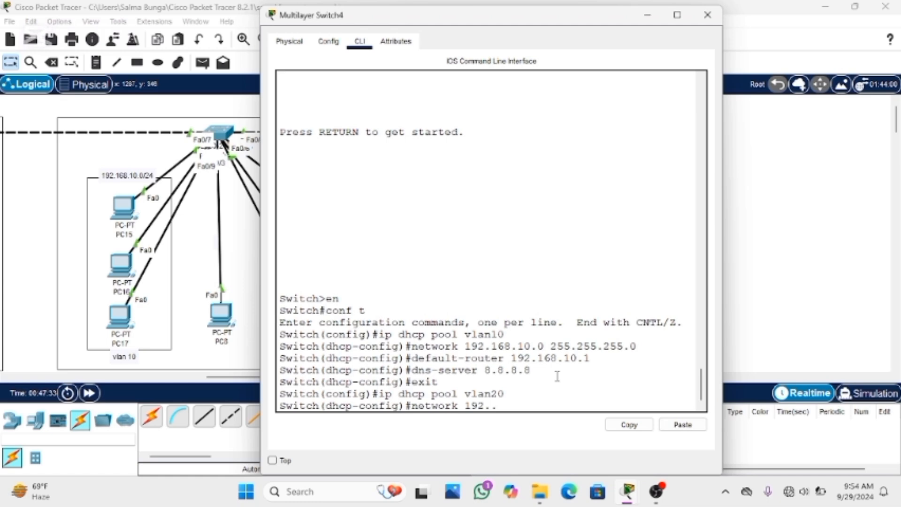
{"action": "type", "text": "168.0 255.20.0 255.2"}
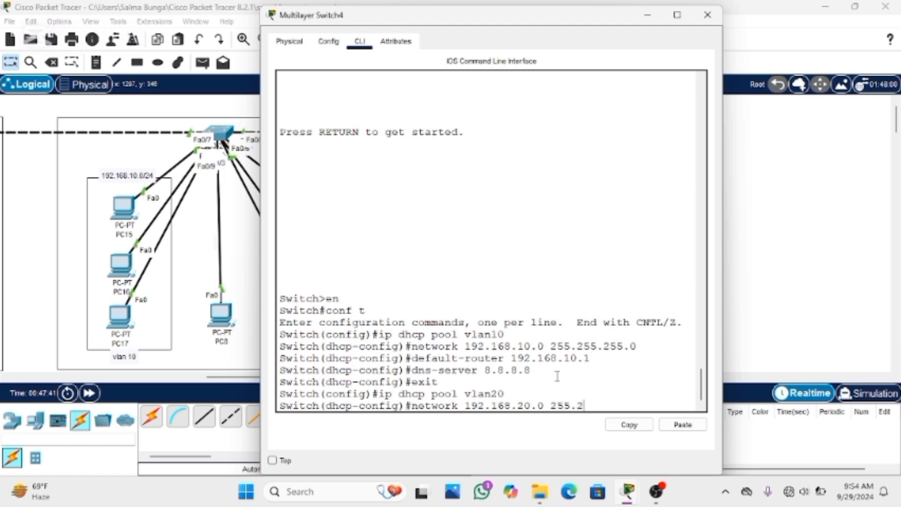
{"action": "type", "text": "55.255.0"}
{"action": "key", "text": "Return"}
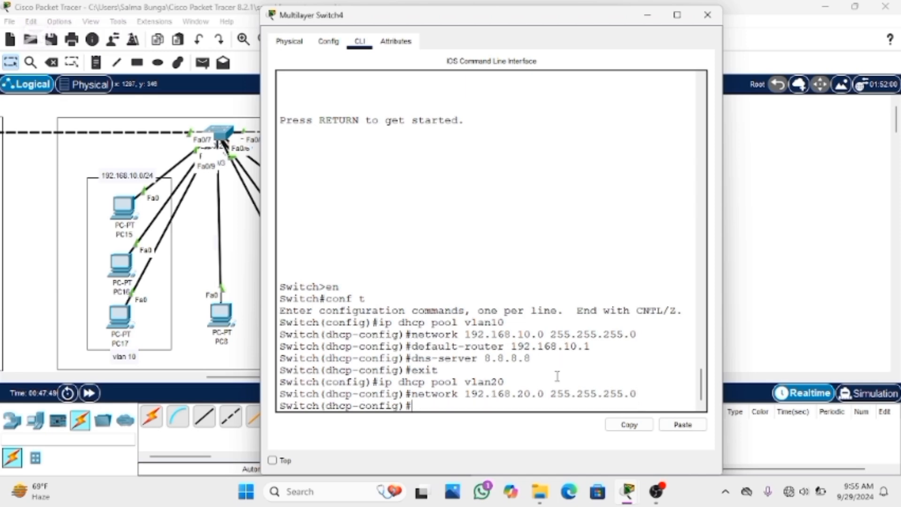
Set the vlan20 pool's default gateway with default-router 192.168.20.1
{"action": "type", "text": "default-router"}
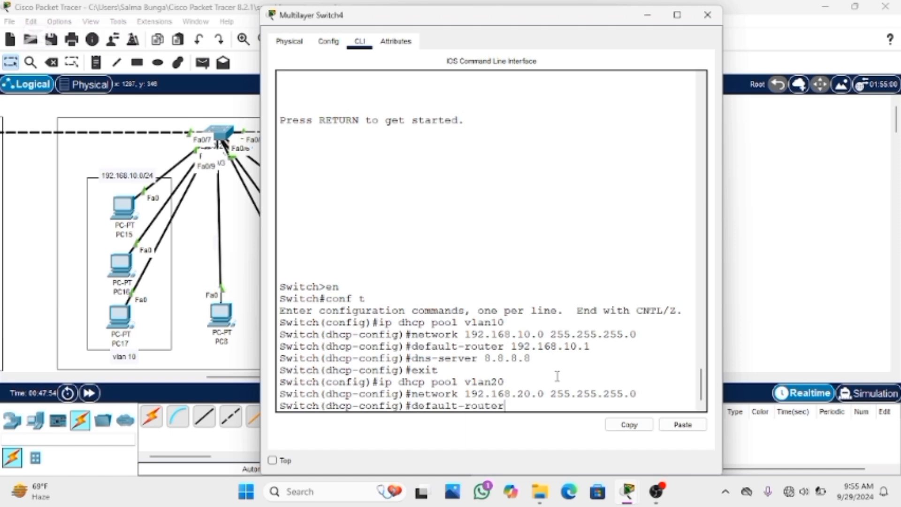
{"action": "type", "text": " 192.168.20.1"}
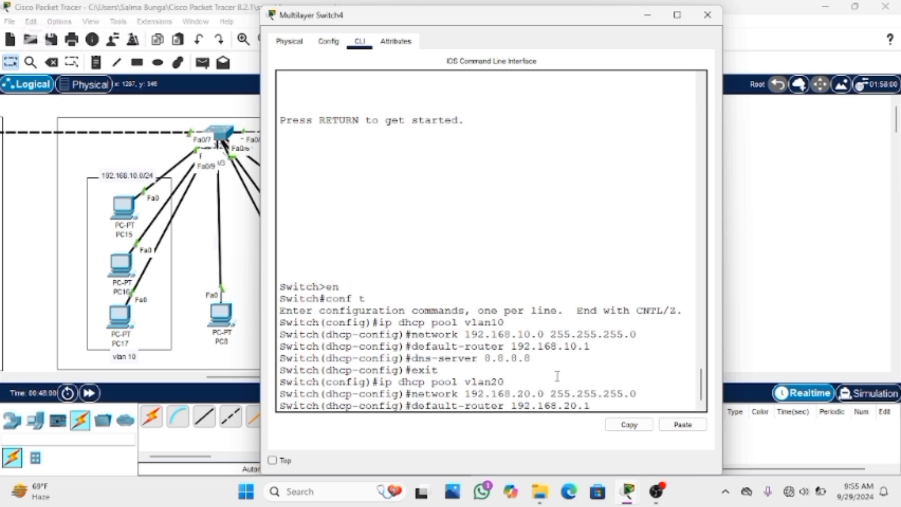
{"action": "key", "text": "Return"}
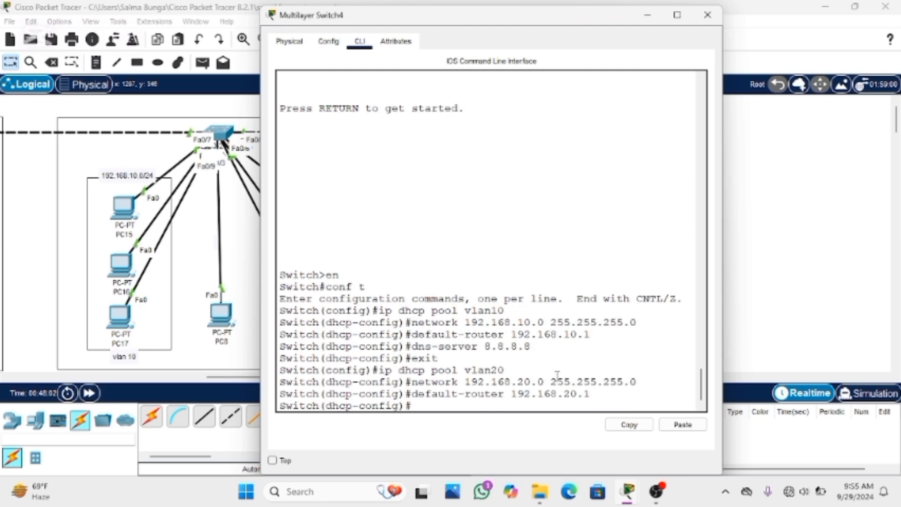
Set the vlan20 pool's DNS server to 8.8.8.8 and exit the pool's configuration
{"action": "type", "text": "dns-server 8.8.8.8"}
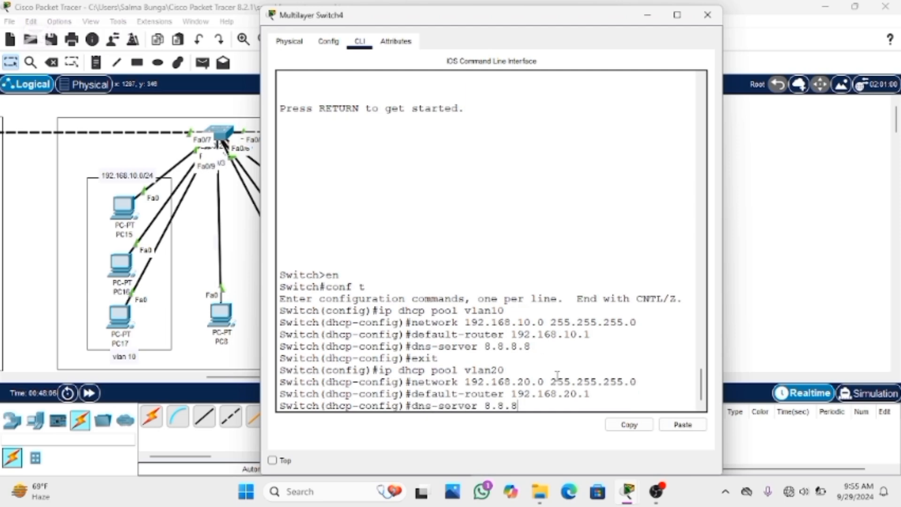
{"action": "key", "text": "Return"}
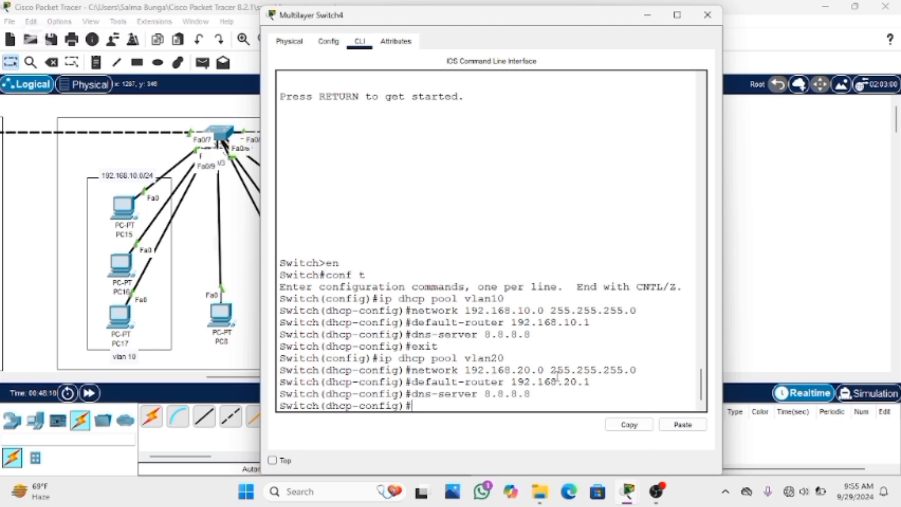
{"action": "type", "text": "exit"}
{"action": "key", "text": "Return"}
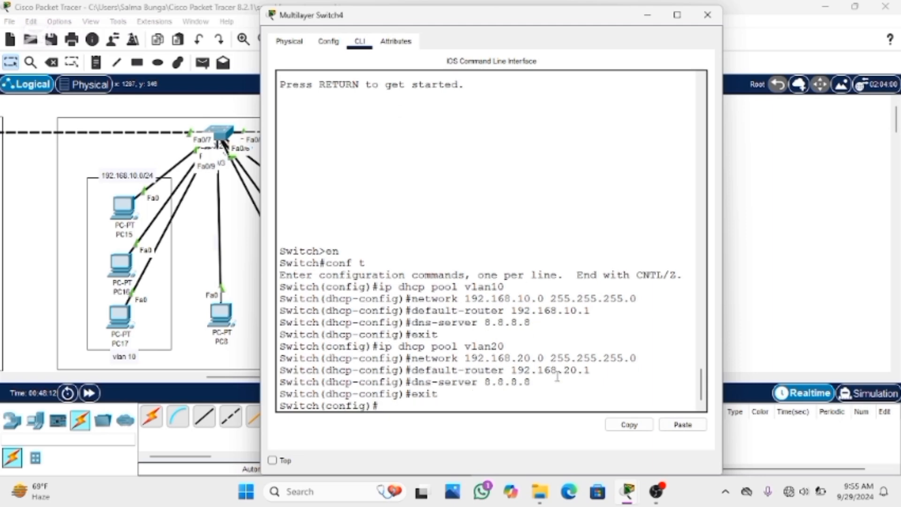
Create a DHCP pool for VLAN 1 on the switch with ip dhcp pool vlan1
{"action": "type", "text": "ip dhcp pool vlan1"}
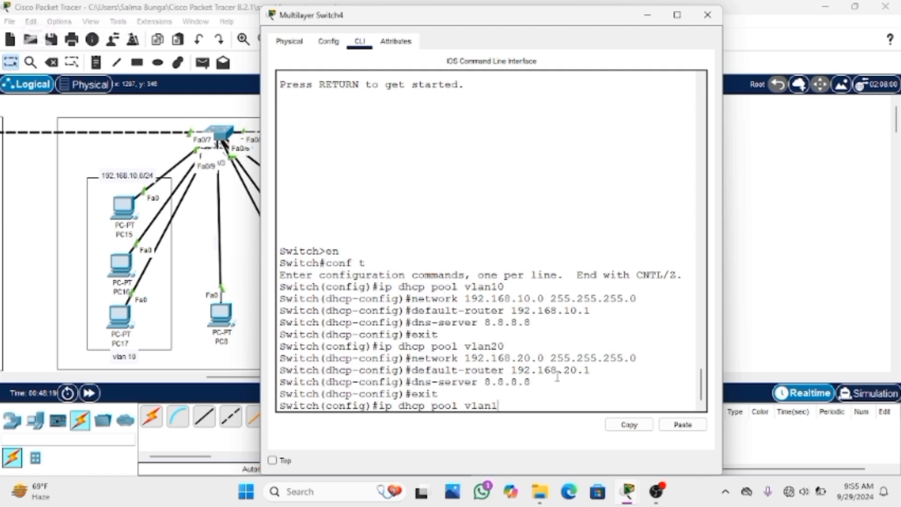
{"action": "key", "text": "Return"}
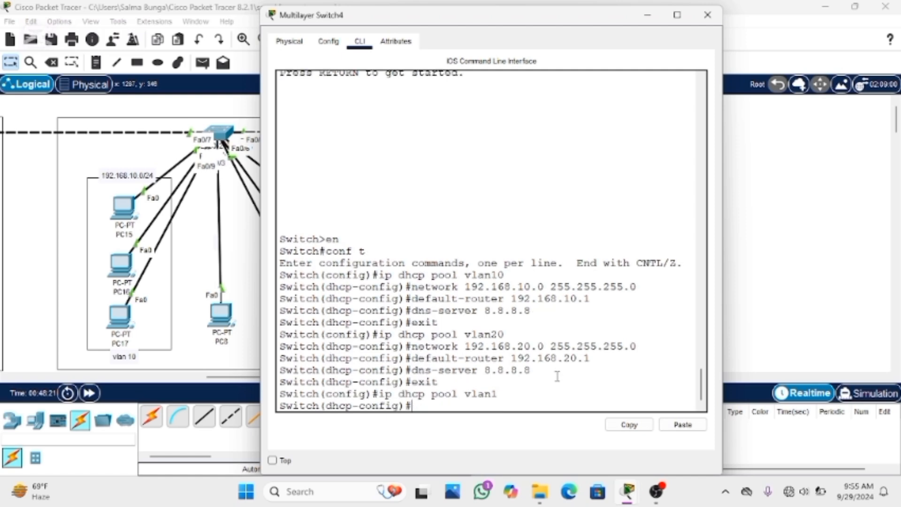
Assign network 192.168.1.0 with mask 255.255.255.0 to the vlan1 DHCP pool
{"action": "type", "text": "network"}
{"action": "type", "text": "192.16"}
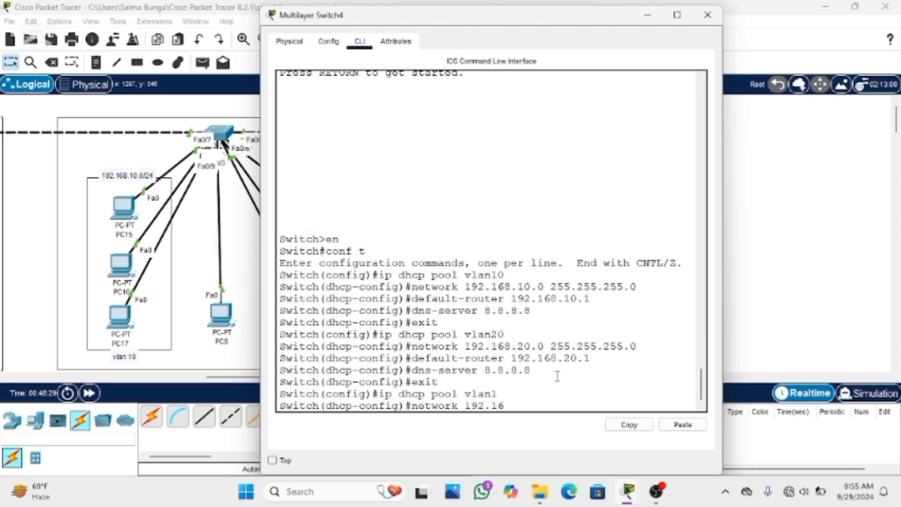
{"action": "type", "text": "8.1.0 255.255.255"}
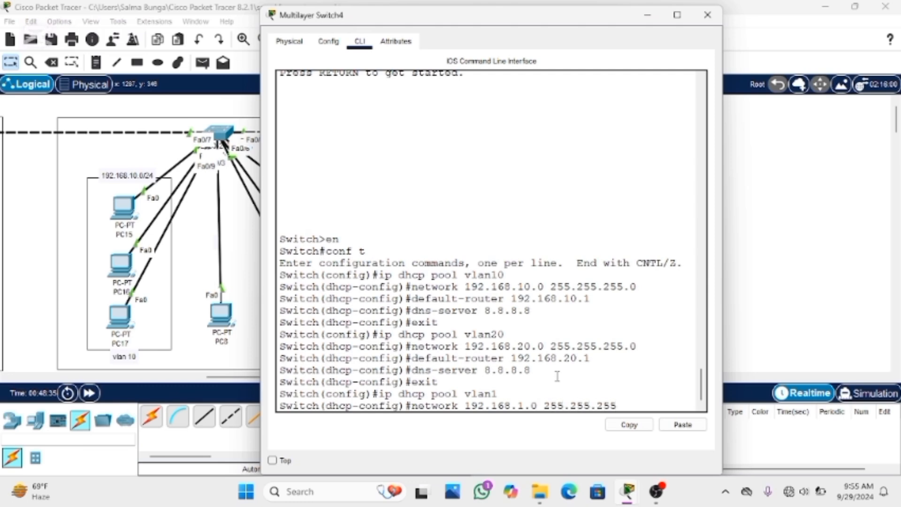
{"action": "type", "text": ".0"}
{"action": "key", "text": "Return"}
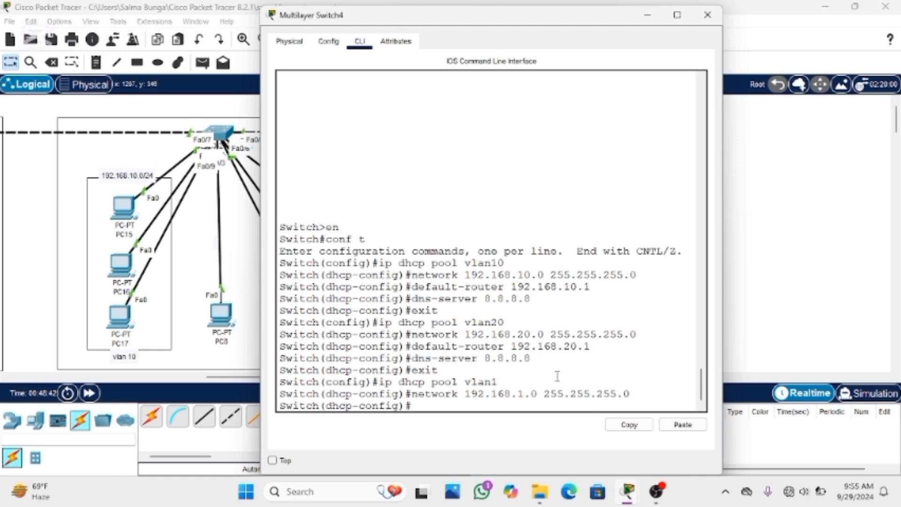
Set the vlan1 pool's default gateway with default-router 192.168.1.1
{"action": "type", "text": "default-rou"}
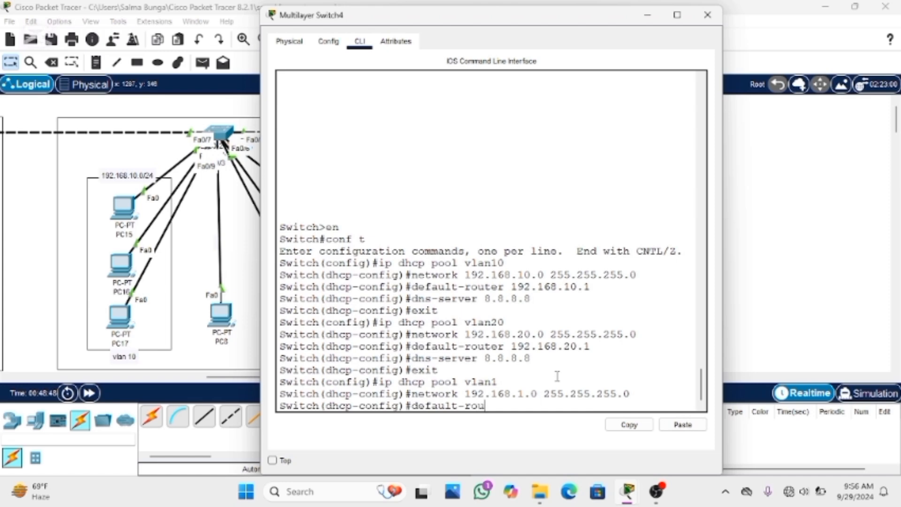
{"action": "type", "text": "ter 192.168.1.1"}
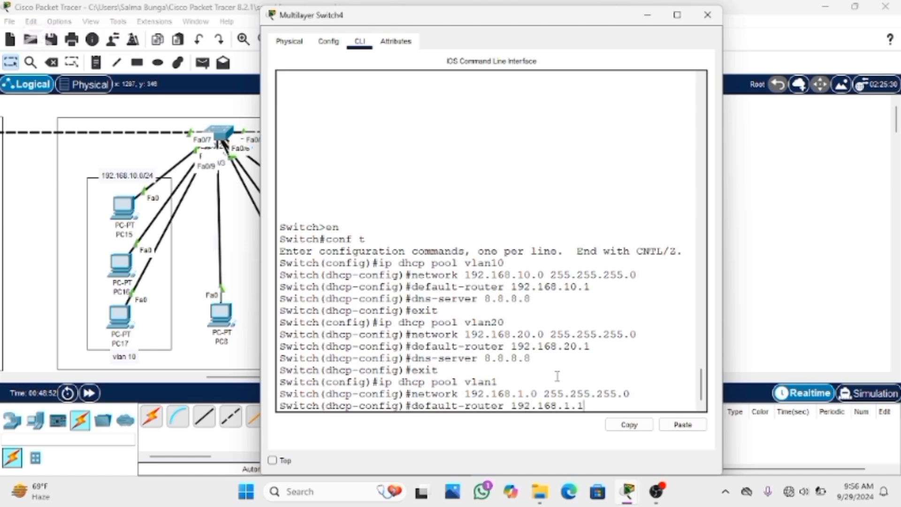
{"action": "key", "text": "Return"}
Set the vlan1 pool's DNS server to 8.8.8.8, exit the pool's configuration and close the switch window
{"action": "type", "text": "dns-server"}
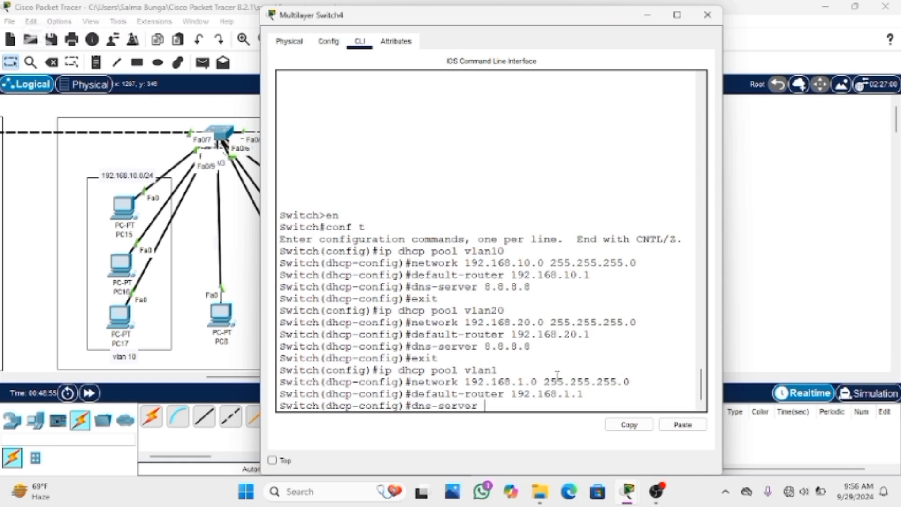
{"action": "type", "text": " 8.8.8.8"}
{"action": "key", "text": "Return"}
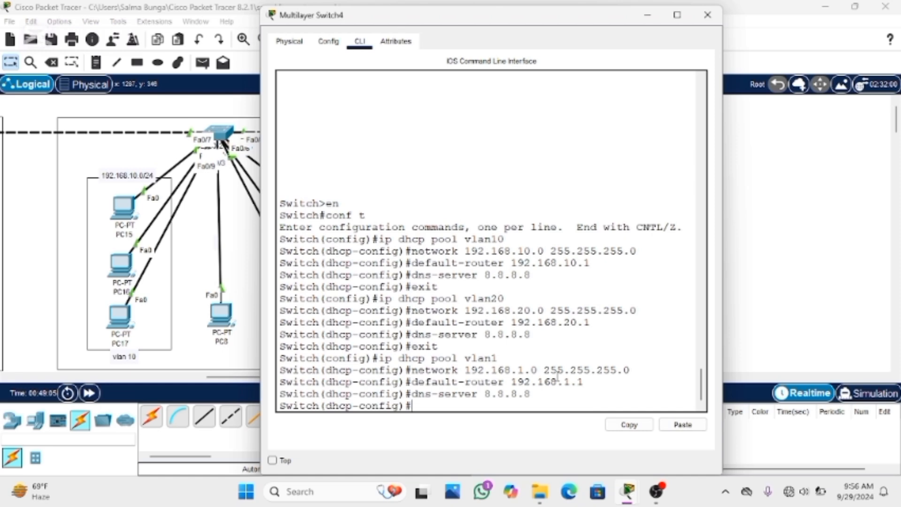
{"action": "type", "text": "exit"}
{"action": "key", "text": "Return"}
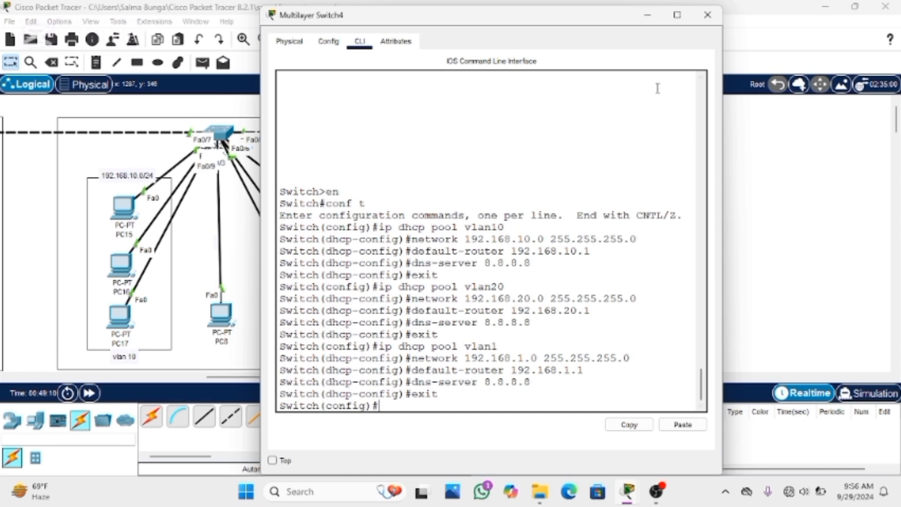
{"action": "left_click", "coordinate": [707, 15]}
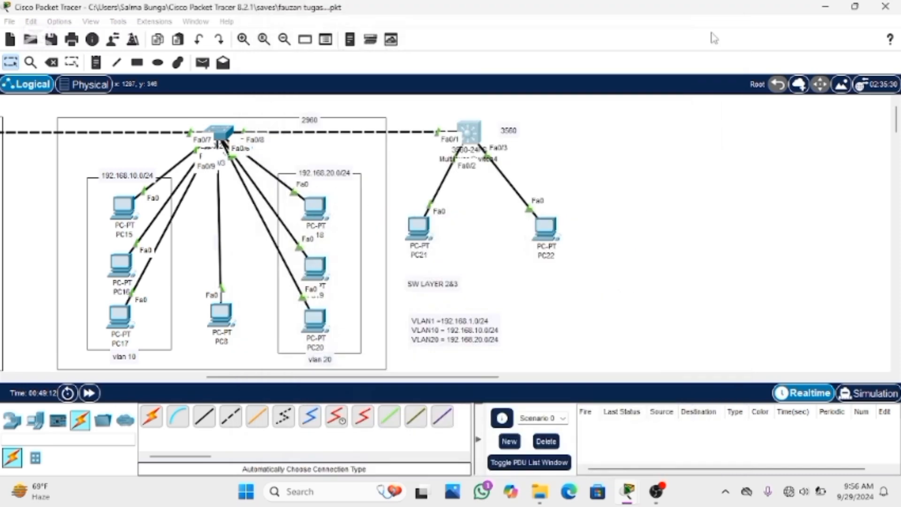
Switch PC21's IP configuration from static to DHCP and close its window
{"action": "left_click", "coordinate": [424, 232]}
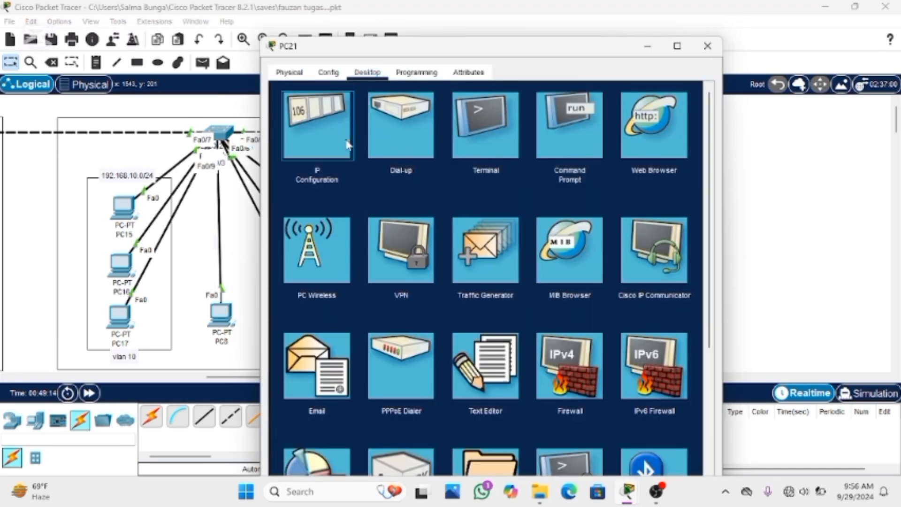
{"action": "left_click", "coordinate": [355, 137]}
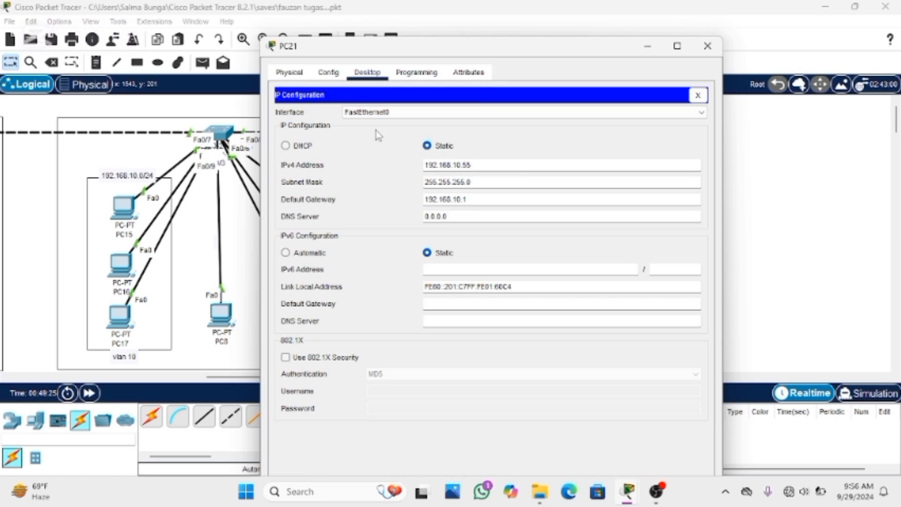
{"action": "left_click", "coordinate": [306, 146]}
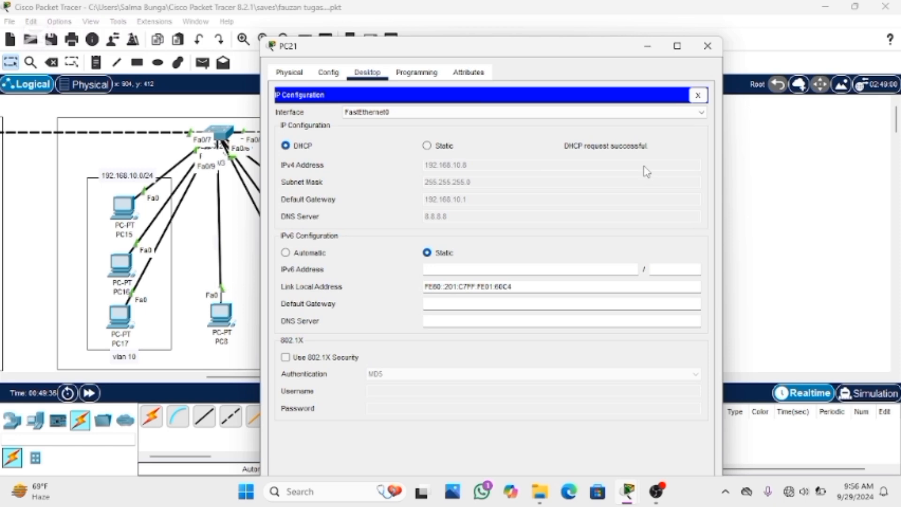
{"action": "left_click", "coordinate": [699, 95]}
{"action": "left_click", "coordinate": [707, 45]}
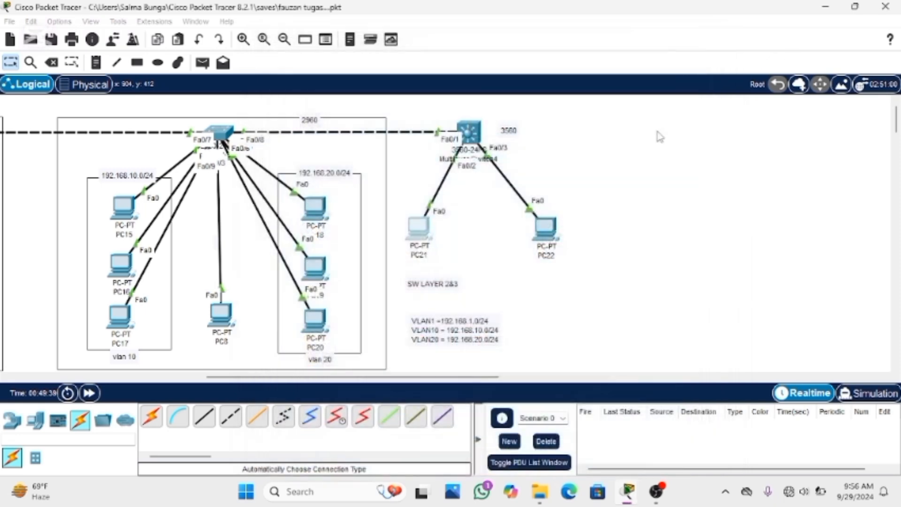
Switch PC22's IP configuration from static to DHCP and close its window
{"action": "left_click", "coordinate": [549, 229]}
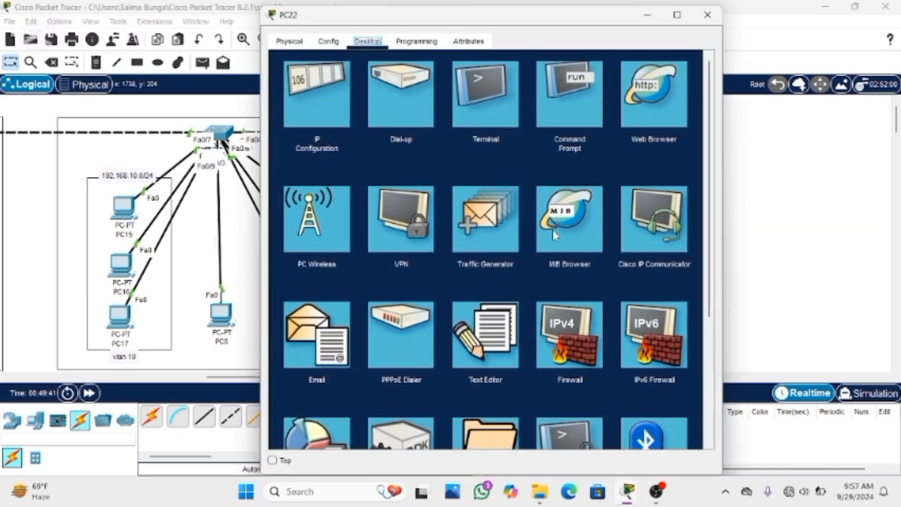
{"action": "left_click", "coordinate": [337, 91]}
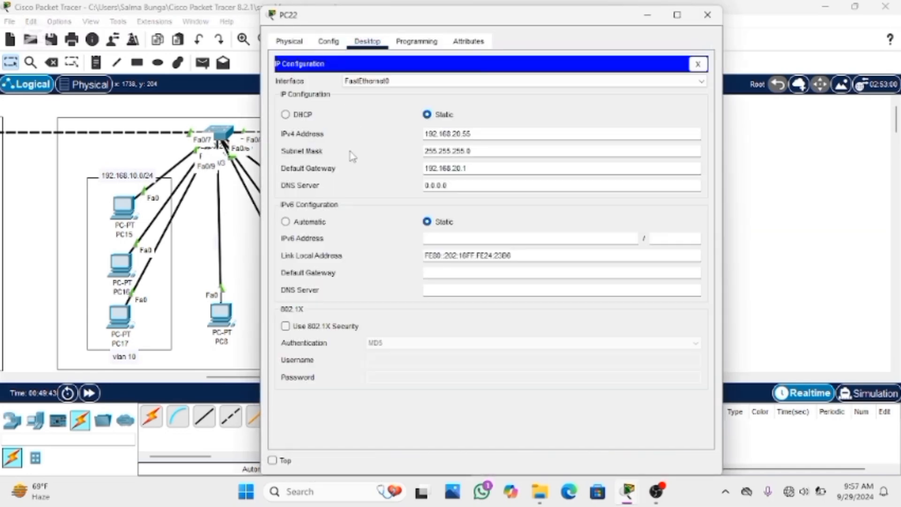
{"action": "left_click", "coordinate": [308, 117]}
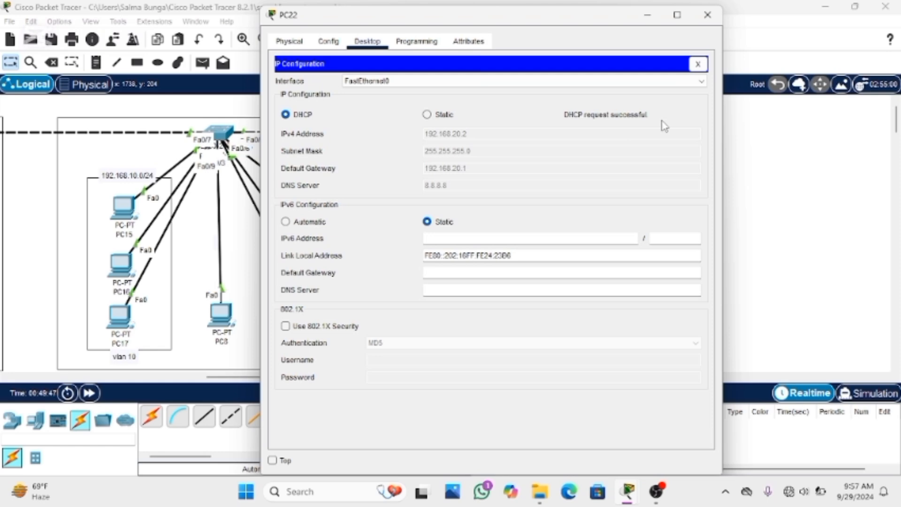
{"action": "left_click", "coordinate": [698, 64]}
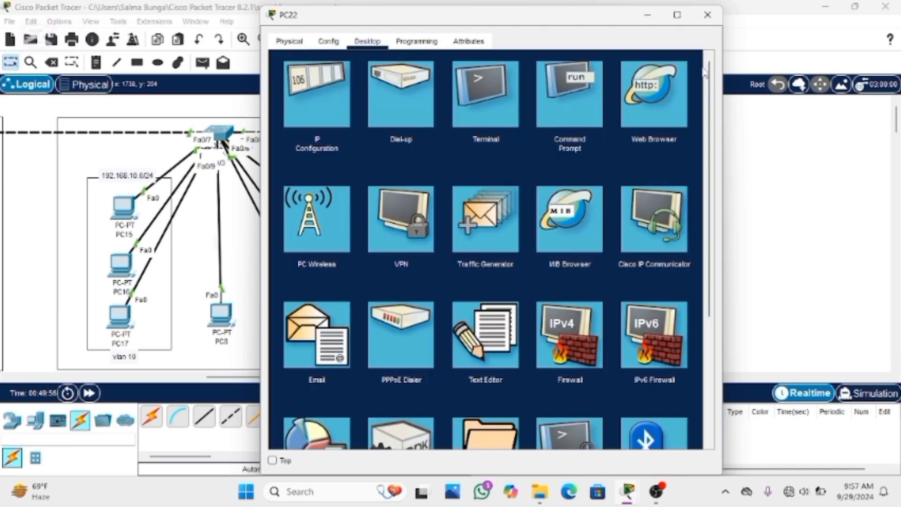
{"action": "left_click", "coordinate": [707, 14]}
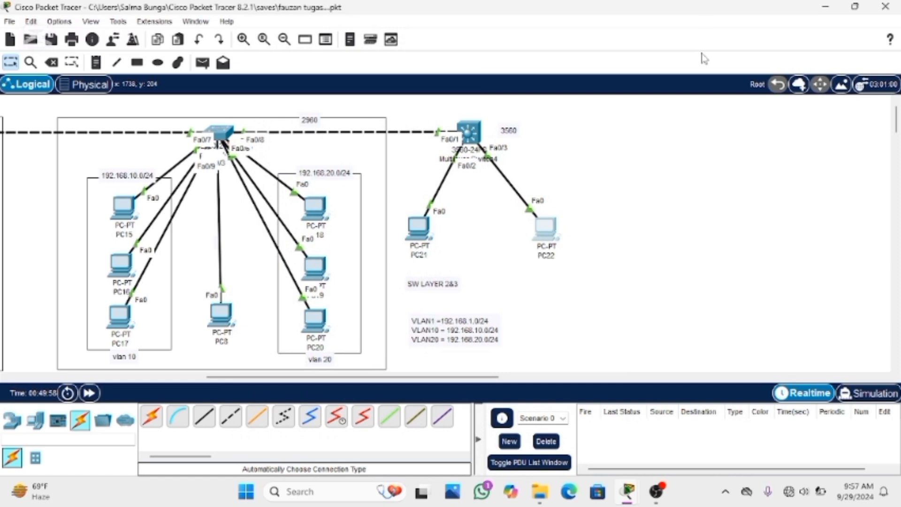
Switch PC18's IP configuration from static to DHCP
{"action": "left_click", "coordinate": [316, 212]}
{"action": "left_click", "coordinate": [338, 113]}
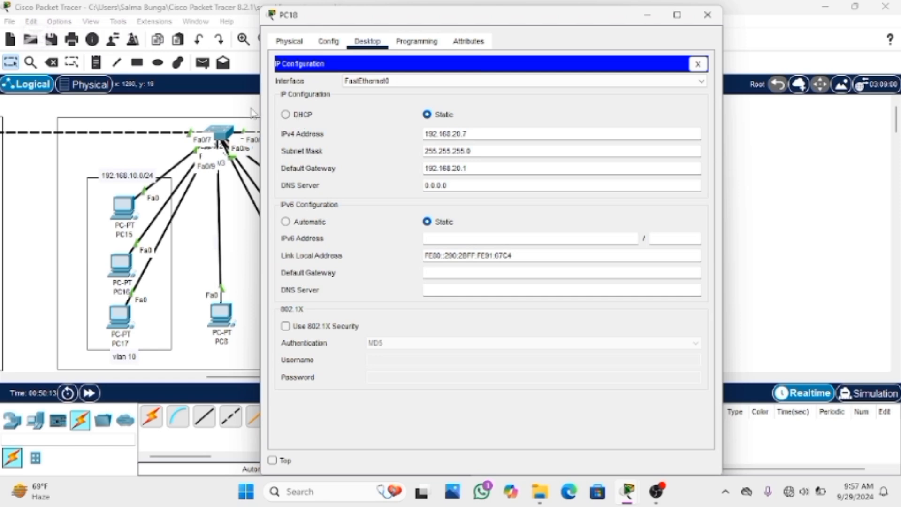
{"action": "left_click", "coordinate": [286, 115]}
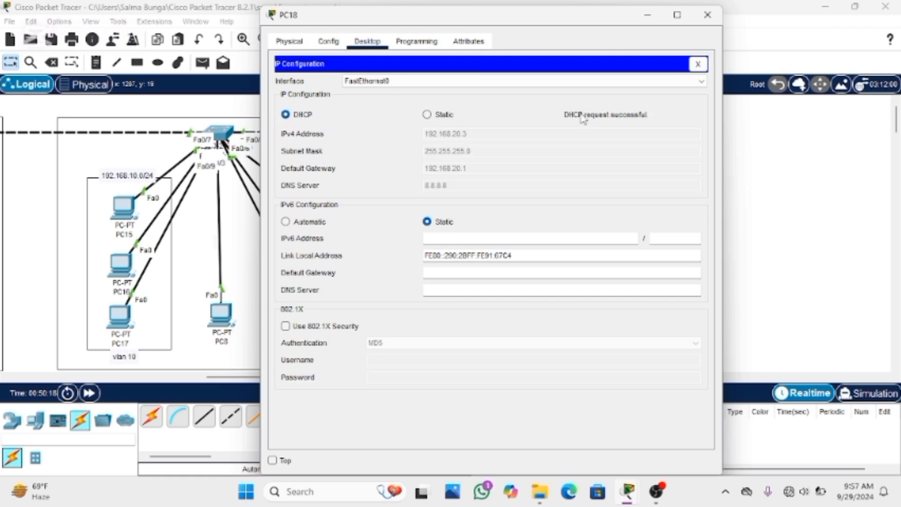
{"action": "left_click", "coordinate": [699, 64]}
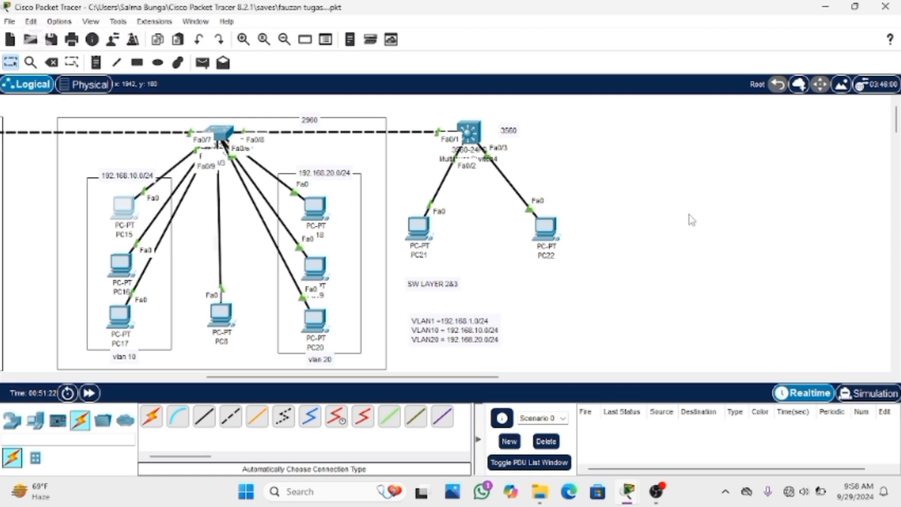
Delete PC15 and the remaining 2960 and 3560 switch section with its PCs, boxes and labels
{"action": "left_click", "coordinate": [53, 63]}
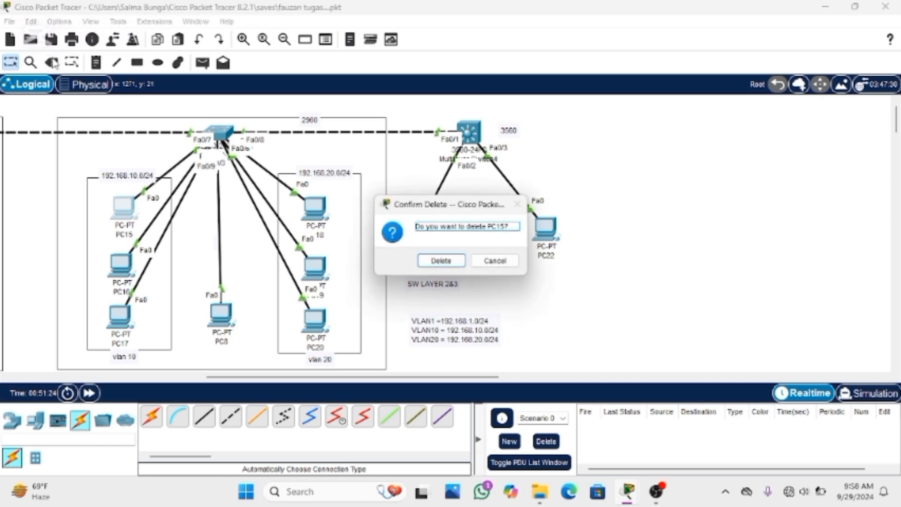
{"action": "left_click", "coordinate": [434, 266]}
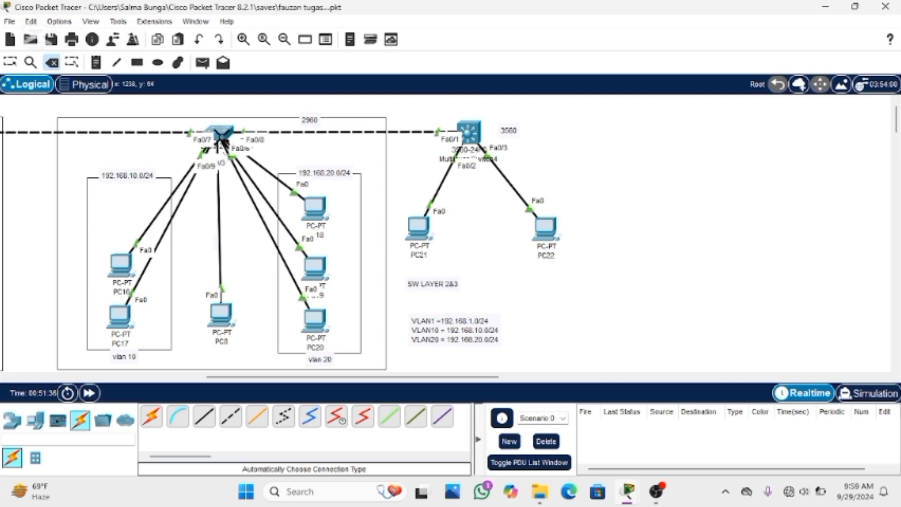
{"action": "mouse_move", "coordinate": [221, 137]}
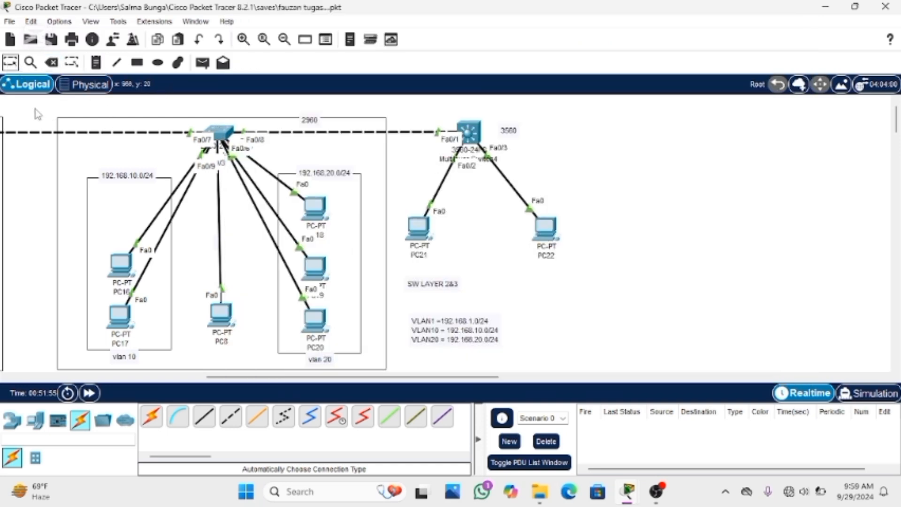
{"action": "left_click_drag", "start_coordinate": [38, 114], "coordinate": [594, 383]}
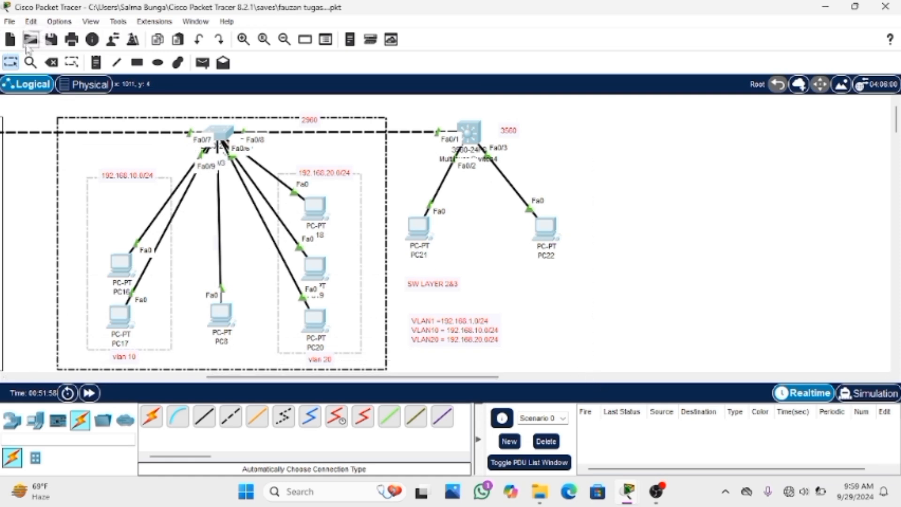
{"action": "left_click", "coordinate": [52, 63]}
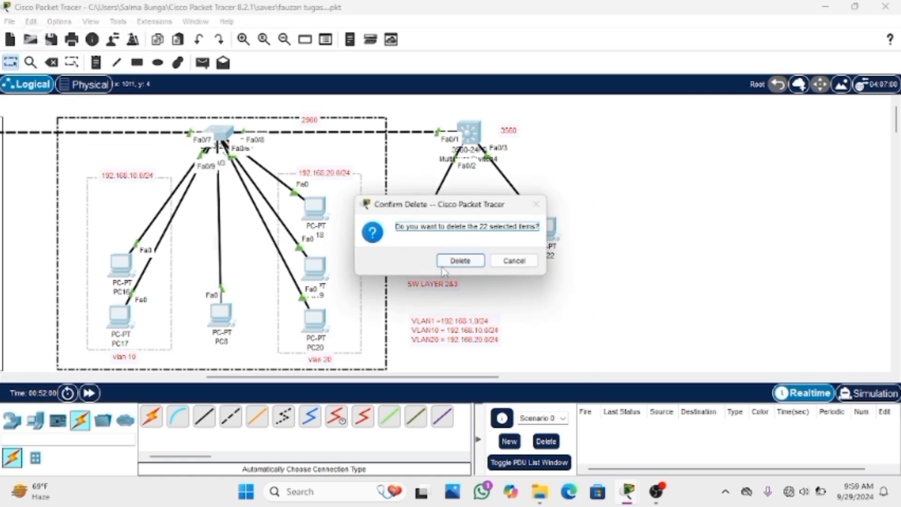
{"action": "left_click", "coordinate": [455, 260]}
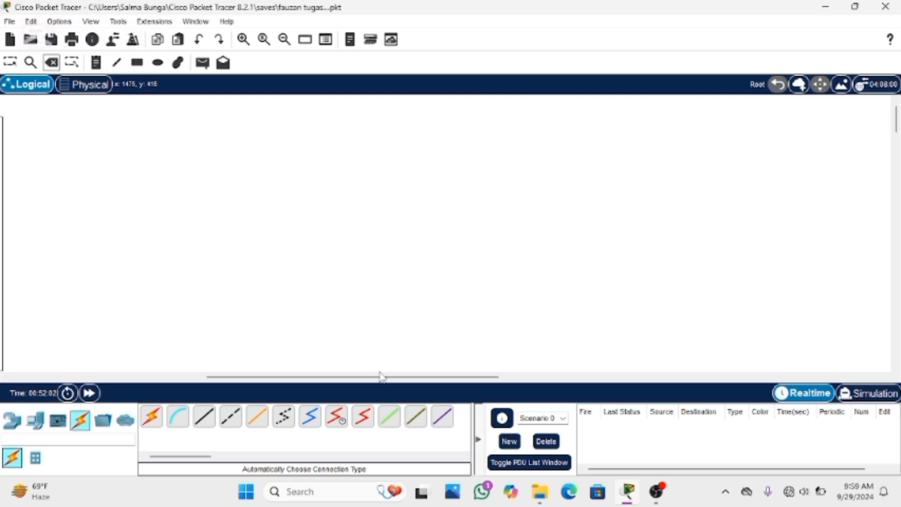
Delete the two remaining linked switch groups with their PCs, VLAN boxes and labels from the workspace
{"action": "left_click_drag", "start_coordinate": [381, 375], "coordinate": [187, 375]}
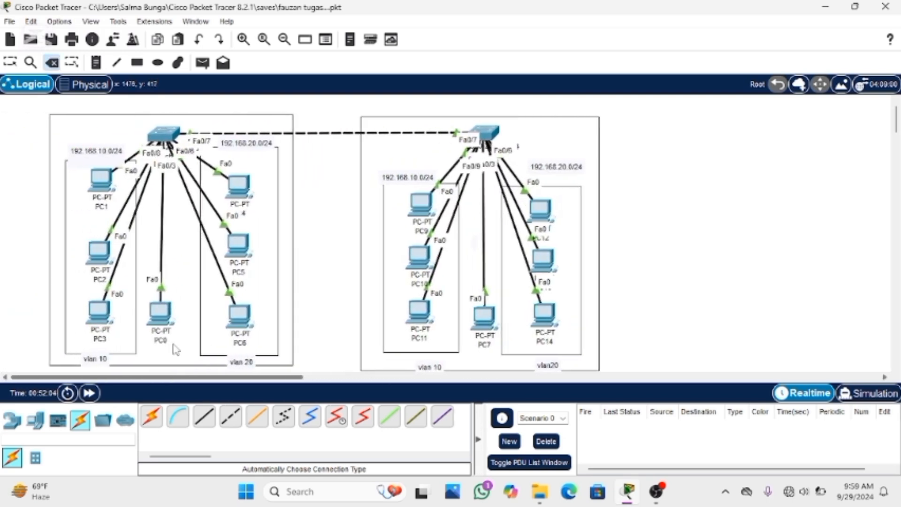
{"action": "left_click", "coordinate": [11, 63]}
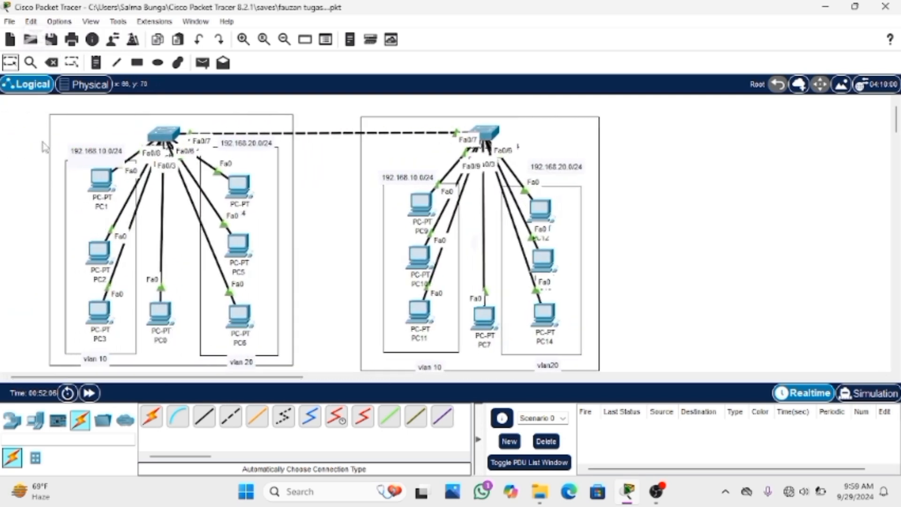
{"action": "left_click_drag", "start_coordinate": [31, 109], "coordinate": [692, 404]}
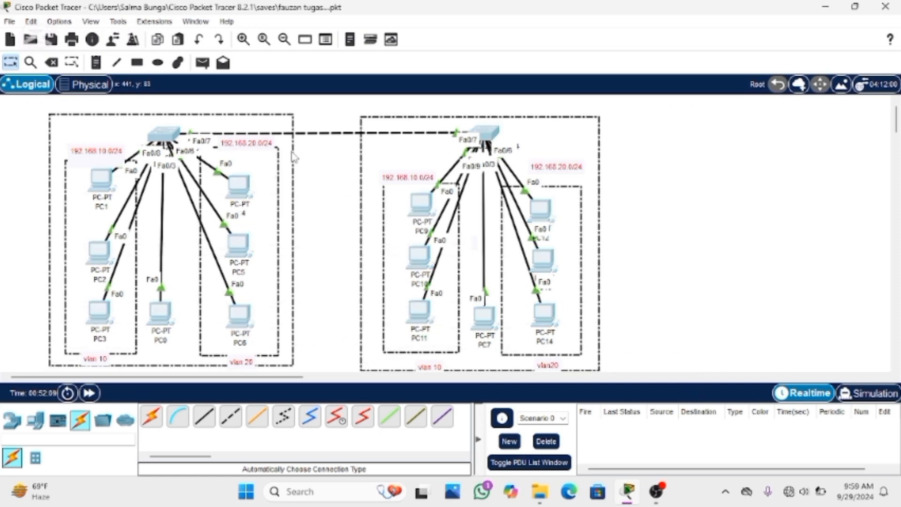
{"action": "left_click", "coordinate": [52, 63]}
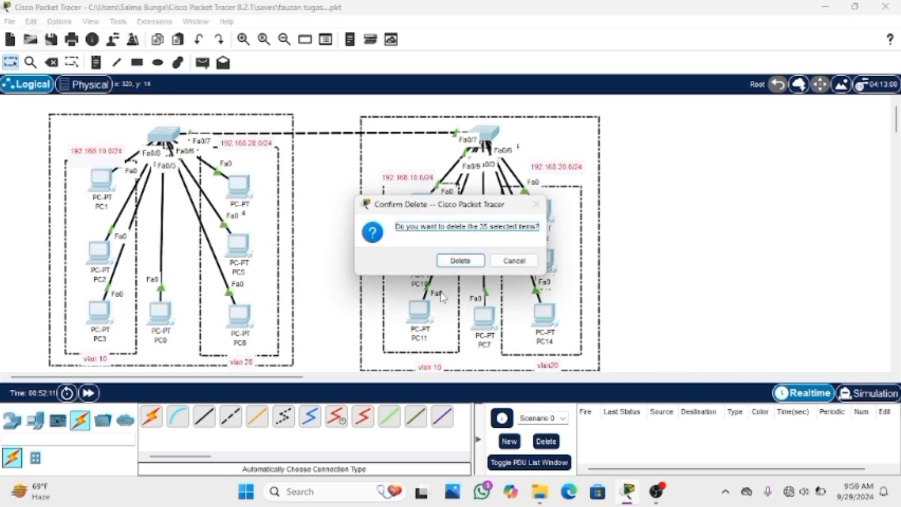
{"action": "left_click", "coordinate": [459, 261]}
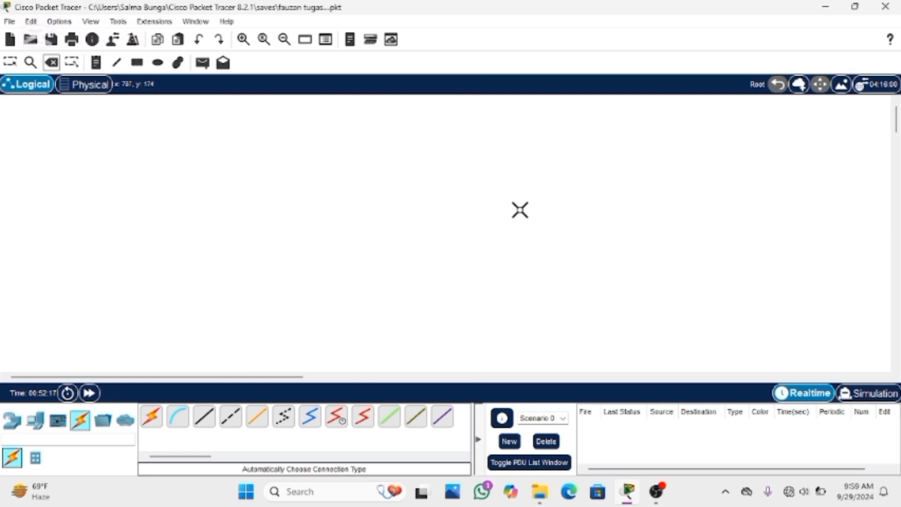
Place three 2960 switches in a horizontal row across the empty workspace
{"action": "left_click", "coordinate": [12, 420]}
{"action": "left_click", "coordinate": [35, 459]}
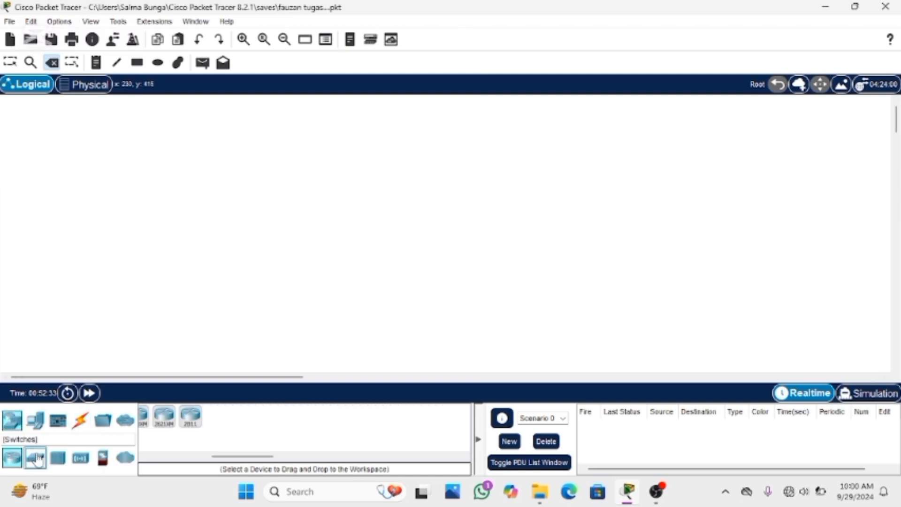
{"action": "left_click", "coordinate": [151, 416]}
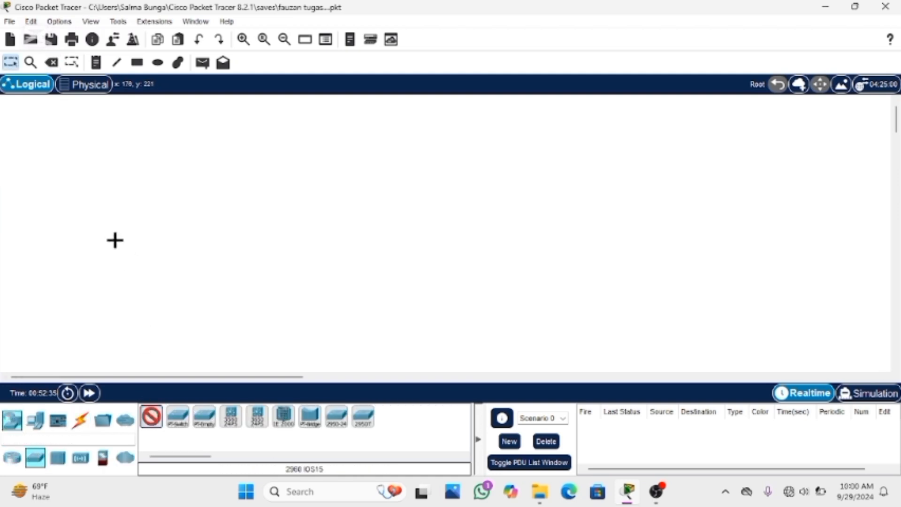
{"action": "left_click", "coordinate": [95, 219]}
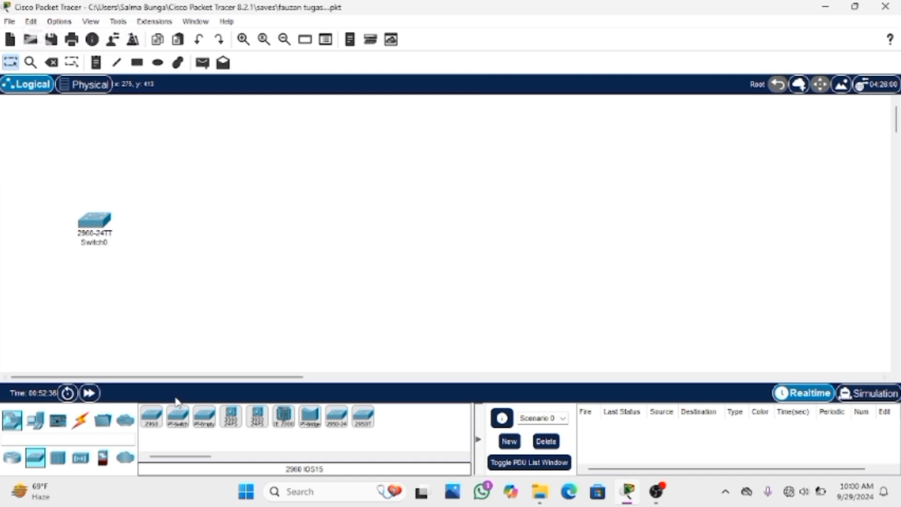
{"action": "left_click", "coordinate": [151, 416]}
{"action": "left_click", "coordinate": [243, 223]}
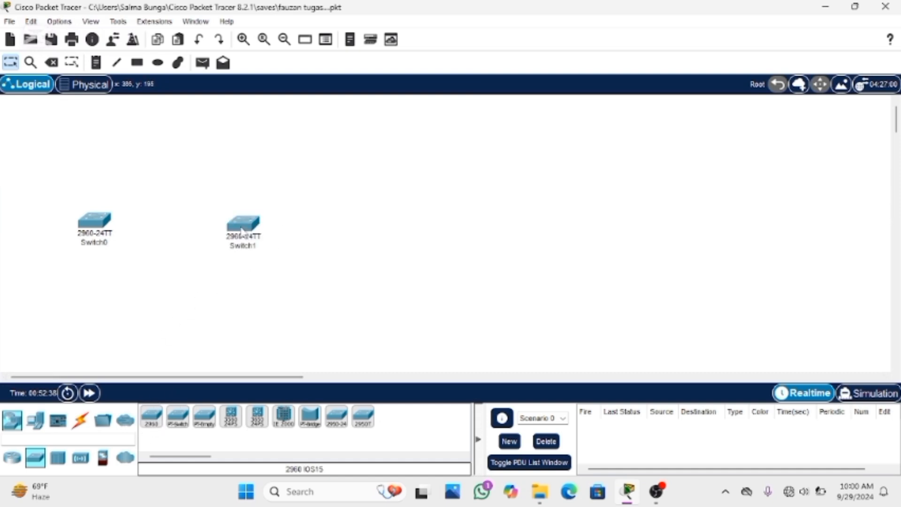
{"action": "left_click", "coordinate": [151, 416]}
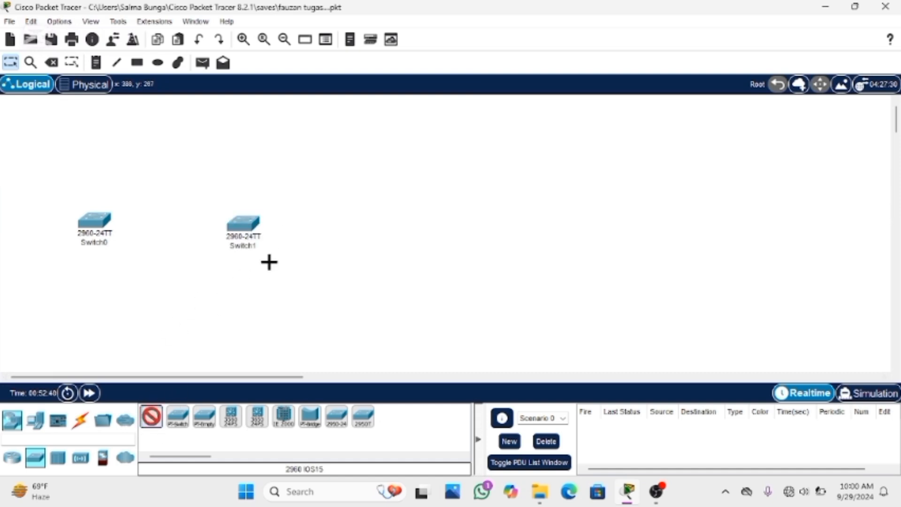
{"action": "left_click", "coordinate": [407, 225]}
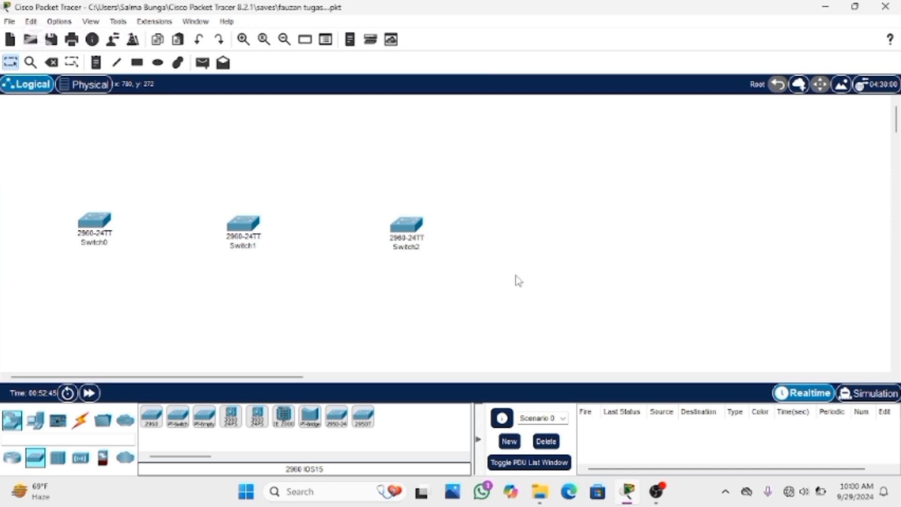
Place a 2811 router above the middle 2960 switch
{"action": "left_click", "coordinate": [12, 457]}
{"action": "left_click", "coordinate": [190, 416]}
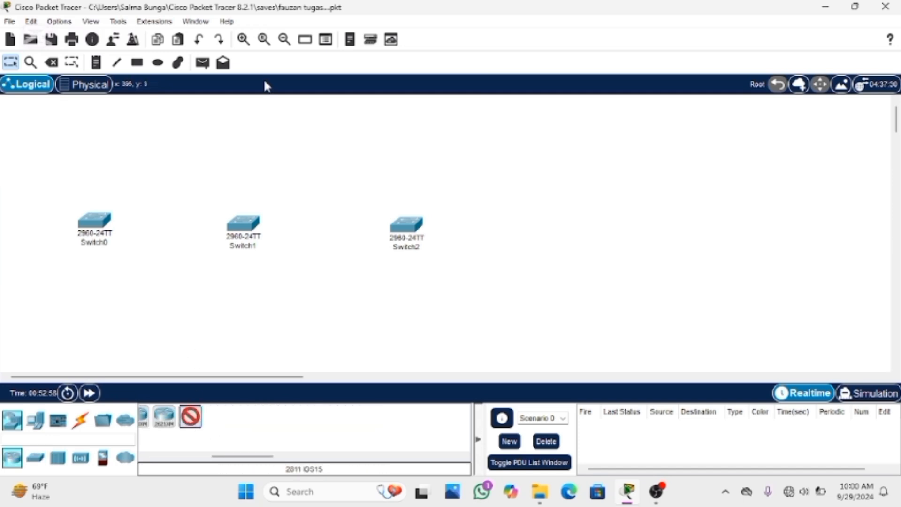
{"action": "left_click", "coordinate": [249, 120]}
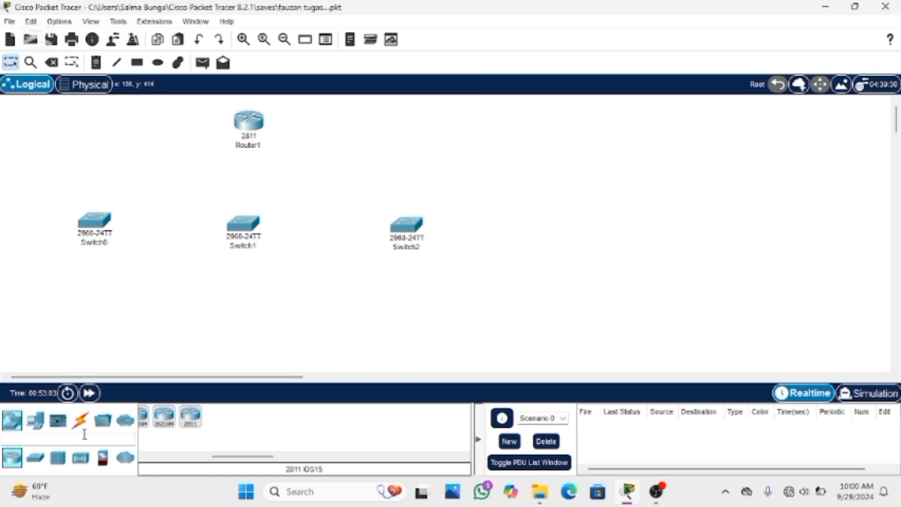
Place two PCs side by side to the left of Switch0
{"action": "left_click", "coordinate": [34, 420]}
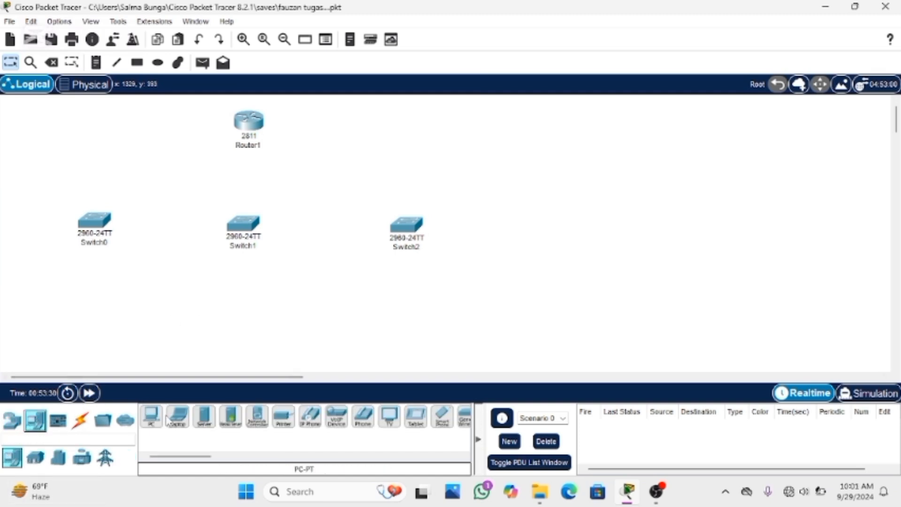
{"action": "left_click", "coordinate": [151, 416]}
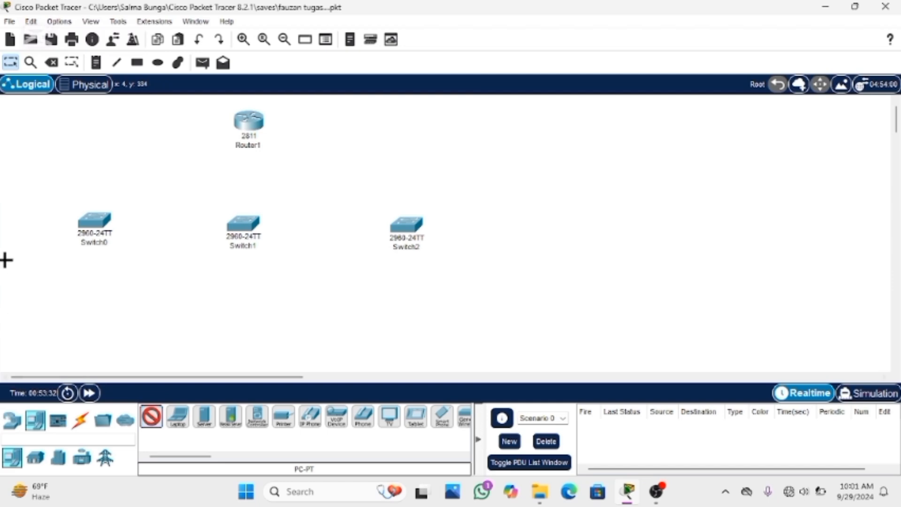
{"action": "left_click", "coordinate": [16, 229]}
{"action": "left_click", "coordinate": [152, 416]}
{"action": "left_click", "coordinate": [53, 229]}
Place eight PCs in two rows of four below Switch0
{"action": "left_click", "coordinate": [151, 416]}
{"action": "left_click", "coordinate": [19, 289]}
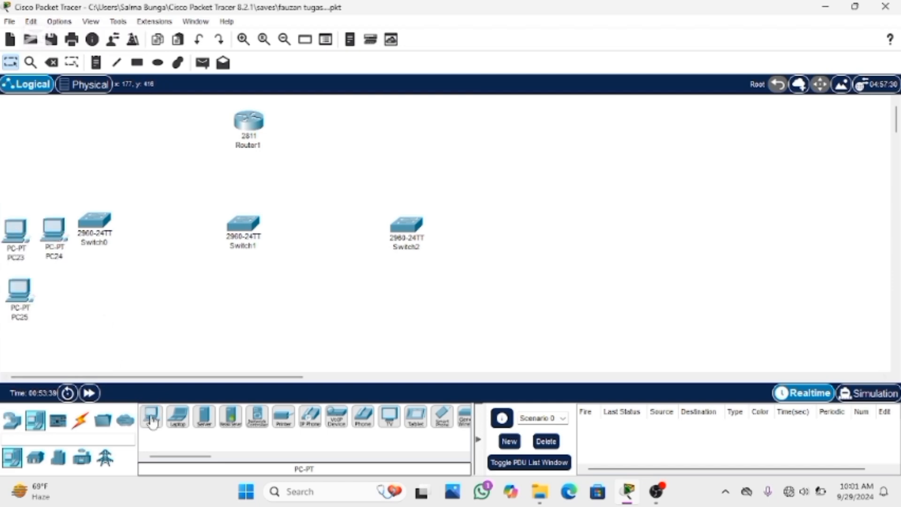
{"action": "left_click", "coordinate": [66, 291]}
{"action": "left_click", "coordinate": [128, 287]}
{"action": "left_click", "coordinate": [163, 282]}
{"action": "left_click", "coordinate": [21, 356]}
{"action": "left_click", "coordinate": [76, 351]}
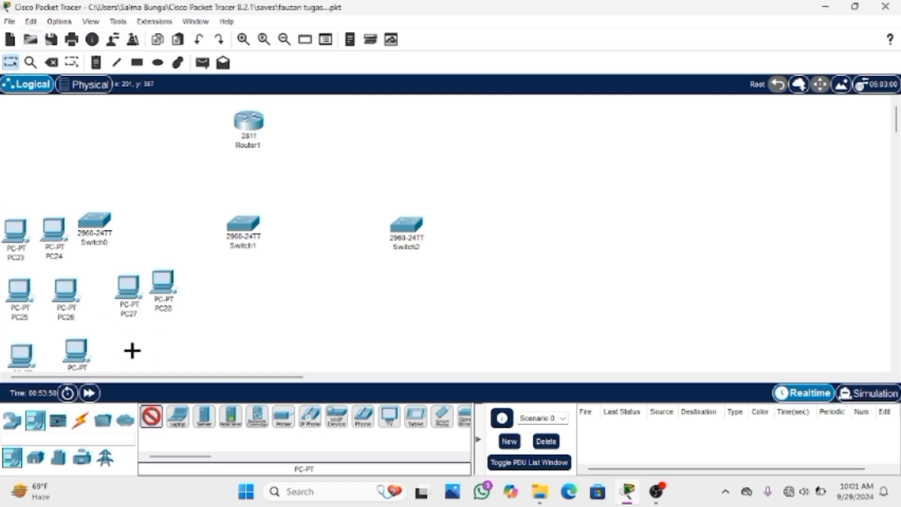
{"action": "left_click", "coordinate": [132, 350]}
{"action": "left_click", "coordinate": [174, 350]}
Shift Switch2 and Switch1 slightly to the right and place four PCs in two rows of two below Switch1
{"action": "left_click_drag", "start_coordinate": [407, 224], "coordinate": [434, 216]}
{"action": "left_click_drag", "start_coordinate": [243, 223], "coordinate": [275, 216]}
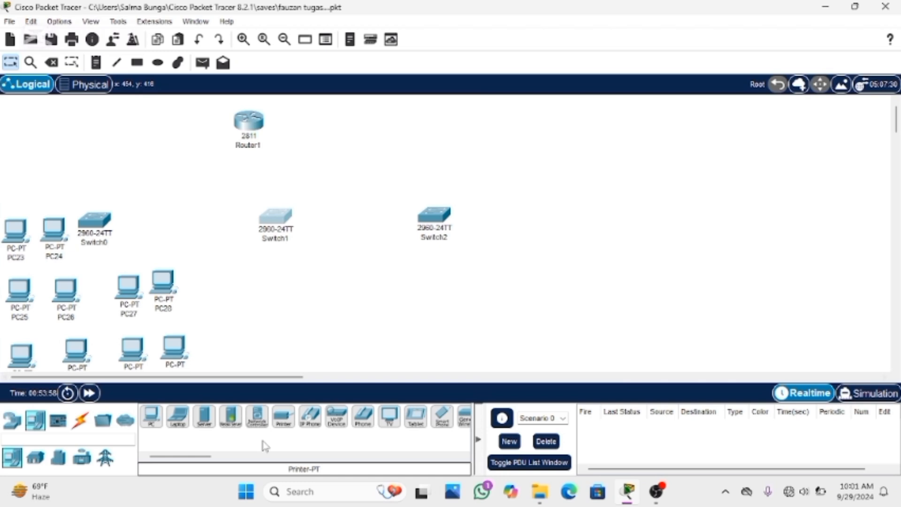
{"action": "left_click", "coordinate": [151, 417], "text": "ctrl"}
{"action": "left_click", "coordinate": [258, 266]}
{"action": "left_click", "coordinate": [314, 267]}
{"action": "left_click", "coordinate": [268, 326]}
{"action": "left_click", "coordinate": [318, 332]}
Place eight PCs in two rows of four below and to the right of Switch2
{"action": "left_click", "coordinate": [416, 268]}
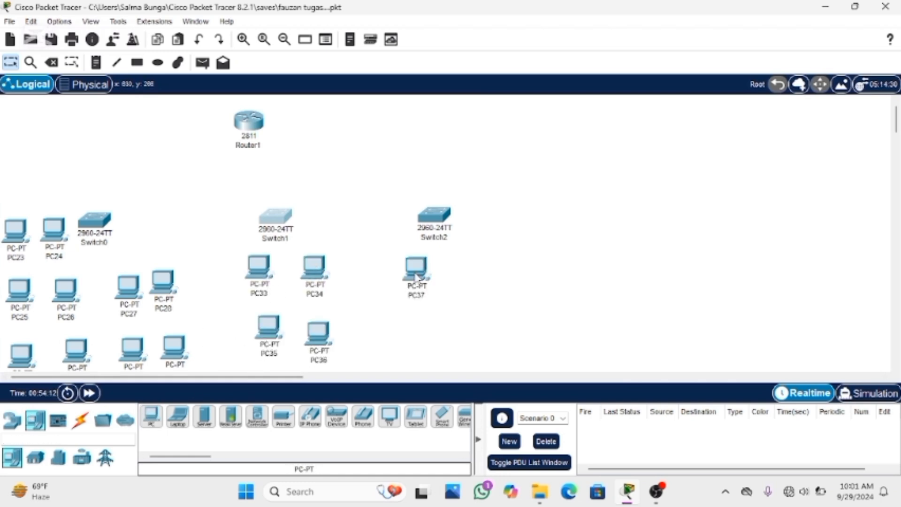
{"action": "left_click", "coordinate": [454, 270]}
{"action": "left_click", "coordinate": [408, 337]}
{"action": "left_click", "coordinate": [467, 342]}
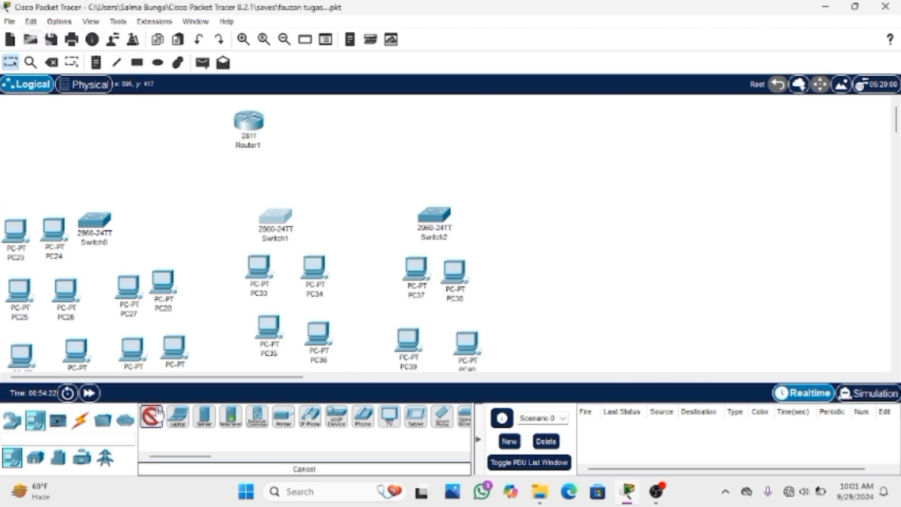
{"action": "left_click", "coordinate": [520, 257]}
{"action": "left_click", "coordinate": [586, 264]}
{"action": "left_click", "coordinate": [533, 345]}
{"action": "left_click", "coordinate": [588, 338]}
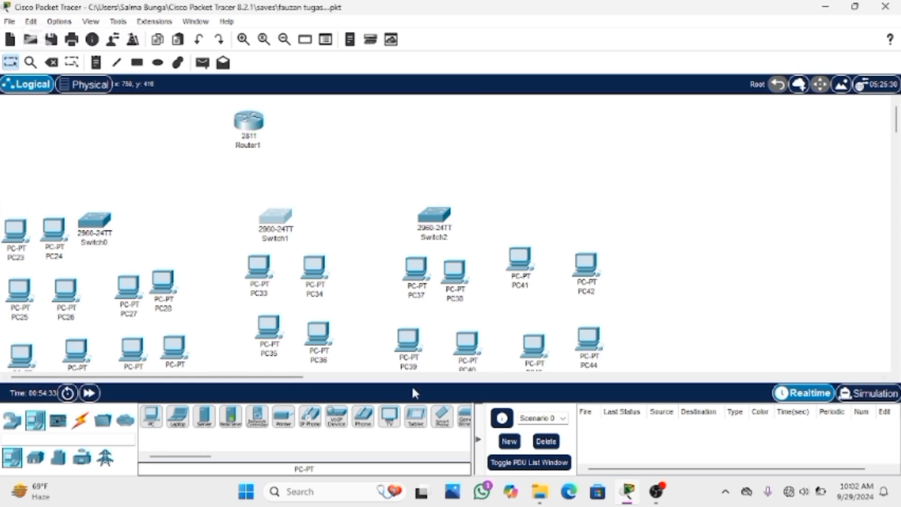
Place two PCs side by side to the right of Switch2
{"action": "left_click", "coordinate": [151, 416], "text": "ctrl"}
{"action": "left_click", "coordinate": [515, 205]}
{"action": "left_click", "coordinate": [551, 204]}
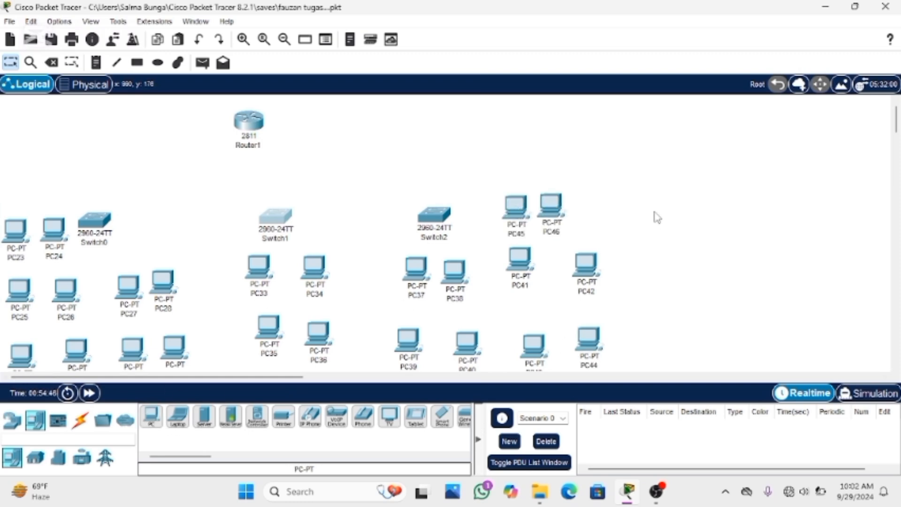
Draw unfilled black rectangles around PC23–PC24, PC45–PC46, the PC25–PC28 row, and the row of PC37, PC38, PC41 and PC42
{"action": "scroll", "coordinate": [657, 219], "scroll_direction": "down", "scroll_amount": 1}
{"action": "scroll", "coordinate": [660, 221], "scroll_direction": "up", "scroll_amount": 1}
{"action": "key", "text": "r"}
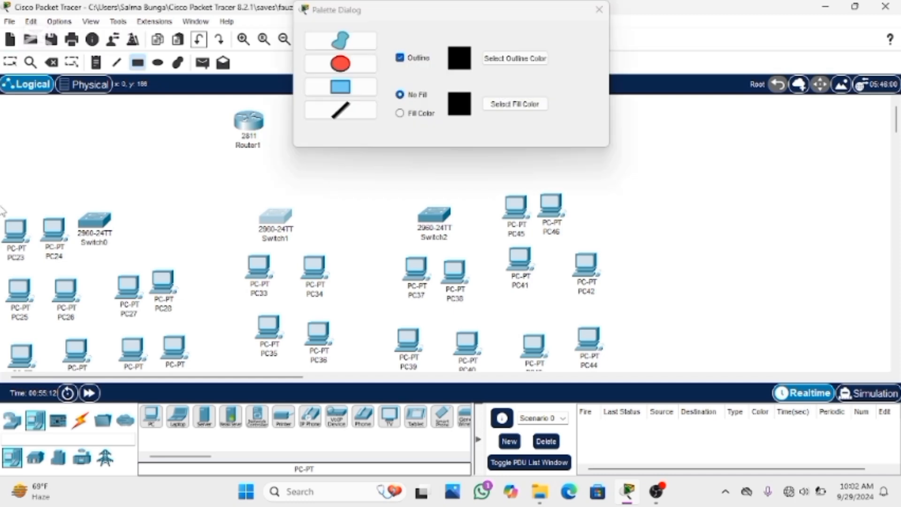
{"action": "left_click_drag", "start_coordinate": [2, 200], "coordinate": [80, 262]}
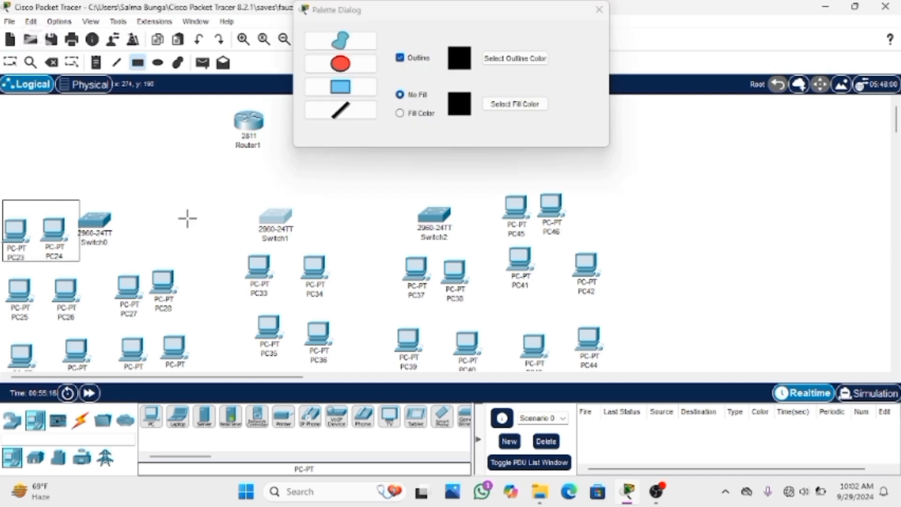
{"action": "left_click_drag", "start_coordinate": [501, 184], "coordinate": [584, 238]}
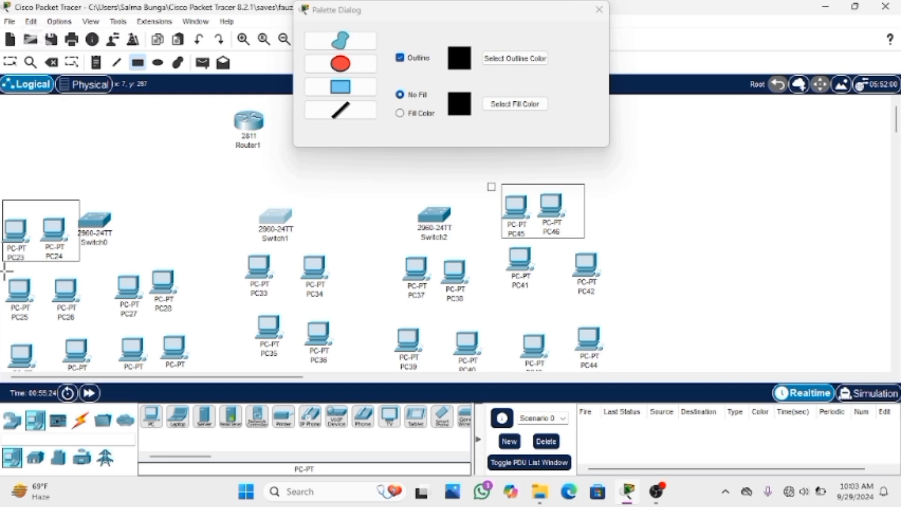
{"action": "left_click_drag", "start_coordinate": [5, 274], "coordinate": [205, 323]}
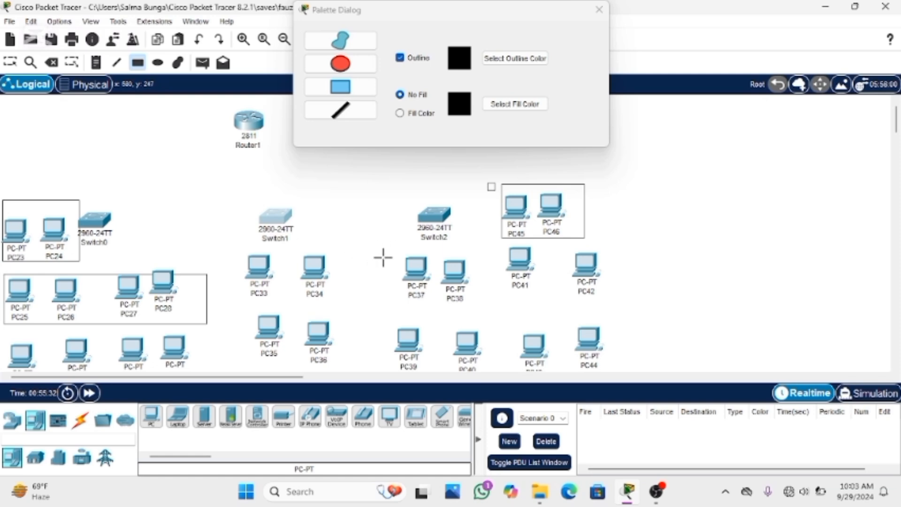
{"action": "left_click_drag", "start_coordinate": [383, 253], "coordinate": [621, 303]}
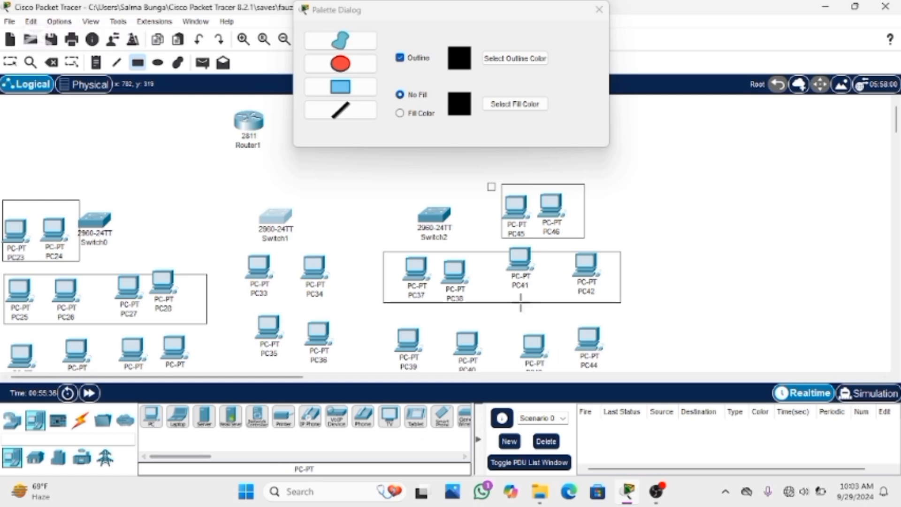
Draw unfilled black rectangles around the PC39–PC44 bottom row, the PC29–PC32 row, PC33–PC34 and PC35–PC36
{"action": "scroll", "coordinate": [512, 304], "scroll_direction": "down", "scroll_amount": 1}
{"action": "left_click_drag", "start_coordinate": [377, 289], "coordinate": [637, 342]}
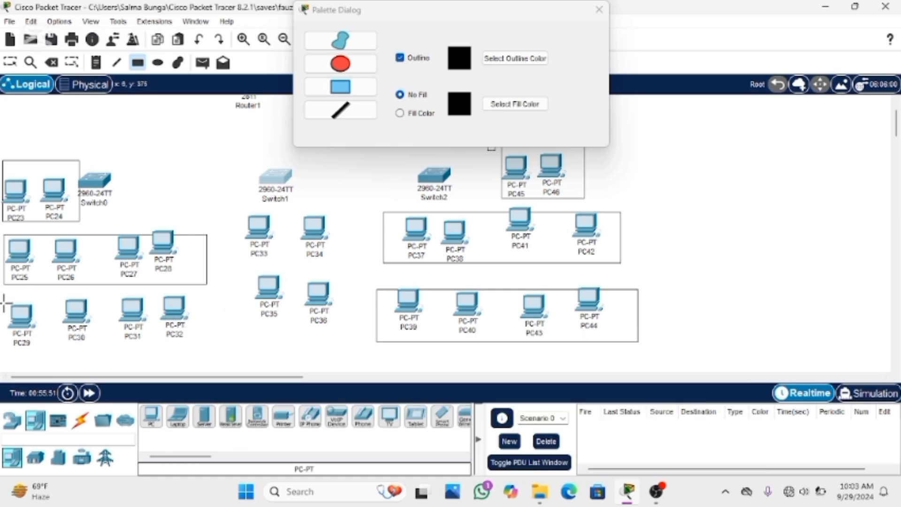
{"action": "left_click_drag", "start_coordinate": [6, 304], "coordinate": [219, 352]}
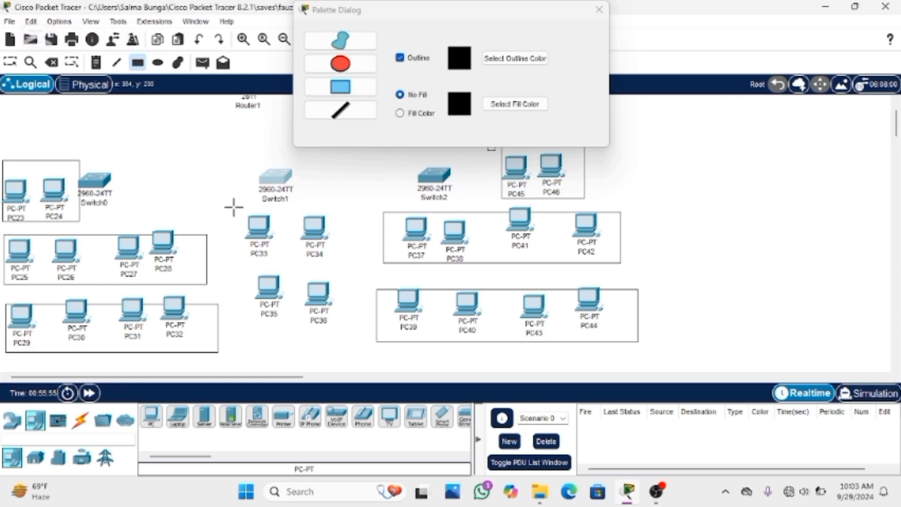
{"action": "left_click_drag", "start_coordinate": [233, 207], "coordinate": [352, 260]}
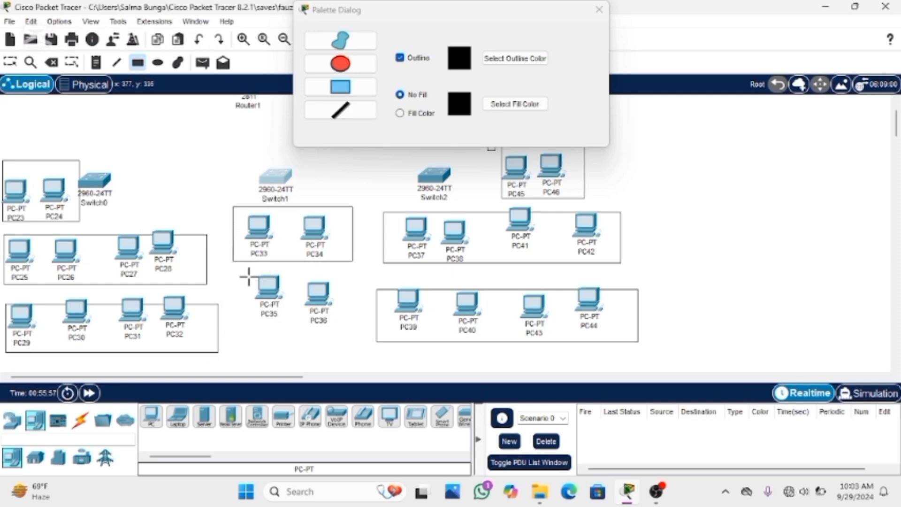
{"action": "left_click_drag", "start_coordinate": [248, 276], "coordinate": [353, 327]}
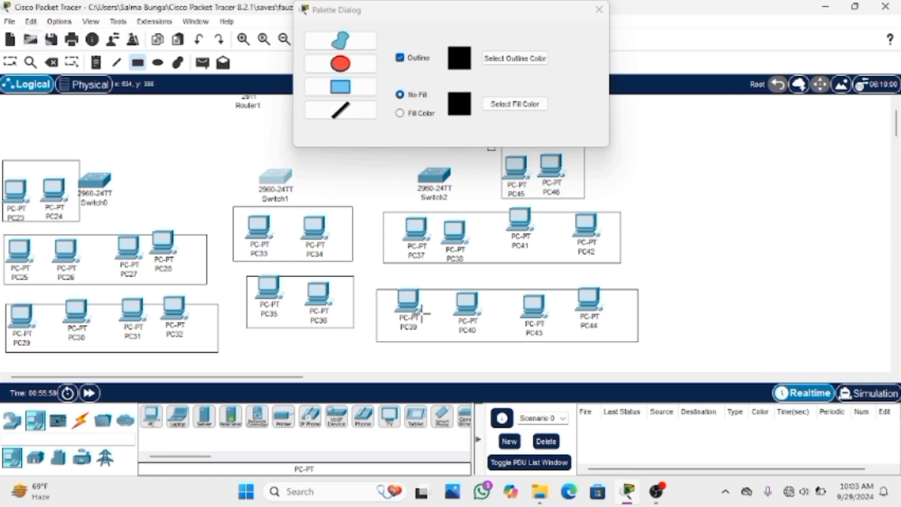
{"action": "left_click", "coordinate": [598, 10]}
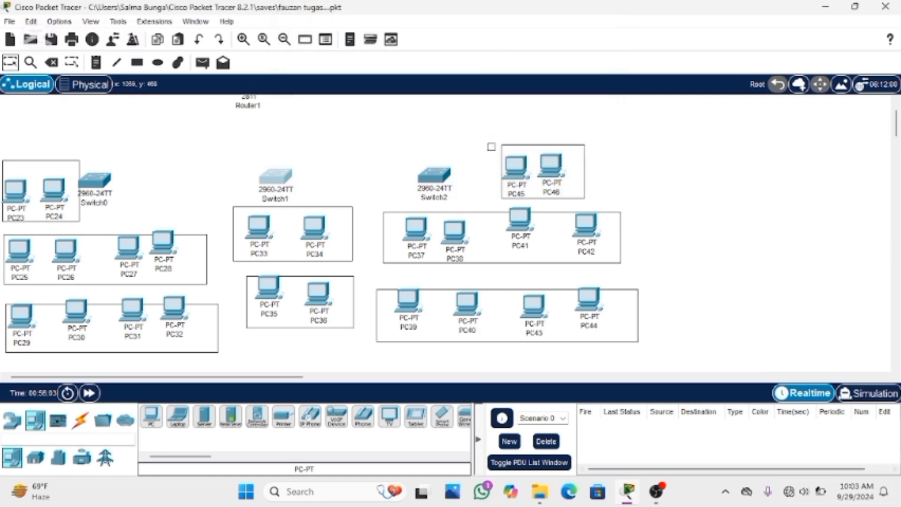
Reposition PC35, PC36, PC41, PC44, PC40 and PC39 so they sit inside their rectangles
{"action": "mouse_move", "coordinate": [820, 494]}
{"action": "mouse_move", "coordinate": [280, 299]}
{"action": "left_mouse_down"}
{"action": "mouse_move", "coordinate": [273, 302]}
{"action": "mouse_move", "coordinate": [328, 314]}
{"action": "mouse_move", "coordinate": [328, 305]}
{"action": "mouse_move", "coordinate": [286, 302]}
{"action": "left_mouse_up"}
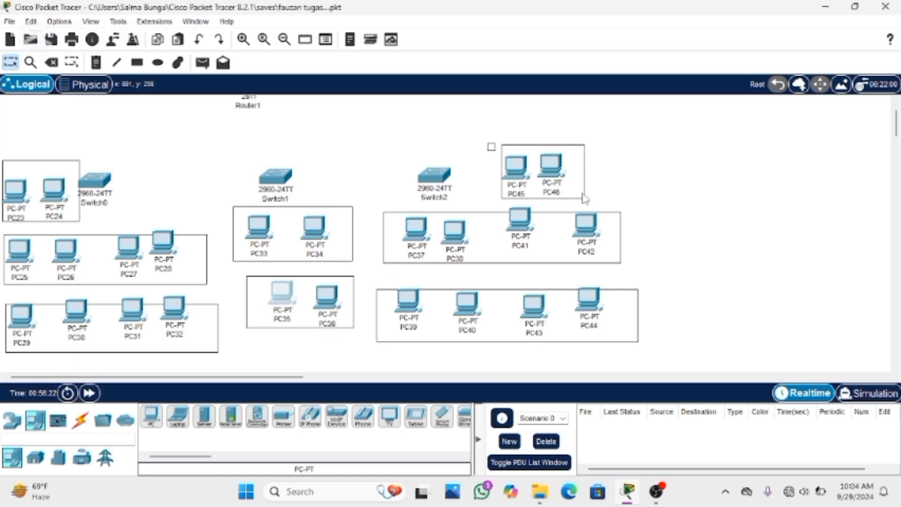
{"action": "left_click_drag", "start_coordinate": [520, 225], "coordinate": [526, 240]}
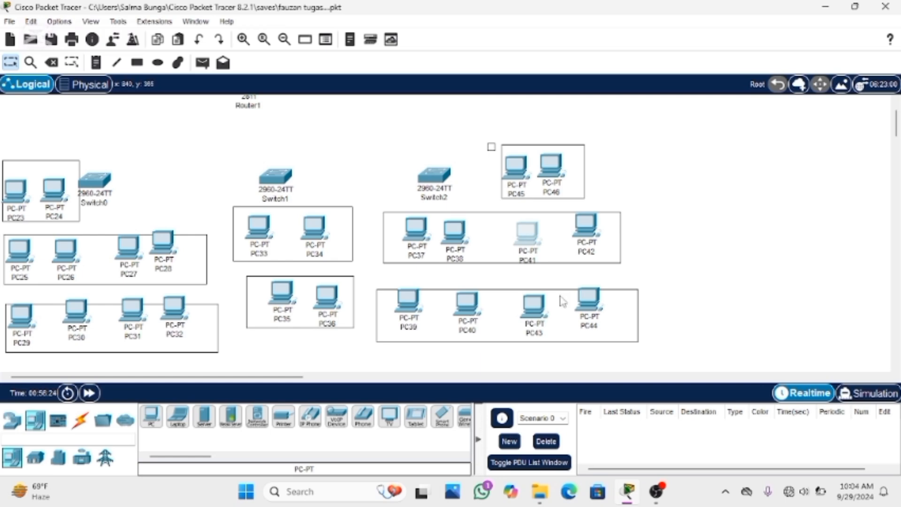
{"action": "left_click_drag", "start_coordinate": [587, 300], "coordinate": [590, 306]}
{"action": "left_click", "coordinate": [467, 304]}
{"action": "left_click_drag", "start_coordinate": [467, 300], "coordinate": [470, 309]}
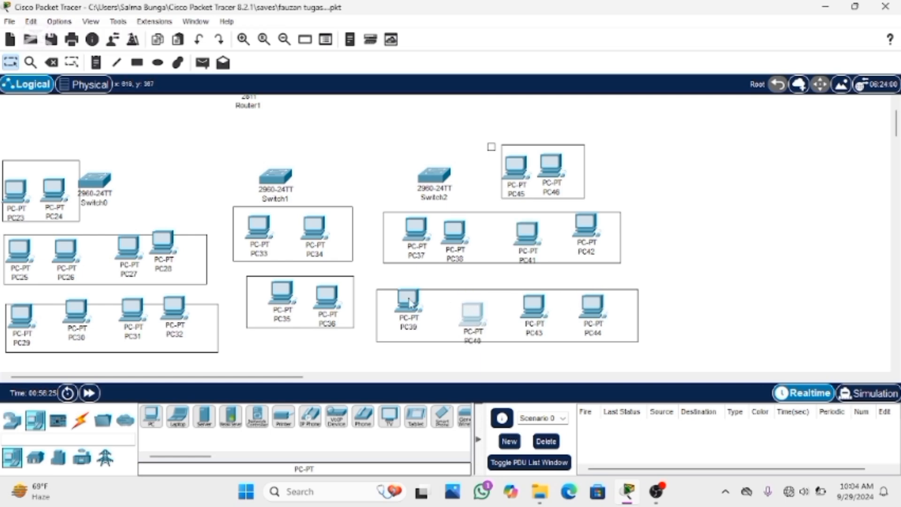
{"action": "left_click_drag", "start_coordinate": [403, 296], "coordinate": [409, 308]}
{"action": "left_click_drag", "start_coordinate": [467, 315], "coordinate": [470, 306]}
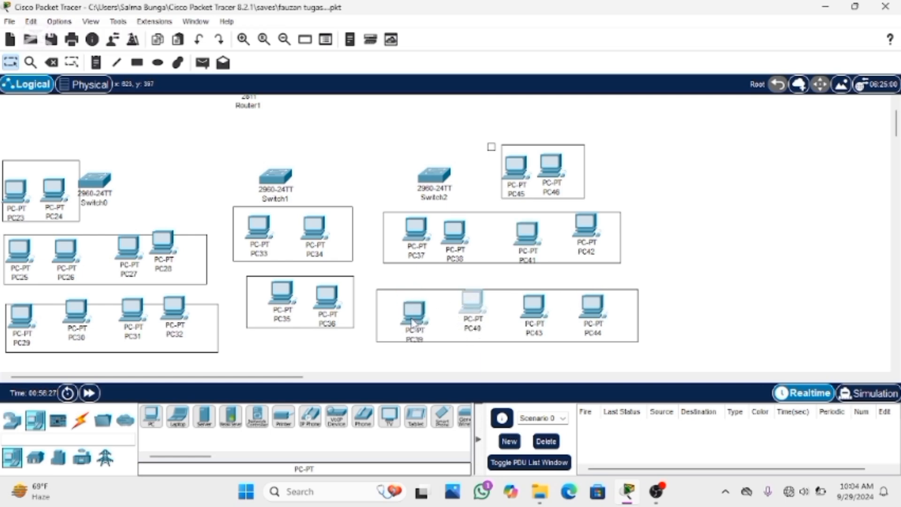
{"action": "left_click_drag", "start_coordinate": [413, 319], "coordinate": [415, 310]}
{"action": "left_click_drag", "start_coordinate": [477, 306], "coordinate": [473, 313]}
{"action": "left_click_drag", "start_coordinate": [420, 304], "coordinate": [421, 306]}
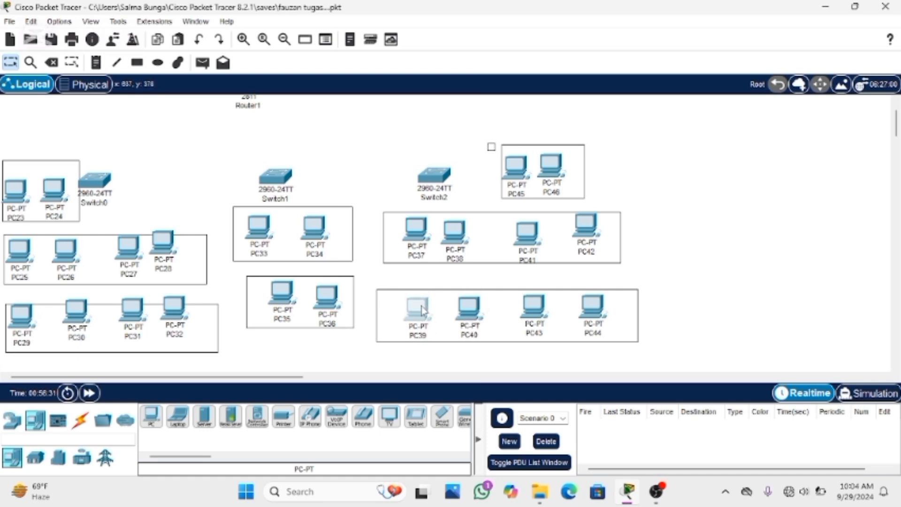
Move PC28 through PC32, except PC27's row neighbours, fully inside the two row rectangles below Switch0
{"action": "left_click_drag", "start_coordinate": [176, 315], "coordinate": [137, 322]}
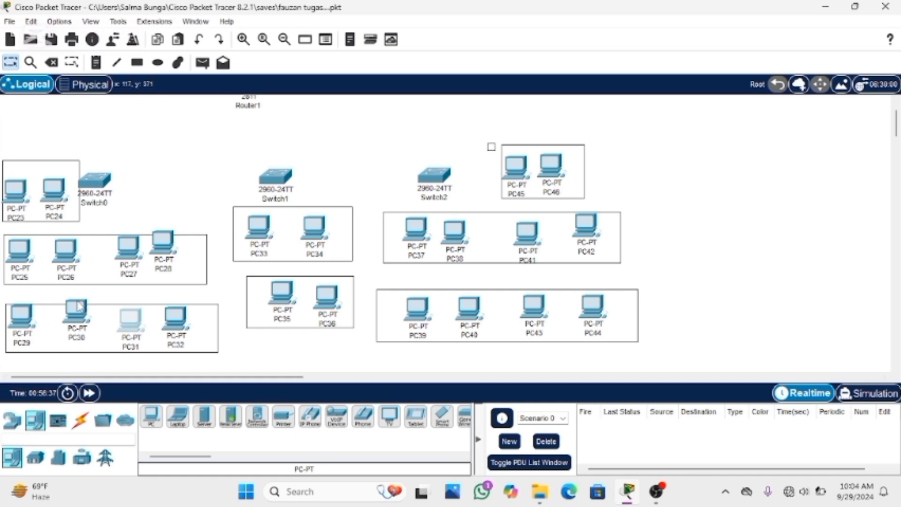
{"action": "mouse_move", "coordinate": [79, 307]}
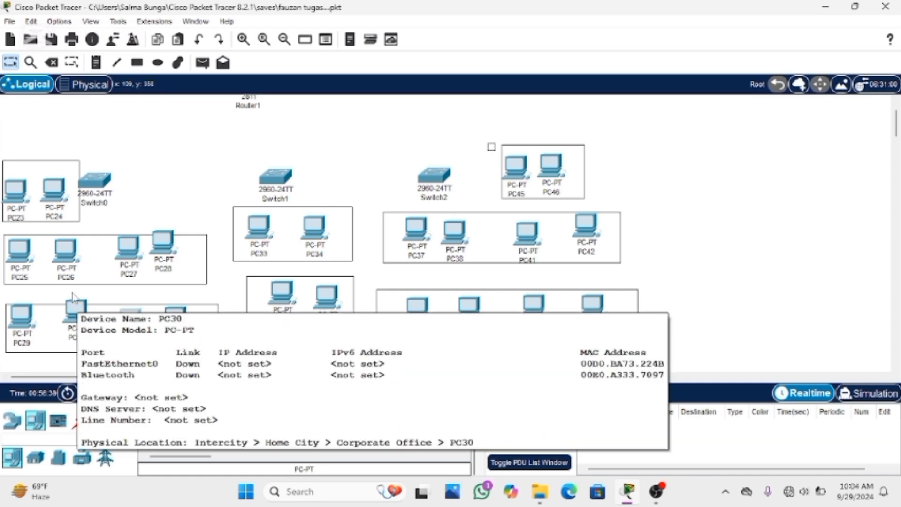
{"action": "left_click_drag", "start_coordinate": [73, 312], "coordinate": [75, 323]}
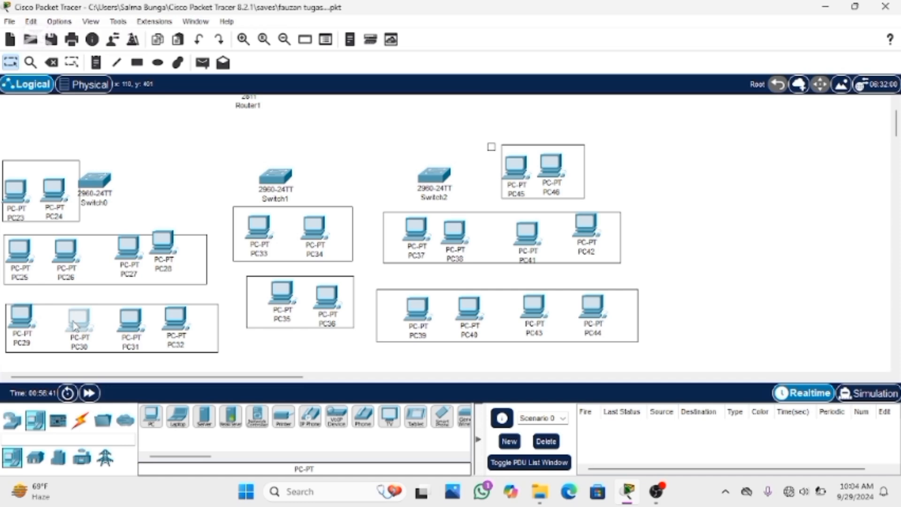
{"action": "left_click_drag", "start_coordinate": [20, 324], "coordinate": [21, 329]}
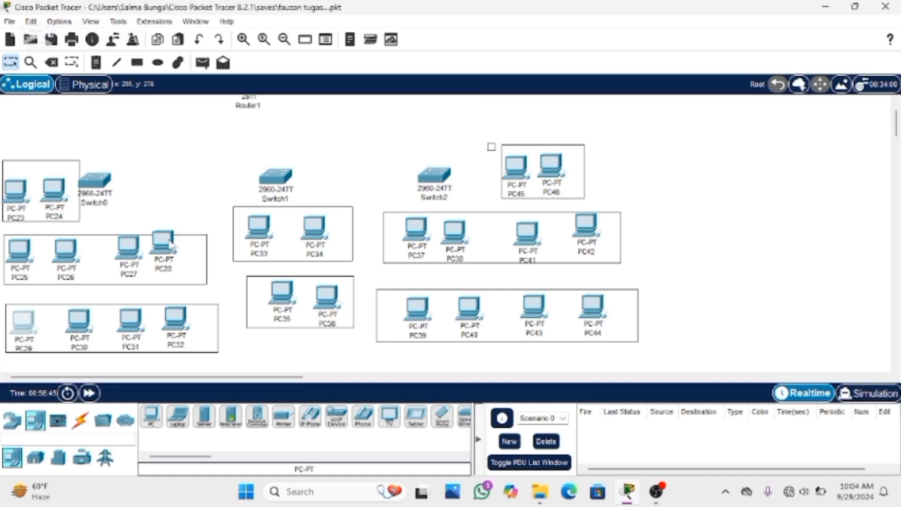
{"action": "mouse_move", "coordinate": [169, 239]}
{"action": "left_mouse_down"}
{"action": "mouse_move", "coordinate": [170, 253]}
{"action": "mouse_move", "coordinate": [174, 246]}
{"action": "left_mouse_up"}
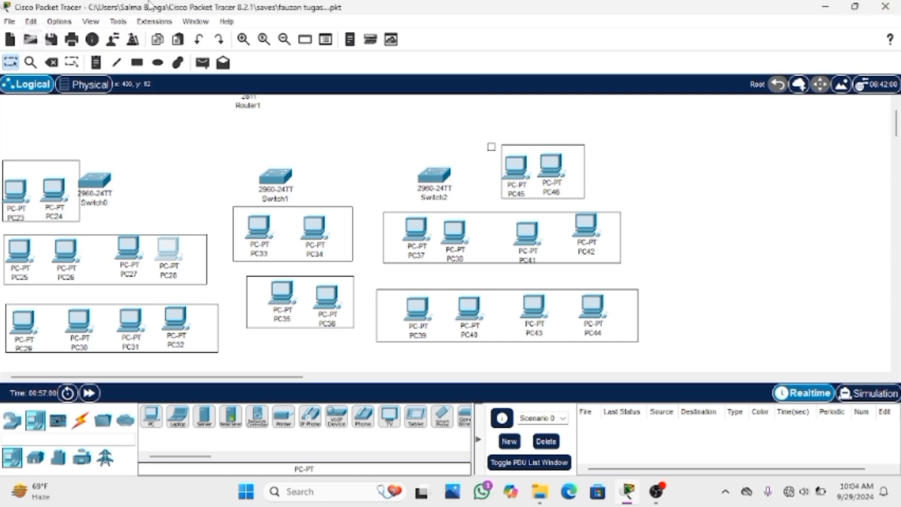
Delete the small stray rectangle beside the PC45–PC46 box, keeping PC28
{"action": "left_click", "coordinate": [52, 63]}
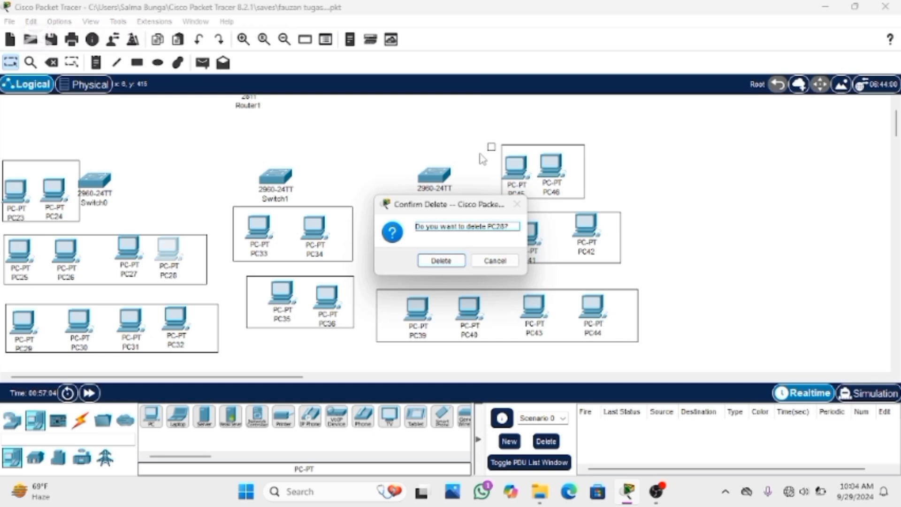
{"action": "left_click", "coordinate": [494, 261]}
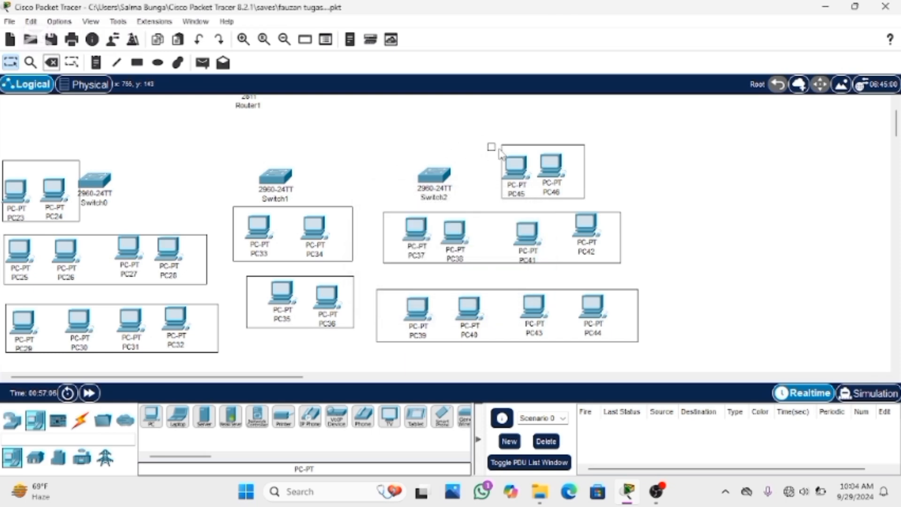
{"action": "left_click", "coordinate": [484, 143]}
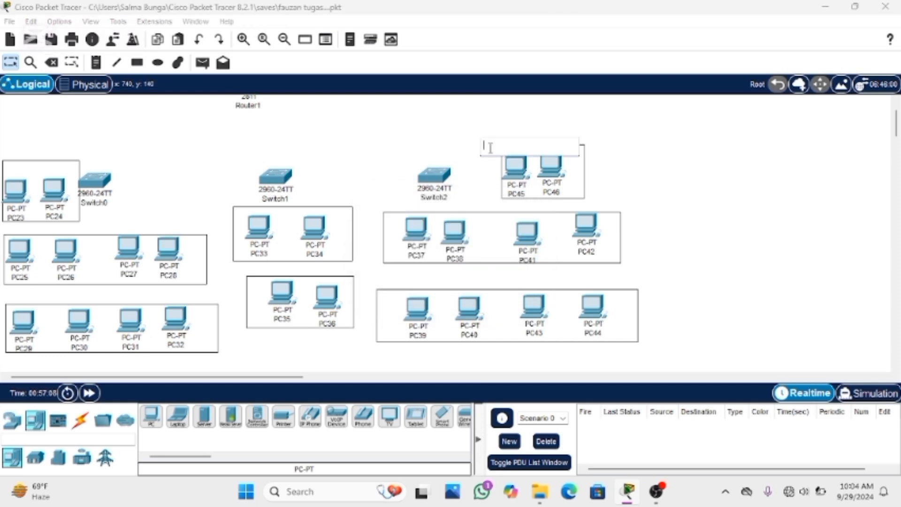
{"action": "left_click", "coordinate": [9, 65]}
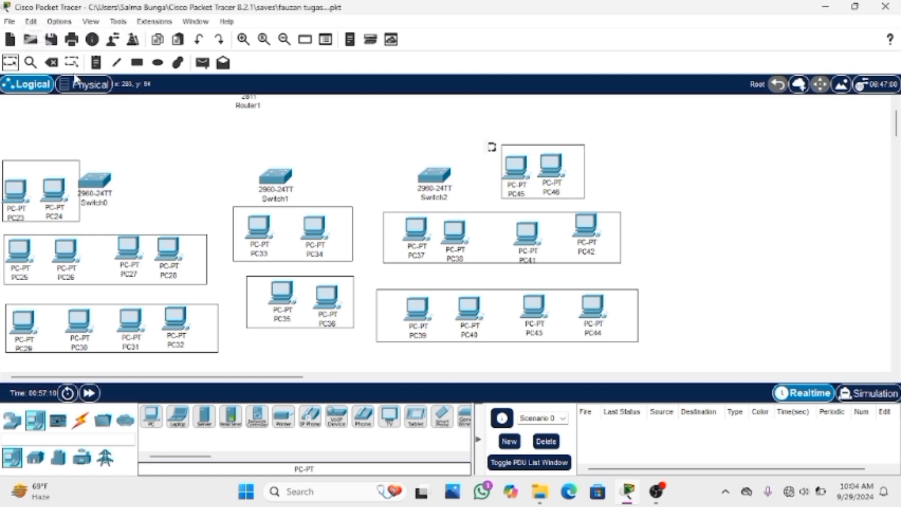
{"action": "left_click", "coordinate": [56, 65]}
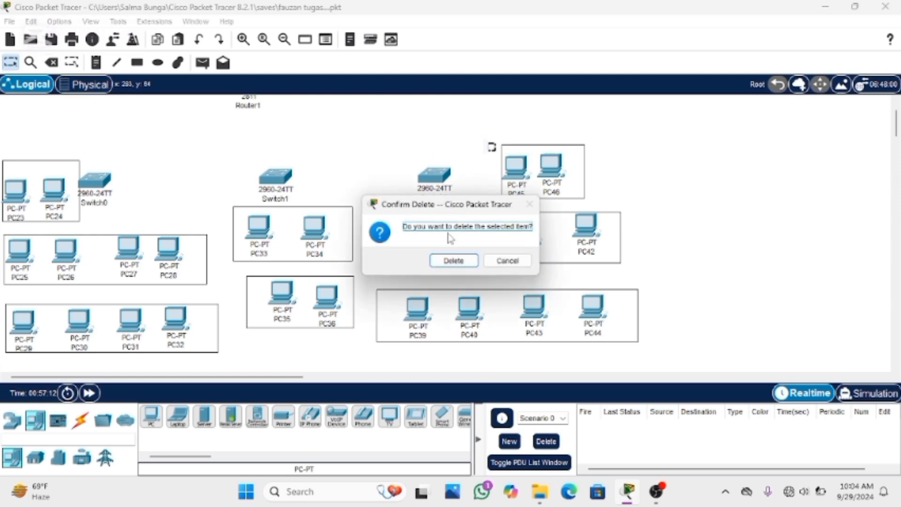
{"action": "left_click", "coordinate": [453, 261]}
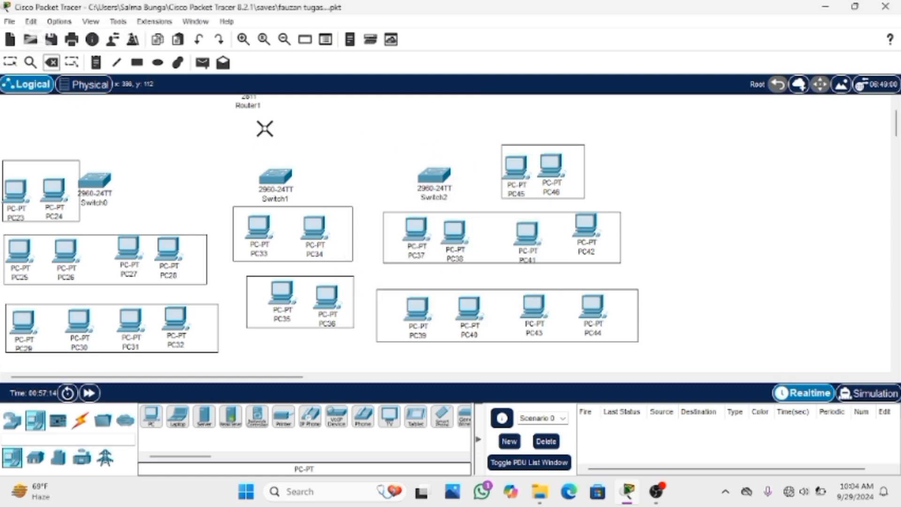
{"action": "left_click", "coordinate": [10, 63]}
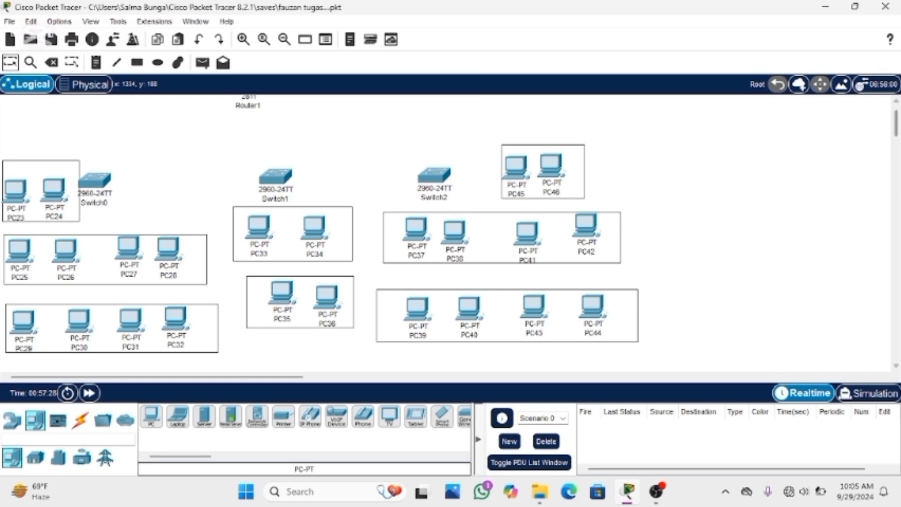
Connect Router1 to Switch1 with an automatically chosen cable and shift Switch1 to sit beneath the router
{"action": "scroll", "coordinate": [518, 185], "scroll_direction": "up", "scroll_amount": 1}
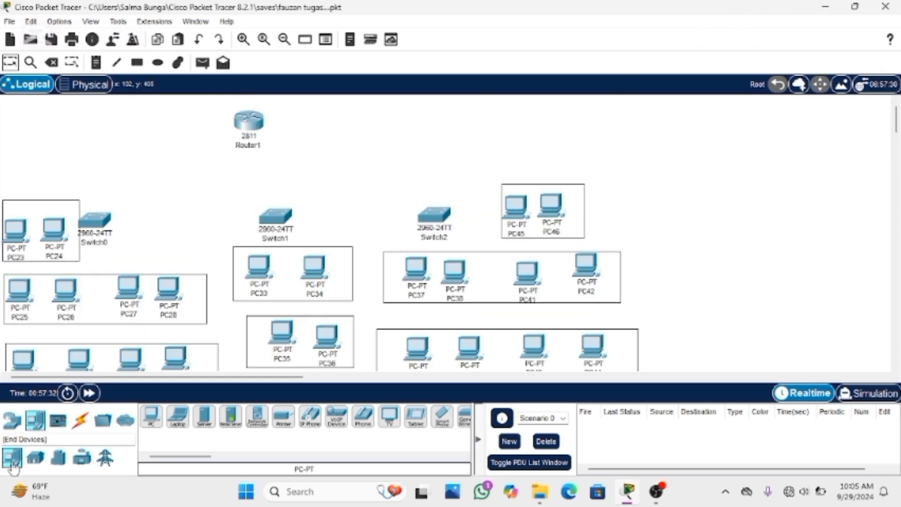
{"action": "left_click", "coordinate": [80, 420]}
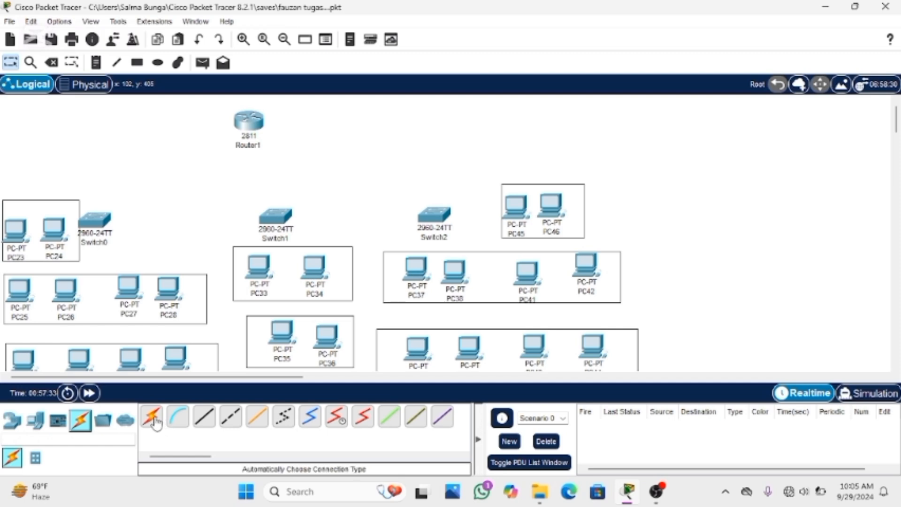
{"action": "left_click", "coordinate": [153, 418]}
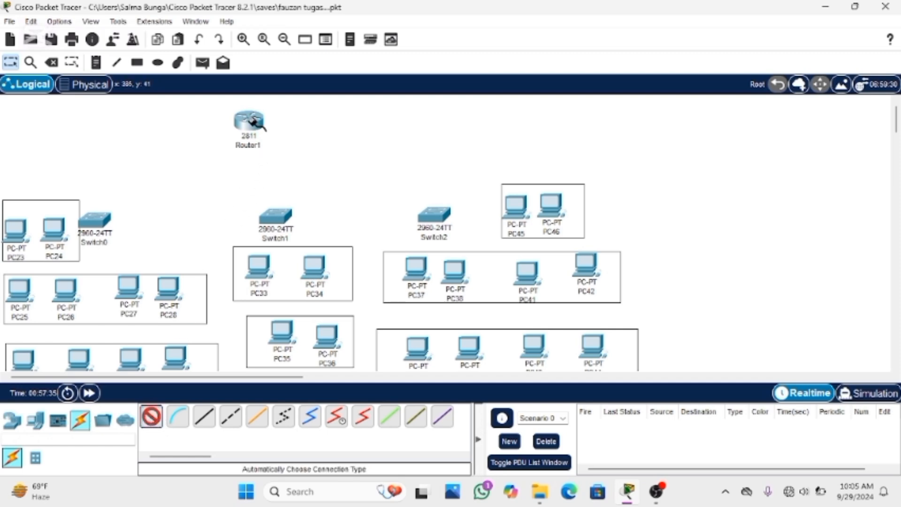
{"action": "left_click", "coordinate": [248, 143]}
{"action": "left_click", "coordinate": [276, 220]}
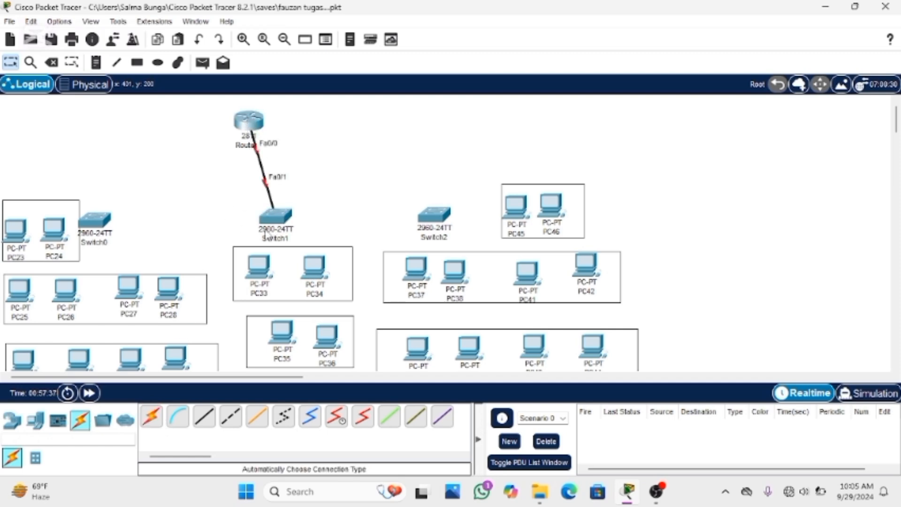
{"action": "left_click_drag", "start_coordinate": [279, 228], "coordinate": [261, 224]}
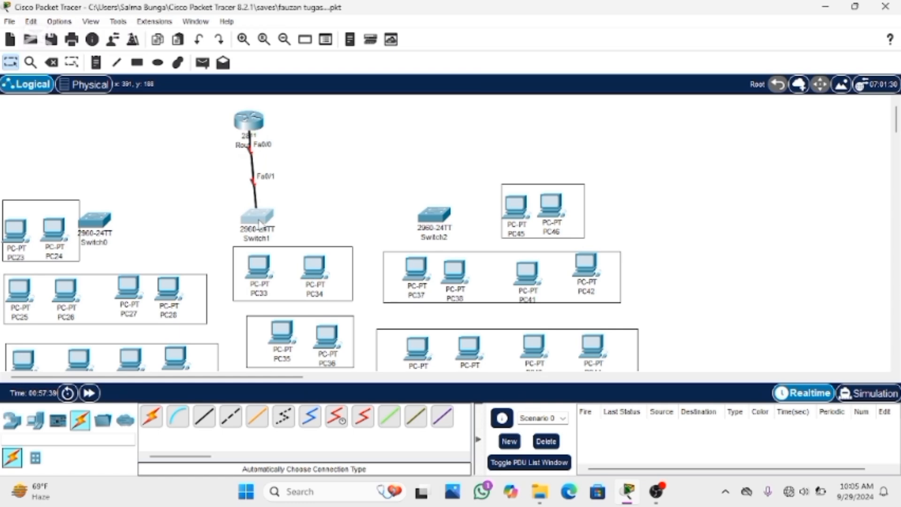
Link Switch1 to Switch0 and to Switch2 with automatically chosen connections
{"action": "left_click", "coordinate": [149, 414]}
{"action": "left_click", "coordinate": [255, 217]}
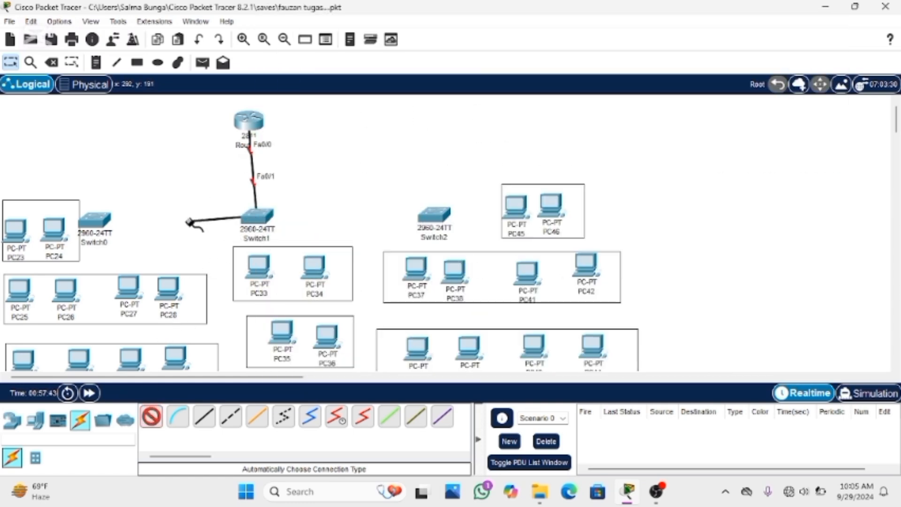
{"action": "left_click", "coordinate": [96, 220]}
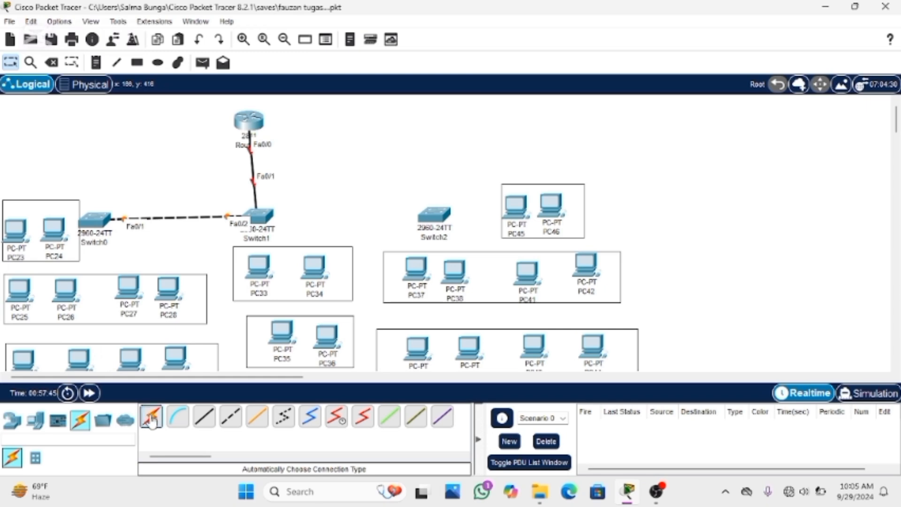
{"action": "left_click", "coordinate": [151, 417]}
{"action": "left_click", "coordinate": [259, 216]}
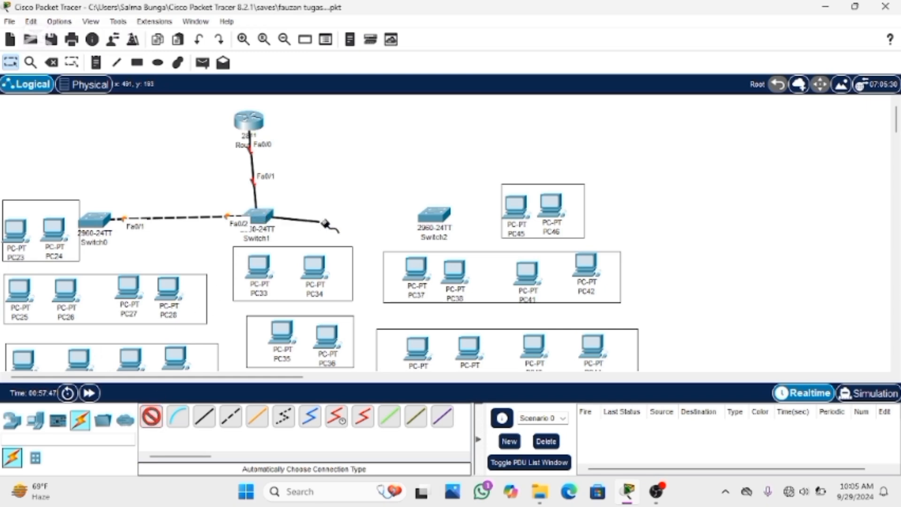
{"action": "left_click", "coordinate": [434, 217]}
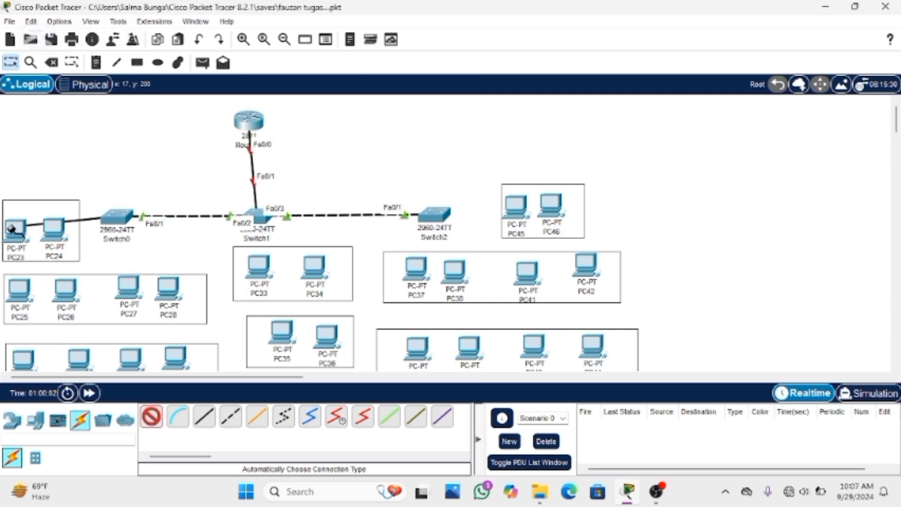
Move Switch0 away from the PC23–PC24 box and cable it to PC23, PC25 and PC26 with automatic connections
{"action": "left_click", "coordinate": [115, 217]}
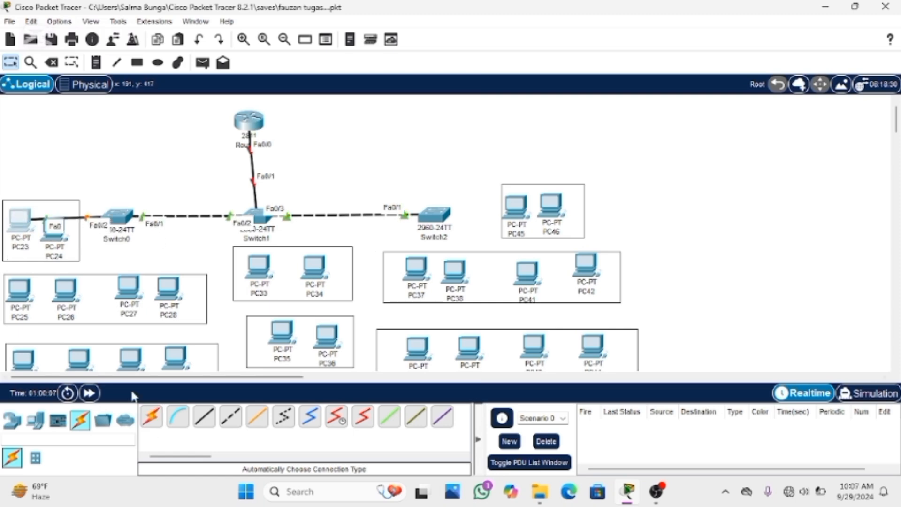
{"action": "left_click", "coordinate": [150, 417]}
{"action": "left_click", "coordinate": [117, 218]}
{"action": "left_click", "coordinate": [18, 288]}
{"action": "left_click", "coordinate": [150, 417]}
{"action": "left_click", "coordinate": [117, 218]}
{"action": "left_click", "coordinate": [66, 289]}
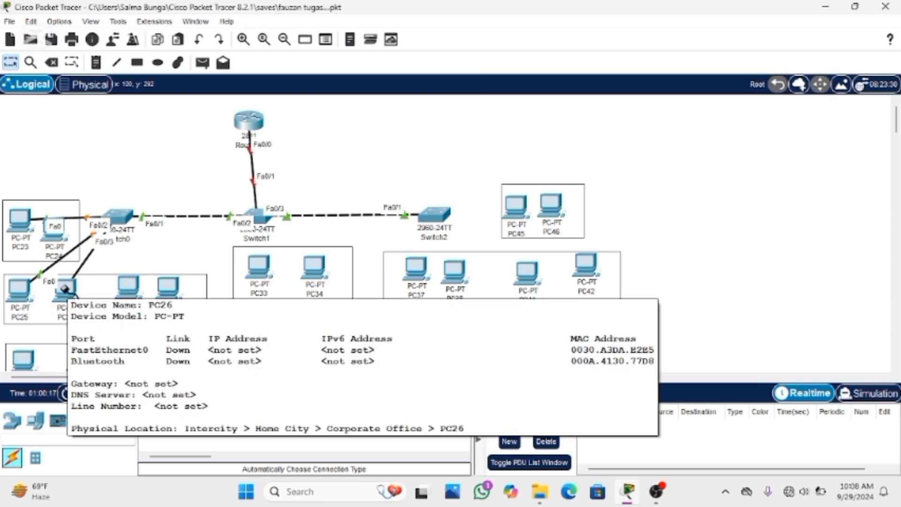
Cable Switch0 to PC29 and PC30 in the bottom row using the automatic connection type
{"action": "left_click", "coordinate": [118, 219]}
{"action": "left_click", "coordinate": [23, 359]}
{"action": "left_click", "coordinate": [151, 417]}
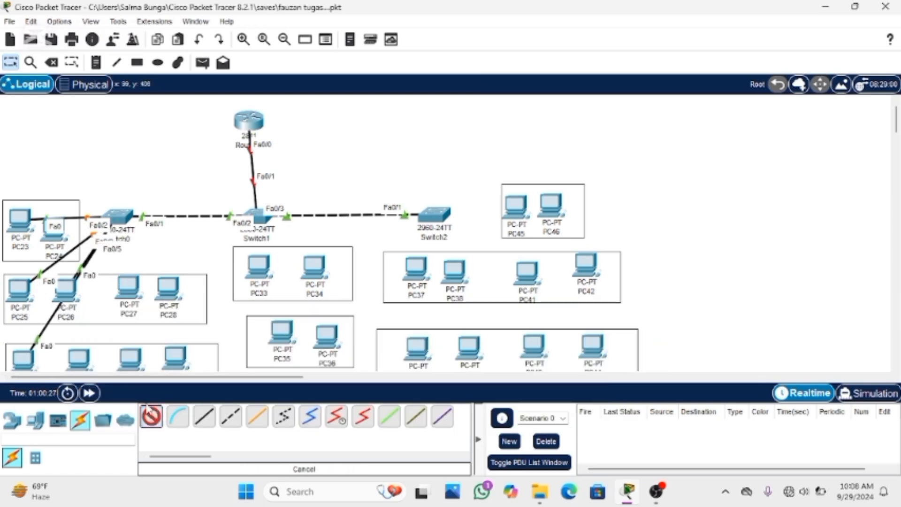
{"action": "left_click", "coordinate": [119, 219]}
{"action": "left_click", "coordinate": [79, 359]}
Cable Switch0 to PC27, PC31 and PC32 using the automatic connection type
{"action": "left_click", "coordinate": [152, 417]}
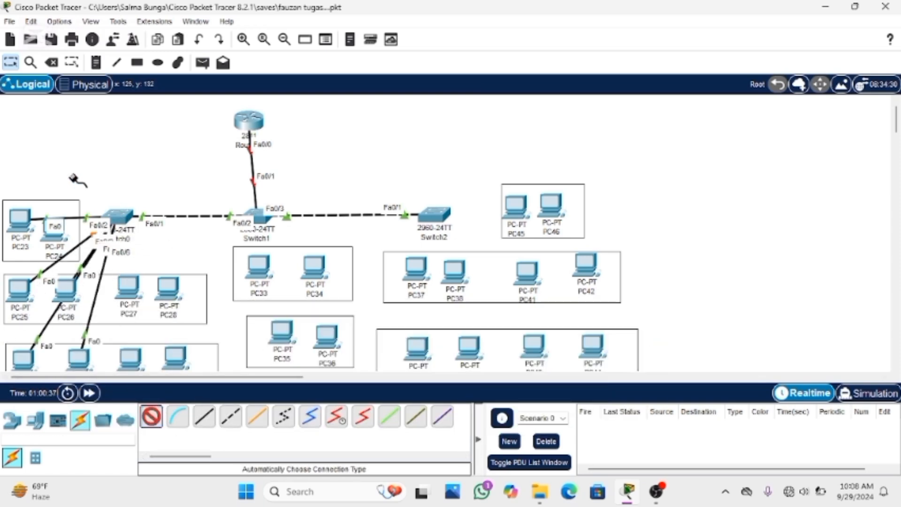
{"action": "left_click", "coordinate": [117, 218]}
{"action": "left_click", "coordinate": [127, 288]}
{"action": "left_click", "coordinate": [151, 416]}
{"action": "left_click", "coordinate": [119, 219]}
{"action": "left_click", "coordinate": [130, 358]}
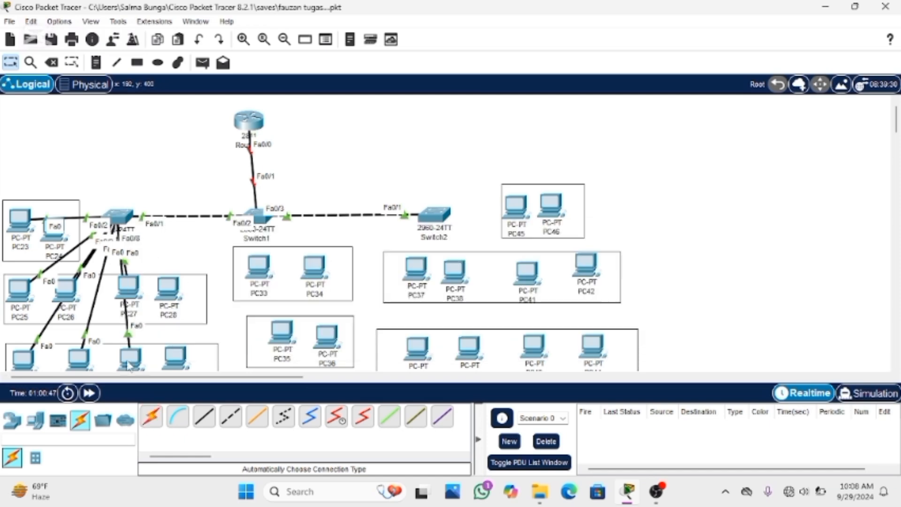
{"action": "left_click", "coordinate": [151, 416]}
{"action": "left_click", "coordinate": [118, 218]}
{"action": "left_click", "coordinate": [177, 356]}
Cable Switch1 to PC33 and PC34 using the automatic connection type
{"action": "left_click", "coordinate": [151, 417]}
{"action": "left_click", "coordinate": [255, 216]}
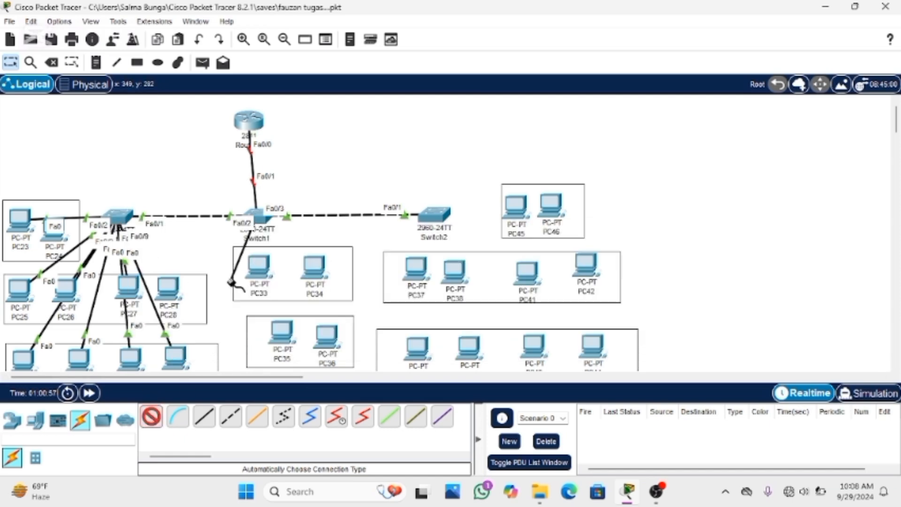
{"action": "left_click", "coordinate": [259, 266]}
{"action": "left_click", "coordinate": [151, 416]}
{"action": "left_click", "coordinate": [260, 217]}
{"action": "left_click", "coordinate": [314, 266]}
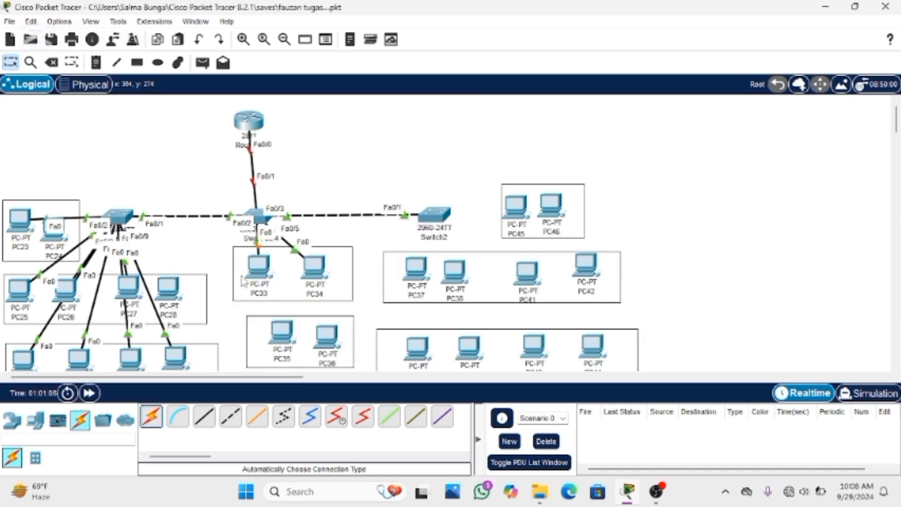
Cable Switch1 to PC35 and PC36 using the automatic connection type
{"action": "left_click", "coordinate": [152, 416]}
{"action": "left_click", "coordinate": [259, 217]}
{"action": "left_click", "coordinate": [282, 332]}
{"action": "left_click", "coordinate": [151, 416]}
{"action": "left_click", "coordinate": [260, 217]}
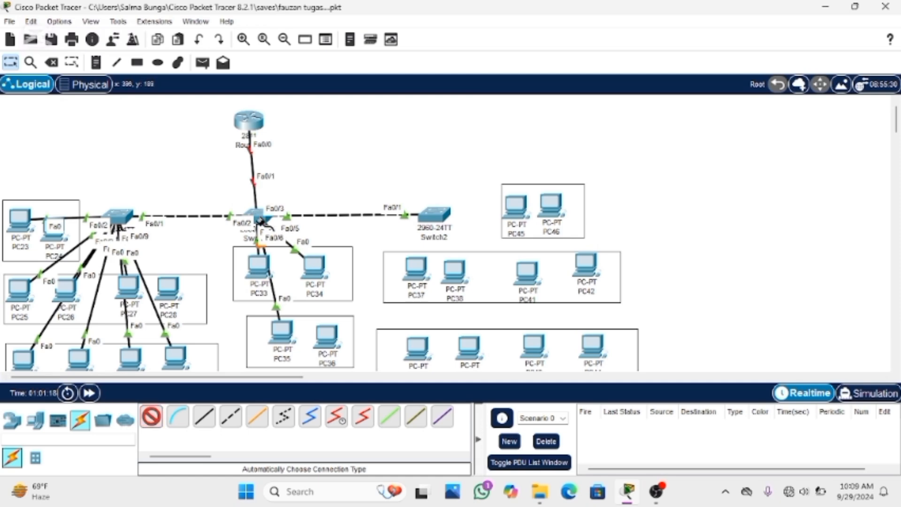
{"action": "left_click", "coordinate": [326, 334]}
Cable Switch2 to PC46, PC37 and PC38 using the automatic connection type
{"action": "left_click", "coordinate": [152, 417]}
{"action": "left_click", "coordinate": [434, 216]}
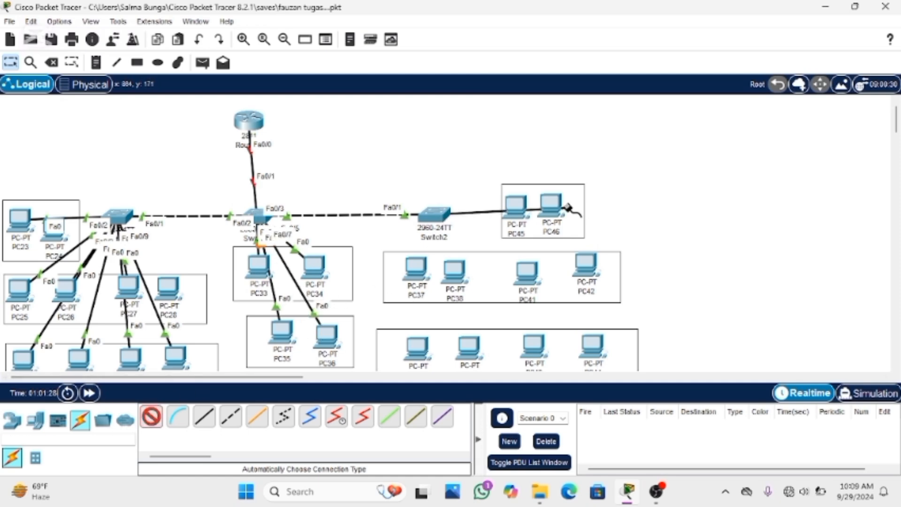
{"action": "left_click", "coordinate": [518, 206]}
{"action": "left_click", "coordinate": [151, 417]}
{"action": "left_click", "coordinate": [434, 217]}
{"action": "left_click", "coordinate": [396, 270]}
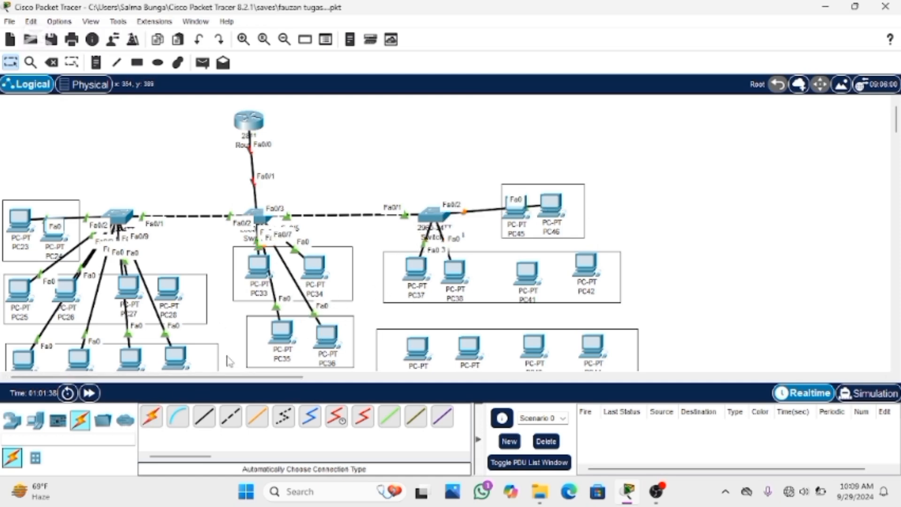
Cable Switch2 to PC39 and PC40 in the bottom row using the automatic connection type
{"action": "left_click", "coordinate": [152, 417]}
{"action": "left_click", "coordinate": [434, 217]}
{"action": "left_click", "coordinate": [417, 348]}
{"action": "left_click", "coordinate": [152, 417]}
{"action": "left_click", "coordinate": [434, 217]}
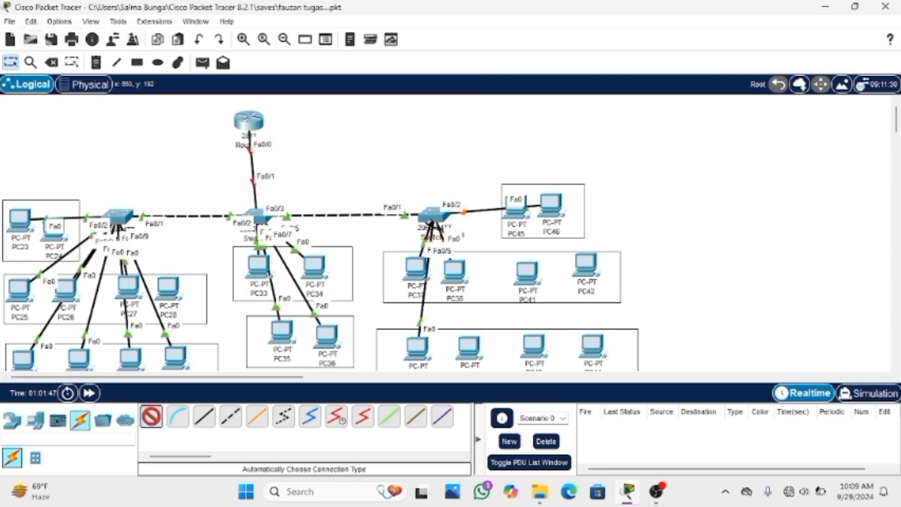
{"action": "left_click", "coordinate": [469, 346]}
Cable Switch2 to PC43 and PC44 in the bottom row using the automatic connection type
{"action": "left_click", "coordinate": [151, 417]}
{"action": "left_click", "coordinate": [434, 216]}
{"action": "left_click", "coordinate": [533, 347]}
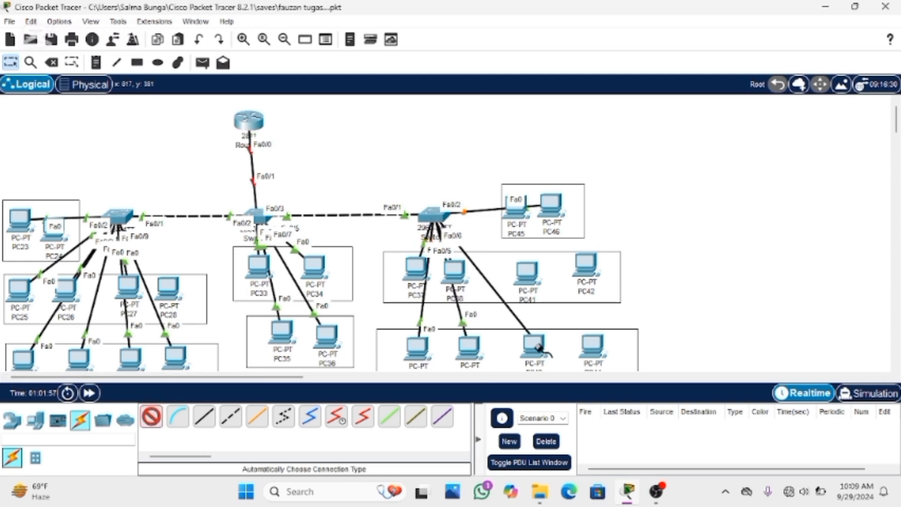
{"action": "left_click", "coordinate": [151, 416]}
{"action": "left_click", "coordinate": [436, 216]}
{"action": "left_click", "coordinate": [590, 347]}
Cable Switch2 to PC41 and PC42 using the automatic connection type
{"action": "left_click", "coordinate": [151, 416]}
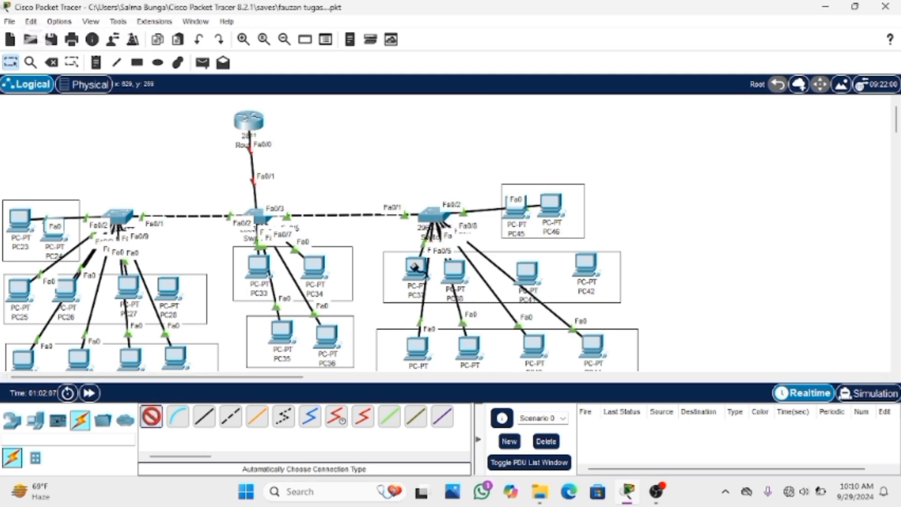
{"action": "left_click", "coordinate": [434, 216]}
{"action": "left_click", "coordinate": [526, 273]}
{"action": "left_click", "coordinate": [151, 417]}
{"action": "left_click", "coordinate": [434, 217]}
{"action": "left_click", "coordinate": [586, 265]}
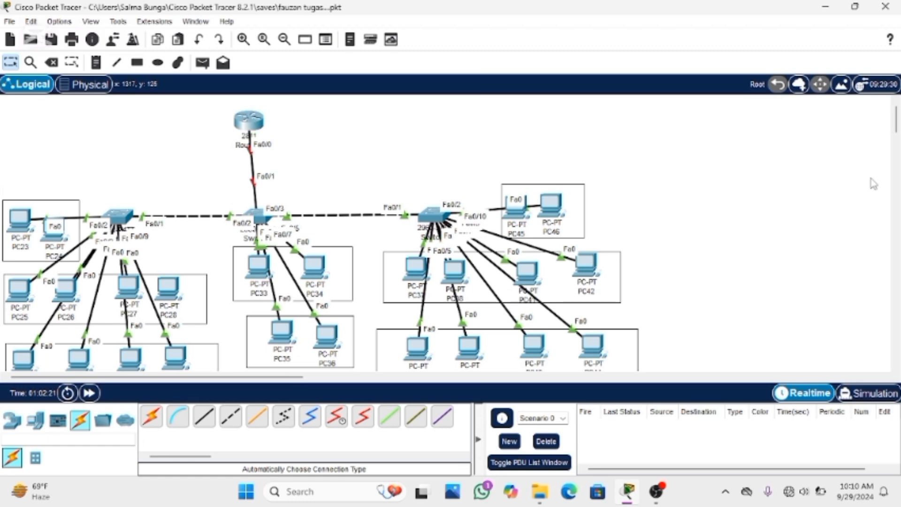
Place text notes reading "vlan10" above the PC23–PC24 box and beside the PC45–PC46 box
{"action": "left_click", "coordinate": [96, 62]}
{"action": "left_click", "coordinate": [40, 185]}
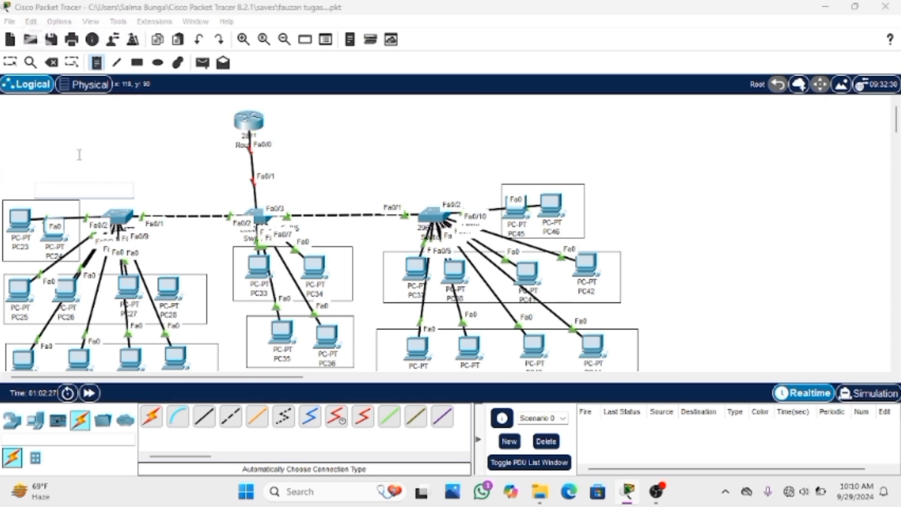
{"action": "type", "text": "vlan10"}
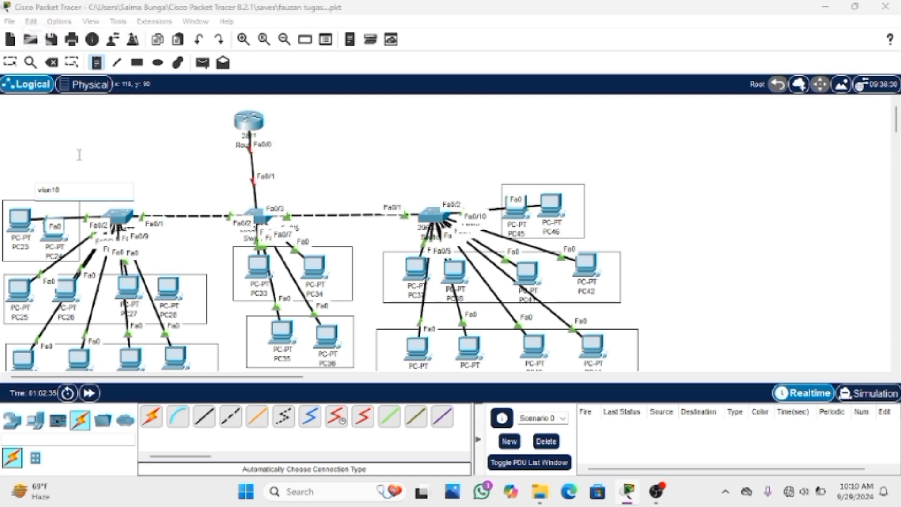
{"action": "left_click", "coordinate": [591, 168]}
{"action": "type", "text": "vlan10"}
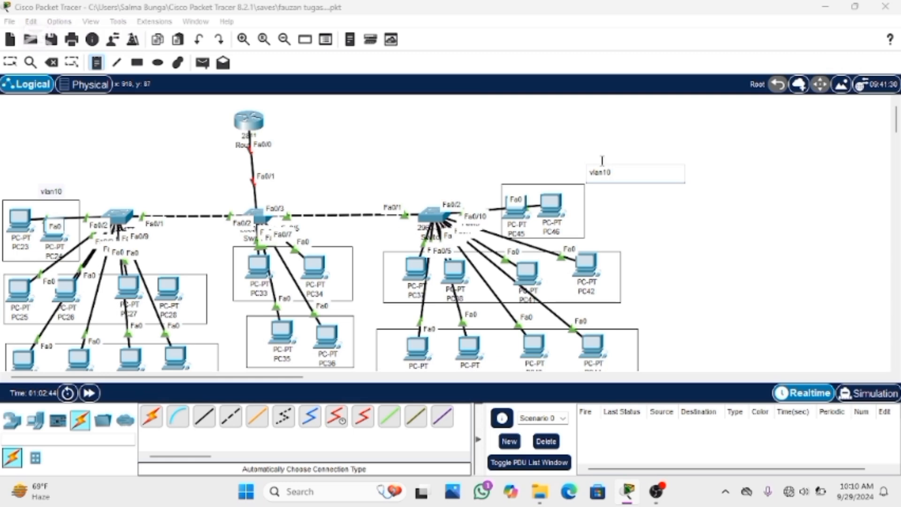
Place text notes reading "vlan20" above the PC25–PC28 box and beside the box containing PC42
{"action": "left_click", "coordinate": [159, 261]}
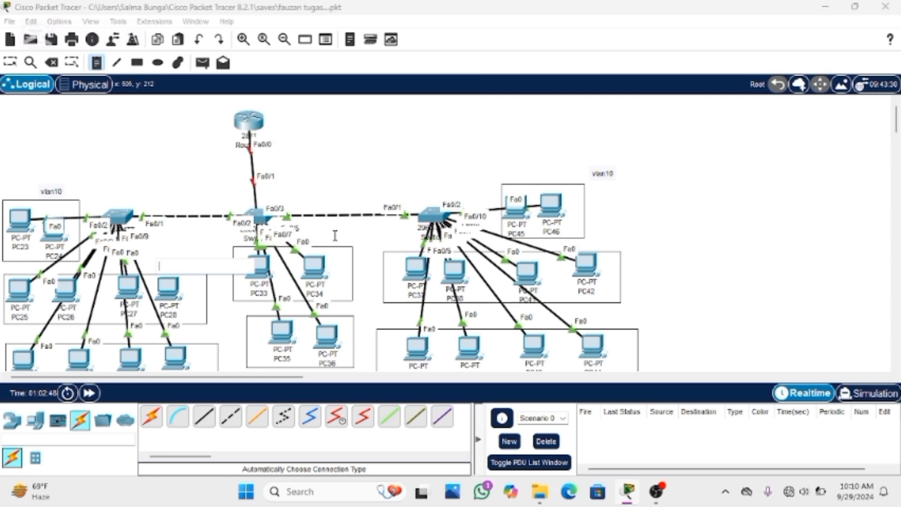
{"action": "type", "text": "vlan"}
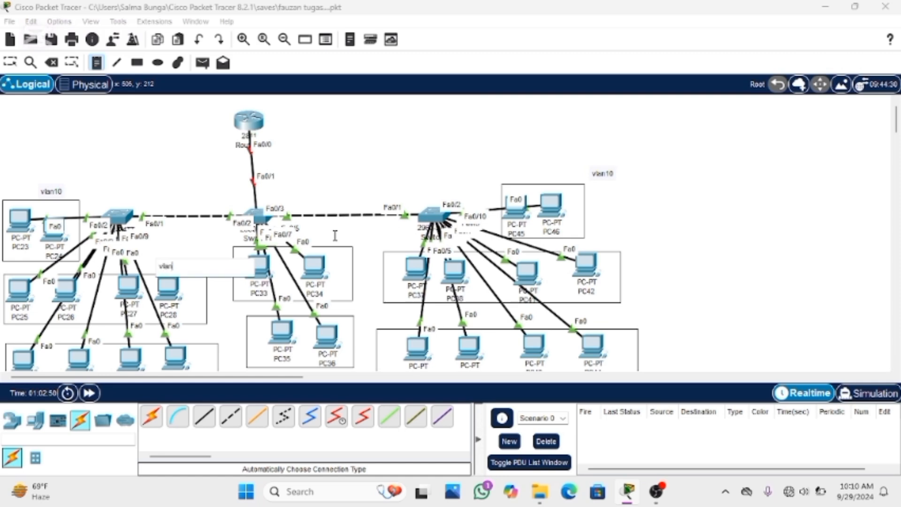
{"action": "type", "text": "20"}
{"action": "left_click", "coordinate": [632, 266]}
{"action": "type", "text": "vlan20"}
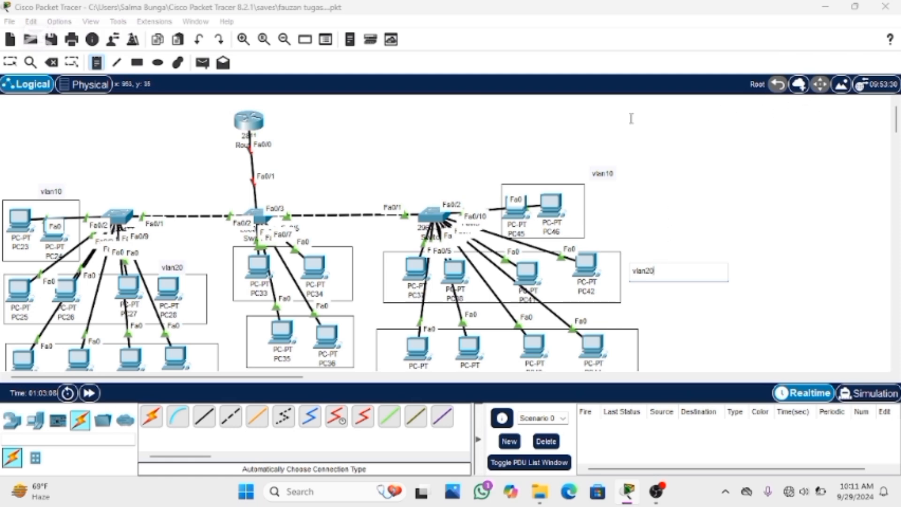
Place a text note reading "vlan 30" below the PC29–PC32 box
{"action": "scroll", "coordinate": [629, 117], "scroll_direction": "down", "scroll_amount": 3}
{"action": "left_click", "coordinate": [146, 327]}
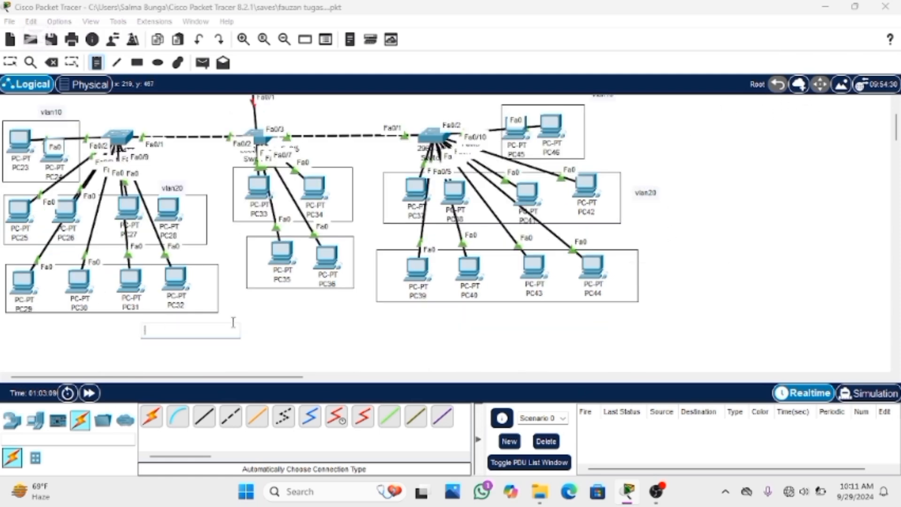
{"action": "type", "text": "vlan"}
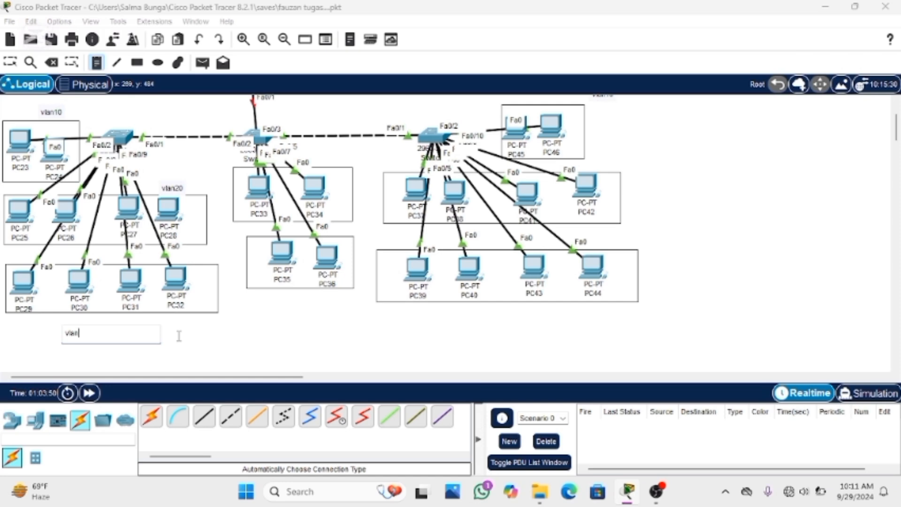
{"action": "type", "text": " 30"}
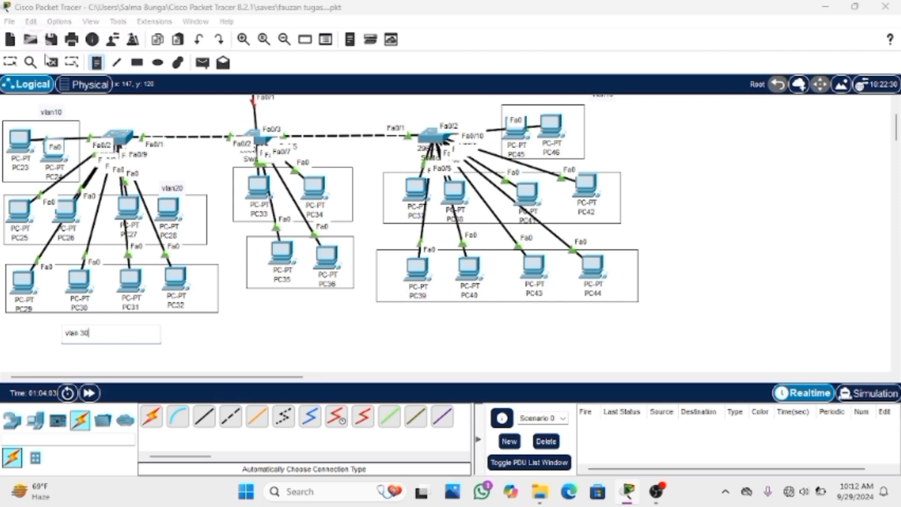
Place a "vlan20" note just below the box ending at PC42 and a "vlan30" note below the box containing PC39, PC40, PC43 and PC44
{"action": "left_click", "coordinate": [604, 225]}
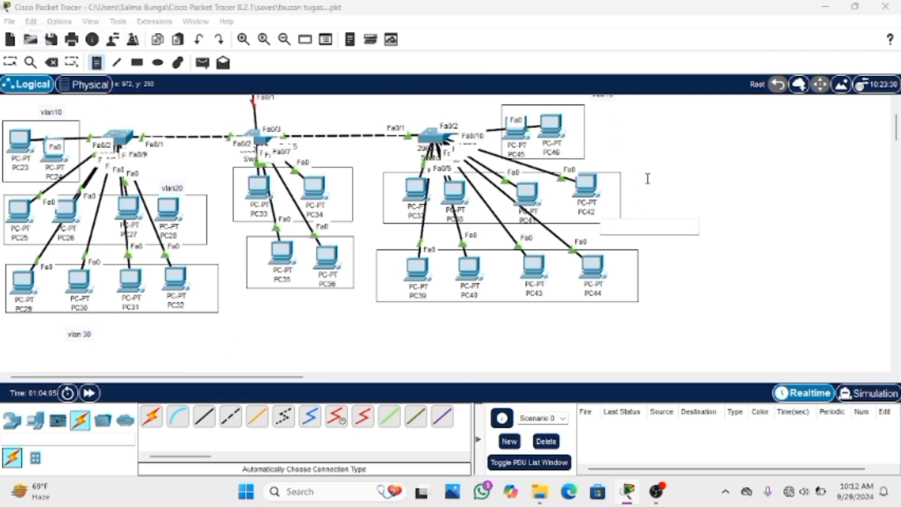
{"action": "type", "text": "vlan20"}
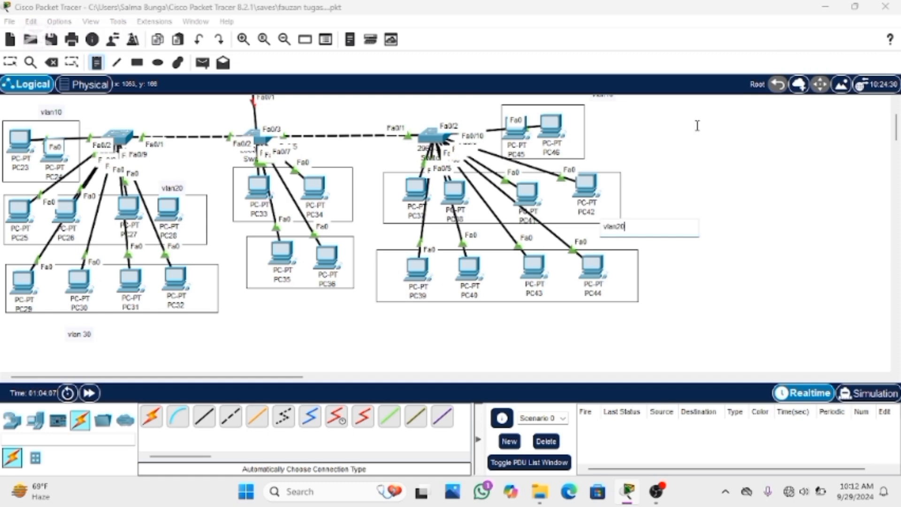
{"action": "left_click", "coordinate": [516, 312]}
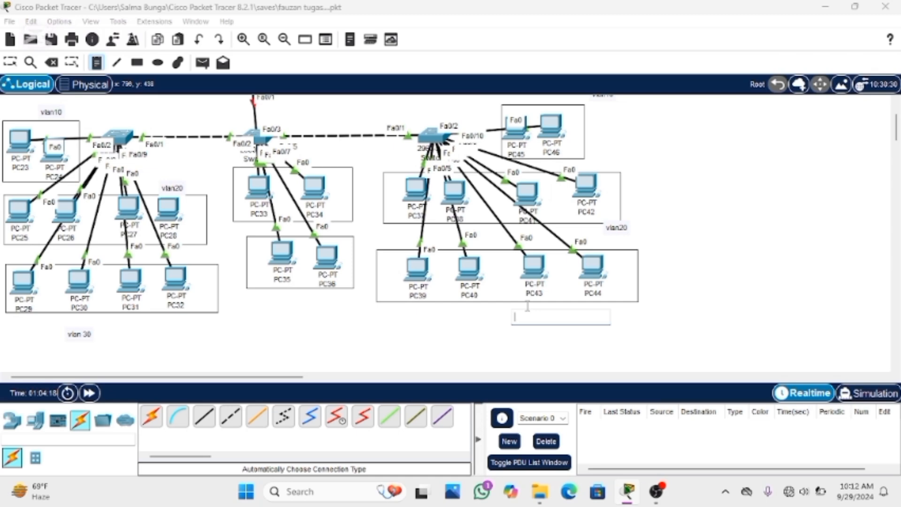
{"action": "type", "text": "vlan30"}
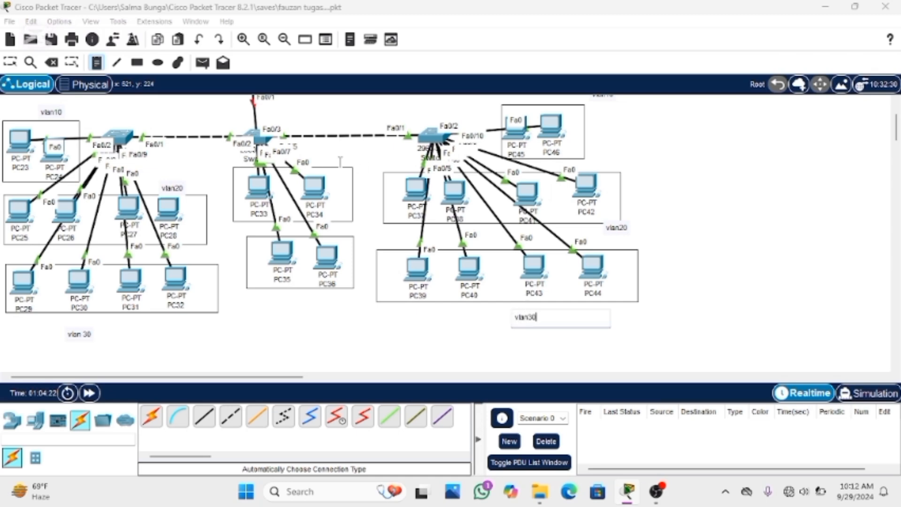
Place a "vlan40" note above the PC33–PC34 box and a "vlan50" note below the PC35–PC36 box
{"action": "left_click", "coordinate": [334, 159]}
{"action": "type", "text": "vlan40"}
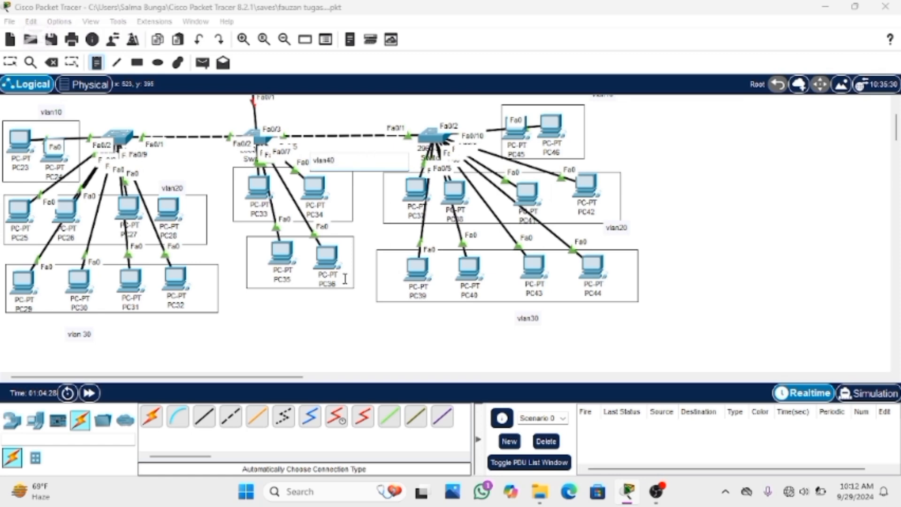
{"action": "left_click", "coordinate": [317, 300]}
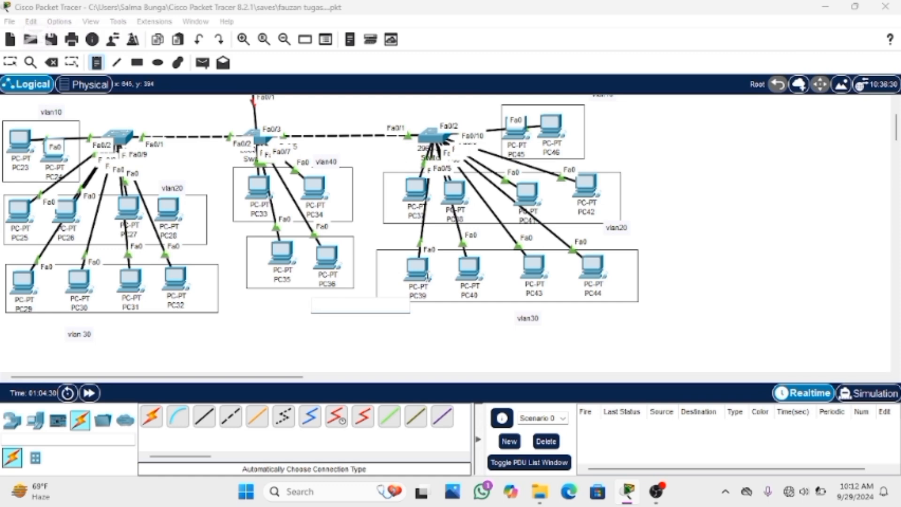
{"action": "type", "text": "vlan5"}
{"action": "type", "text": "0"}
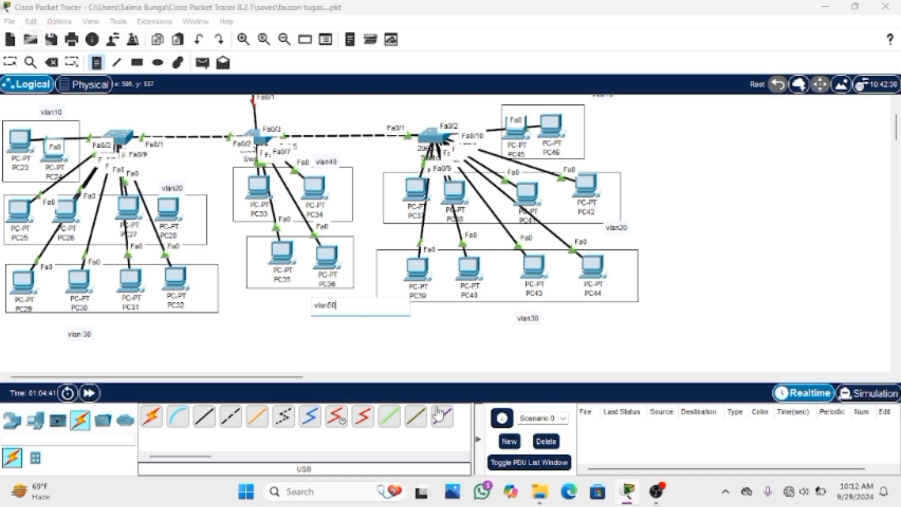
Start a multi-line text note beside the 2811 router with the first line "vlan10 = 10.10.10.0/24"
{"action": "scroll", "coordinate": [456, 335], "scroll_direction": "up", "scroll_amount": 3}
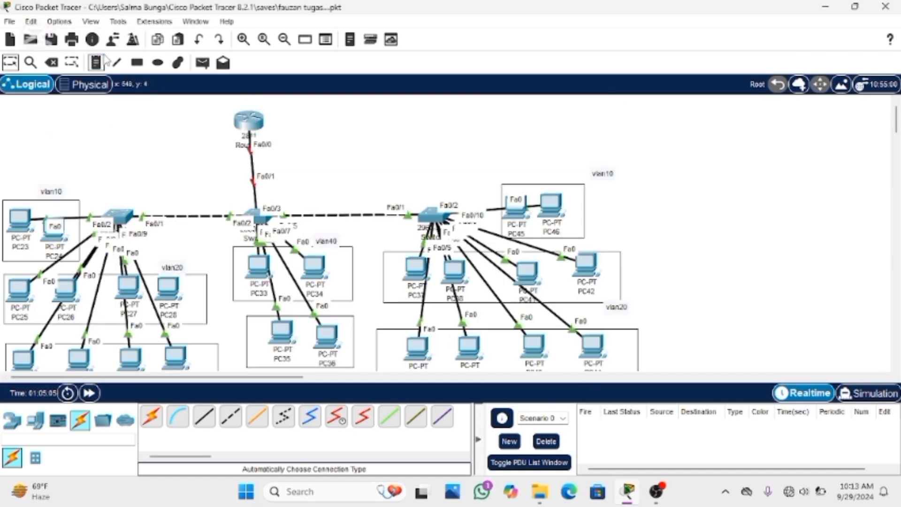
{"action": "left_click", "coordinate": [308, 140]}
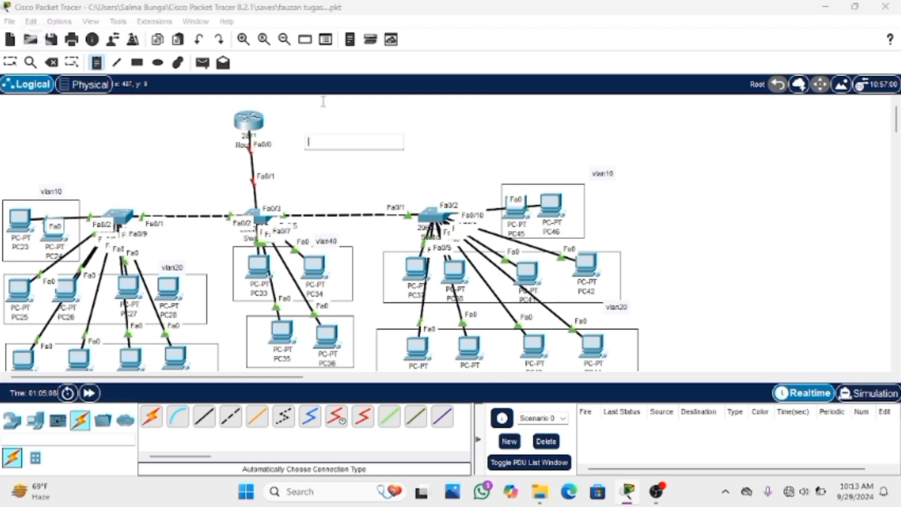
{"action": "type", "text": "vlan10"}
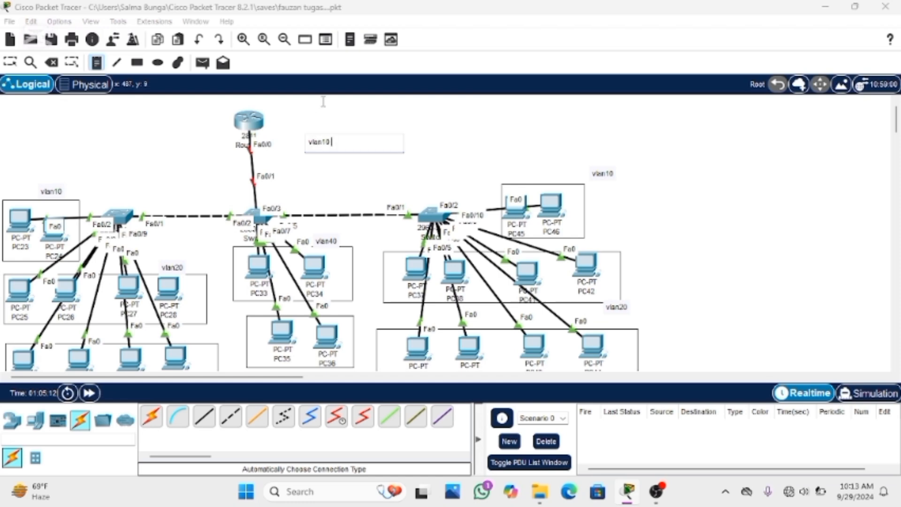
{"action": "type", "text": " ="}
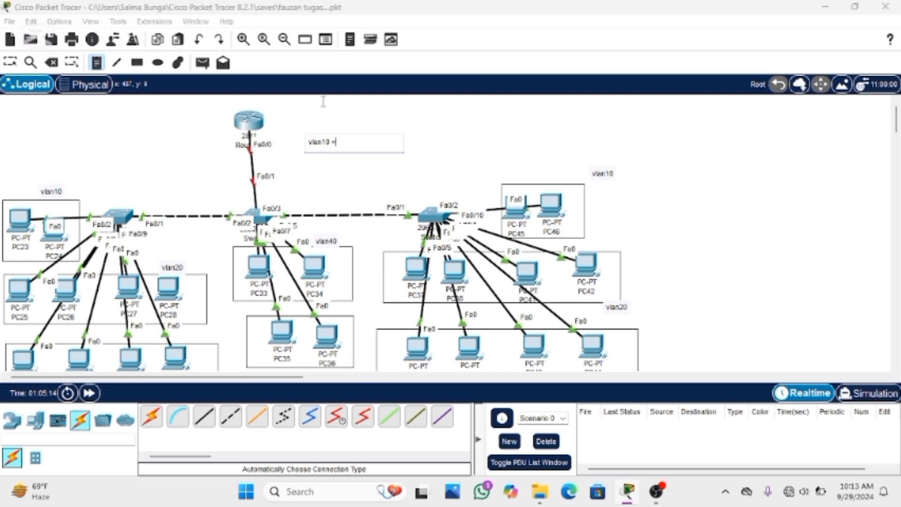
{"action": "type", "text": " 10.10.10.0/24"}
{"action": "key", "text": "Return"}
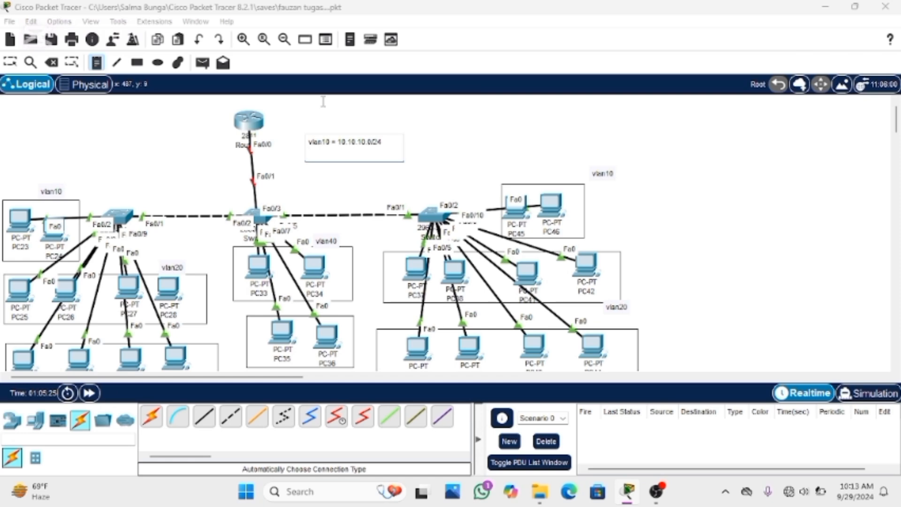
Add the line "vlan20 = 20.20.20.0/24" to the addressing note beside the router
{"action": "type", "text": "vlan20 = 20.20.20"}
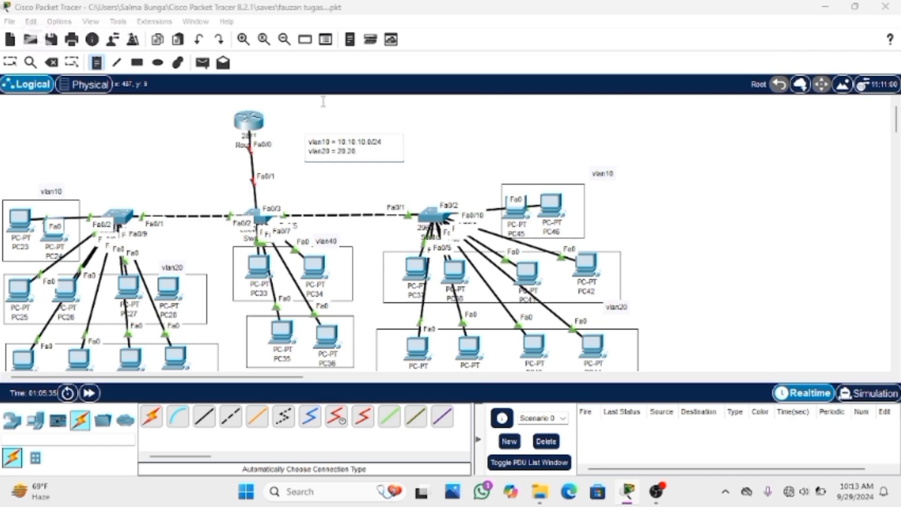
{"action": "type", "text": ".0/24"}
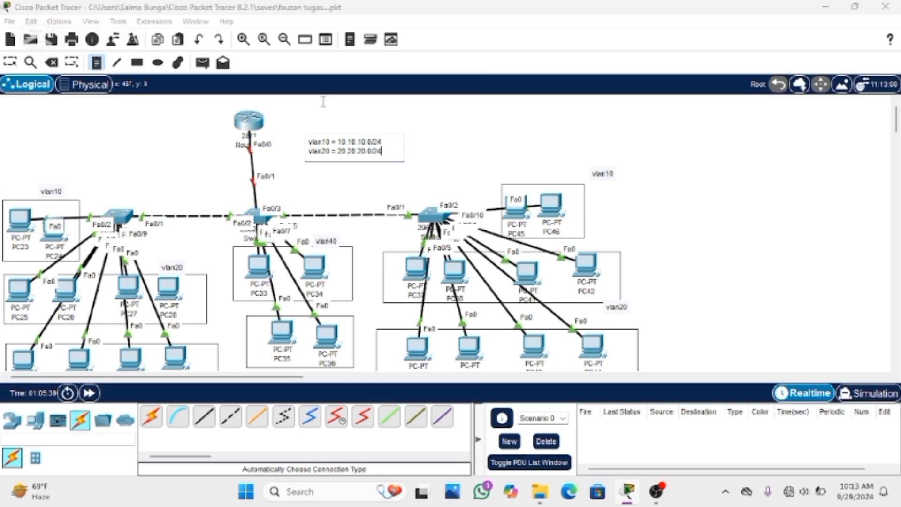
{"action": "key", "text": "Return"}
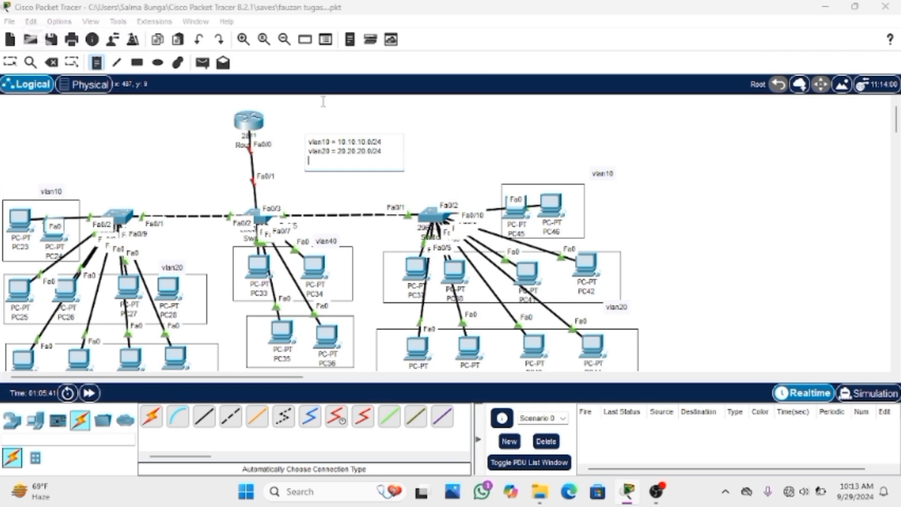
Add the line "vlan30 = 30.30.30.0/24" to the addressing note beside the router
{"action": "type", "text": "vlan30 = 30.30.30.0"}
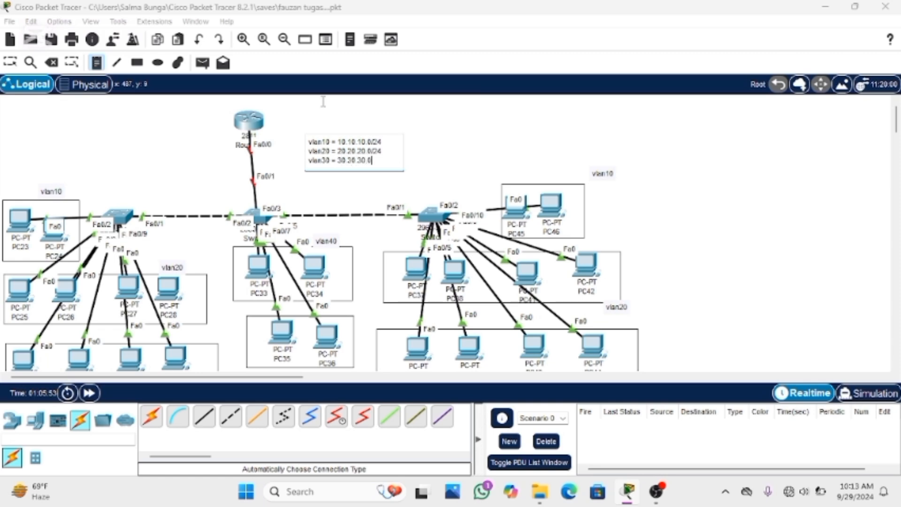
{"action": "type", "text": "/24"}
{"action": "key", "text": "Return"}
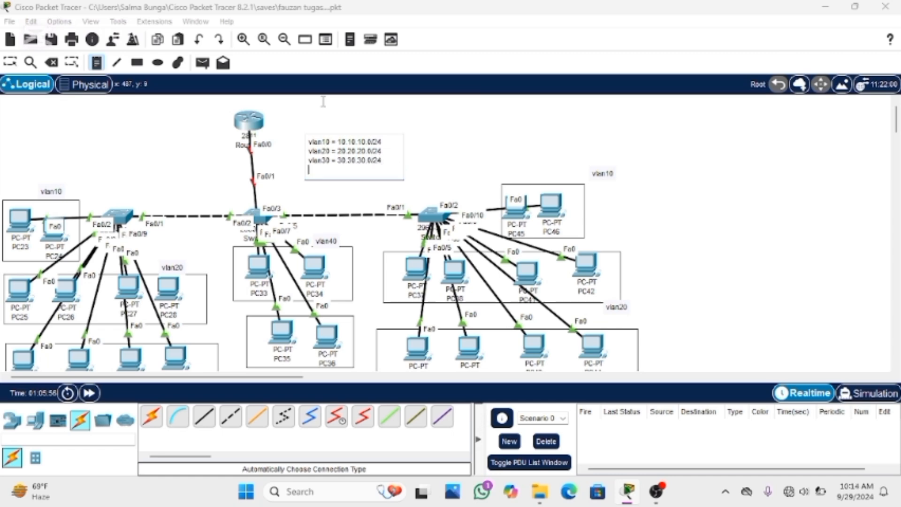
Add the line "vlan40 = 40.40.40.0/24" to the addressing note beside the router
{"action": "type", "text": "vlan40 = 40.40.40.0/24"}
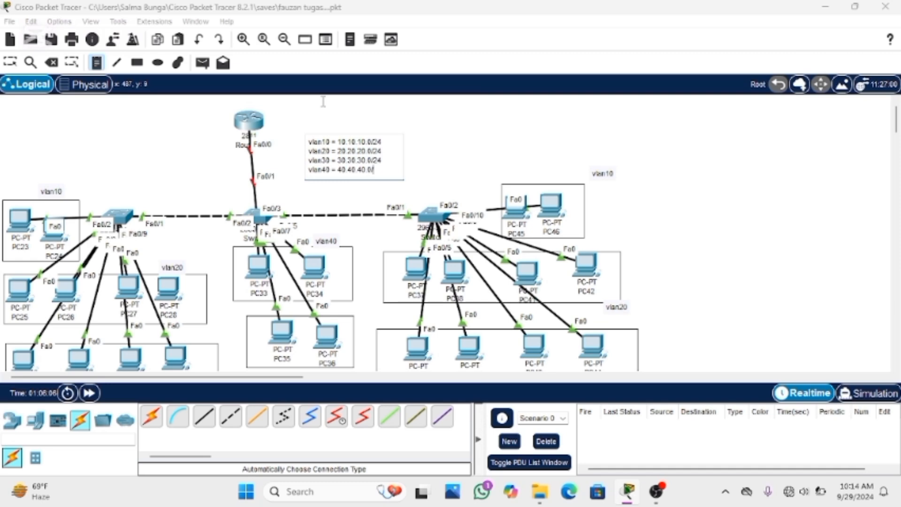
{"action": "key", "text": "Return"}
Finish the addressing note beside the router with the line "vlan50 = 50.50.50.0/24"
{"action": "type", "text": "vlan"}
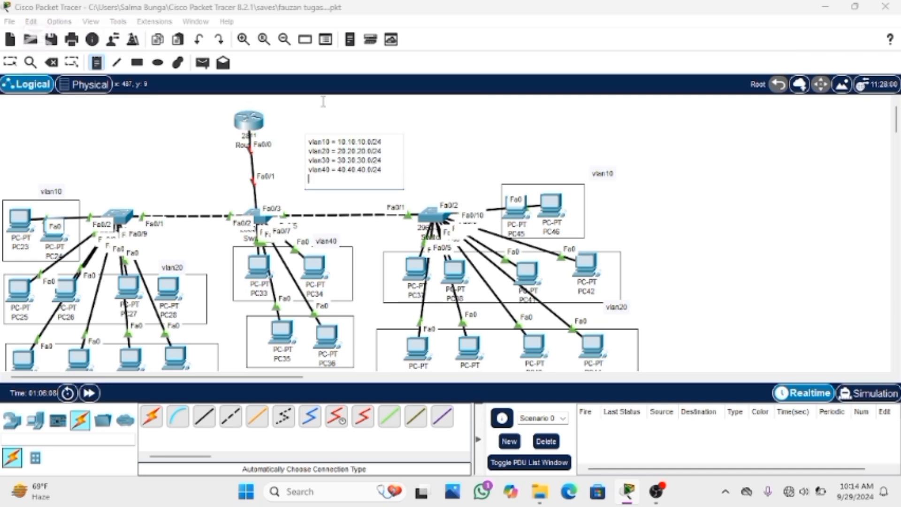
{"action": "type", "text": "50 = 50.50.50.0/24"}
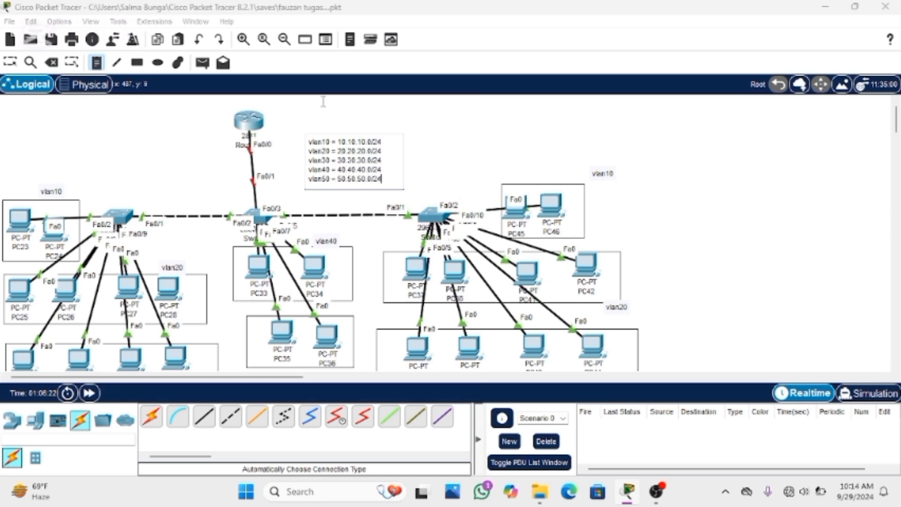
{"action": "left_click", "coordinate": [10, 62]}
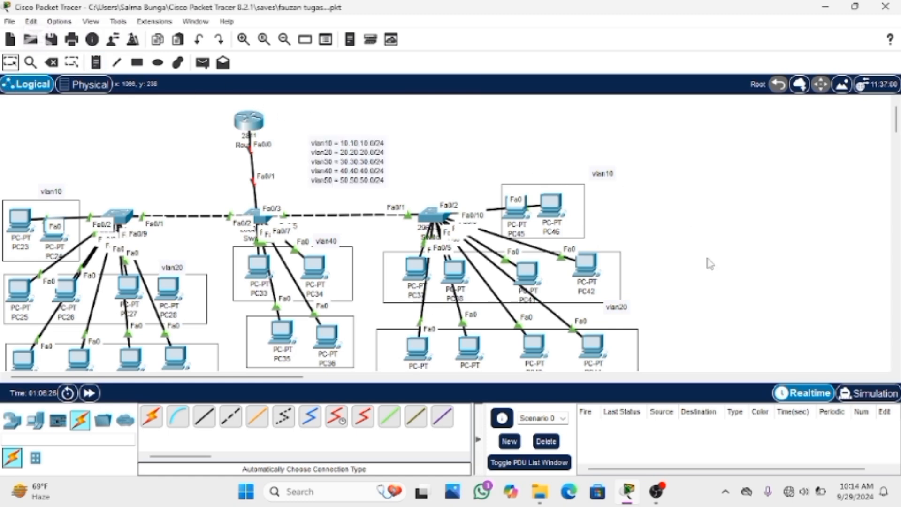
Open the command line of Switch0 and enter global configuration mode with "en" and "conf t"
{"action": "mouse_move", "coordinate": [655, 491]}
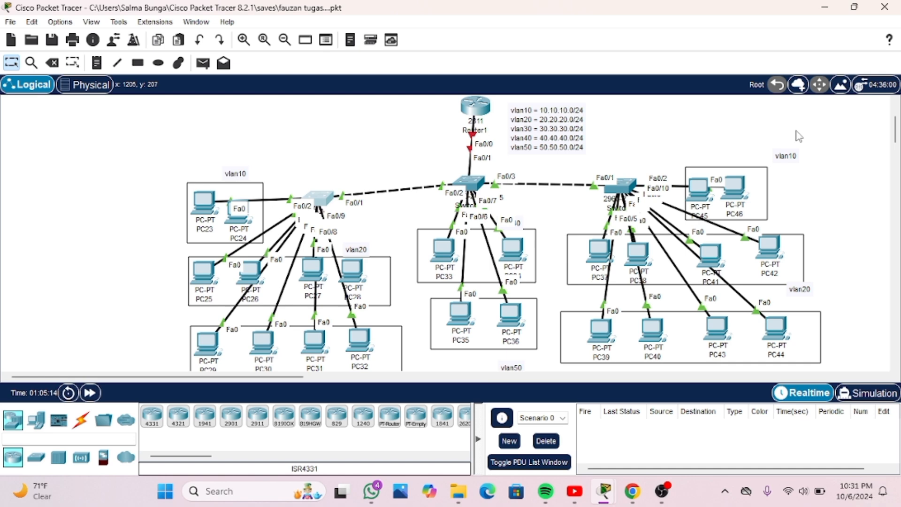
{"action": "left_click", "coordinate": [327, 194]}
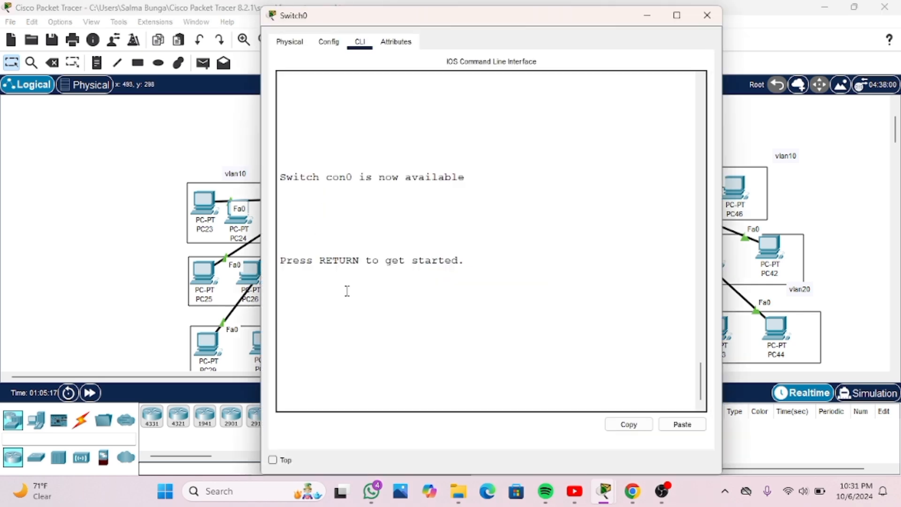
{"action": "key", "text": "Return"}
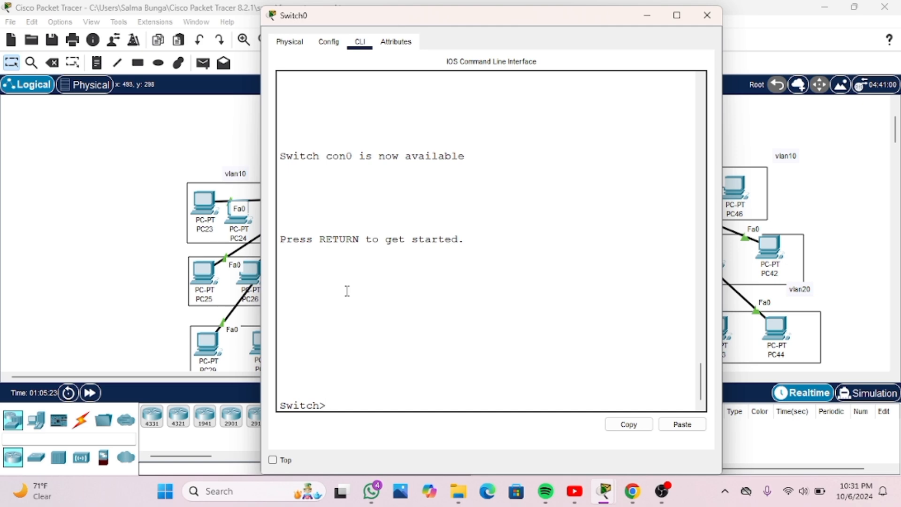
{"action": "type", "text": "en"}
{"action": "key", "text": "Return"}
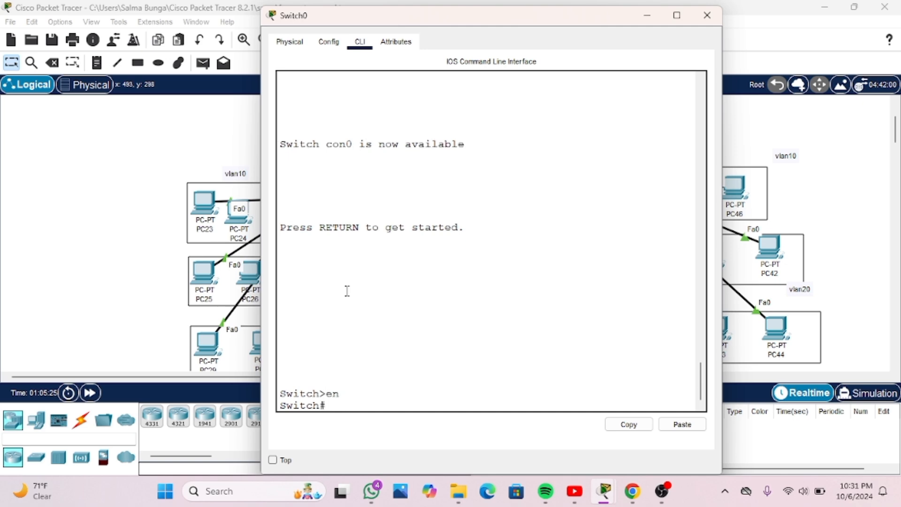
{"action": "type", "text": "conf t"}
{"action": "key", "text": "Return"}
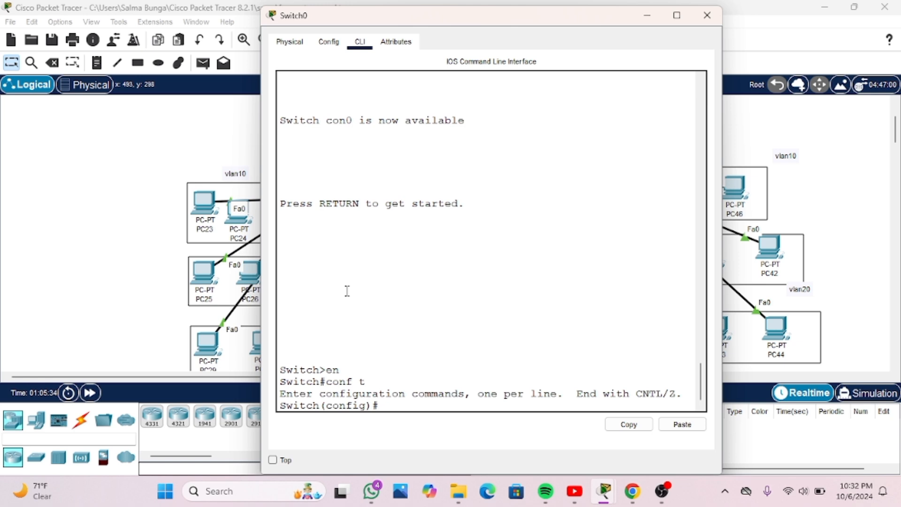
Create VLANs 10, 20 and 30 on Switch0 with the "vlan" command
{"action": "type", "text": "vlan 10"}
{"action": "key", "text": "Return"}
{"action": "type", "text": "vlan)#vla"}
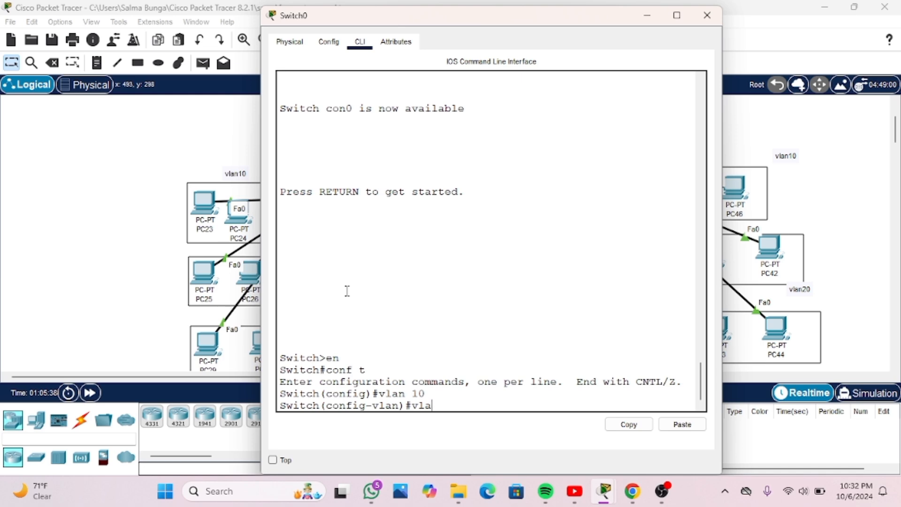
{"action": "type", "text": "n 20"}
{"action": "key", "text": "Return"}
{"action": "type", "text": "vlan)#v"}
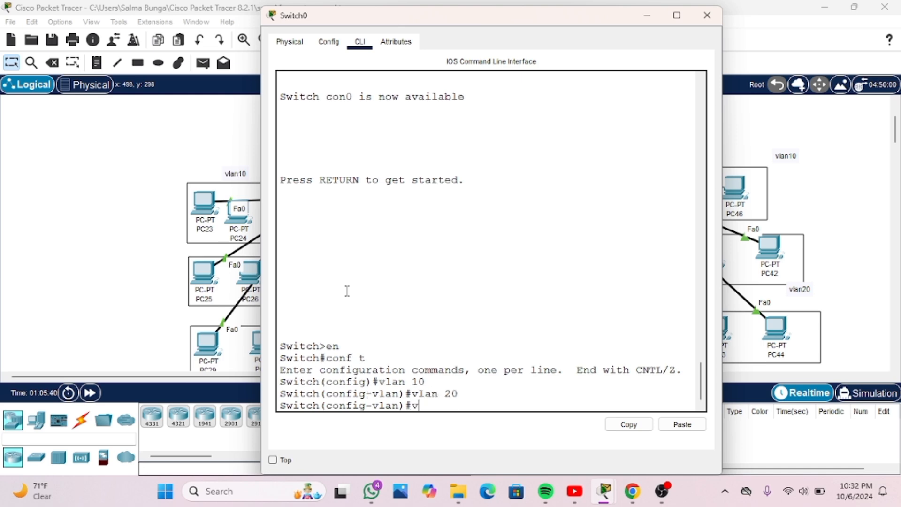
{"action": "type", "text": "lan 30"}
{"action": "key", "text": "Return"}
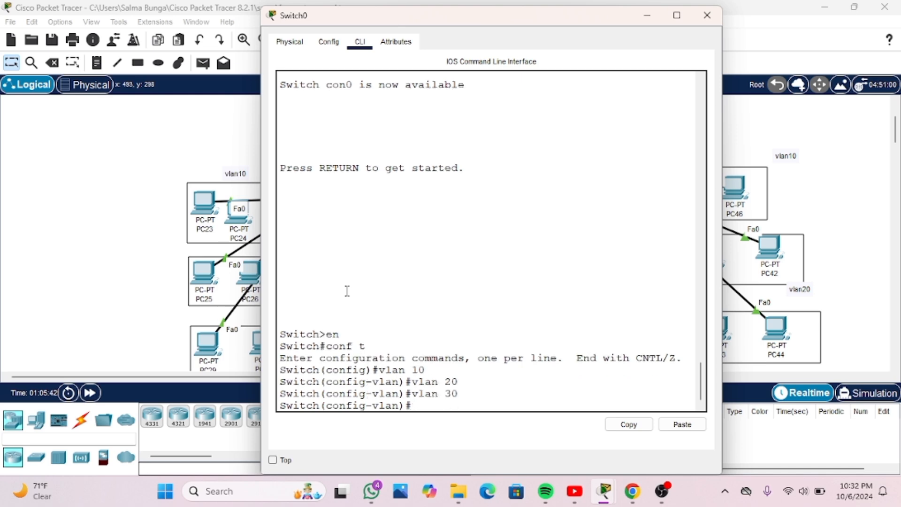
Create VLANs 40 and 50 on Switch0
{"action": "type", "text": "vlan 40"}
{"action": "key", "text": "Return"}
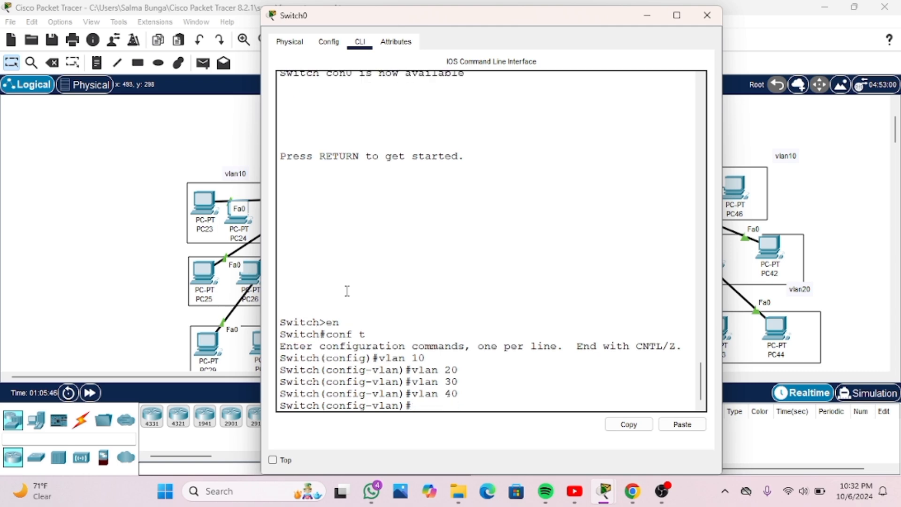
{"action": "type", "text": "vlan5"}
{"action": "key", "text": "BackSpace"}
{"action": "type", "text": "50"}
{"action": "key", "text": "Return"}
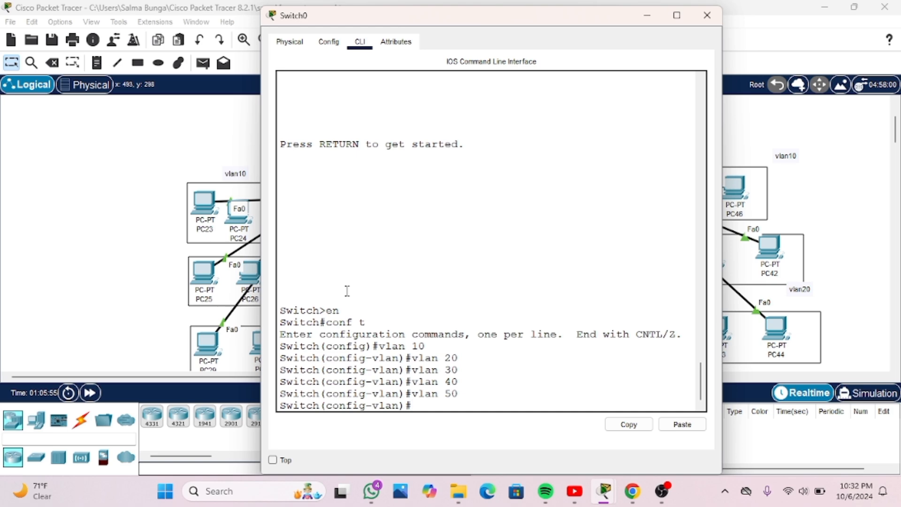
Check the names and status of VLANs 10 to 50 on Switch0 with "do show vlan brief", and minimize its window
{"action": "type", "text": "do show vlan bri"}
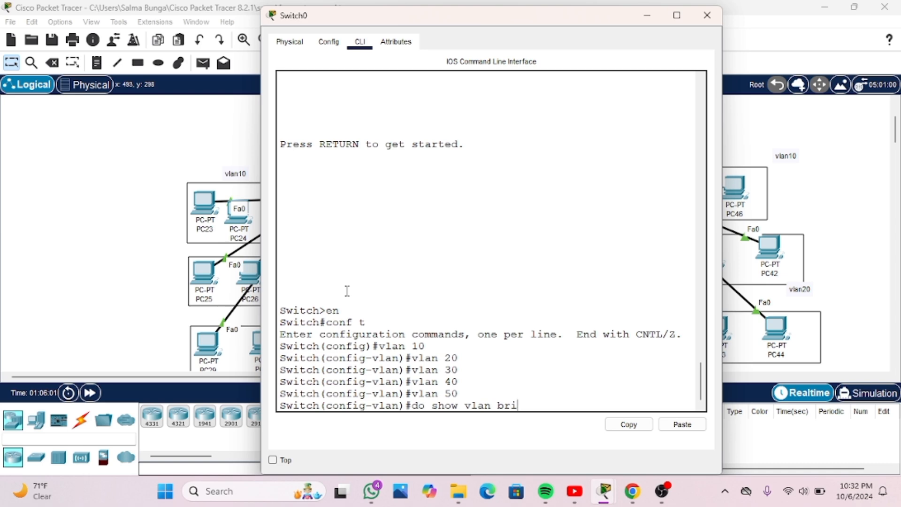
{"action": "type", "text": "ef"}
{"action": "key", "text": "Return"}
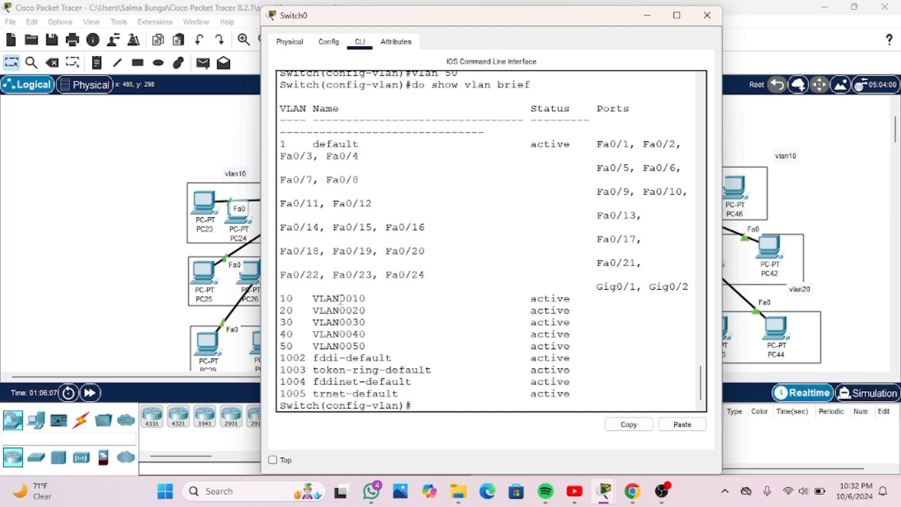
{"action": "left_click_drag", "start_coordinate": [356, 298], "coordinate": [376, 346]}
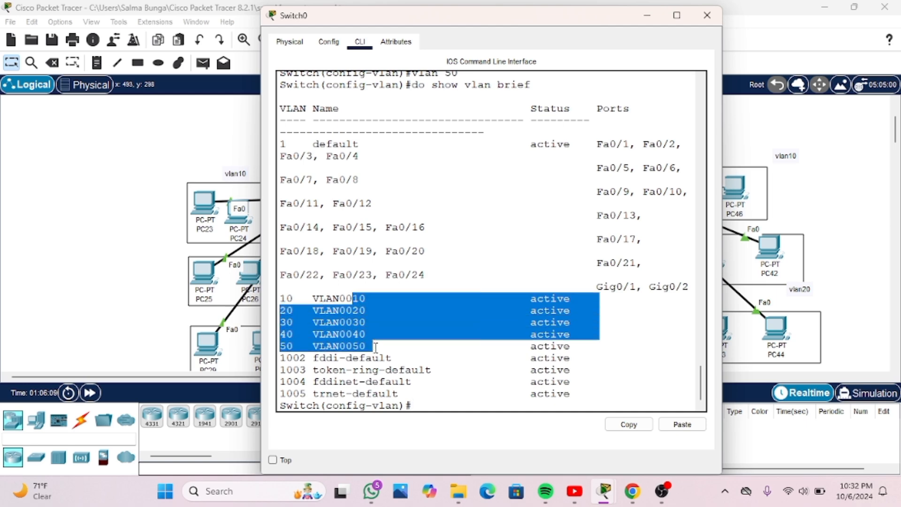
{"action": "left_click", "coordinate": [376, 345]}
{"action": "left_click_drag", "start_coordinate": [526, 298], "coordinate": [580, 346]}
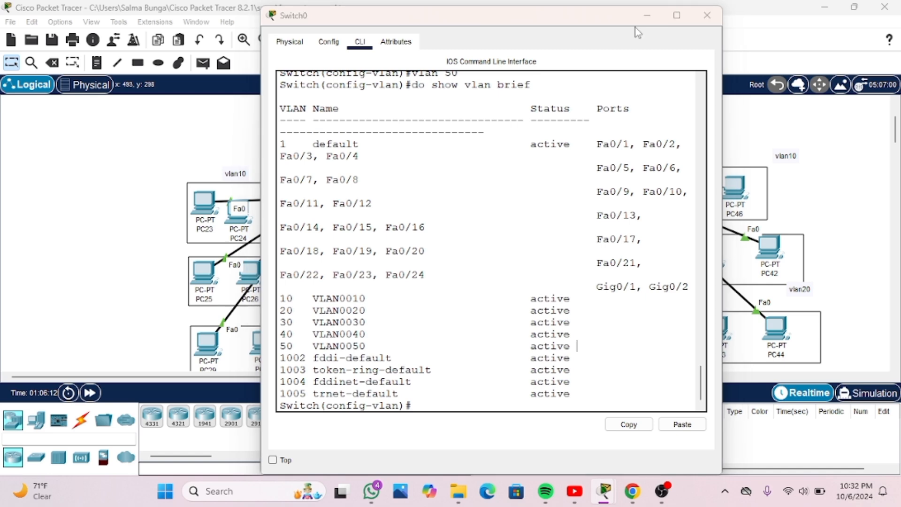
{"action": "left_click", "coordinate": [647, 15]}
Open the command line of Switch1 and enter global configuration mode with "en" and "conf t"
{"action": "left_click", "coordinate": [471, 183]}
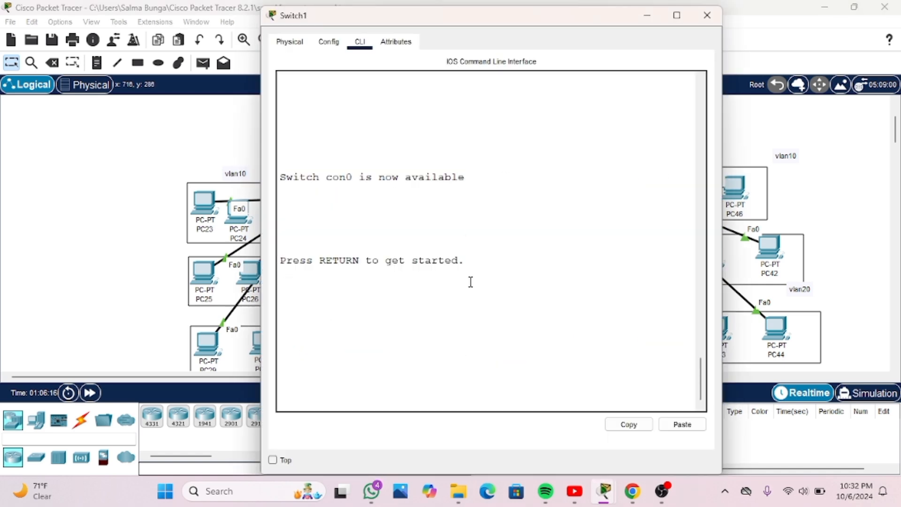
{"action": "key", "text": "Return"}
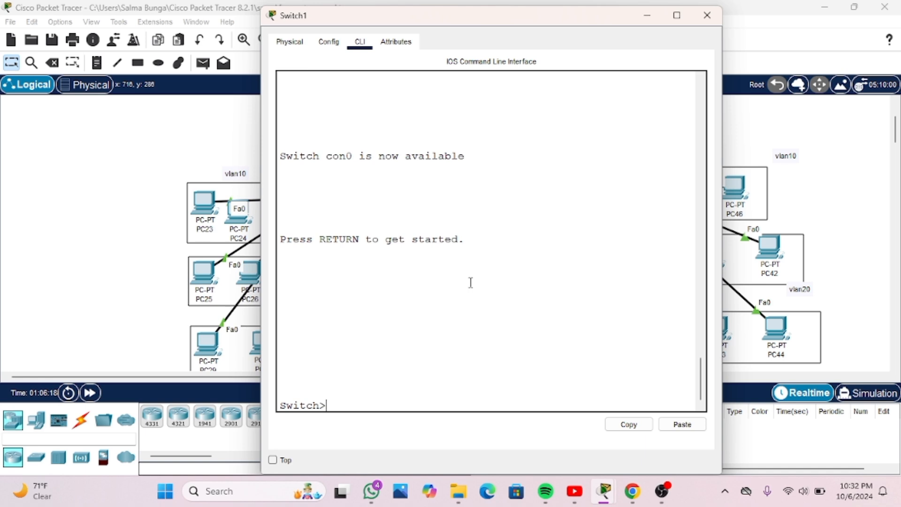
{"action": "type", "text": "en"}
{"action": "key", "text": "Return"}
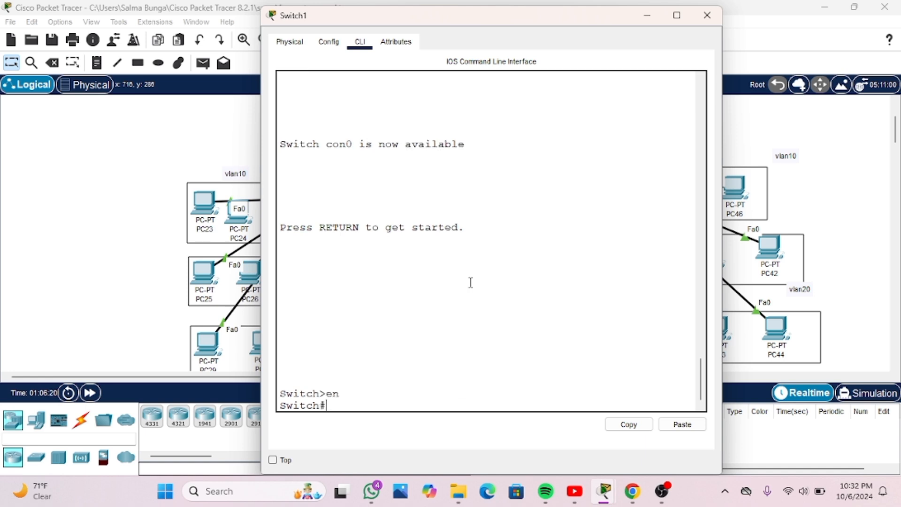
{"action": "type", "text": "conf"}
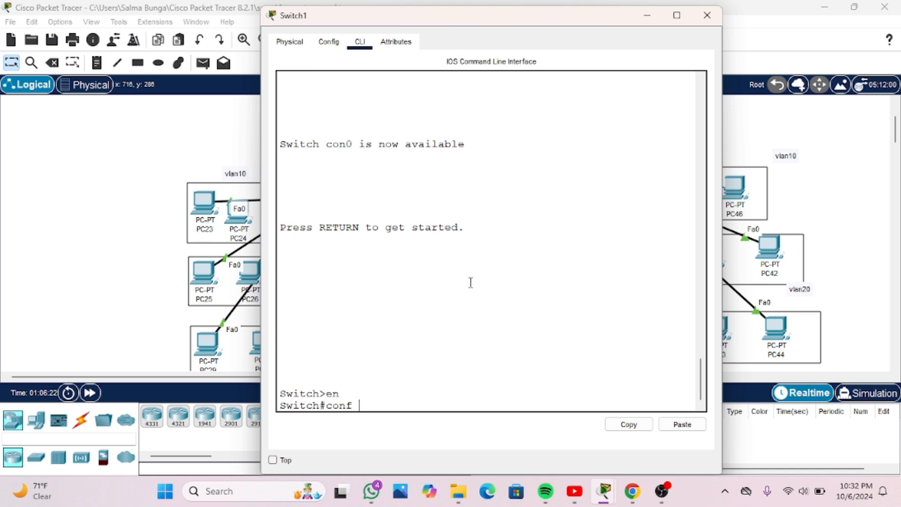
{"action": "type", "text": " t"}
{"action": "key", "text": "Return"}
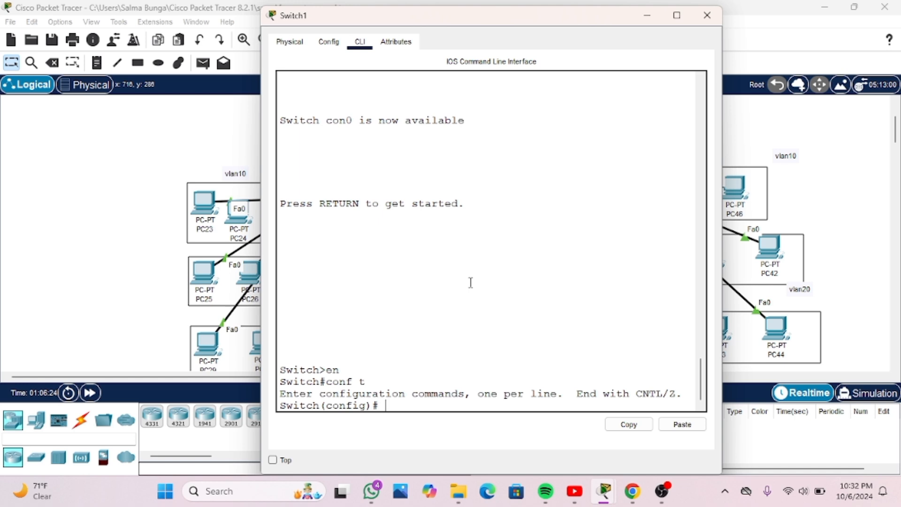
{"action": "key", "text": "Return"}
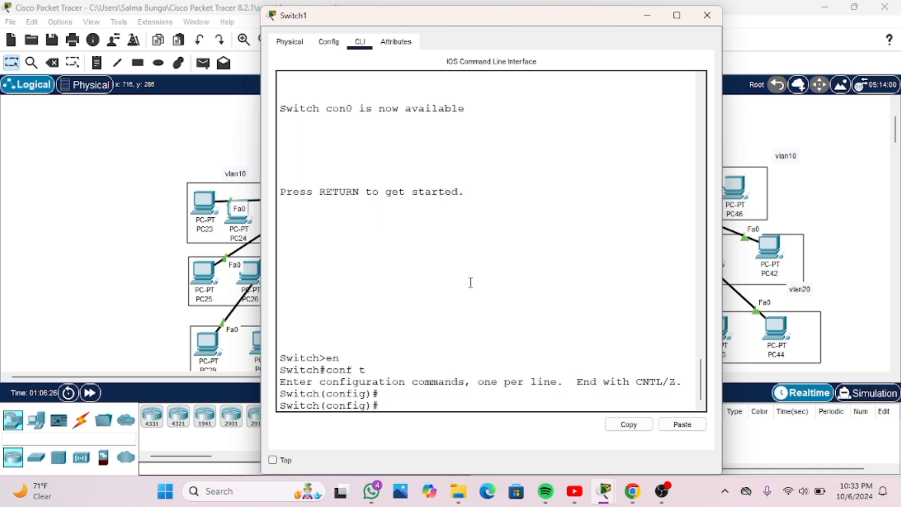
Create VLANs 10, 20 and 30 on Switch1 with the "vlan" command
{"action": "type", "text": "vlan 10"}
{"action": "key", "text": "Return"}
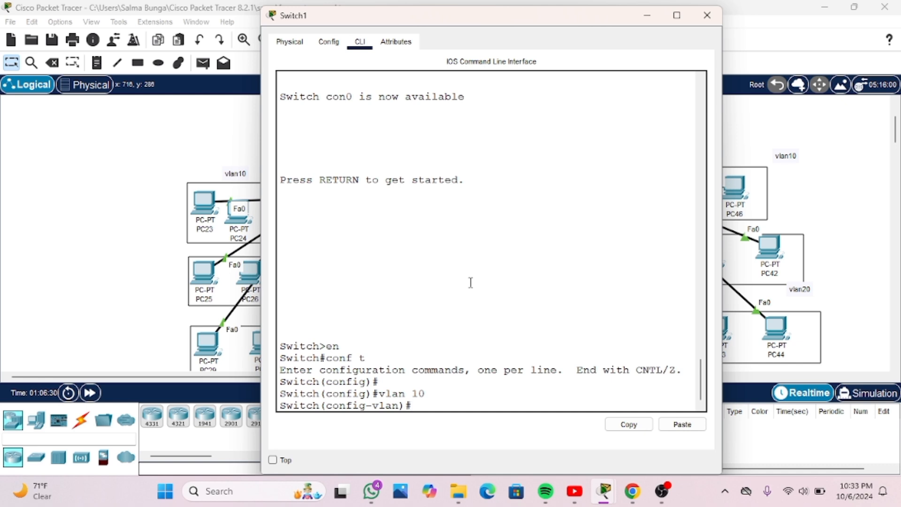
{"action": "type", "text": "vlan 20"}
{"action": "key", "text": "Return"}
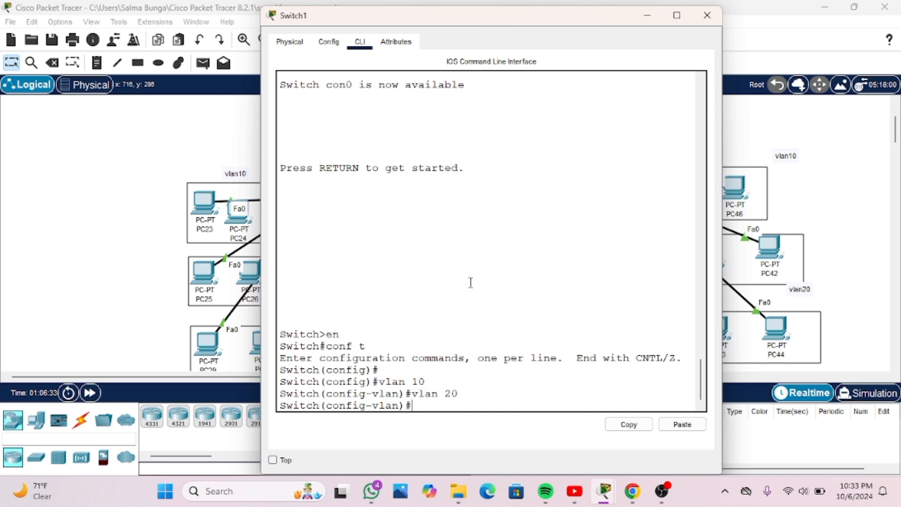
{"action": "type", "text": "vlan 30"}
{"action": "key", "text": "Return"}
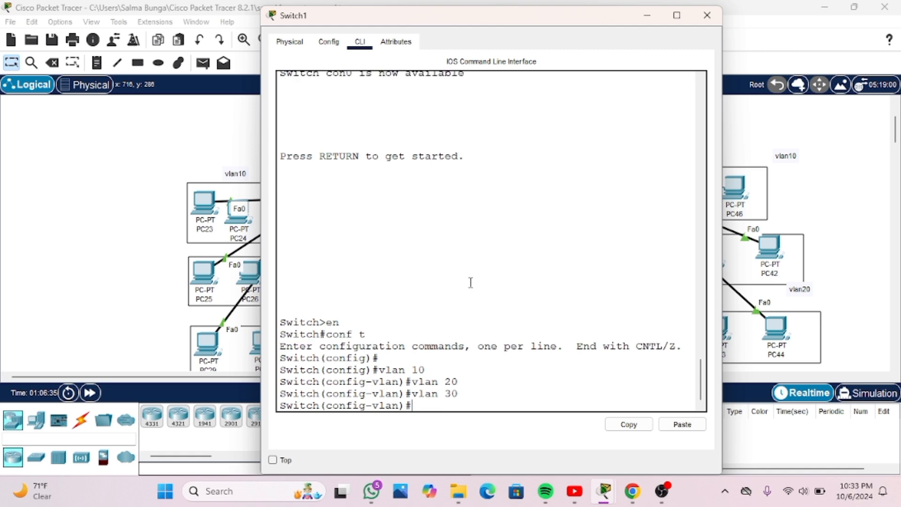
Create VLANs 40 and 50 on Switch1 and close its window
{"action": "type", "text": "vlan 40"}
{"action": "key", "text": "BackSpace"}
{"action": "key", "text": "Return"}
{"action": "type", "text": "vla"}
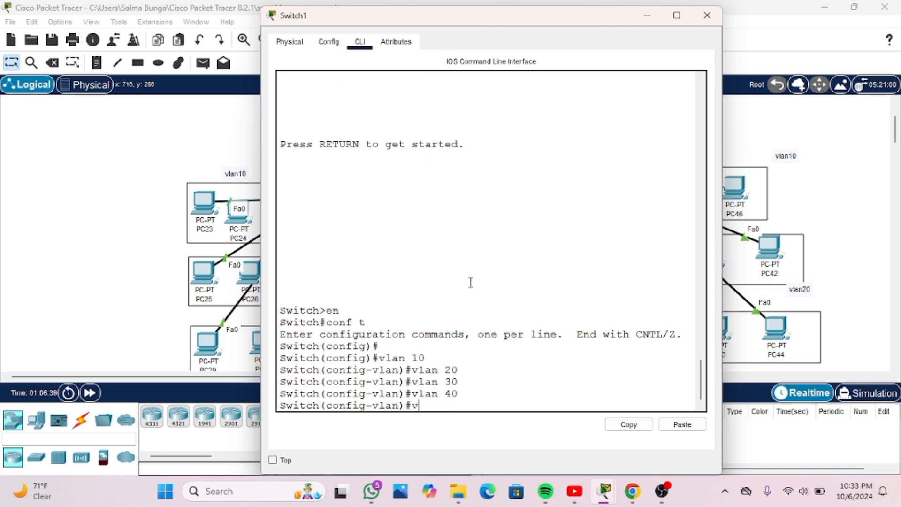
{"action": "type", "text": "n 50"}
{"action": "key", "text": "Return"}
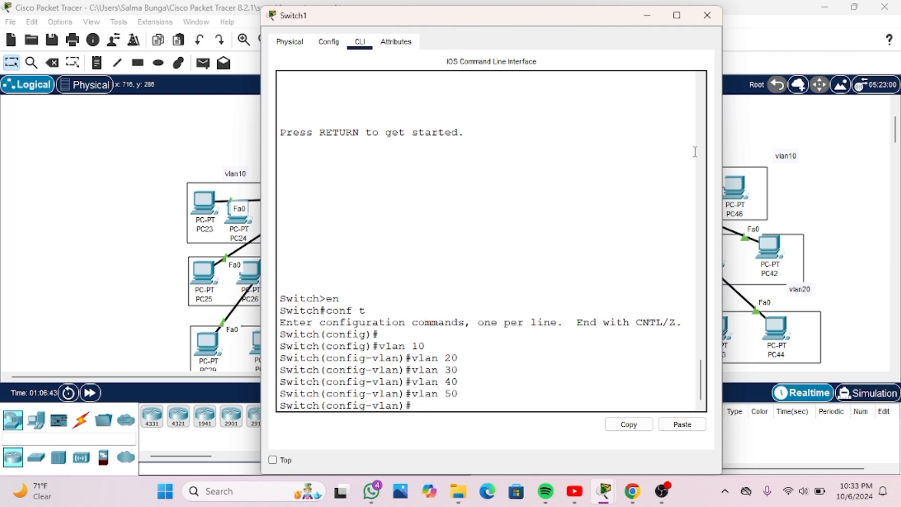
{"action": "left_click", "coordinate": [707, 15]}
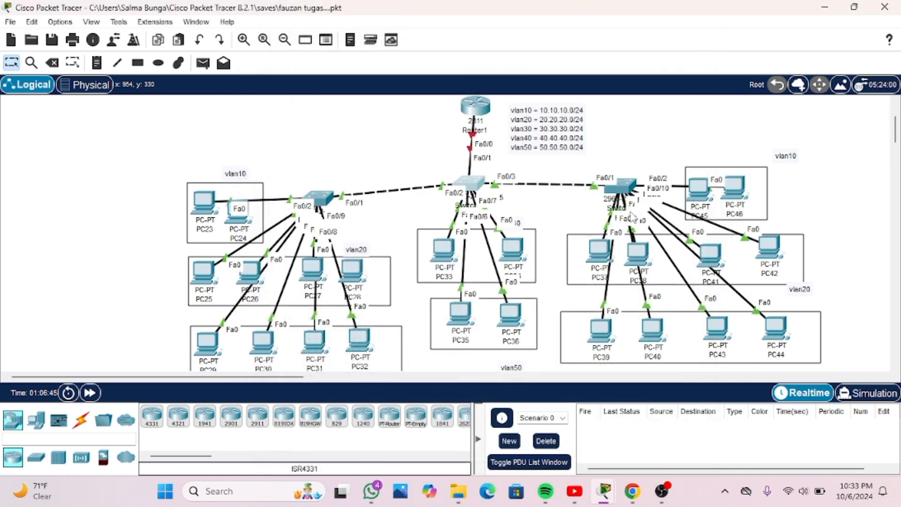
Open the command line of Switch2 and enter global configuration mode with "en" and "conf t"
{"action": "left_click", "coordinate": [624, 187]}
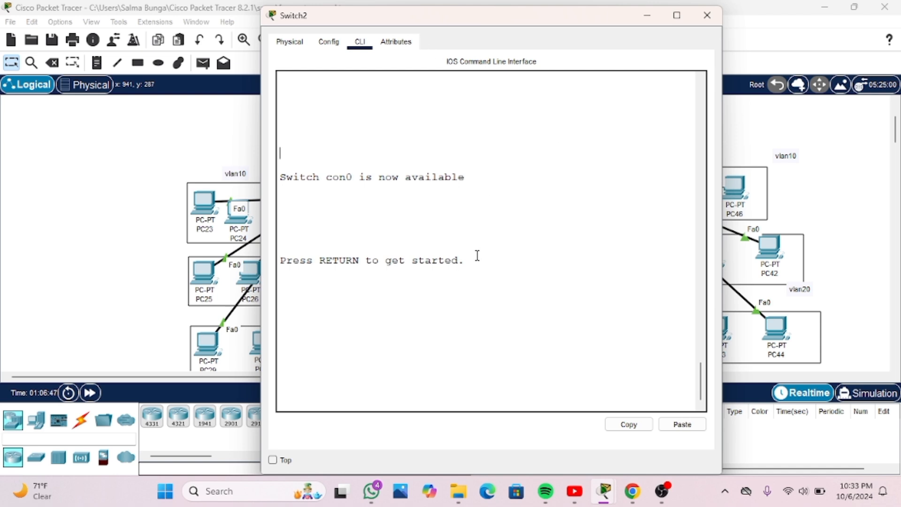
{"action": "key", "text": "Return"}
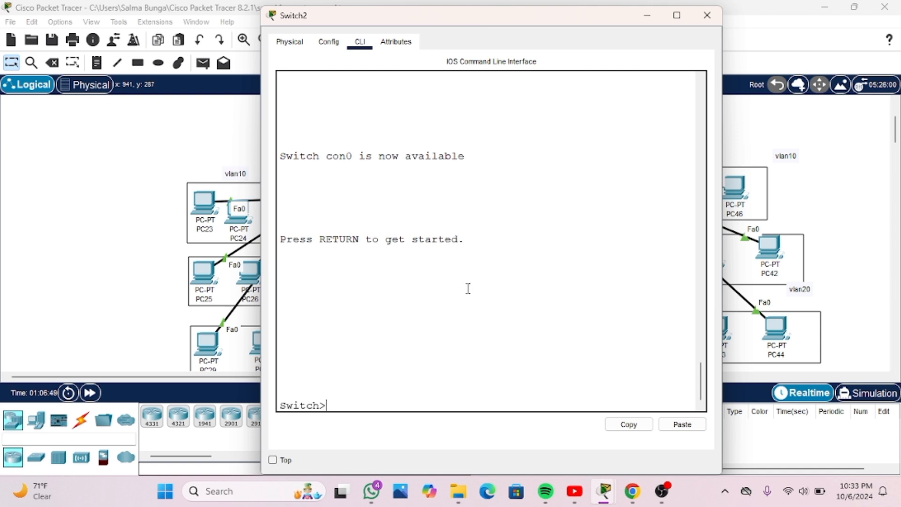
{"action": "type", "text": "en"}
{"action": "key", "text": "Return"}
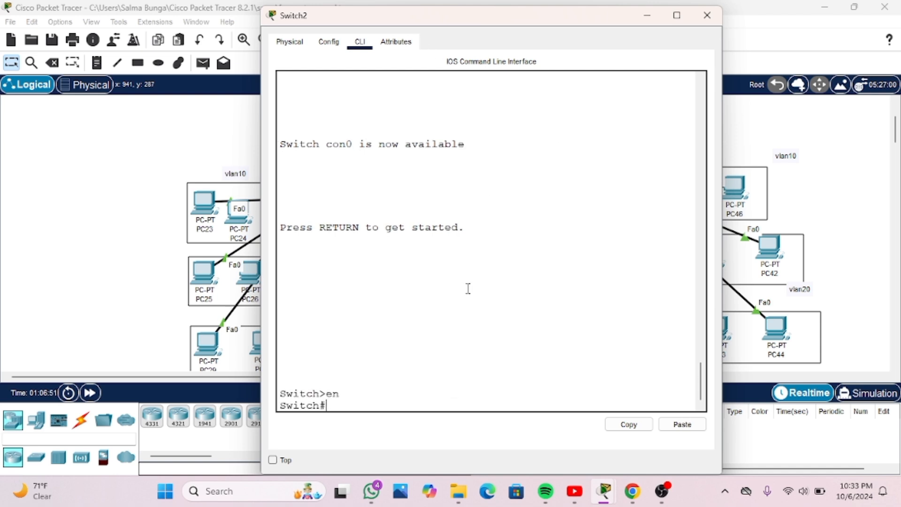
{"action": "type", "text": "conf t"}
{"action": "key", "text": "Return"}
Create VLANs 10, 20 and 30 on Switch2 with the "vlan" command
{"action": "type", "text": "vla"}
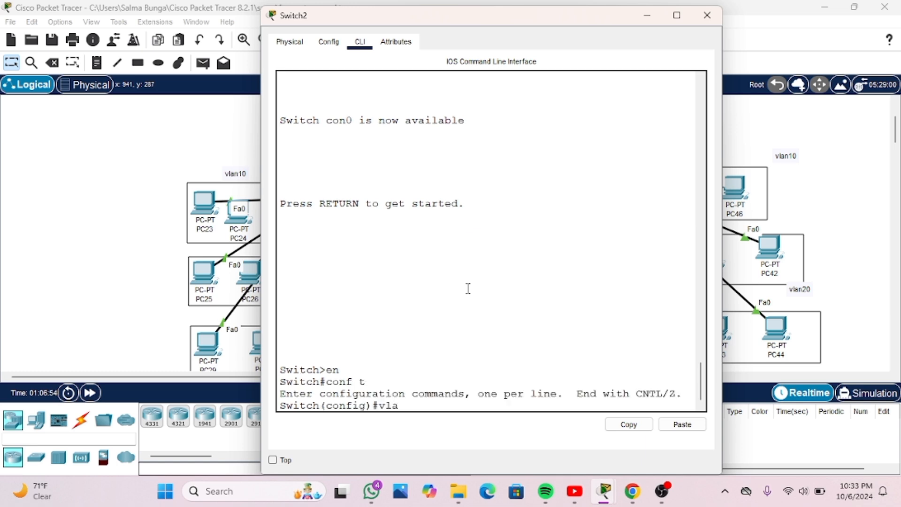
{"action": "type", "text": "n 10"}
{"action": "key", "text": "Return"}
{"action": "type", "text": "vlan 20"}
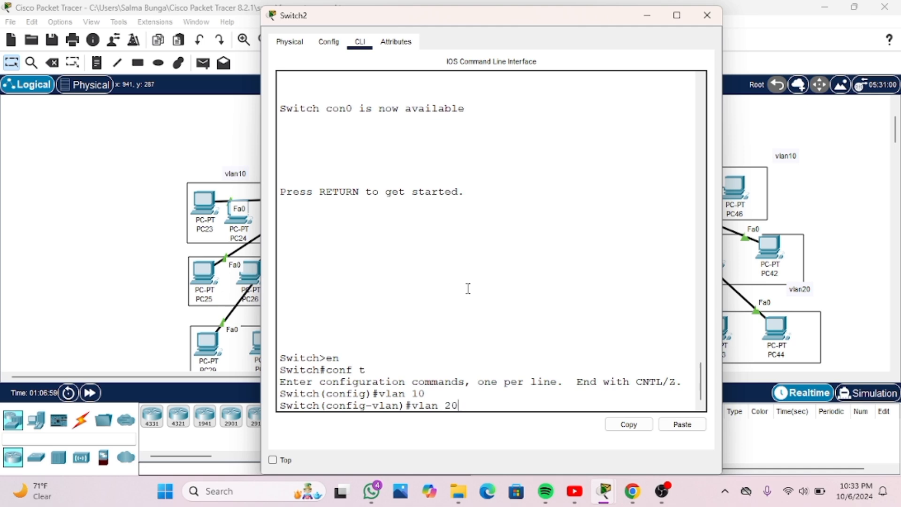
{"action": "key", "text": "Return"}
{"action": "type", "text": "vlan)#vlan"}
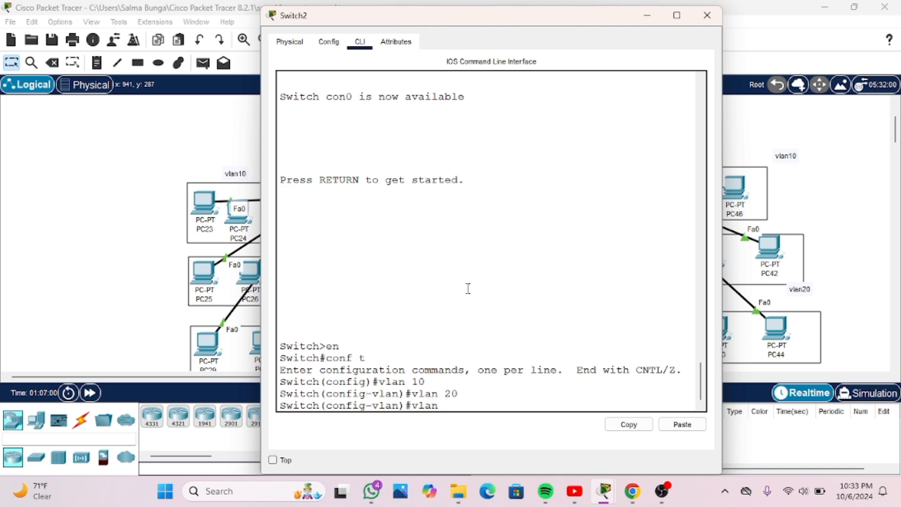
{"action": "type", "text": " 30"}
{"action": "key", "text": "Return"}
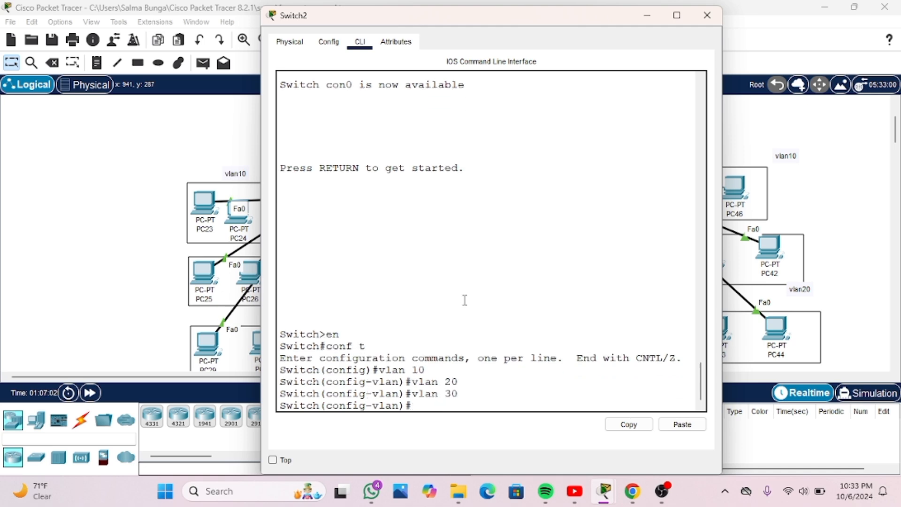
Create VLANs 40 and 50 on Switch2 and close its window
{"action": "type", "text": "vlan 40"}
{"action": "key", "text": "Return"}
{"action": "type", "text": "vlan"}
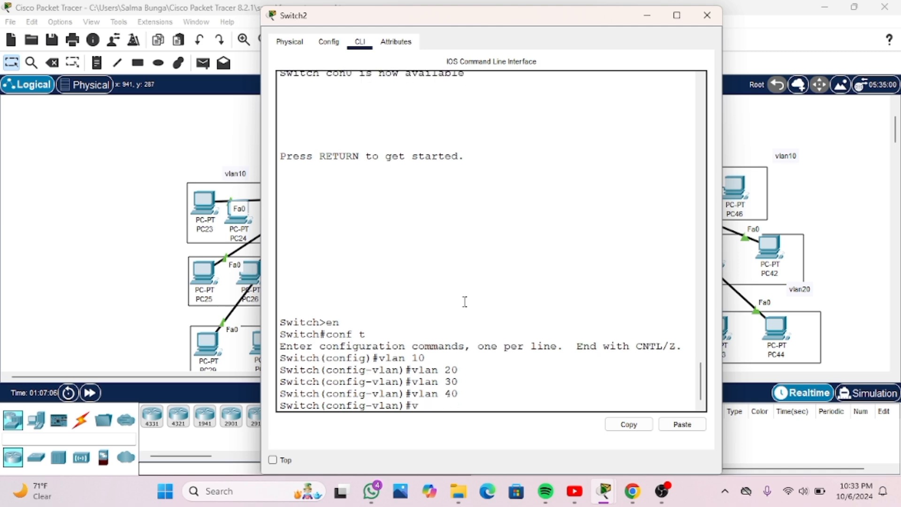
{"action": "type", "text": " 50"}
{"action": "key", "text": "Return"}
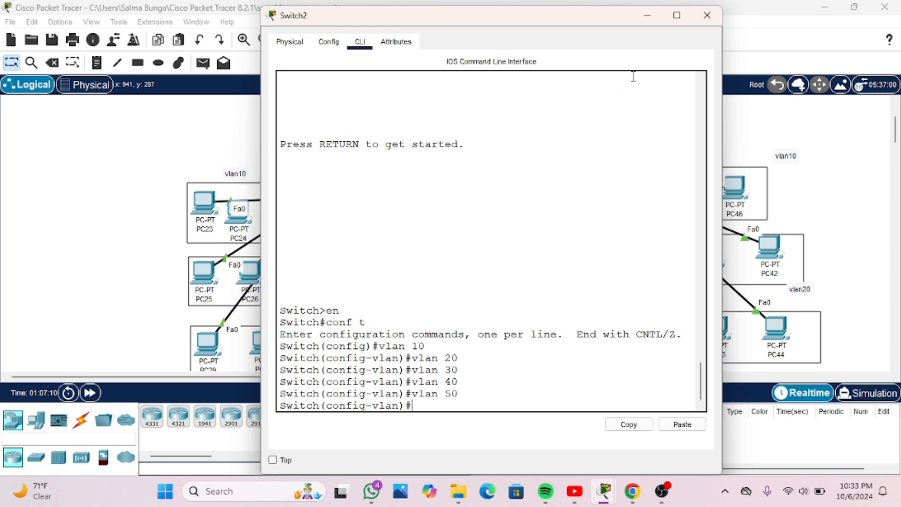
{"action": "left_click", "coordinate": [707, 15]}
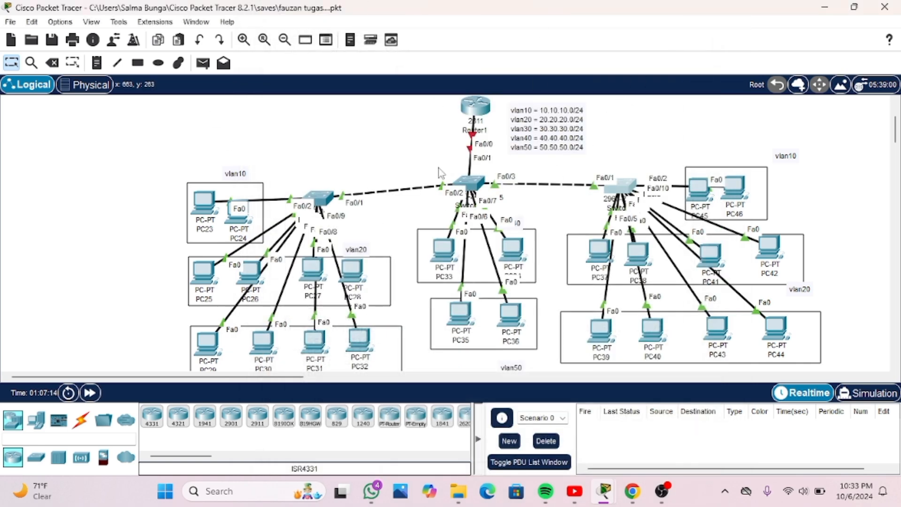
Reopen the command line of Switch1, the middle switch below the router
{"action": "left_click", "coordinate": [472, 184]}
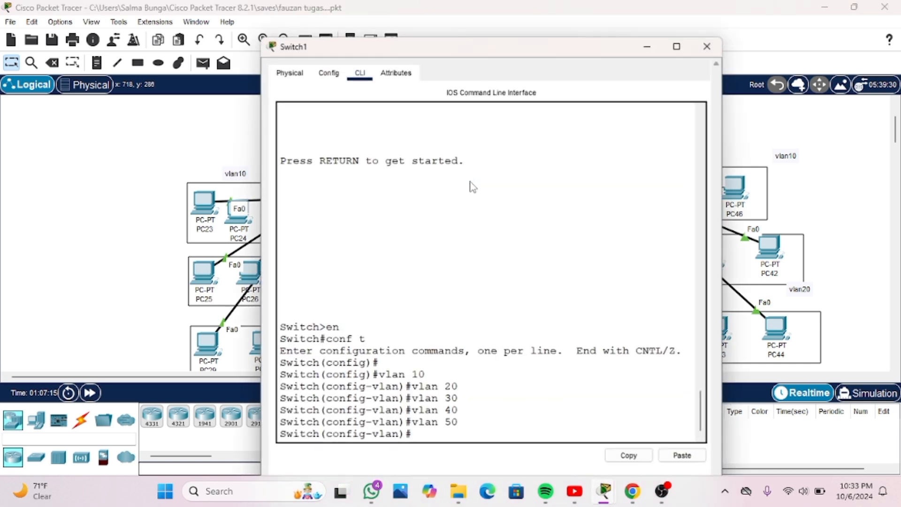
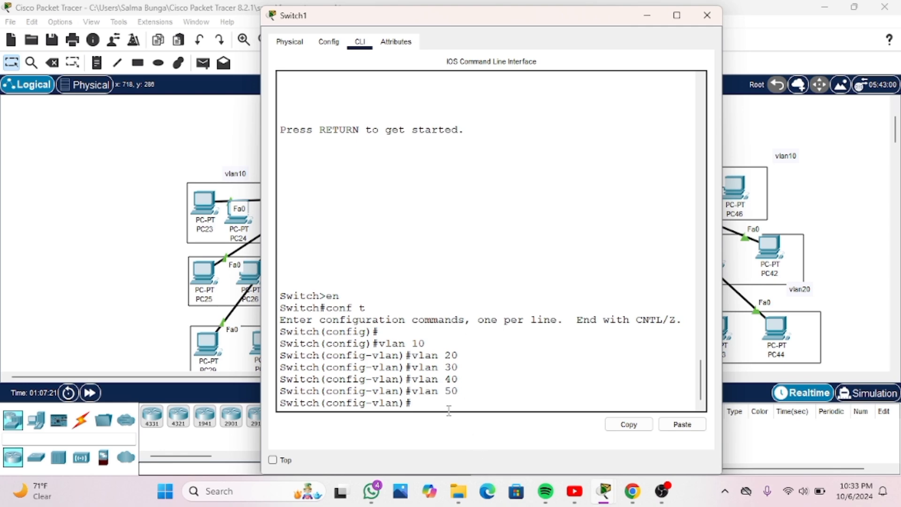
Leave VLAN configuration mode on Switch1 with "exit"
{"action": "type", "text": "eix"}
{"action": "type", "text": "t"}
{"action": "key", "text": "BackSpace"}
{"action": "key", "text": "BackSpace"}
{"action": "key", "text": "BackSpace"}
{"action": "type", "text": "xit"}
{"action": "key", "text": "Return"}
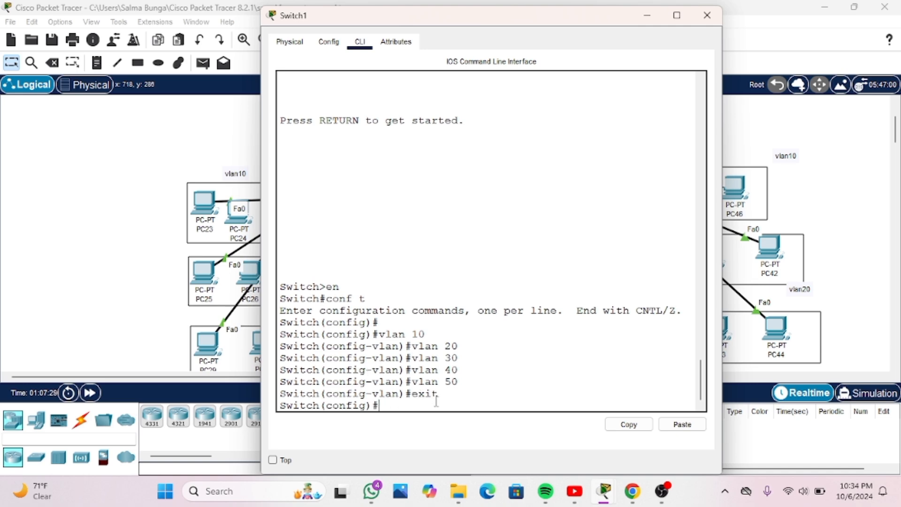
Shift PC33 and PC34 slightly to trace their links to Switch1, and return to the switch's command line
{"action": "left_click_drag", "start_coordinate": [498, 27], "coordinate": [112, 61]}
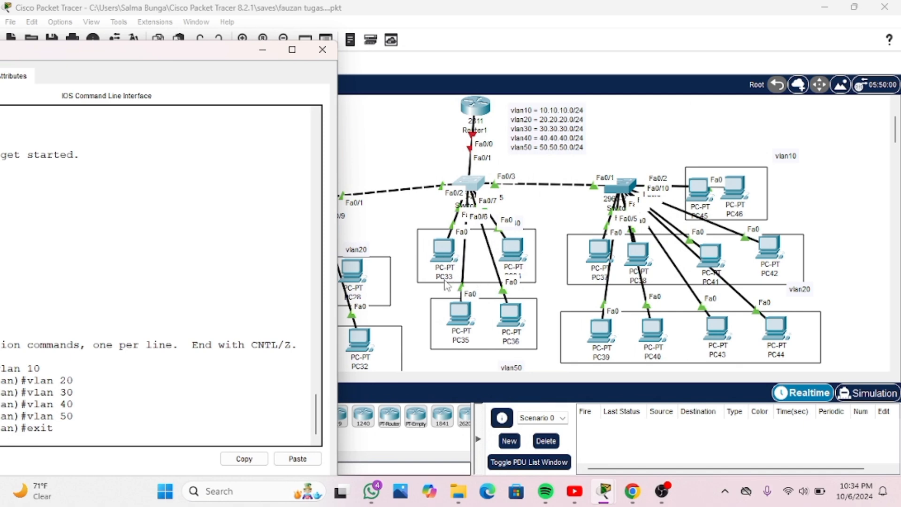
{"action": "mouse_move", "coordinate": [513, 253]}
{"action": "left_mouse_down"}
{"action": "mouse_move", "coordinate": [523, 241]}
{"action": "mouse_move", "coordinate": [510, 257]}
{"action": "left_mouse_up"}
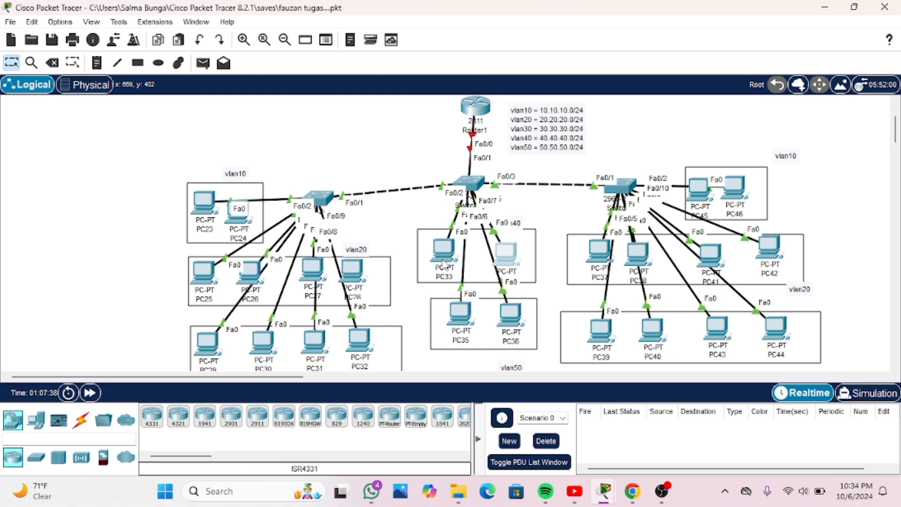
{"action": "mouse_move", "coordinate": [443, 262]}
{"action": "left_mouse_down"}
{"action": "mouse_move", "coordinate": [399, 269]}
{"action": "mouse_move", "coordinate": [395, 294]}
{"action": "mouse_move", "coordinate": [404, 269]}
{"action": "mouse_move", "coordinate": [361, 262]}
{"action": "mouse_move", "coordinate": [382, 244]}
{"action": "mouse_move", "coordinate": [442, 257]}
{"action": "left_mouse_up"}
{"action": "mouse_move", "coordinate": [506, 256]}
{"action": "left_mouse_down"}
{"action": "mouse_move", "coordinate": [546, 239]}
{"action": "mouse_move", "coordinate": [516, 261]}
{"action": "left_mouse_up"}
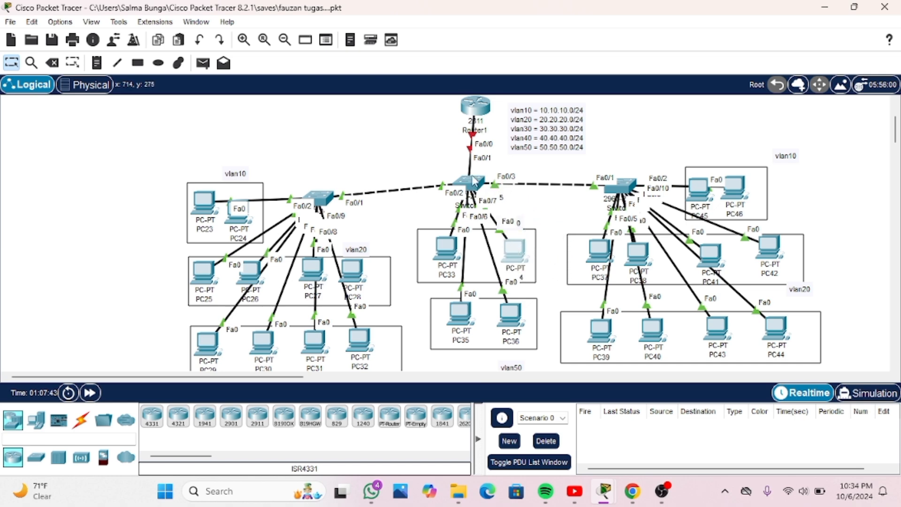
{"action": "left_click", "coordinate": [473, 180]}
{"action": "left_click_drag", "start_coordinate": [187, 53], "coordinate": [383, 36]}
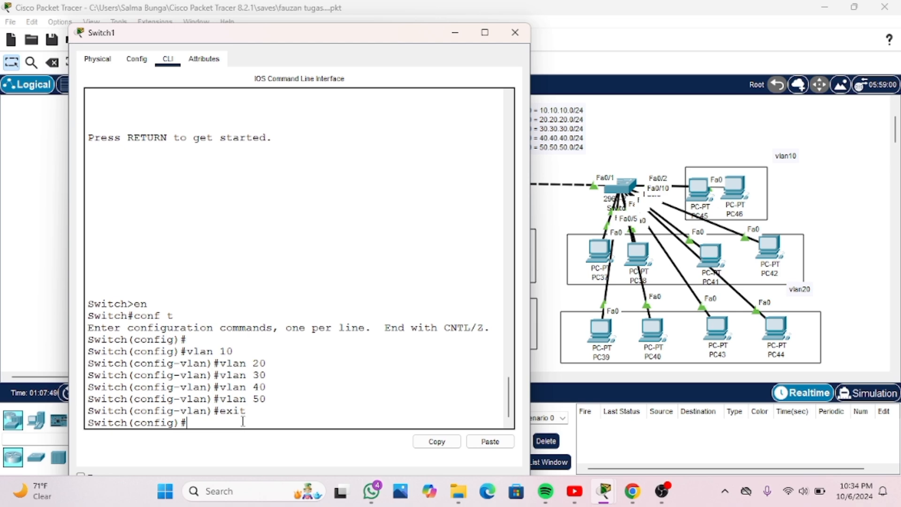
Enter configuration of Switch1's interface range fa0/4-5 with "int range fa0/4-5"
{"action": "type", "text": "int range fa0/"}
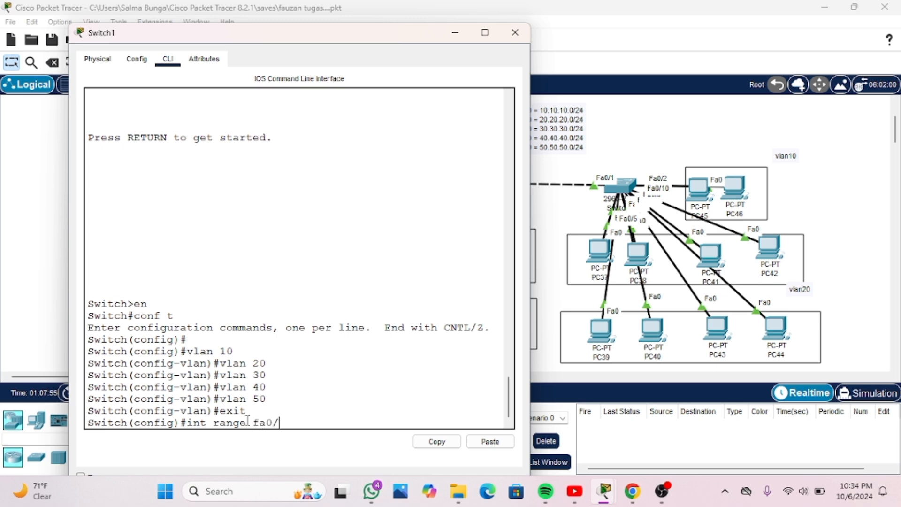
{"action": "type", "text": "4-5"}
{"action": "key", "text": "Return"}
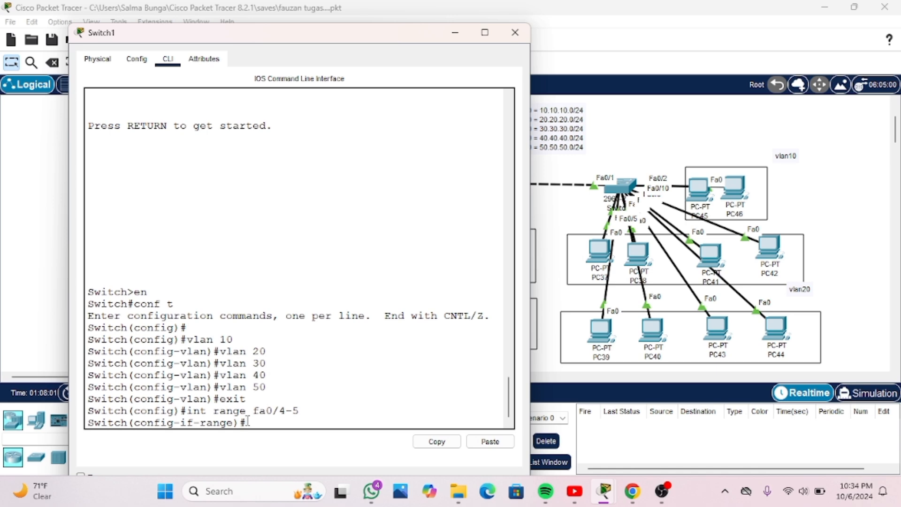
Set ports fa0/4-5 on Switch1 to access mode with "switchport mode access"
{"action": "type", "text": "switchp"}
{"action": "key", "text": "Tab"}
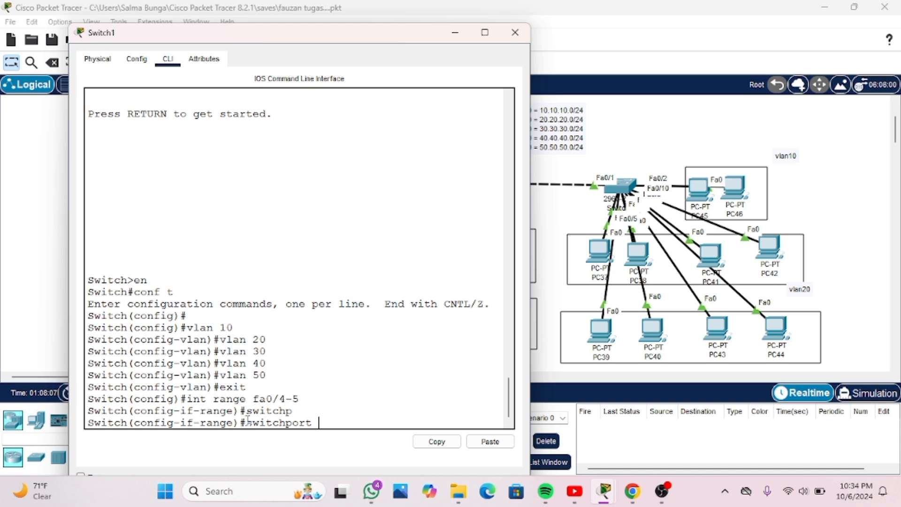
{"action": "type", "text": "mo"}
{"action": "key", "text": "Tab"}
{"action": "type", "text": "acc"}
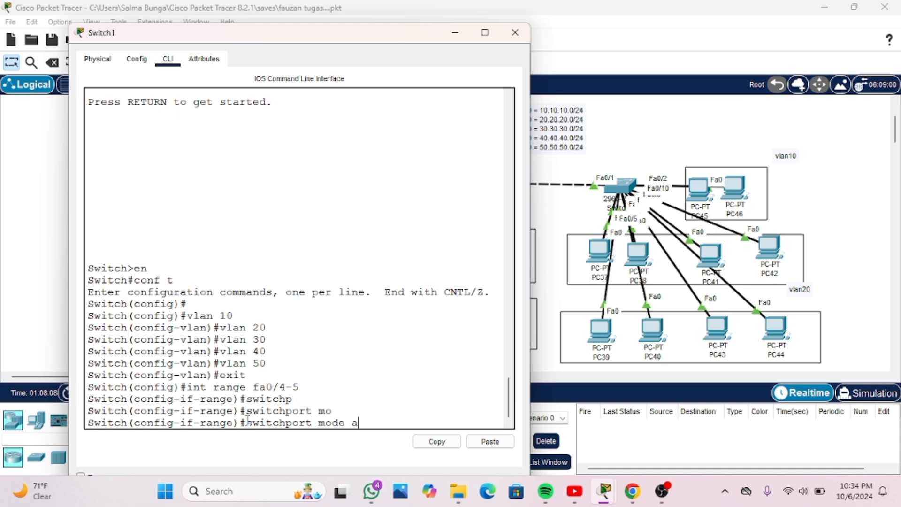
{"action": "key", "text": "Tab"}
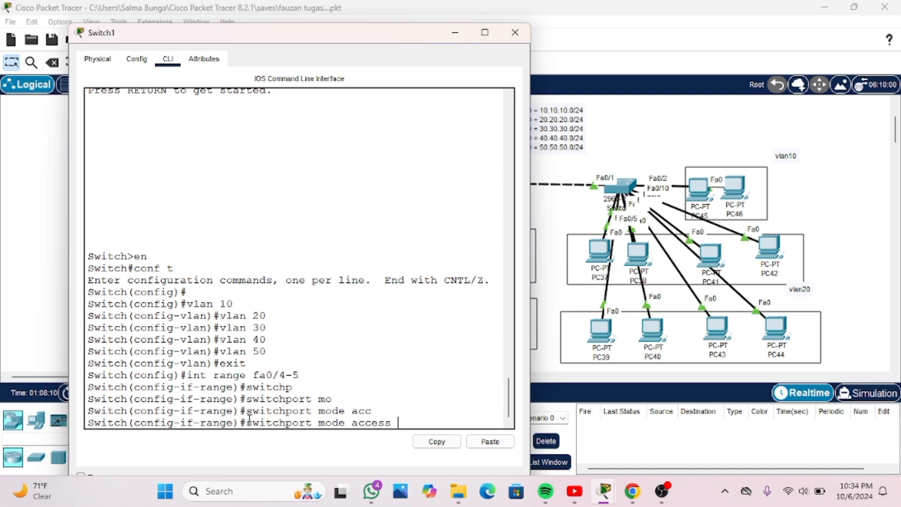
{"action": "key", "text": "Return"}
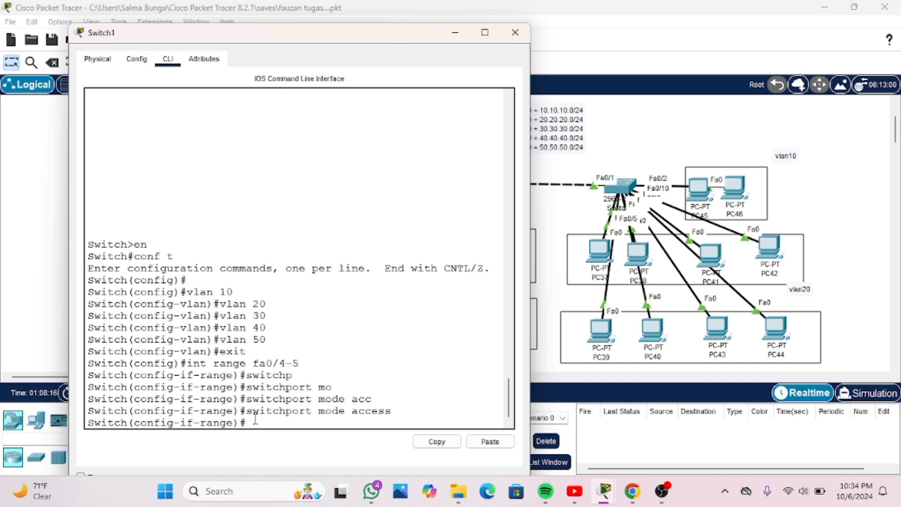
Assign ports fa0/4-5 to VLAN 40 with "switchport access vlan 40" and exit the interface range
{"action": "type", "text": "sw"}
{"action": "key", "text": "Tab"}
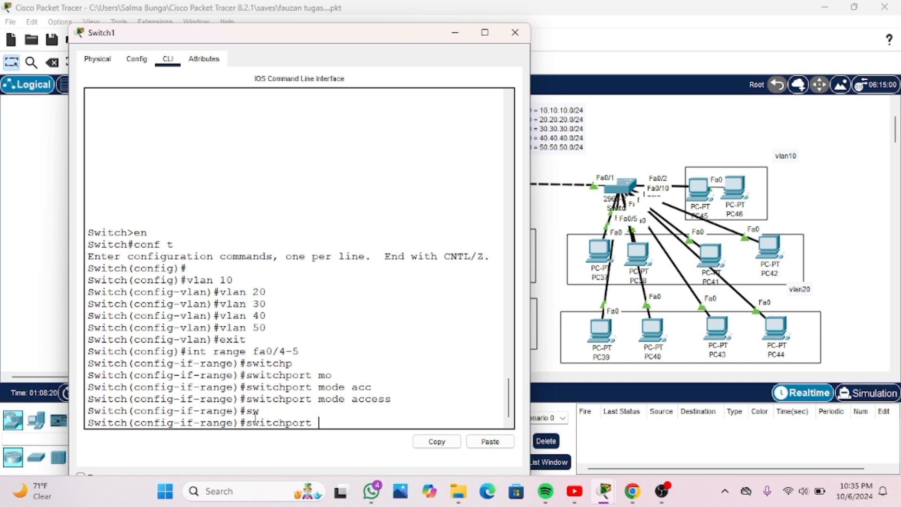
{"action": "type", "text": "acc"}
{"action": "key", "text": "Tab"}
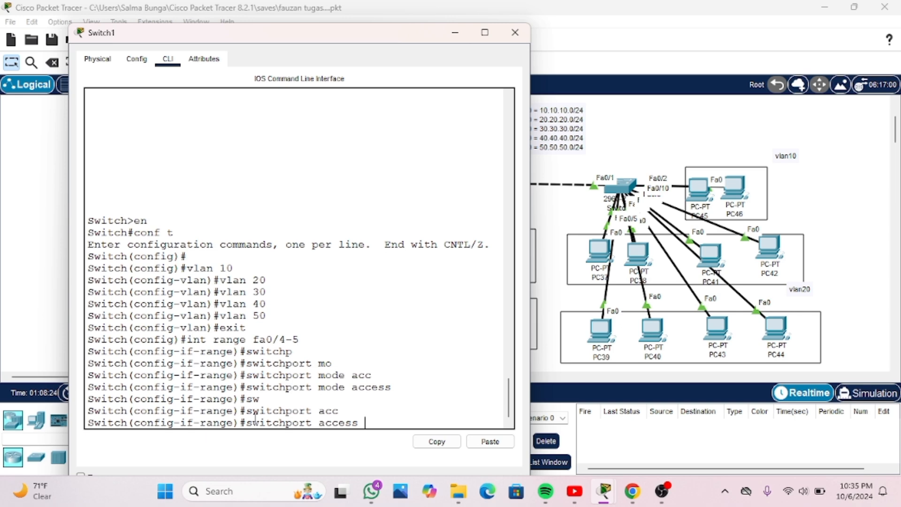
{"action": "type", "text": "vlan 40"}
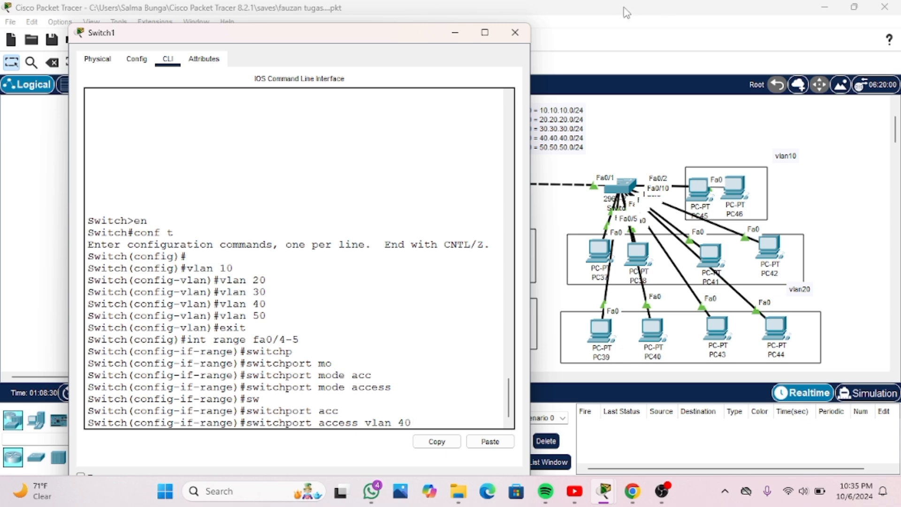
{"action": "key", "text": "Return"}
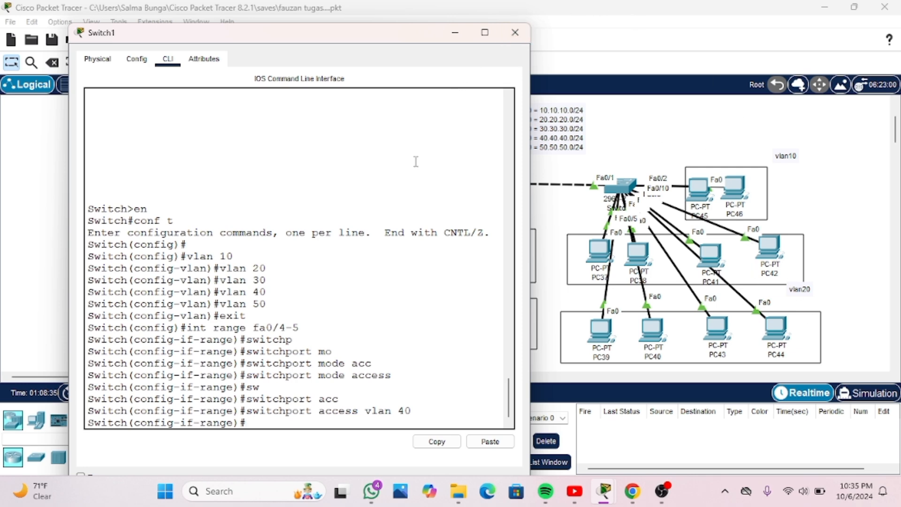
{"action": "type", "text": "exit"}
{"action": "key", "text": "Return"}
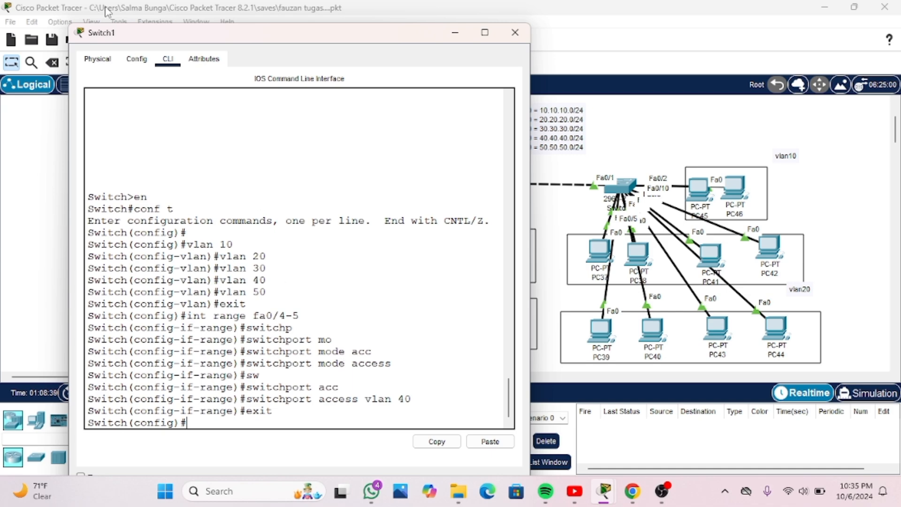
Shift PC35 and PC36 slightly to trace their links to Switch1, and bring its command line back into view
{"action": "left_click_drag", "start_coordinate": [223, 38], "coordinate": [735, 61]}
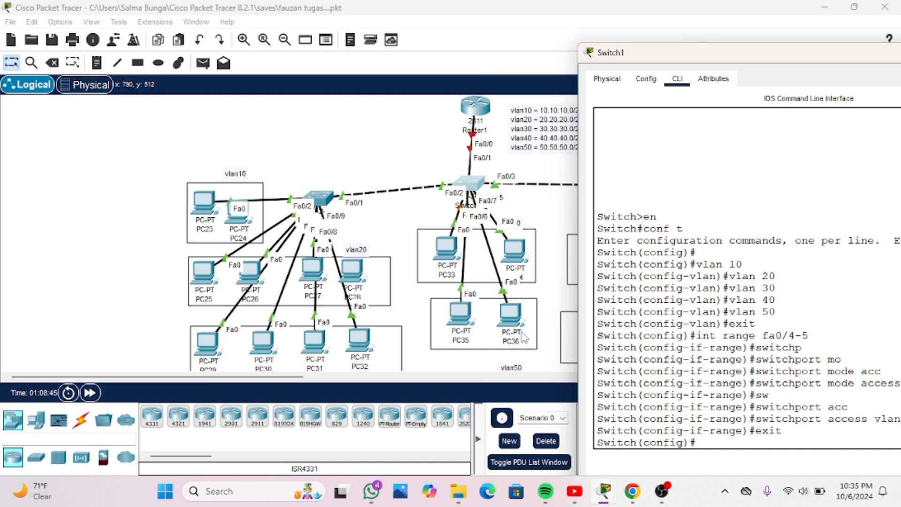
{"action": "mouse_move", "coordinate": [462, 321]}
{"action": "left_mouse_down"}
{"action": "mouse_move", "coordinate": [413, 300]}
{"action": "mouse_move", "coordinate": [444, 324]}
{"action": "mouse_move", "coordinate": [452, 300]}
{"action": "mouse_move", "coordinate": [454, 322]}
{"action": "left_mouse_up"}
{"action": "mouse_move", "coordinate": [510, 325]}
{"action": "left_mouse_down"}
{"action": "mouse_move", "coordinate": [509, 317]}
{"action": "mouse_move", "coordinate": [508, 326]}
{"action": "left_mouse_up"}
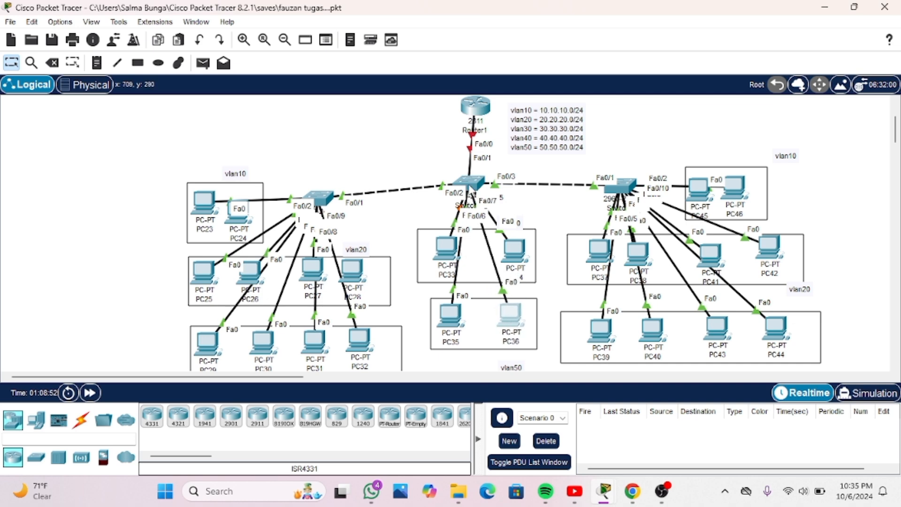
{"action": "left_click", "coordinate": [470, 185]}
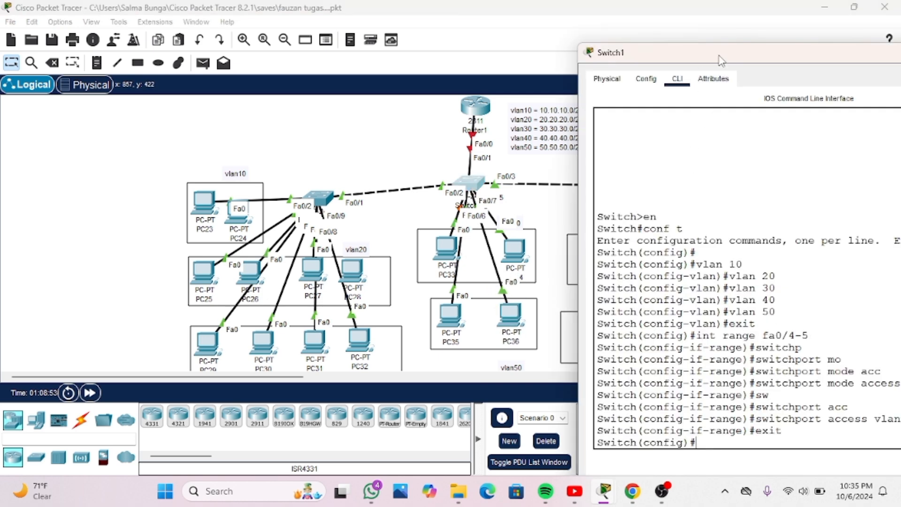
{"action": "left_click_drag", "start_coordinate": [721, 60], "coordinate": [536, 37]}
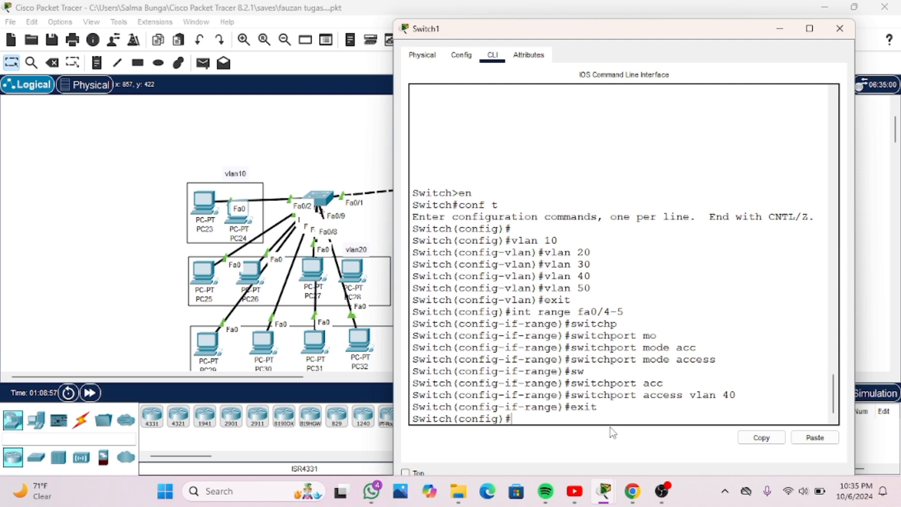
Enter configuration of Switch1's interface range fa0/6-7 with "int range fa0/6-7"
{"action": "type", "text": "int range fa0/"}
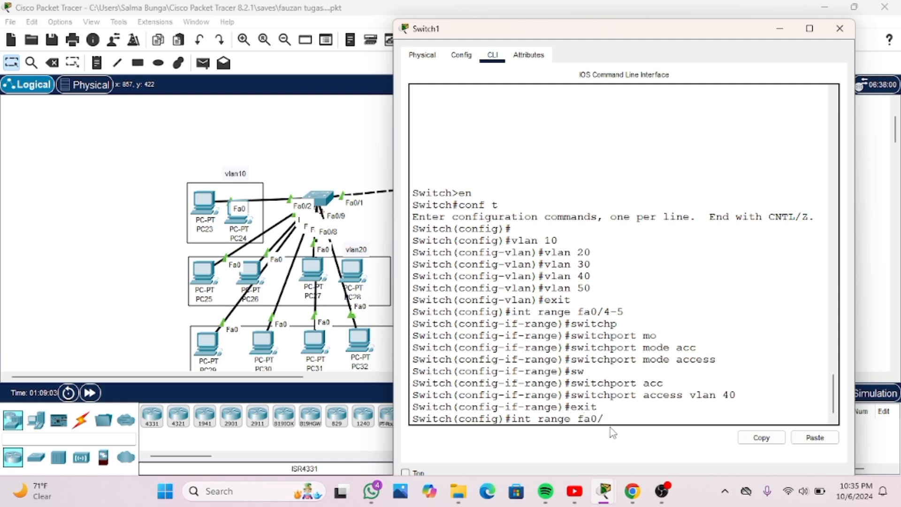
{"action": "type", "text": "6-7"}
{"action": "key", "text": "Return"}
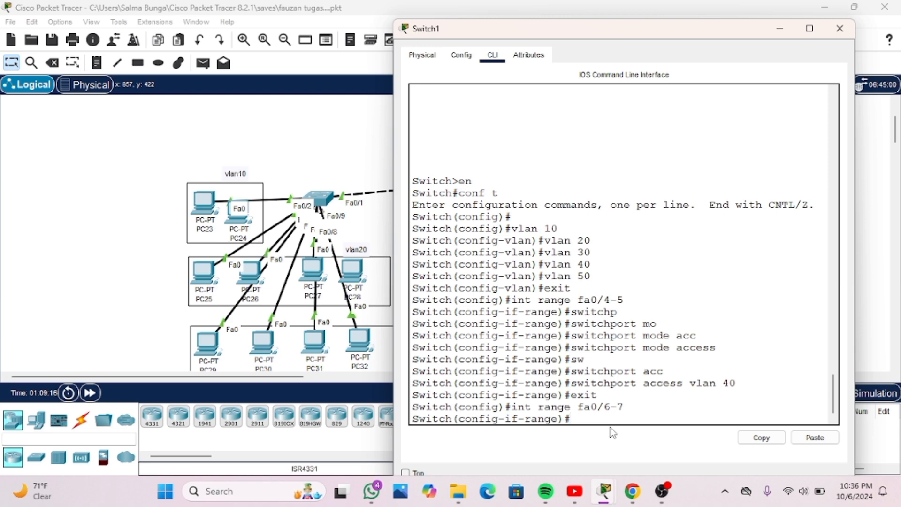
Display Switch1's VLAN table with "do show vlan brief" and check the ports listed for VLAN 40
{"action": "type", "text": "do"}
{"action": "type", "text": " sw"}
{"action": "key", "text": "Tab"}
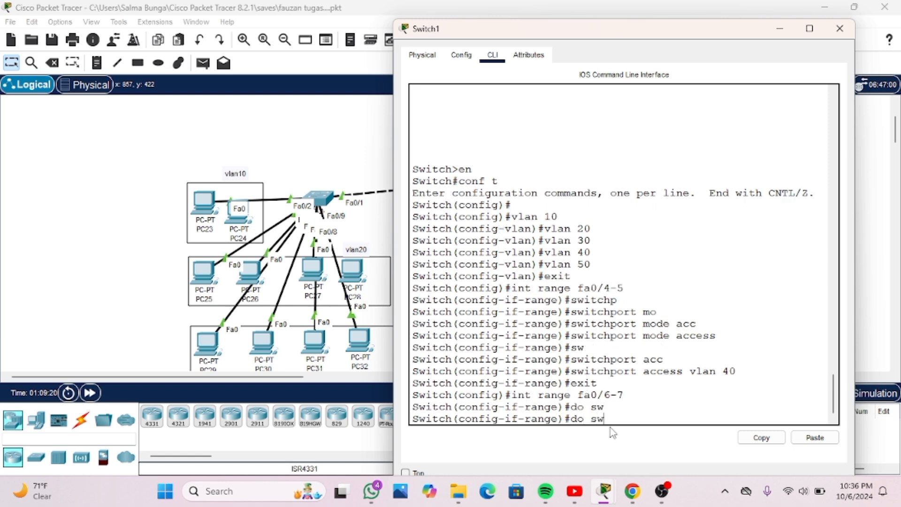
{"action": "type", "text": "ow"}
{"action": "key", "text": "BackSpace"}
{"action": "key", "text": "BackSpace"}
{"action": "key", "text": "BackSpace"}
{"action": "type", "text": "h"}
{"action": "key", "text": "Tab"}
{"action": "type", "text": "ow"}
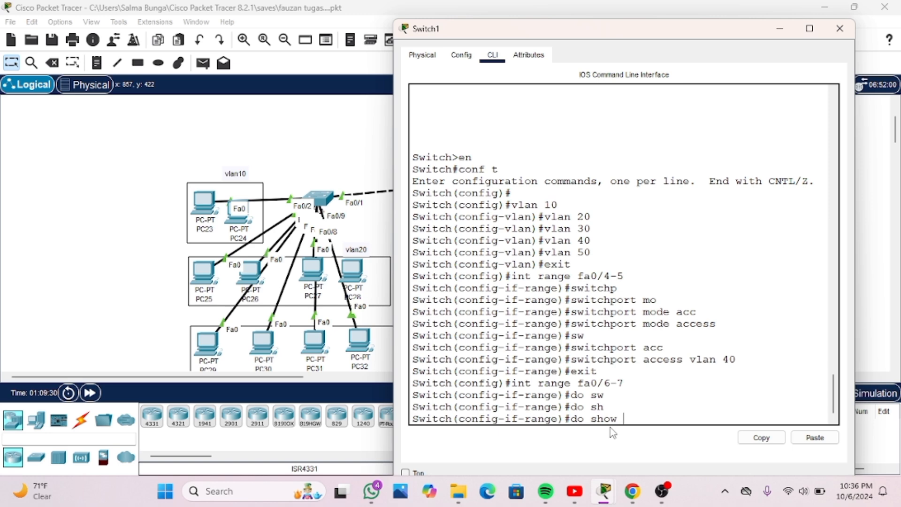
{"action": "type", "text": "vlan brief"}
{"action": "key", "text": "Return"}
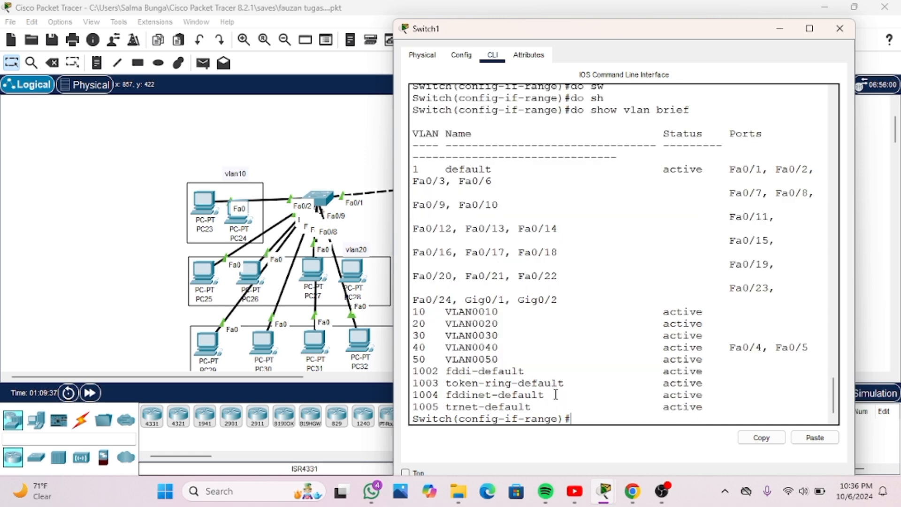
{"action": "scroll", "coordinate": [646, 318], "scroll_direction": "down", "scroll_amount": 1}
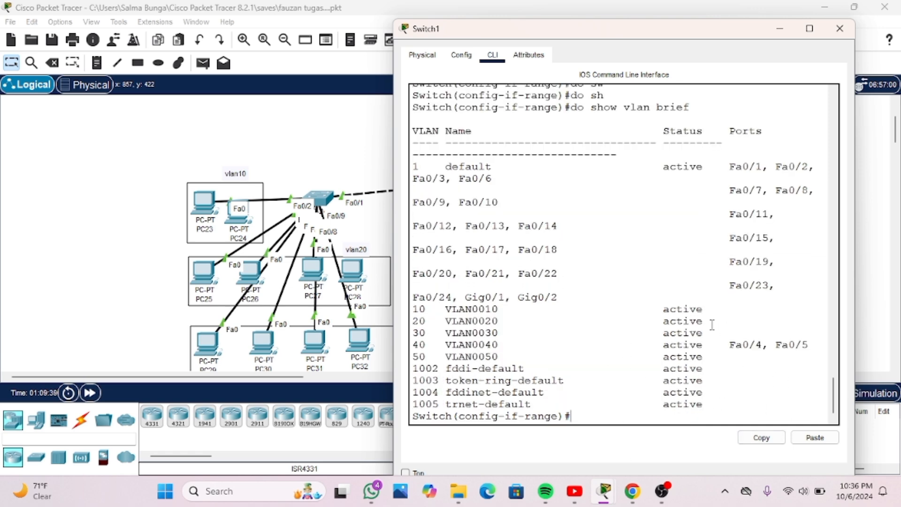
{"action": "left_click_drag", "start_coordinate": [731, 345], "coordinate": [795, 346]}
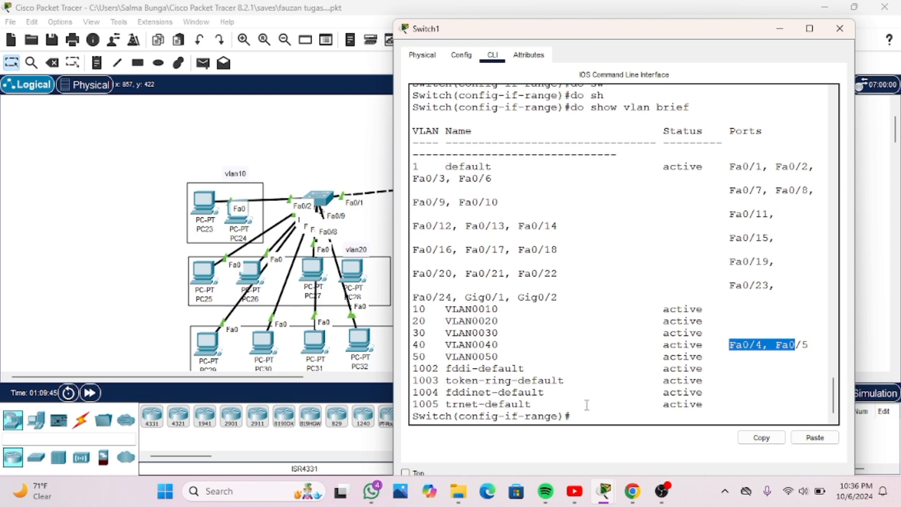
{"action": "left_click", "coordinate": [590, 419]}
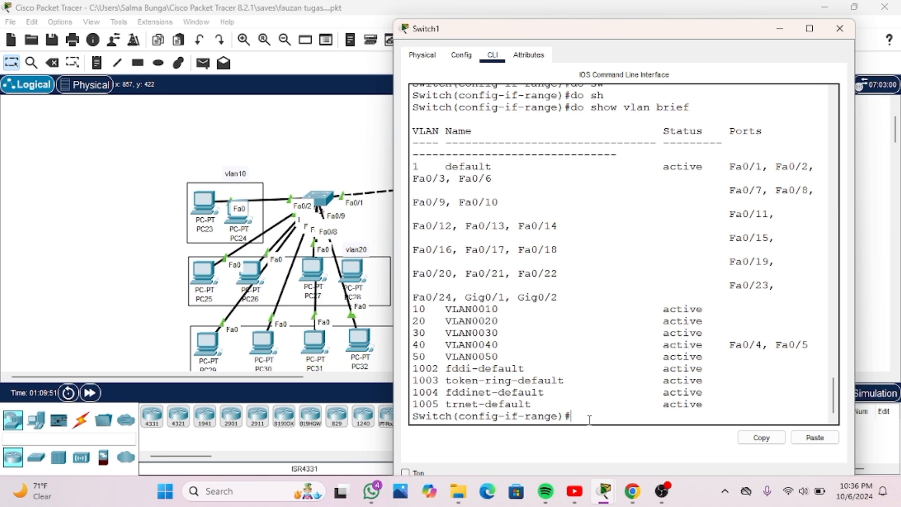
Set ports fa0/6-7 on Switch1 to access mode with "switchport mode access"
{"action": "type", "text": "int"}
{"action": "key", "text": "BackSpace"}
{"action": "key", "text": "BackSpace"}
{"action": "key", "text": "BackSpace"}
{"action": "type", "text": "sw"}
{"action": "key", "text": "Tab"}
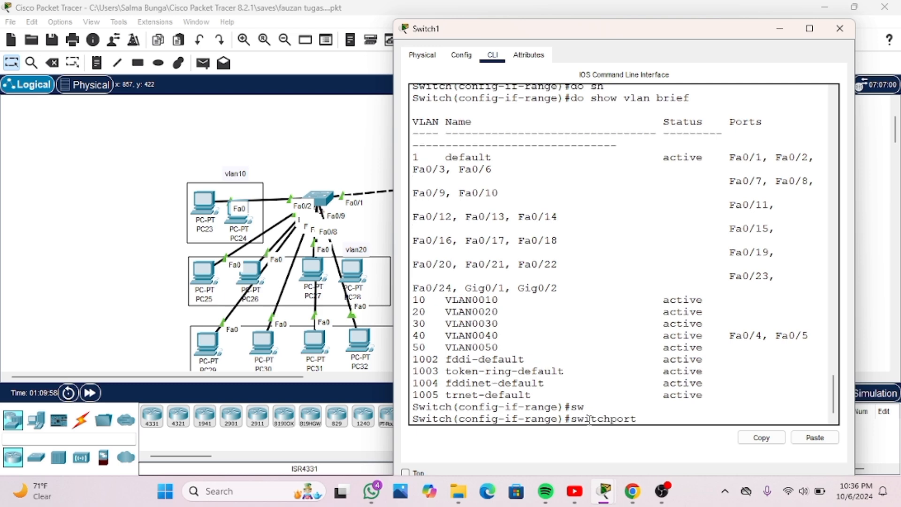
{"action": "type", "text": "mode acc"}
{"action": "key", "text": "Tab"}
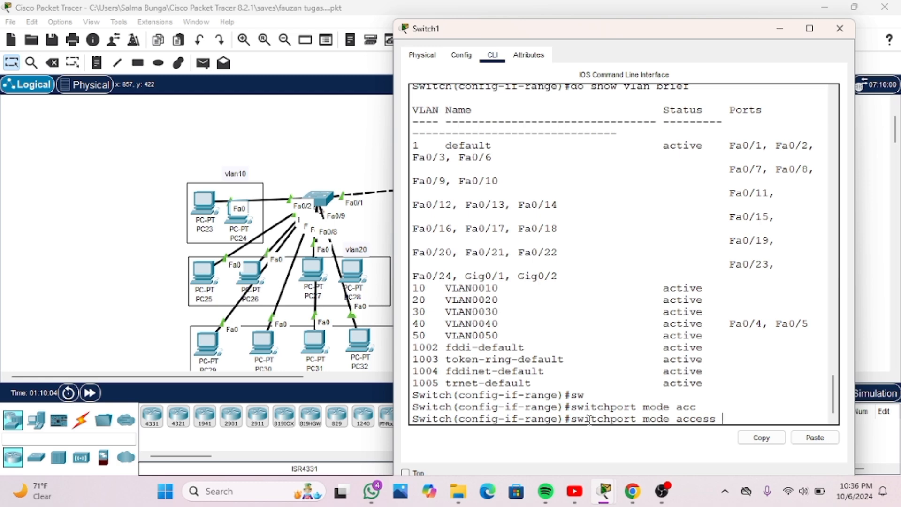
{"action": "key", "text": "Return"}
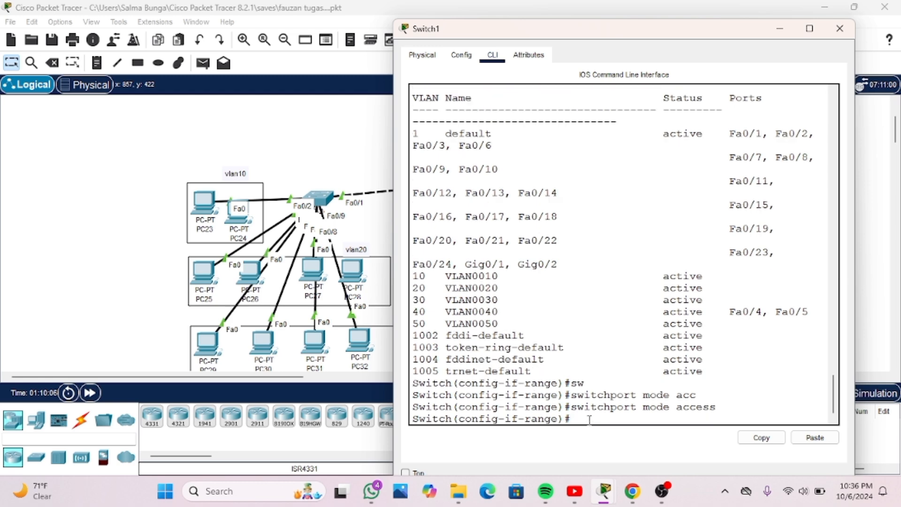
Assign ports fa0/6-7 on Switch1 to VLAN 50 with "switchport access vlan 50"
{"action": "type", "text": "sw"}
{"action": "key", "text": "Tab"}
{"action": "type", "text": "acc"}
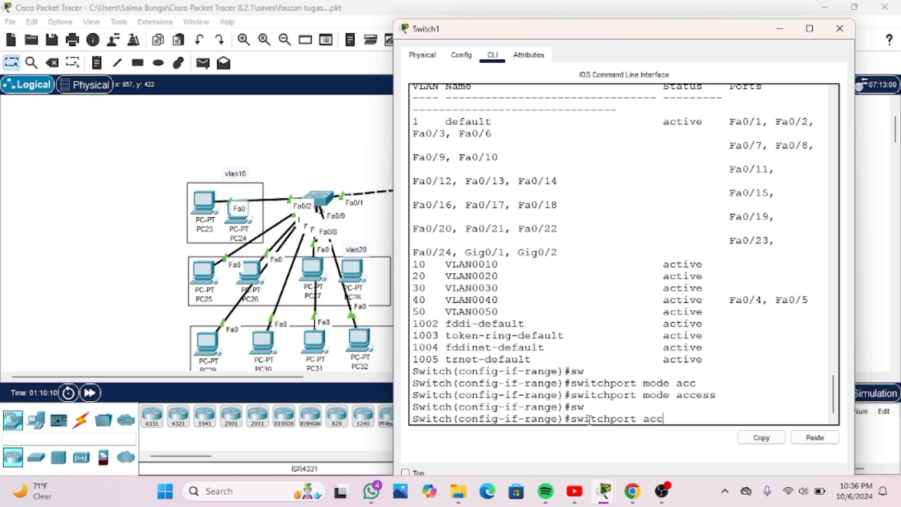
{"action": "key", "text": "Tab"}
{"action": "type", "text": "vlan"}
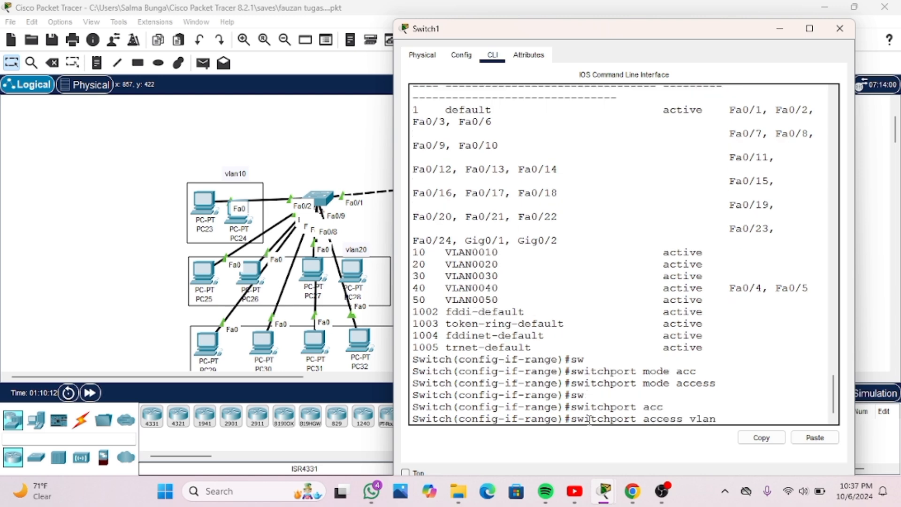
{"action": "type", "text": " 50"}
{"action": "key", "text": "Return"}
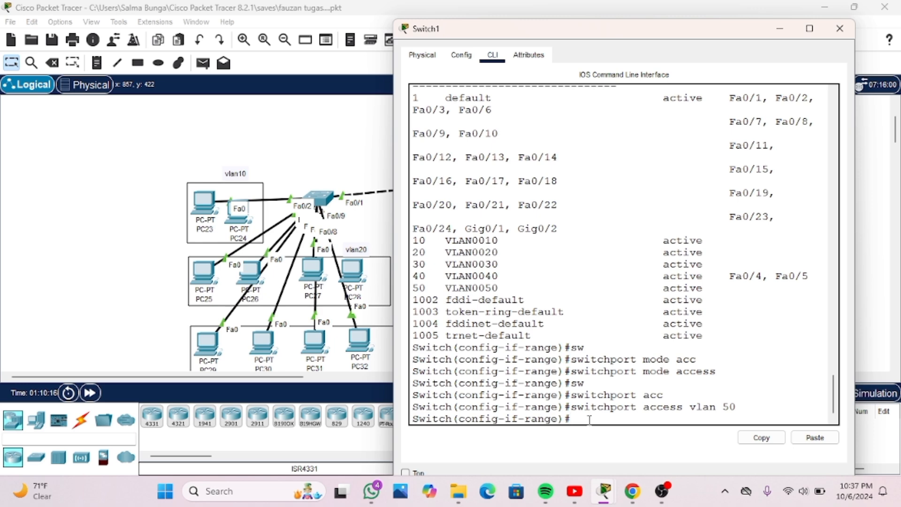
Display Switch1's VLAN table with "do show vlan brief" and check the ports and status listed for VLANs 40 and 50
{"action": "type", "text": "do show vlan "}
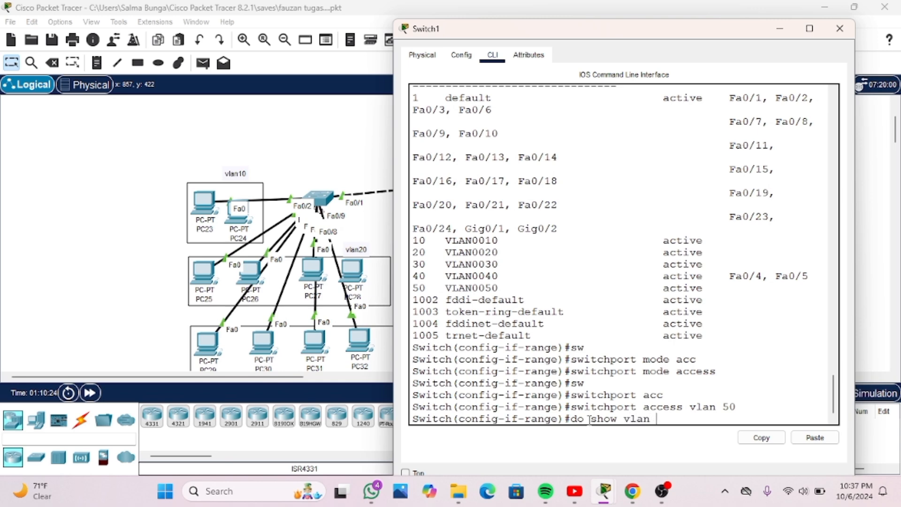
{"action": "type", "text": "brief"}
{"action": "key", "text": "Return"}
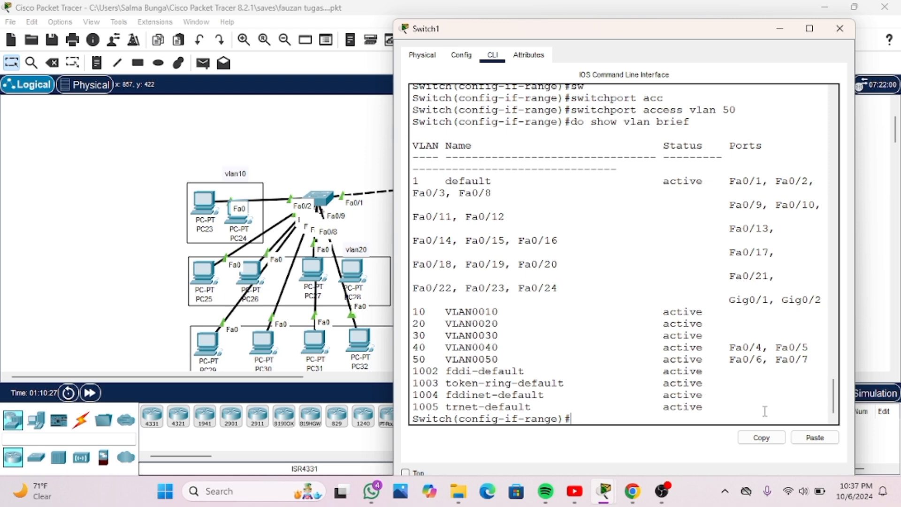
{"action": "left_click_drag", "start_coordinate": [726, 359], "coordinate": [805, 371]}
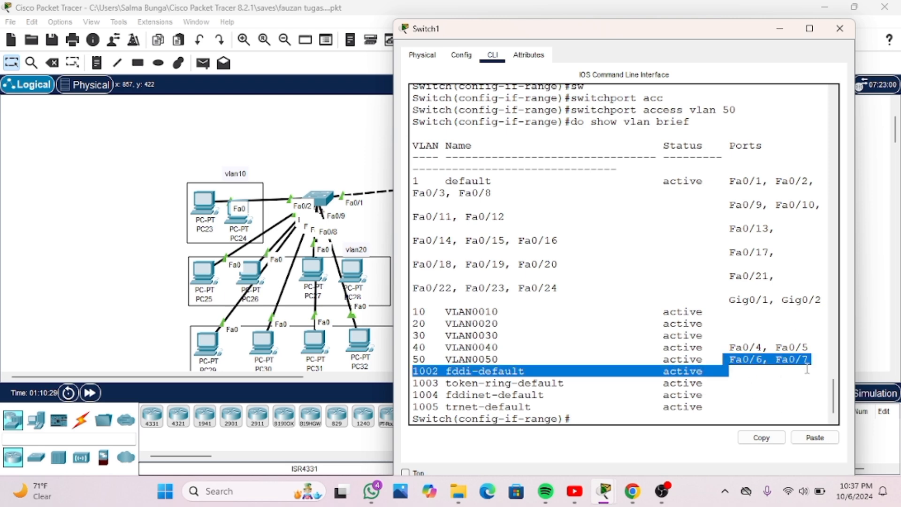
{"action": "left_click", "coordinate": [732, 348]}
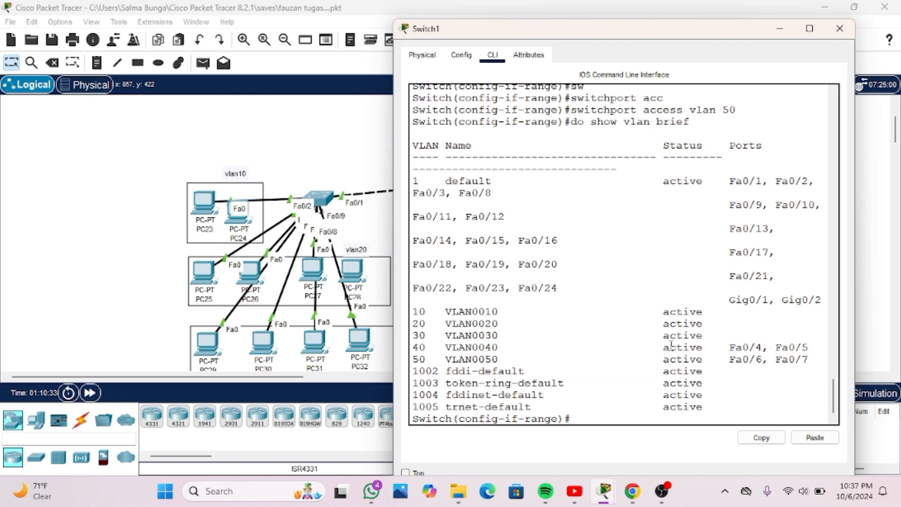
{"action": "left_click_drag", "start_coordinate": [663, 348], "coordinate": [717, 359]}
{"action": "left_click", "coordinate": [717, 360]}
{"action": "left_click", "coordinate": [840, 29]}
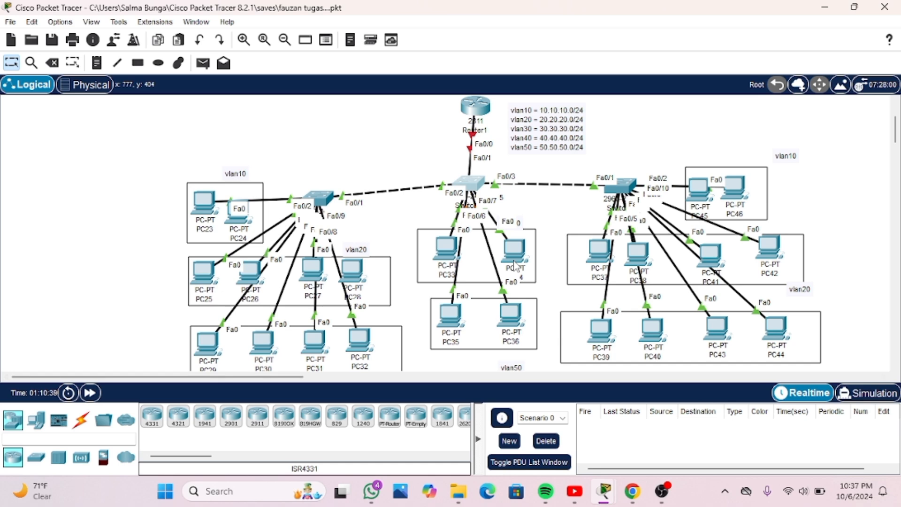
Shift Switch1 slightly in the topology so it sits directly beneath Router1
{"action": "mouse_move", "coordinate": [515, 265]}
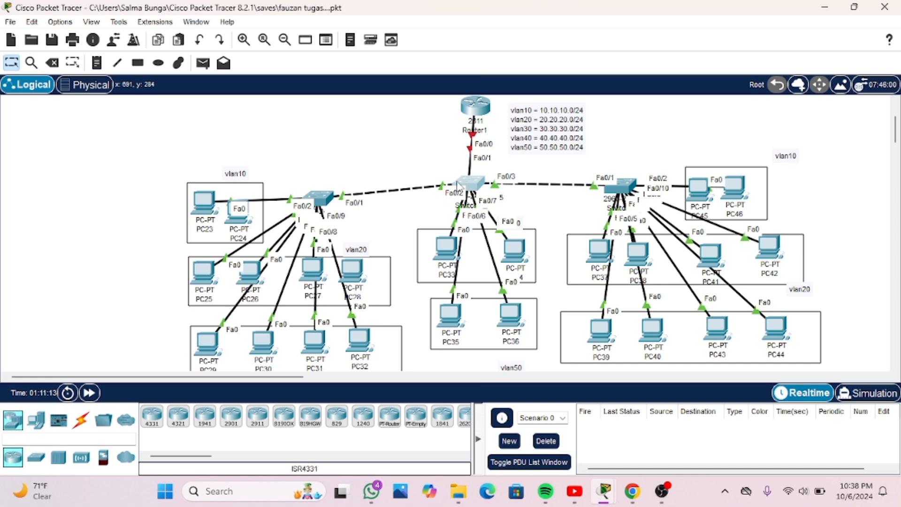
{"action": "mouse_move", "coordinate": [471, 186]}
{"action": "left_mouse_down"}
{"action": "mouse_move", "coordinate": [467, 179]}
{"action": "mouse_move", "coordinate": [493, 220]}
{"action": "mouse_move", "coordinate": [470, 184]}
{"action": "mouse_move", "coordinate": [501, 188]}
{"action": "mouse_move", "coordinate": [489, 187]}
{"action": "left_mouse_up"}
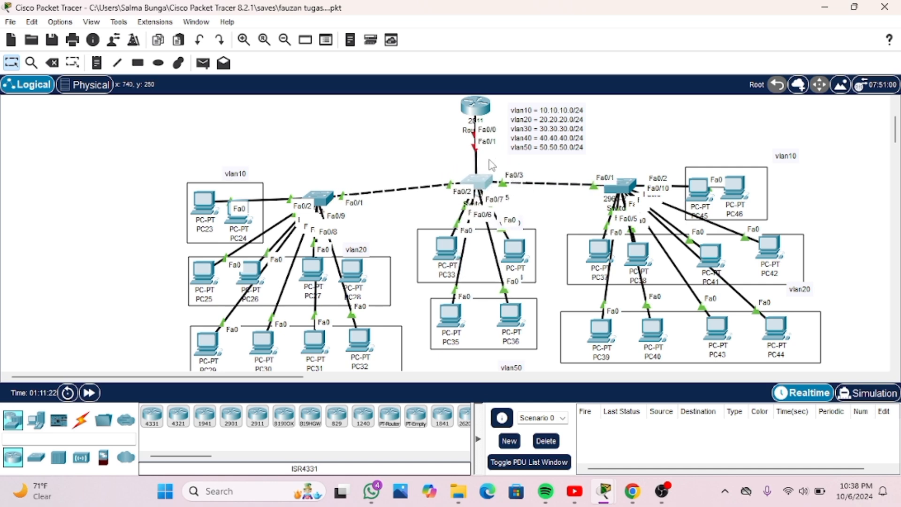
Return Switch1 to global configuration and enter its interface range fa0/1-3 with "int range fa0/1-3"
{"action": "left_click", "coordinate": [473, 183]}
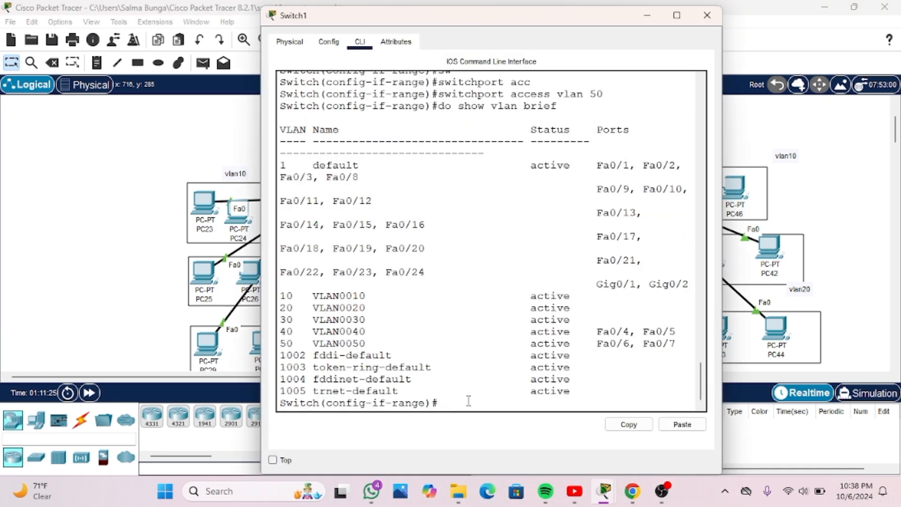
{"action": "type", "text": "exit"}
{"action": "key", "text": "Return"}
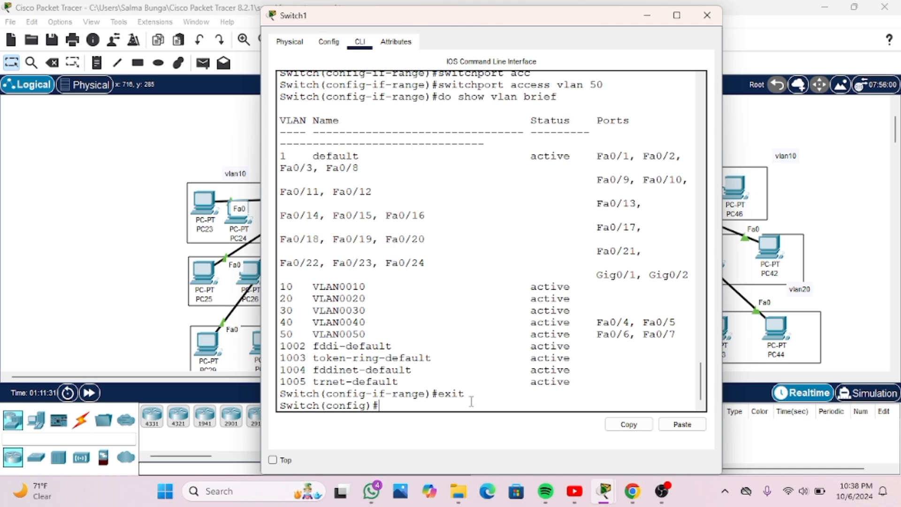
{"action": "type", "text": "int range"}
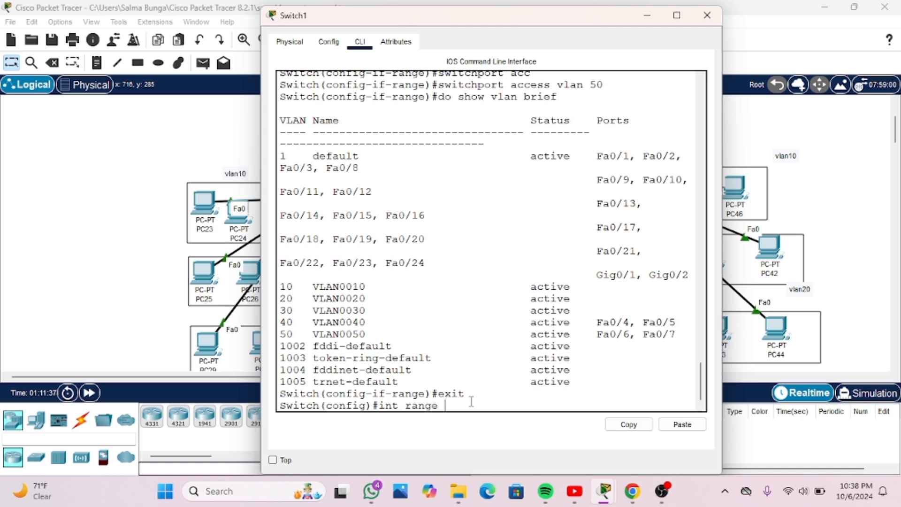
{"action": "type", "text": " fa0/1-3"}
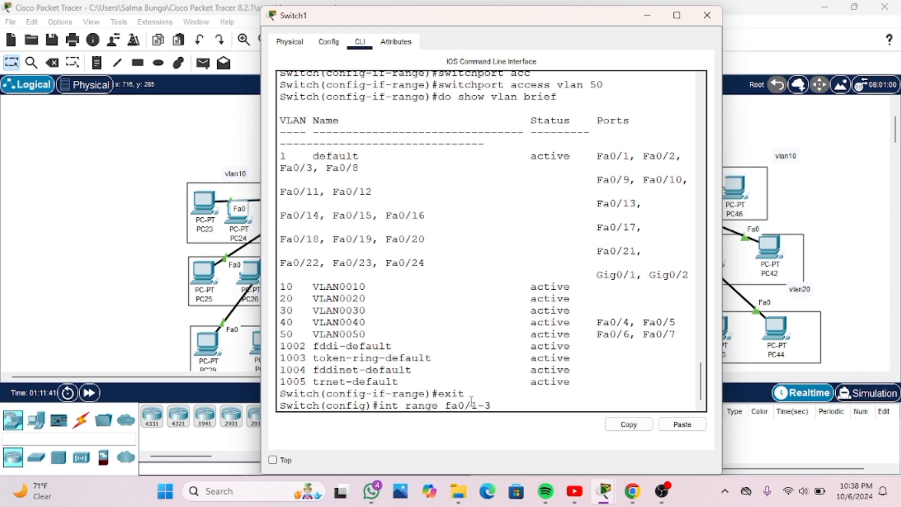
{"action": "left_click_drag", "start_coordinate": [554, 19], "coordinate": [533, 38]}
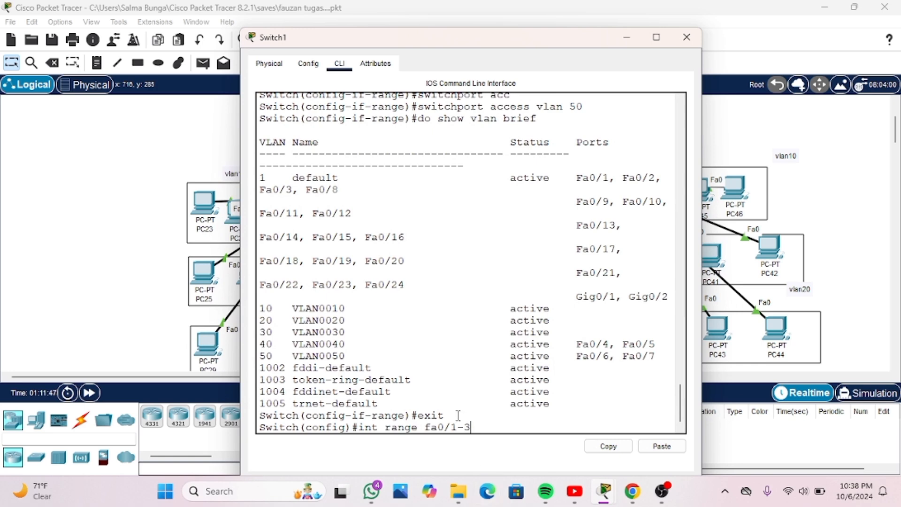
{"action": "key", "text": "Return"}
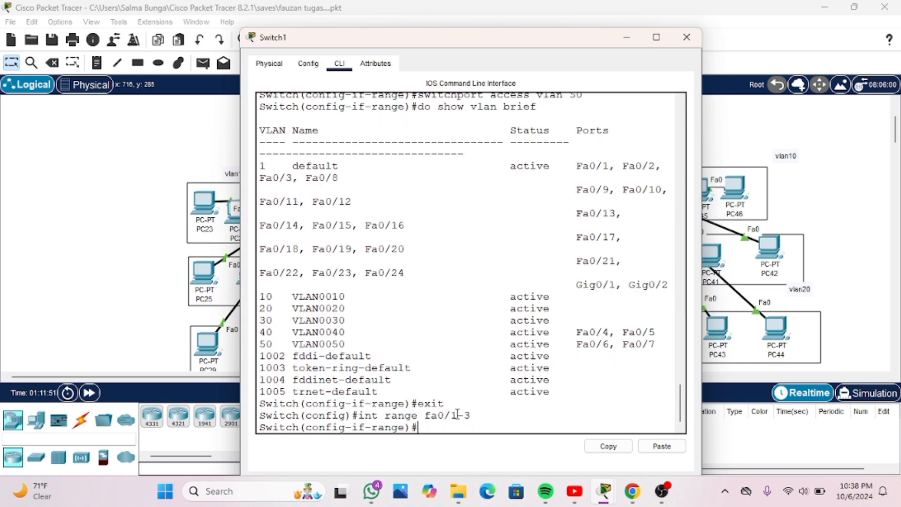
Set ports fa0/1-3 on Switch1 to trunk mode with "switchport mode trunk"
{"action": "type", "text": "sw"}
{"action": "key", "text": "Tab"}
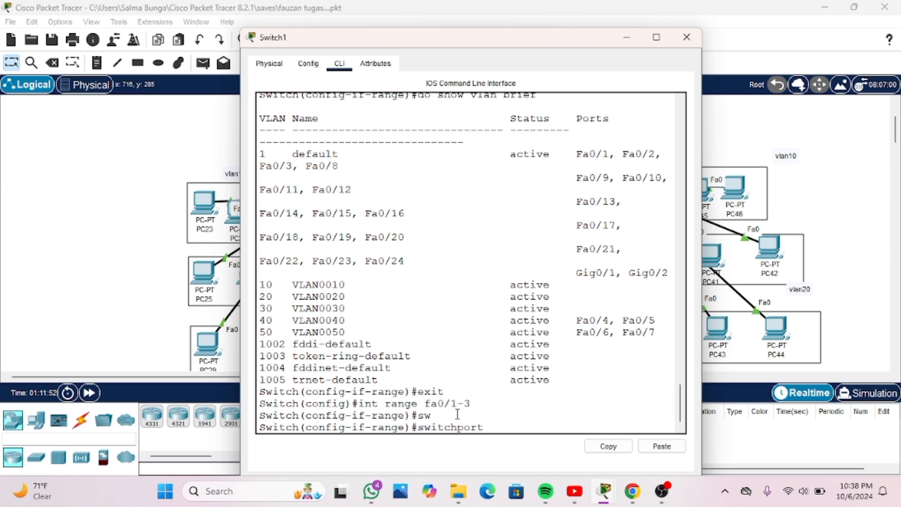
{"action": "type", "text": "mode t"}
{"action": "type", "text": "r"}
{"action": "key", "text": "Tab"}
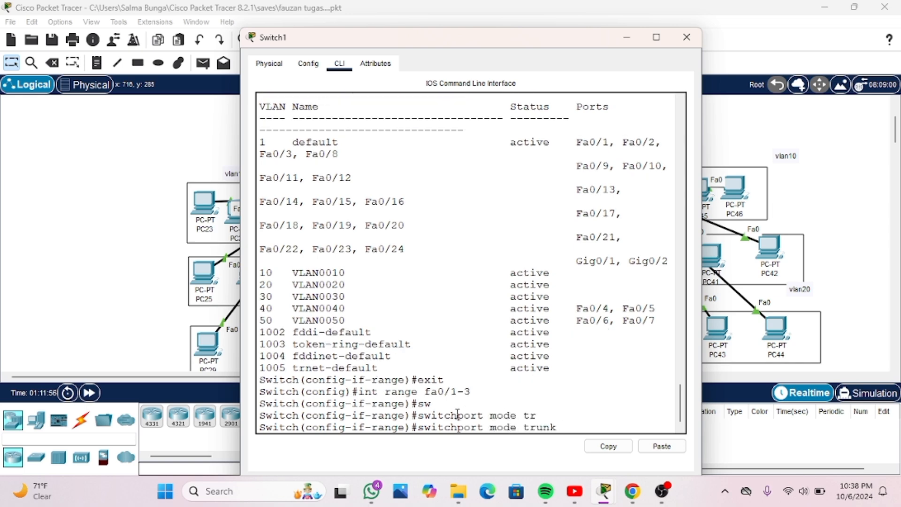
{"action": "key", "text": "Return"}
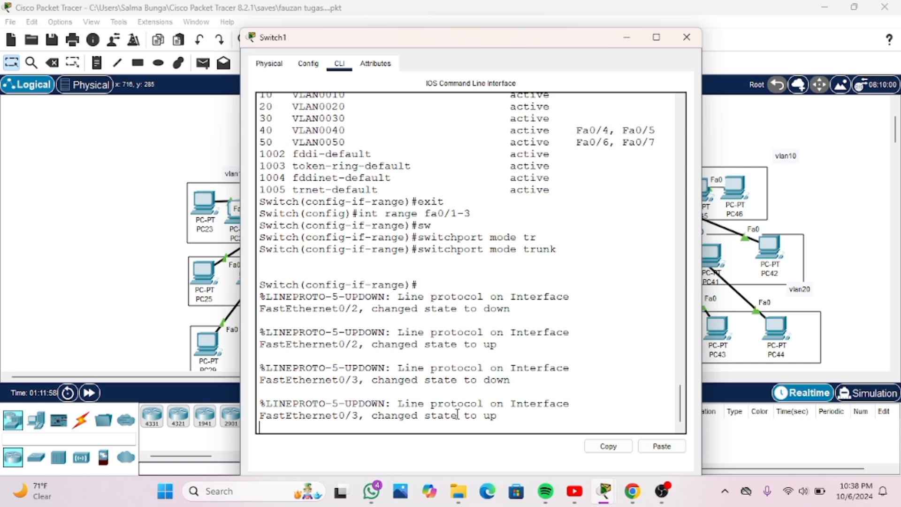
{"action": "key", "text": "Return"}
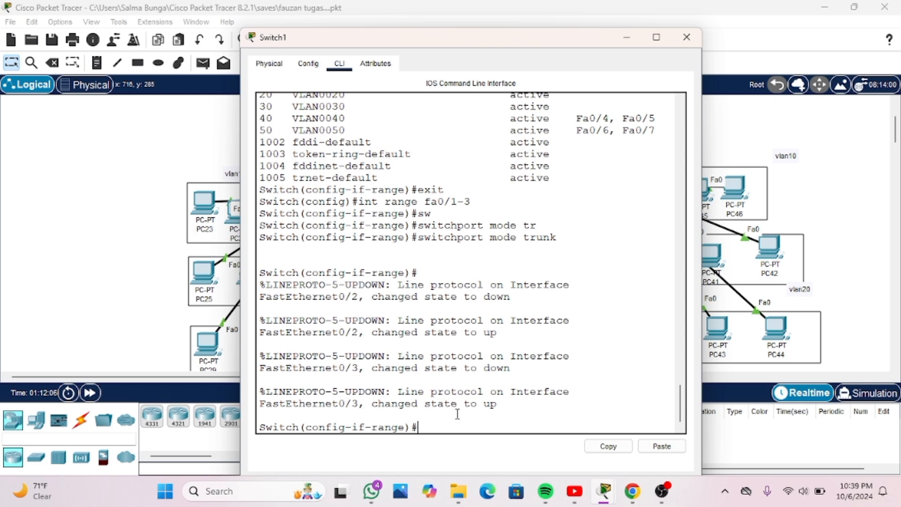
Display Switch1's trunk interfaces with "do show int trunk" and check their trunking status and native VLAN
{"action": "type", "text": "do show int trunk"}
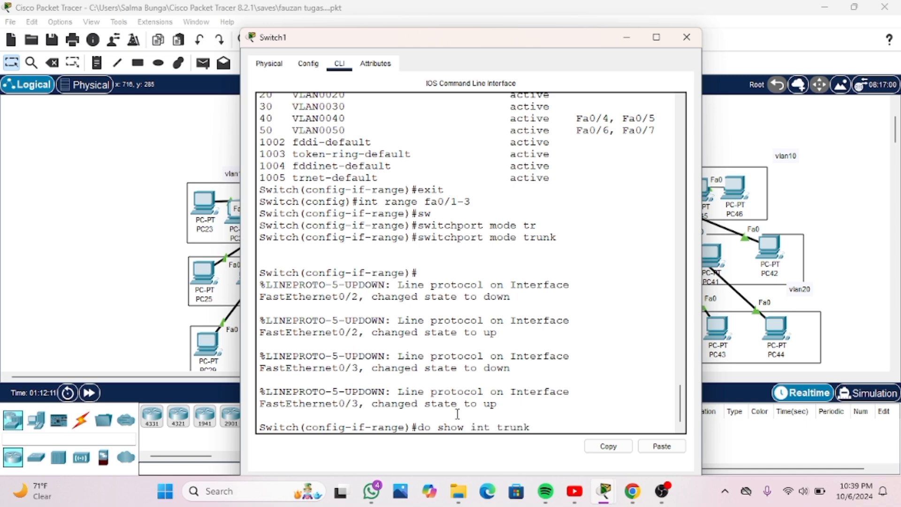
{"action": "key", "text": "Return"}
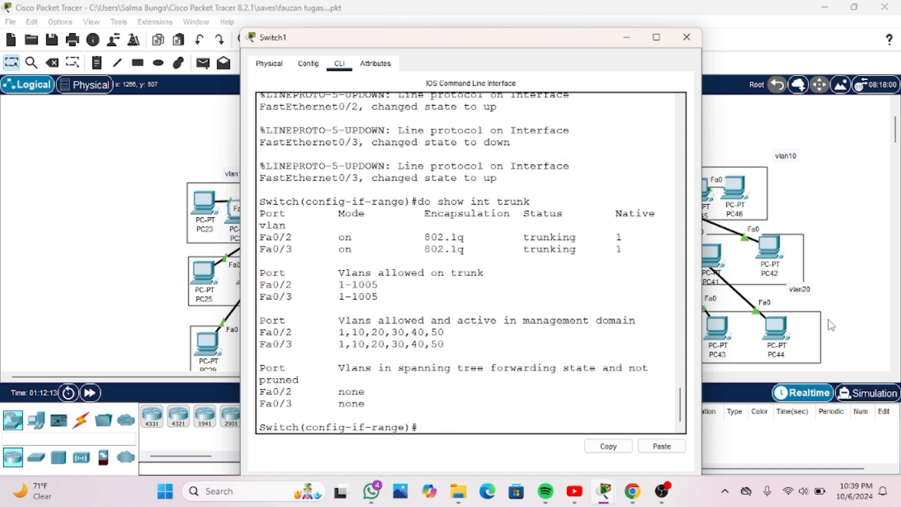
{"action": "left_click_drag", "start_coordinate": [529, 240], "coordinate": [573, 244]}
{"action": "left_click", "coordinate": [574, 244]}
{"action": "mouse_move", "coordinate": [613, 248]}
{"action": "left_mouse_down"}
{"action": "mouse_move", "coordinate": [627, 253]}
{"action": "mouse_move", "coordinate": [617, 236]}
{"action": "left_mouse_up"}
{"action": "left_click", "coordinate": [624, 241]}
{"action": "left_click", "coordinate": [687, 37]}
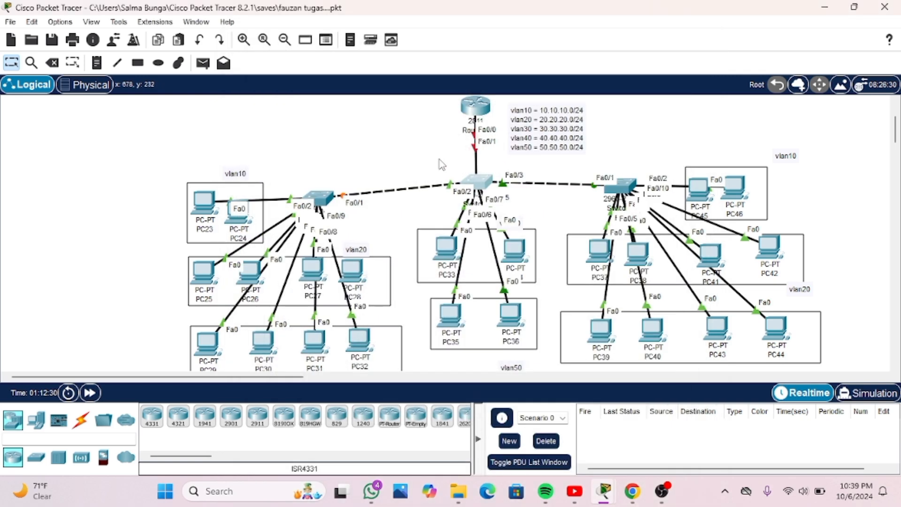
Leave VLAN configuration on Switch0 and enter configuration of its uplink interface with "int fa0/1"
{"action": "left_click", "coordinate": [327, 200]}
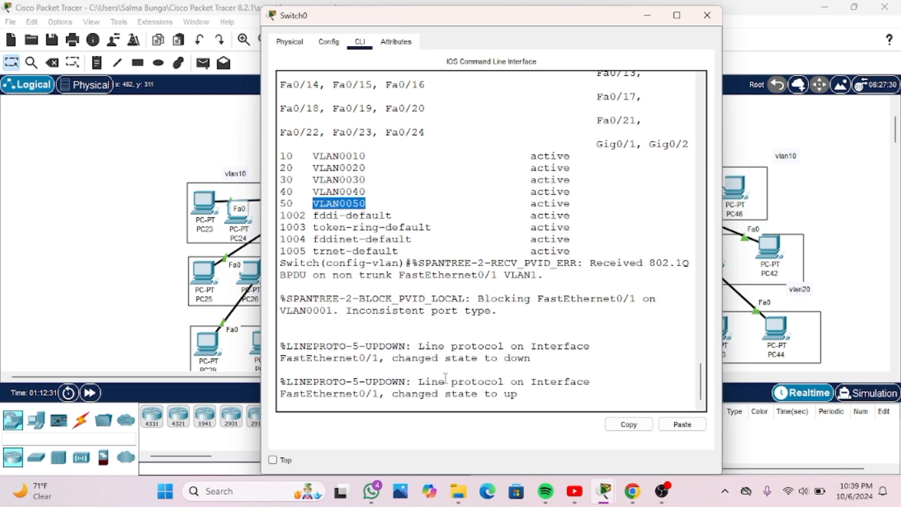
{"action": "left_click", "coordinate": [535, 392]}
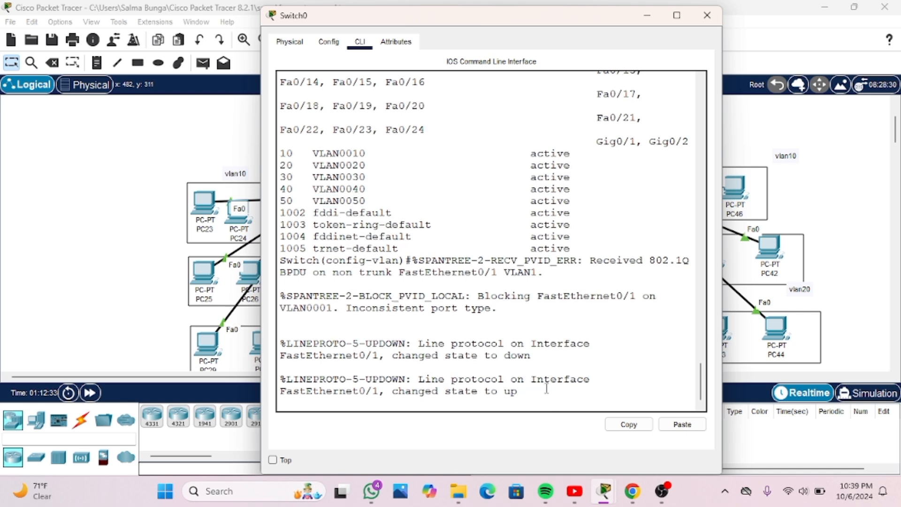
{"action": "key", "text": "Return"}
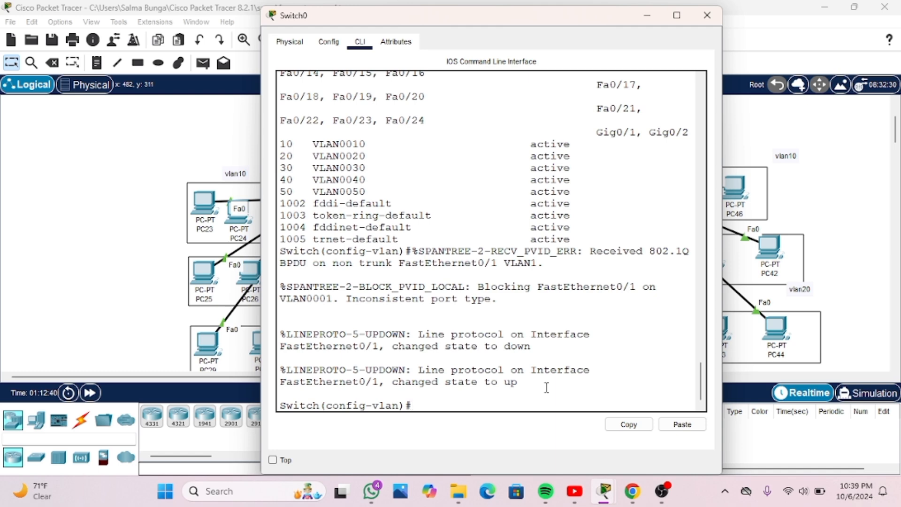
{"action": "type", "text": "exit"}
{"action": "key", "text": "Return"}
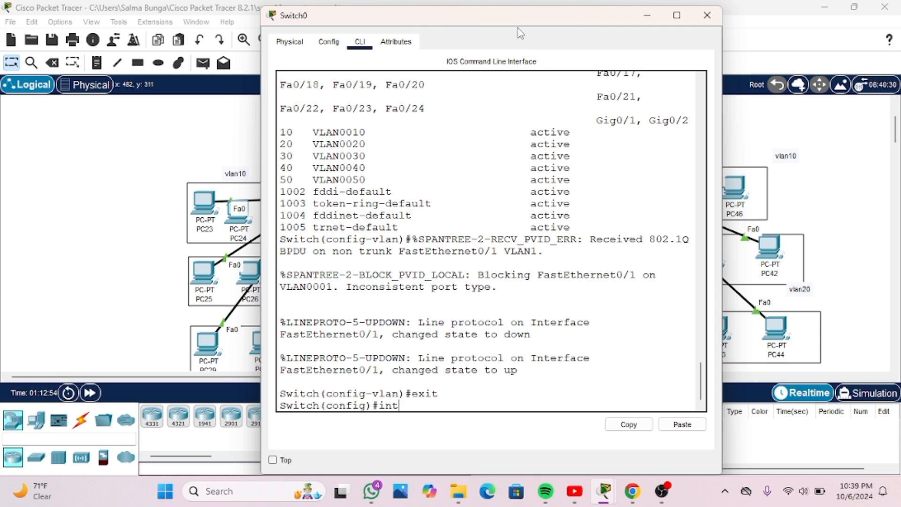
{"action": "left_click_drag", "start_coordinate": [530, 20], "coordinate": [467, 255]}
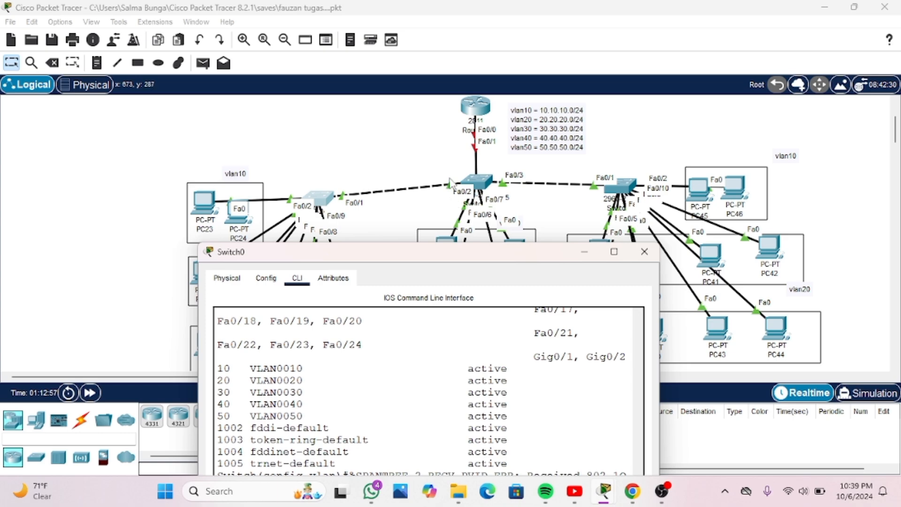
{"action": "left_click_drag", "start_coordinate": [502, 256], "coordinate": [527, 52]}
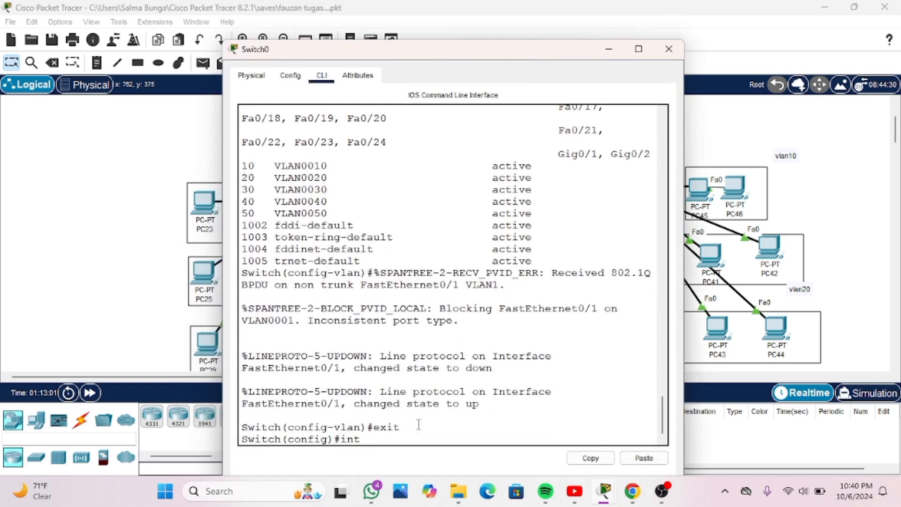
{"action": "type", "text": "fa0/2"}
{"action": "key", "text": "BackSpace"}
{"action": "type", "text": "1"}
{"action": "key", "text": "Return"}
Set Switch0's fa0/1 to trunk mode with "switchport mode trunk" and return to global configuration
{"action": "type", "text": "sw"}
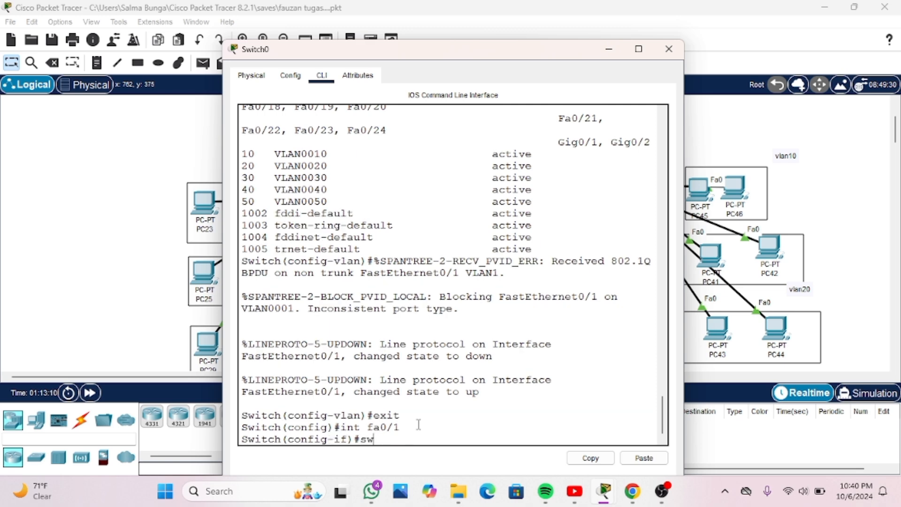
{"action": "key", "text": "Tab"}
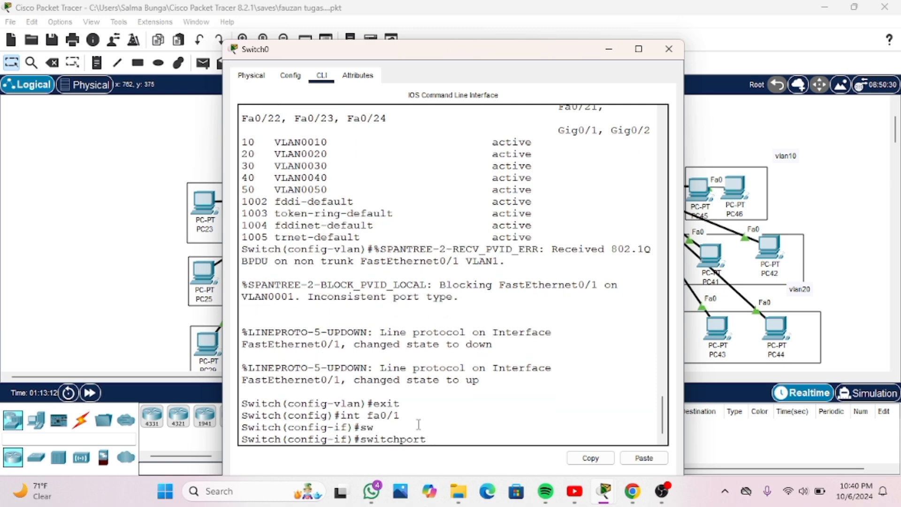
{"action": "type", "text": "mode tr"}
{"action": "key", "text": "Tab"}
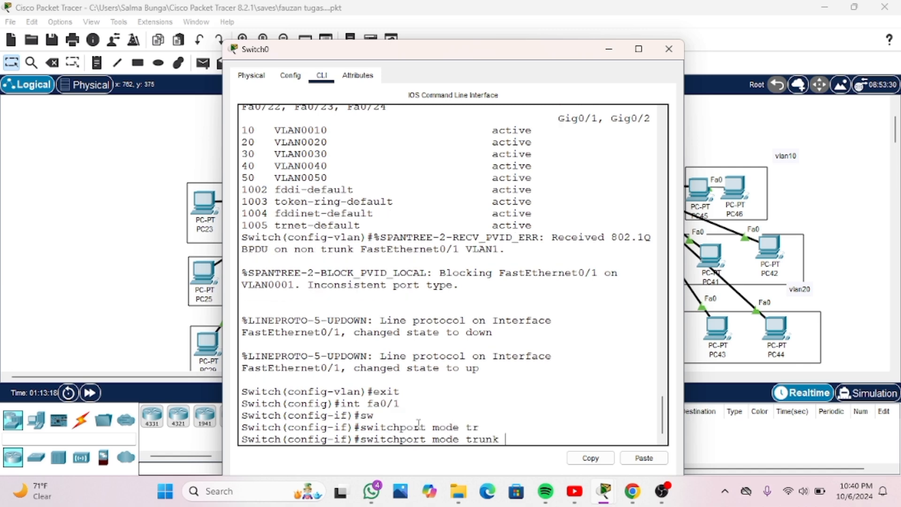
{"action": "key", "text": "Return"}
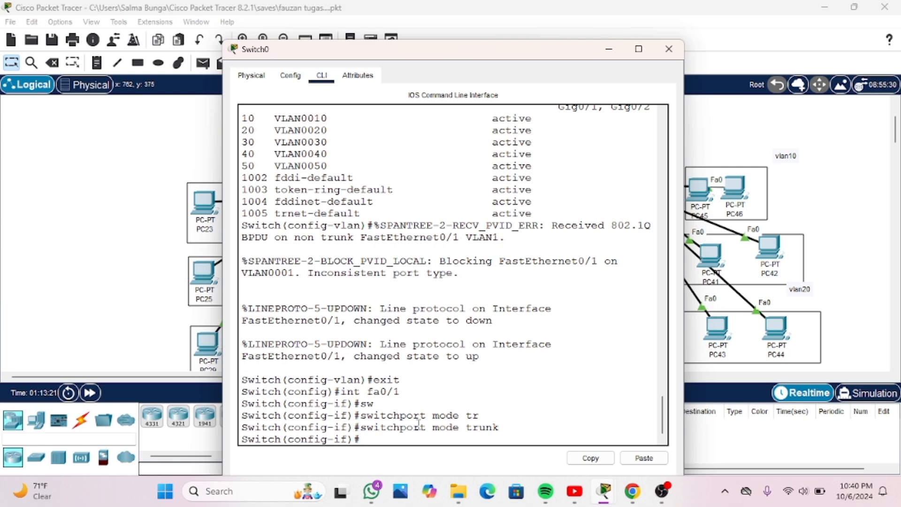
{"action": "type", "text": "exit"}
{"action": "key", "text": "Return"}
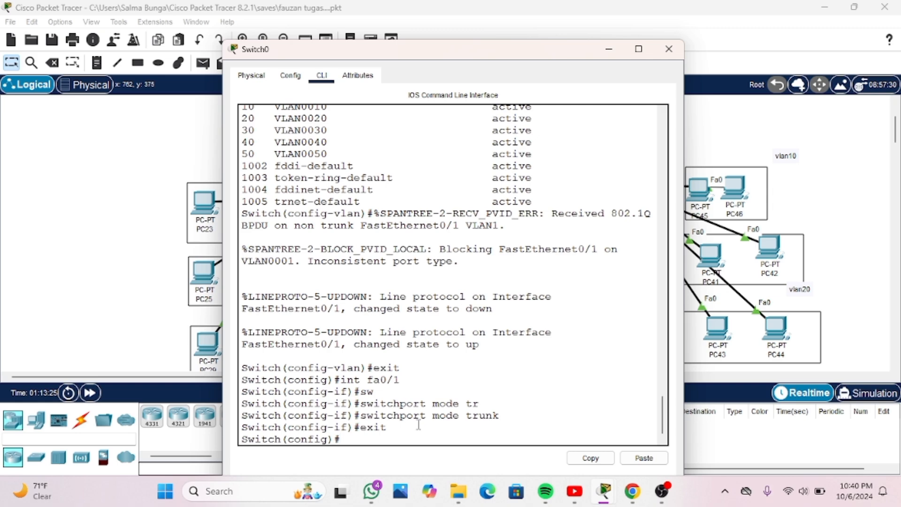
Examine the port labels on Switch0's links to the vlan10, vlan20 and vlan 30 PC groups
{"action": "left_click_drag", "start_coordinate": [497, 60], "coordinate": [733, 76]}
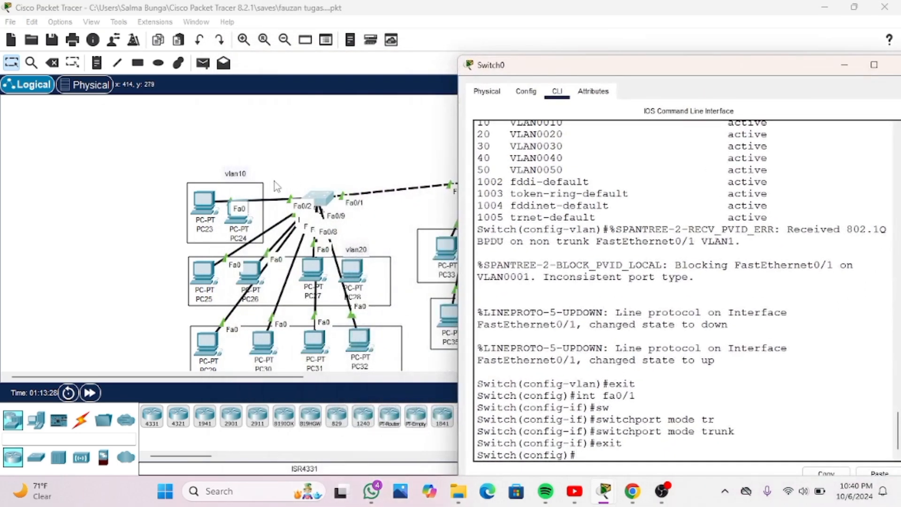
{"action": "scroll", "coordinate": [274, 203], "scroll_direction": "down", "scroll_amount": 3}
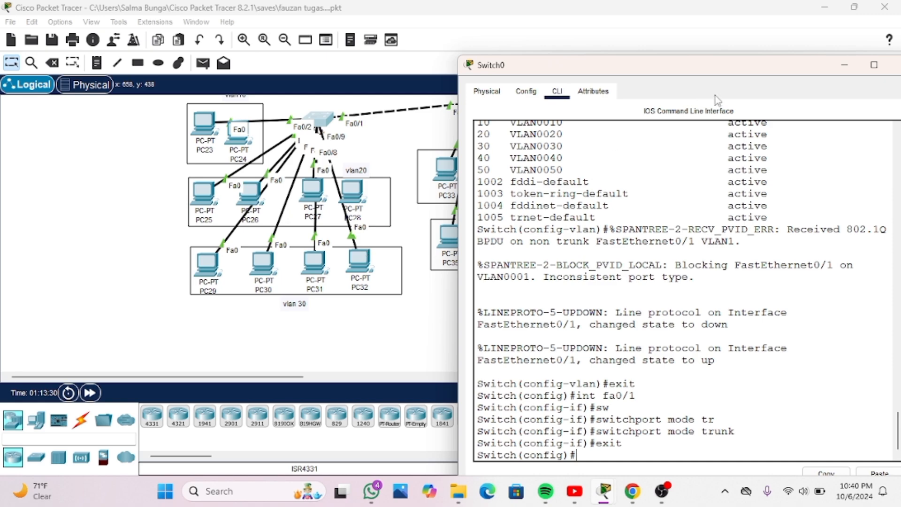
{"action": "scroll", "coordinate": [323, 203], "scroll_direction": "up", "scroll_amount": 3}
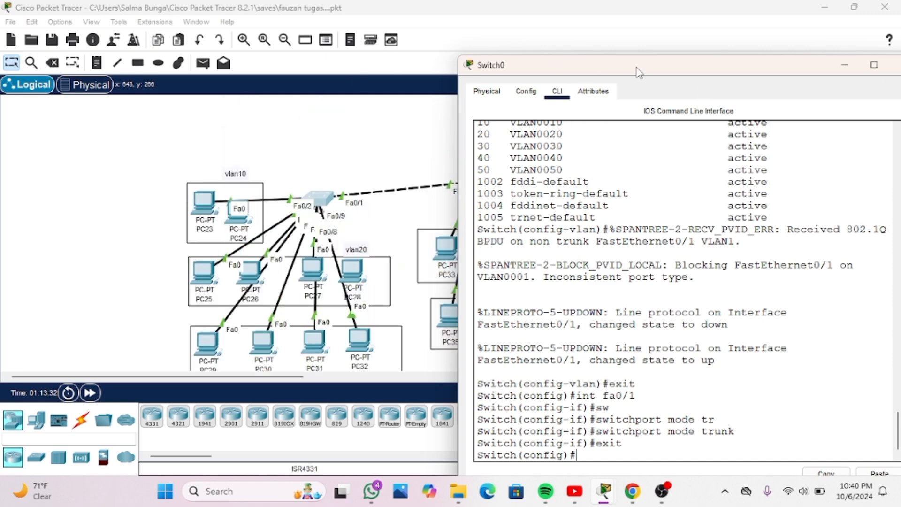
{"action": "left_click_drag", "start_coordinate": [639, 66], "coordinate": [443, 45]}
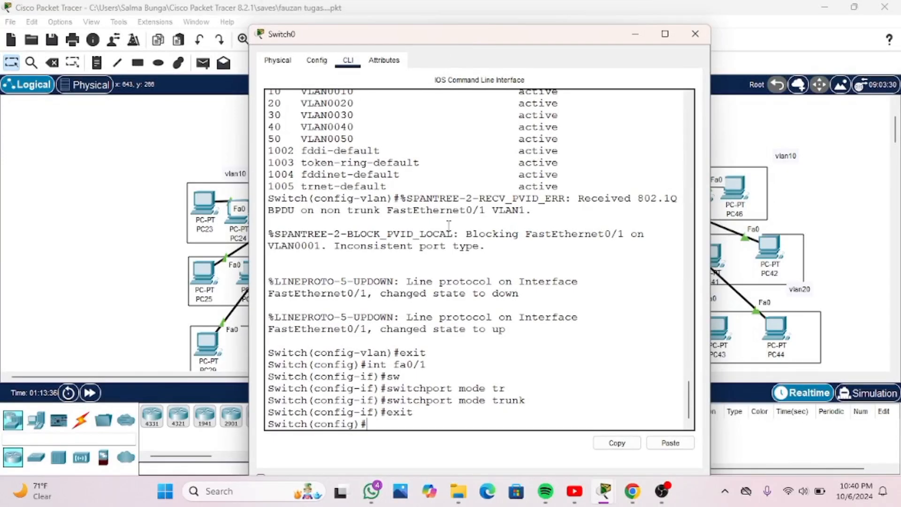
{"action": "type", "text": "int range fa0"}
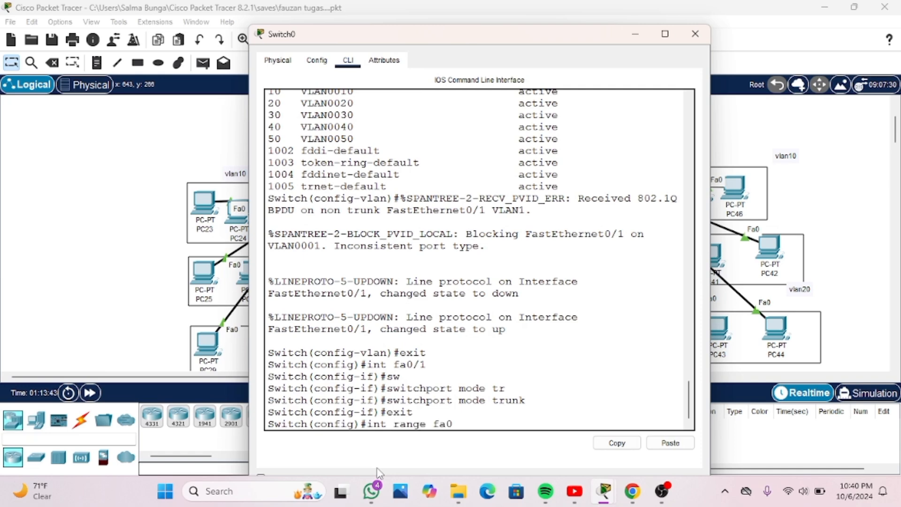
{"action": "type", "text": "/"}
Uncover the topology and shift PC23 and PC24 slightly within Switch0's vlan10 group
{"action": "left_click_drag", "start_coordinate": [519, 40], "coordinate": [706, 223]}
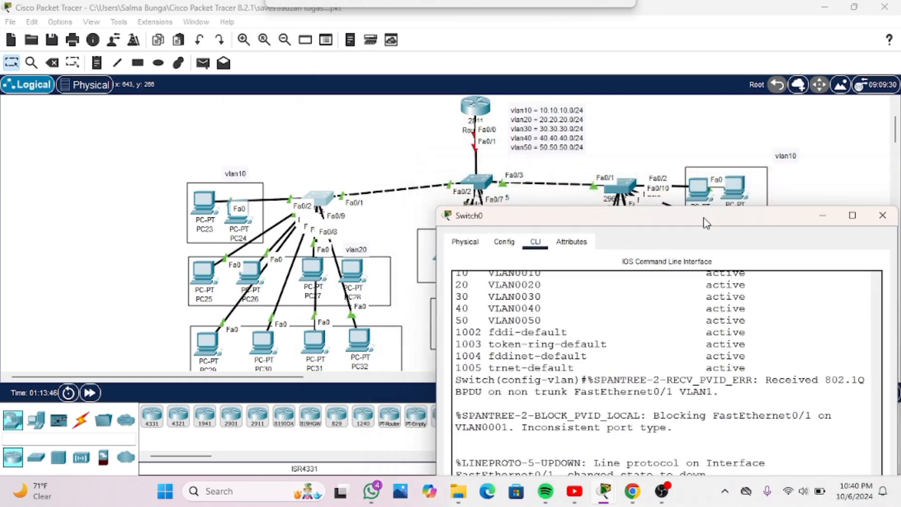
{"action": "left_click", "coordinate": [209, 203]}
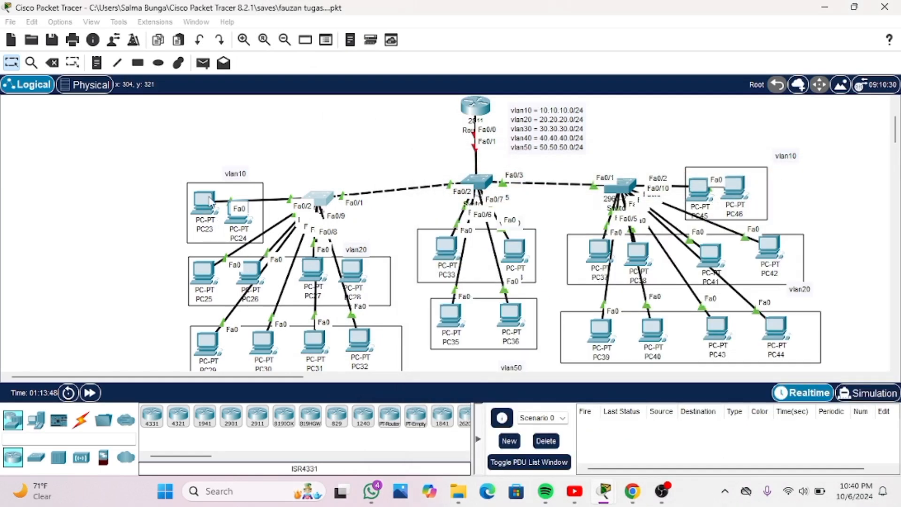
{"action": "mouse_move", "coordinate": [209, 199]}
{"action": "left_mouse_down"}
{"action": "mouse_move", "coordinate": [208, 139]}
{"action": "mouse_move", "coordinate": [224, 180]}
{"action": "mouse_move", "coordinate": [204, 198]}
{"action": "left_mouse_up"}
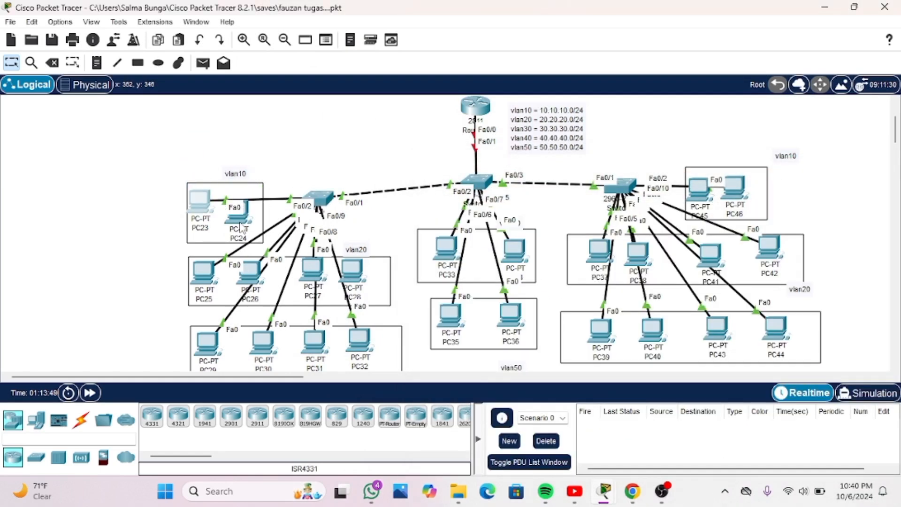
{"action": "mouse_move", "coordinate": [241, 227]}
{"action": "left_mouse_down"}
{"action": "mouse_move", "coordinate": [245, 190]}
{"action": "mouse_move", "coordinate": [235, 169]}
{"action": "mouse_move", "coordinate": [246, 222]}
{"action": "left_mouse_up"}
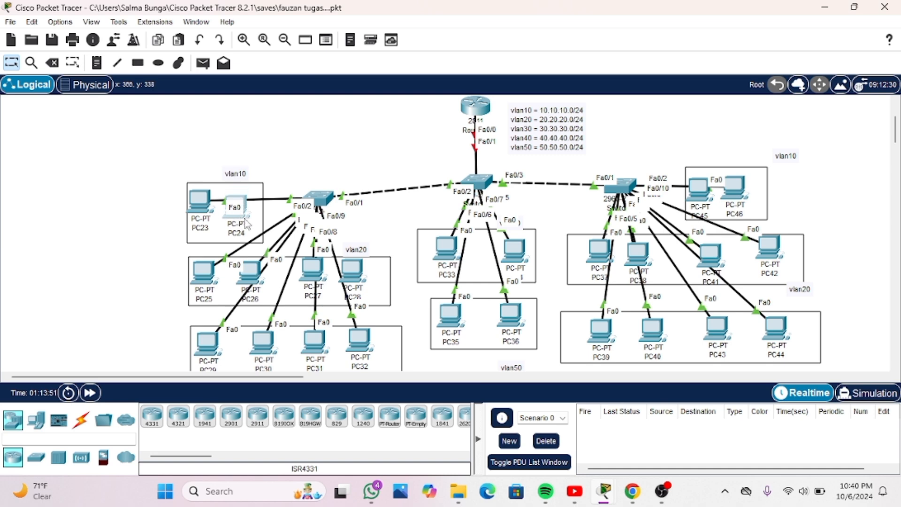
Connect PC24 in the vlan10 group to Switch0 with the automatically chosen connection type
{"action": "left_click", "coordinate": [80, 419]}
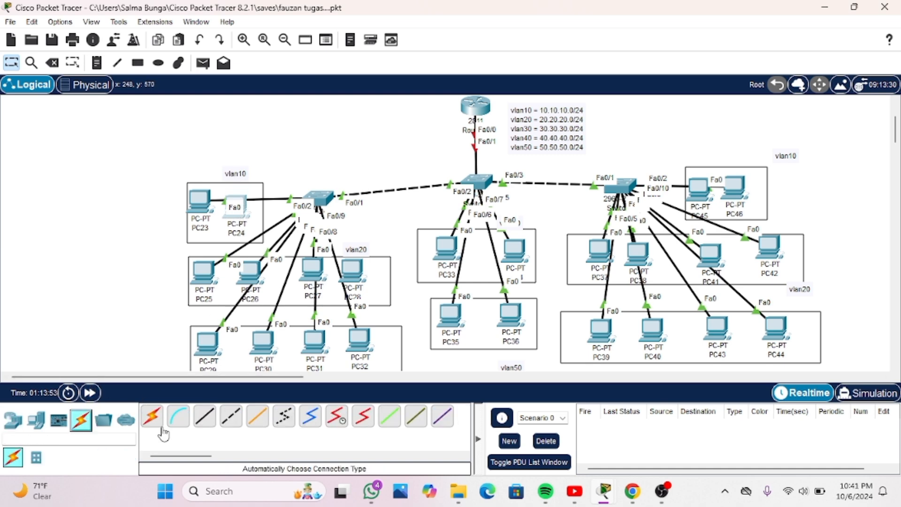
{"action": "left_click", "coordinate": [151, 416]}
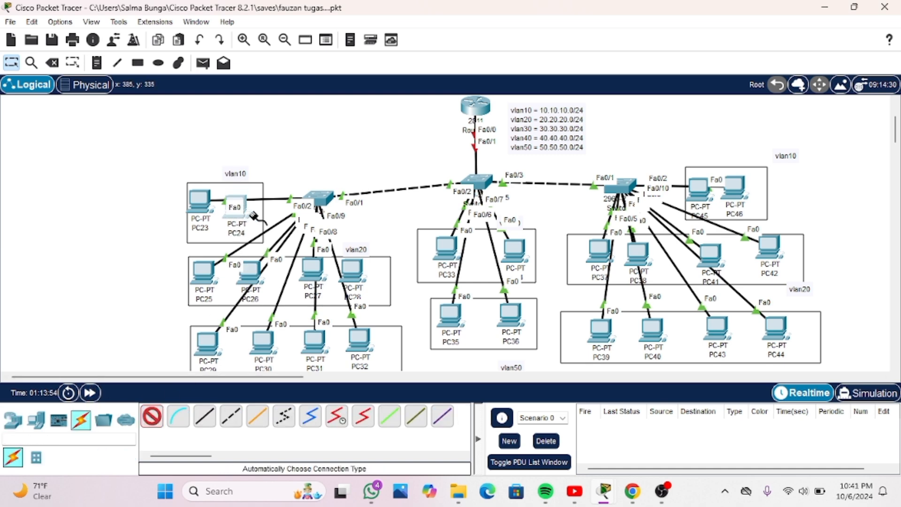
{"action": "left_click", "coordinate": [237, 207]}
{"action": "left_click", "coordinate": [314, 198]}
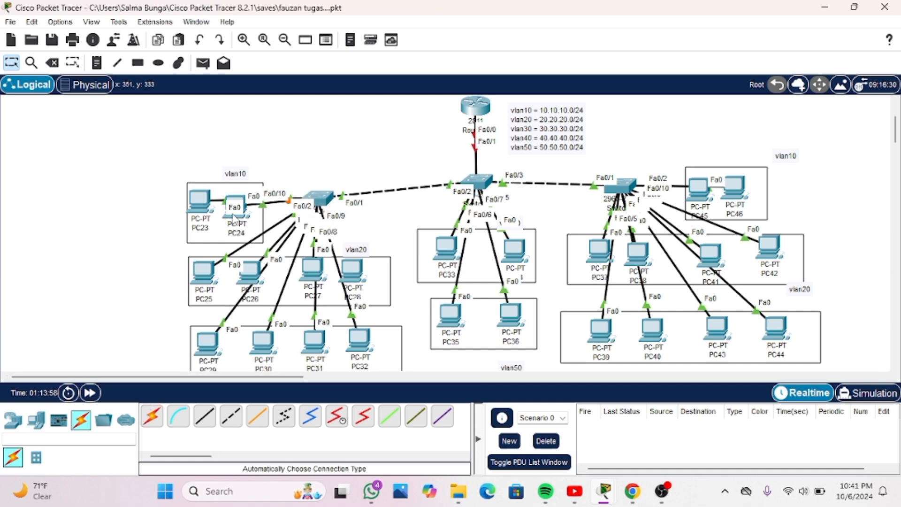
Rearrange the PCs in Switch0's vlan10 and vlan20 groups, PC23 to PC28, to separate their link labels
{"action": "left_click_drag", "start_coordinate": [236, 210], "coordinate": [214, 201]}
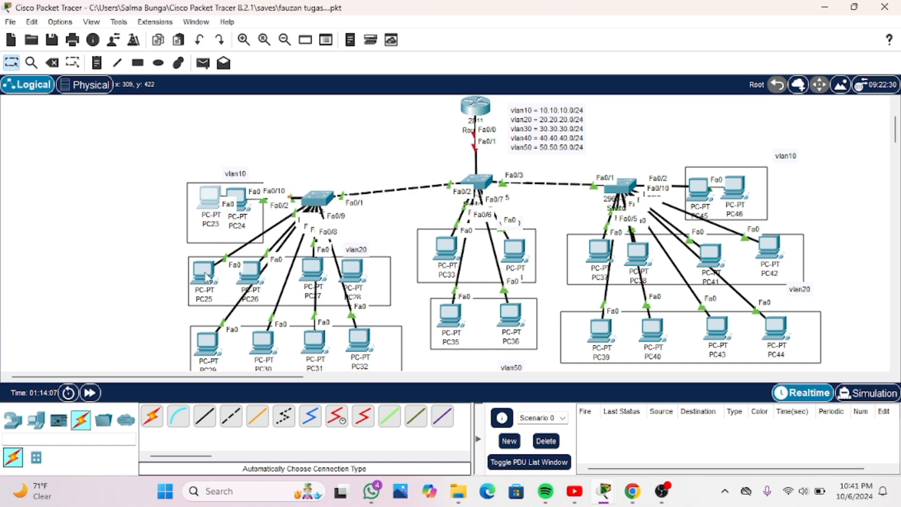
{"action": "left_click_drag", "start_coordinate": [209, 279], "coordinate": [251, 273]}
{"action": "mouse_move", "coordinate": [312, 269]}
{"action": "left_mouse_down"}
{"action": "mouse_move", "coordinate": [295, 245]}
{"action": "mouse_move", "coordinate": [244, 210]}
{"action": "mouse_move", "coordinate": [281, 225]}
{"action": "mouse_move", "coordinate": [265, 281]}
{"action": "mouse_move", "coordinate": [211, 184]}
{"action": "mouse_move", "coordinate": [308, 284]}
{"action": "left_mouse_up"}
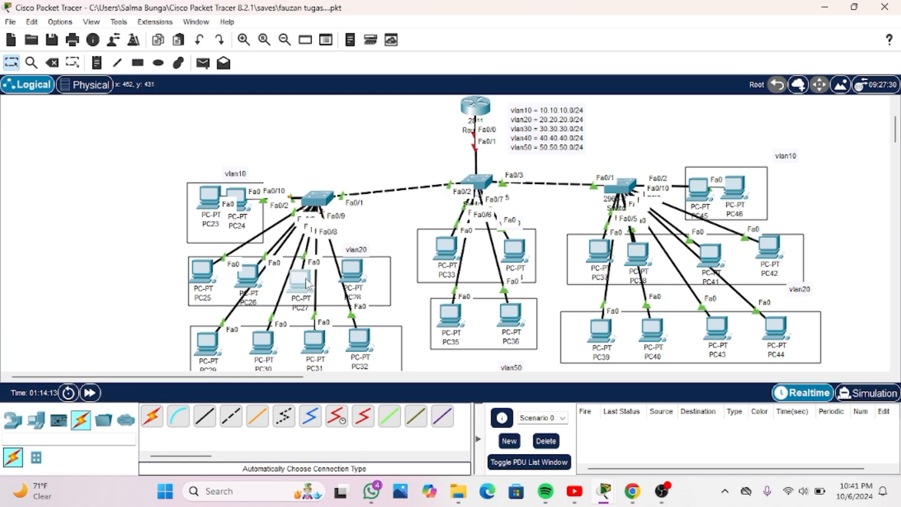
{"action": "mouse_move", "coordinate": [364, 273]}
{"action": "left_mouse_down"}
{"action": "mouse_move", "coordinate": [399, 244]}
{"action": "mouse_move", "coordinate": [366, 281]}
{"action": "mouse_move", "coordinate": [373, 277]}
{"action": "left_mouse_up"}
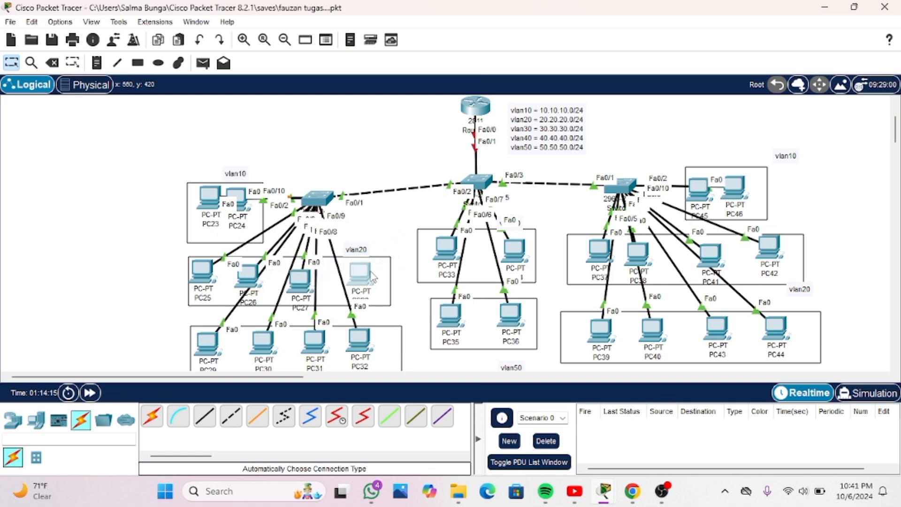
Connect PC28 in the vlan20 group to Switch0 with an automatically chosen cable and nudge PC28 into place
{"action": "left_click", "coordinate": [151, 416]}
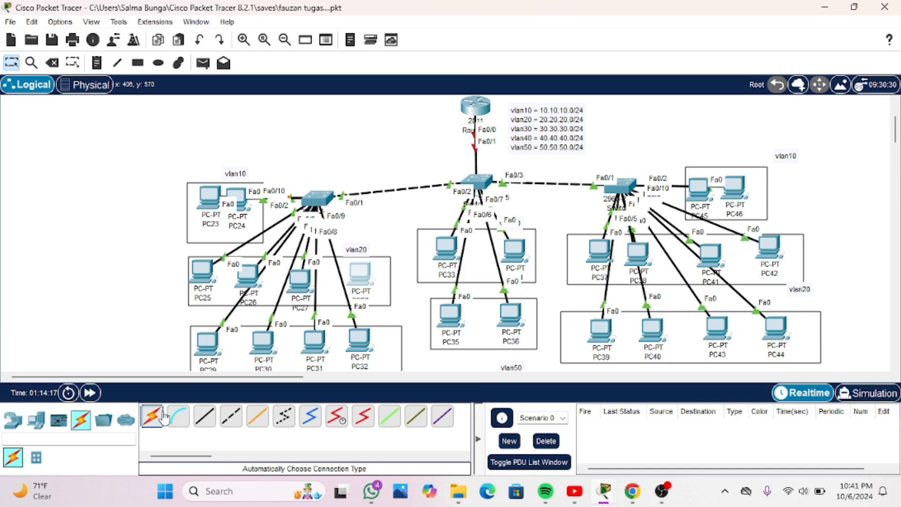
{"action": "left_click", "coordinate": [368, 278]}
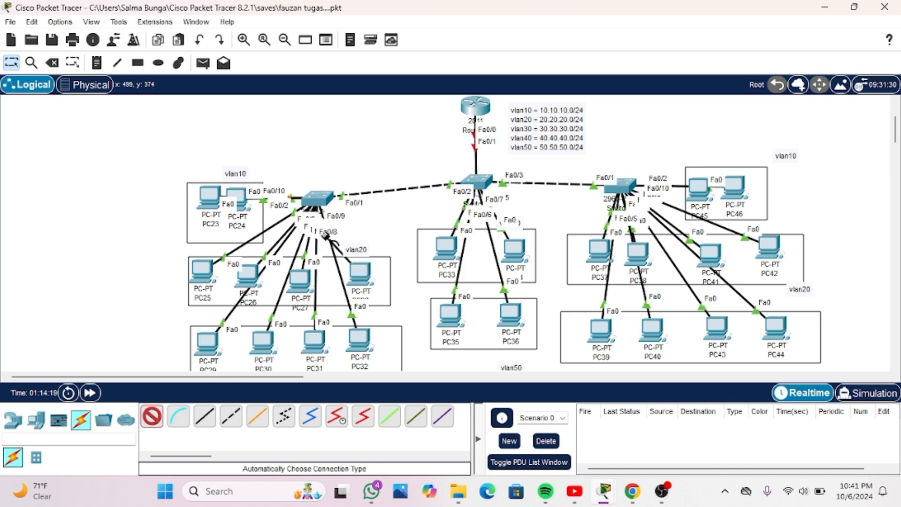
{"action": "mouse_move", "coordinate": [357, 286]}
{"action": "left_mouse_down"}
{"action": "mouse_move", "coordinate": [387, 264]}
{"action": "mouse_move", "coordinate": [358, 287]}
{"action": "left_mouse_up"}
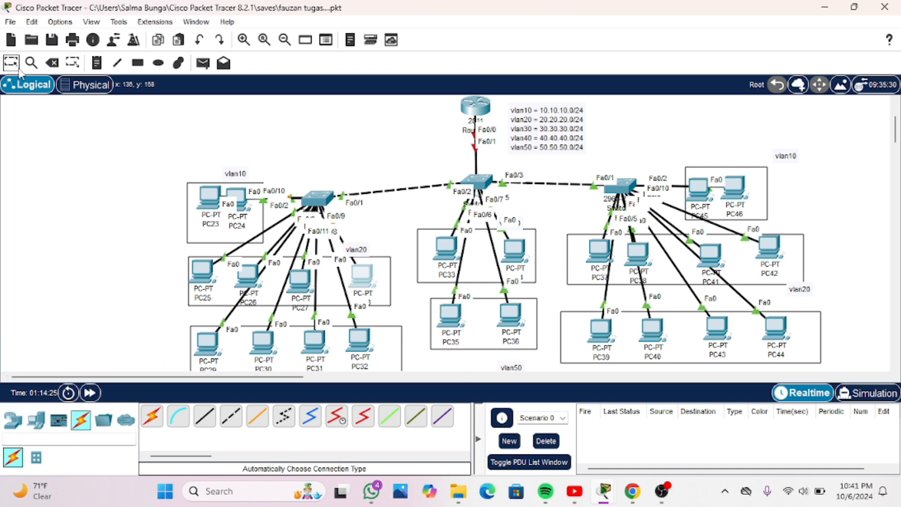
Reopen Switch0's command line and clear the incomplete "int range fa0/" command to get a fresh configuration prompt
{"action": "left_click", "coordinate": [328, 201]}
{"action": "left_click_drag", "start_coordinate": [662, 213], "coordinate": [472, 106]}
{"action": "left_click_drag", "start_coordinate": [537, 114], "coordinate": [532, 63]}
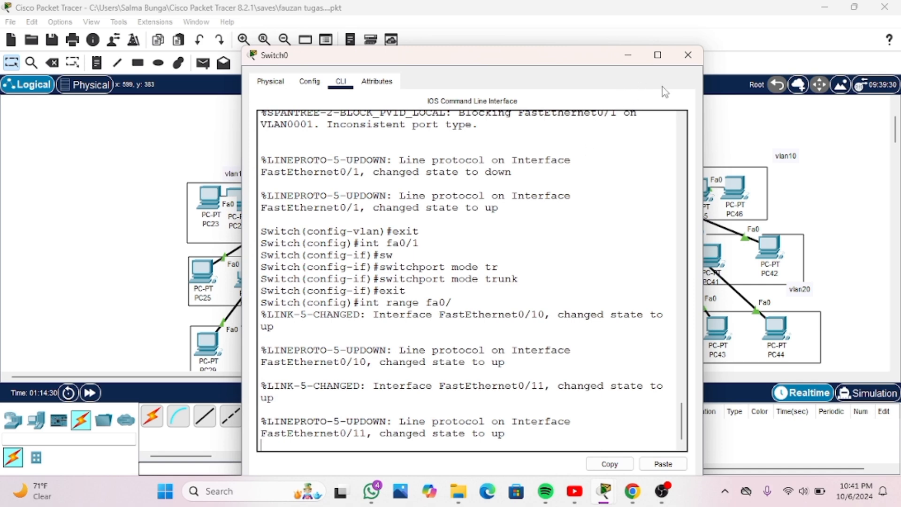
{"action": "left_click", "coordinate": [687, 55]}
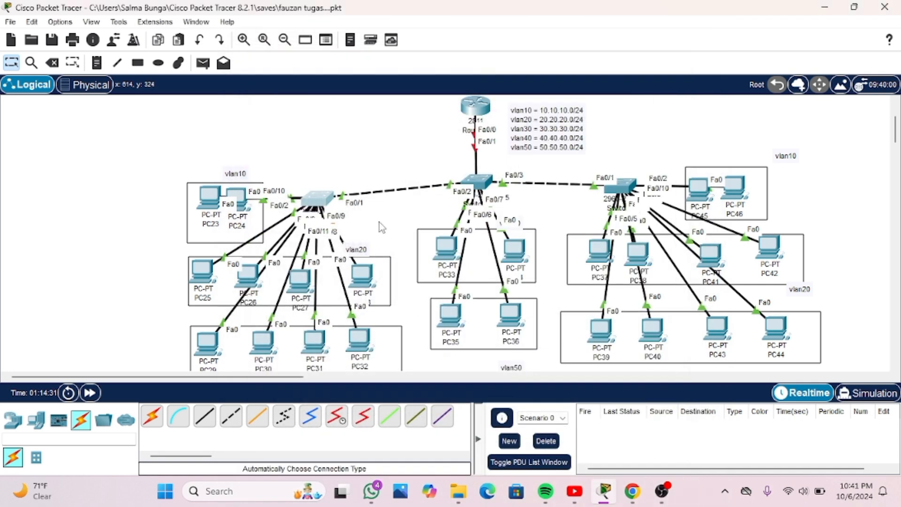
{"action": "left_click", "coordinate": [328, 198]}
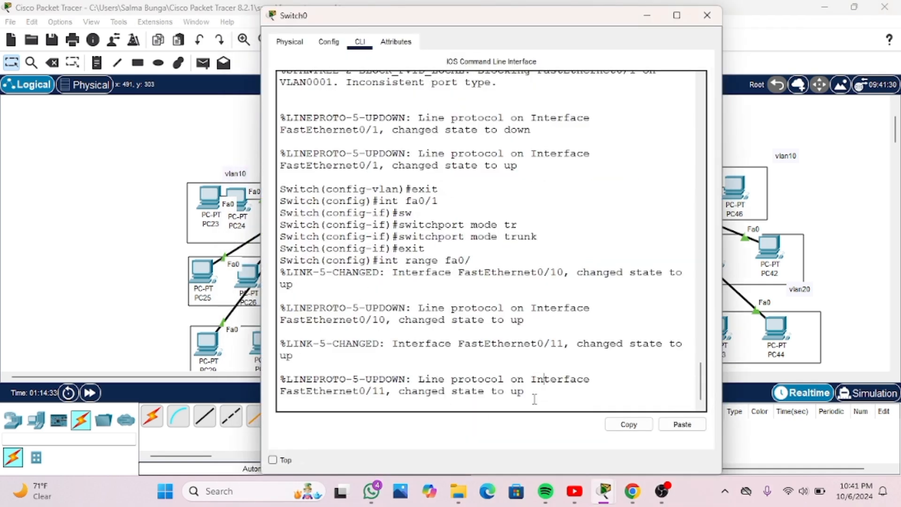
{"action": "key", "text": "Return"}
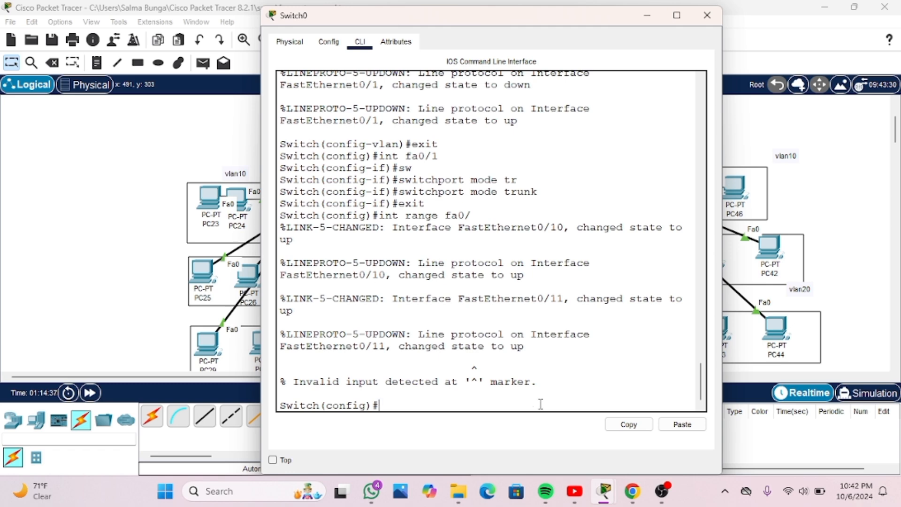
Enter configuration of Switch0's interface fa0/2 and set it to access mode with "switchport mode access"
{"action": "type", "text": "int fa0/2"}
{"action": "key", "text": "Return"}
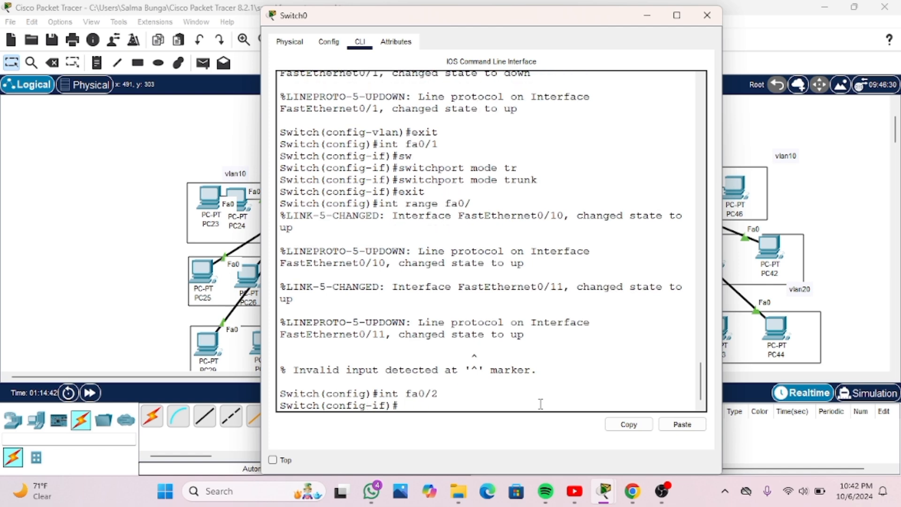
{"action": "type", "text": "sw"}
{"action": "key", "text": "Tab"}
{"action": "type", "text": "mode"}
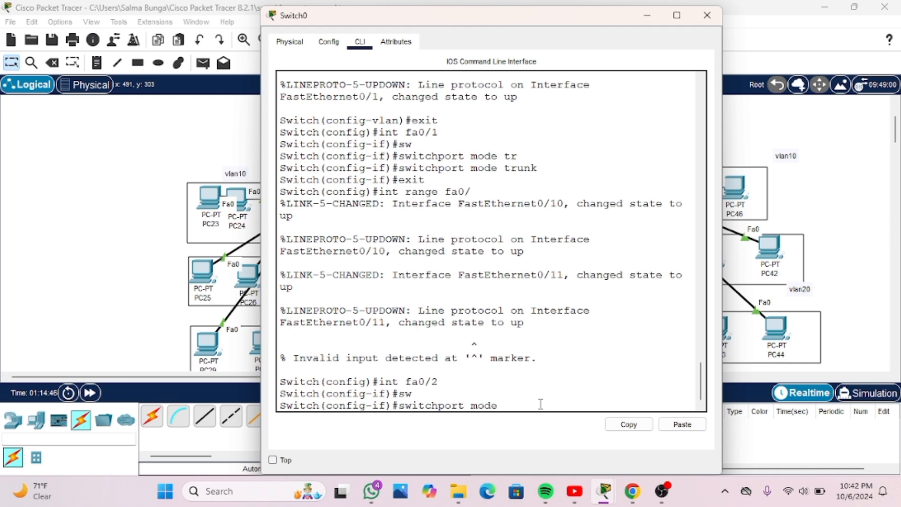
{"action": "key", "text": "Tab"}
{"action": "type", "text": "acc"}
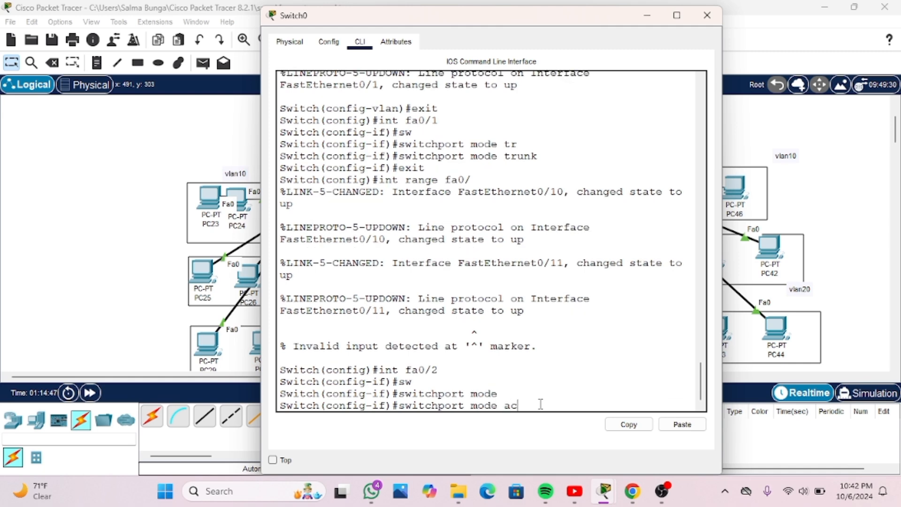
{"action": "key", "text": "Tab"}
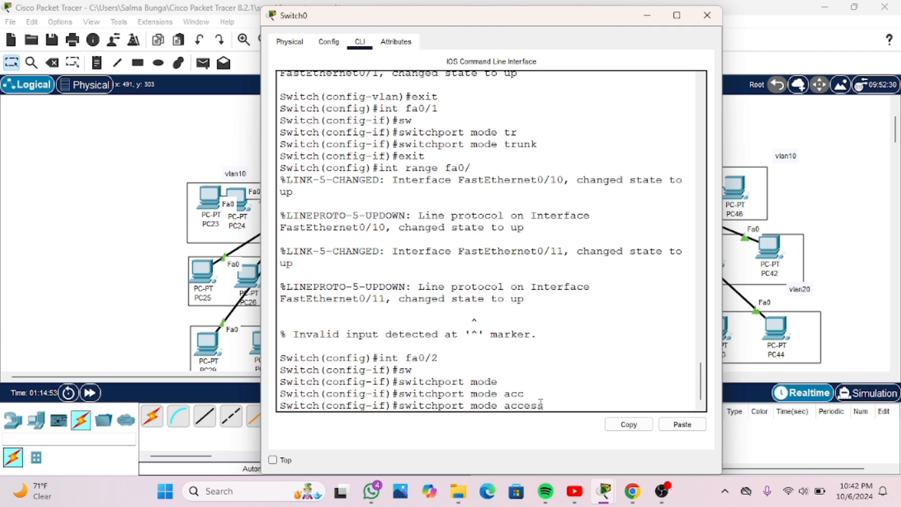
{"action": "key", "text": "Return"}
Assign Switch0's fa0/2 to VLAN 10 with "switchport access vlan 10" and return to global configuration
{"action": "type", "text": "sw"}
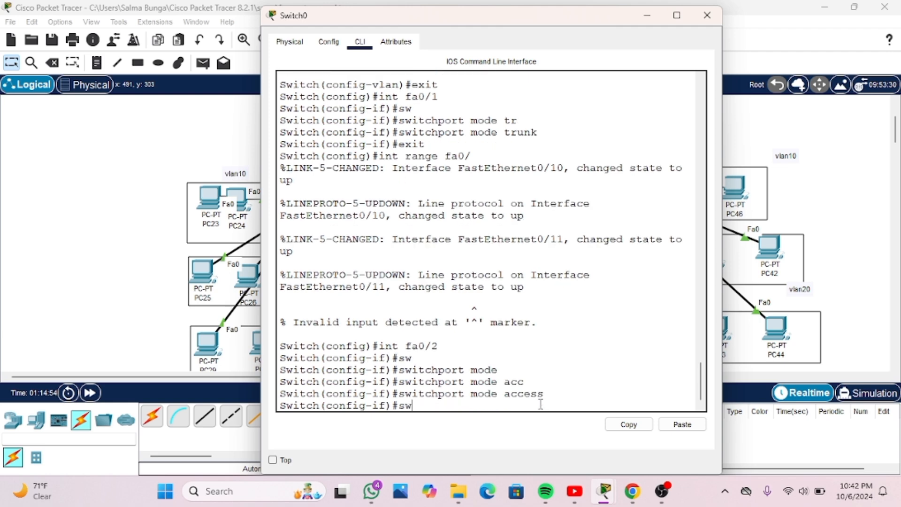
{"action": "key", "text": "Tab"}
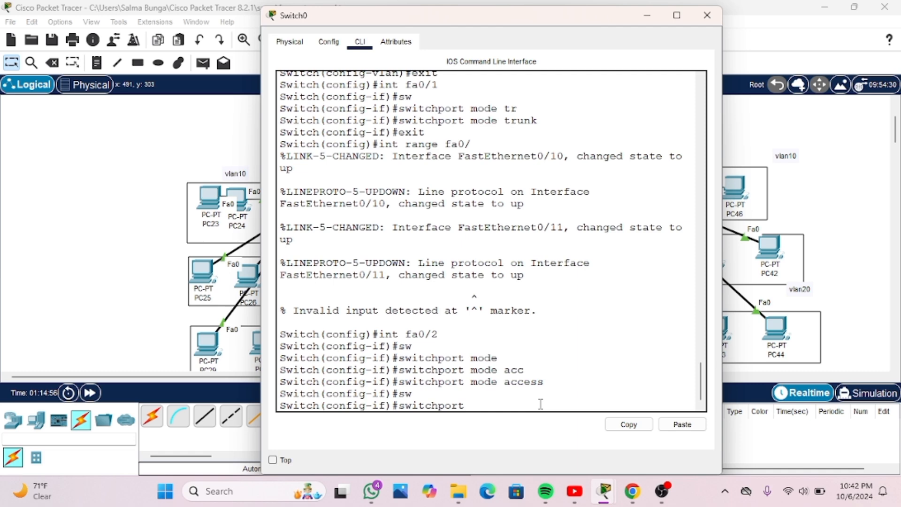
{"action": "type", "text": "acc"}
{"action": "key", "text": "Tab"}
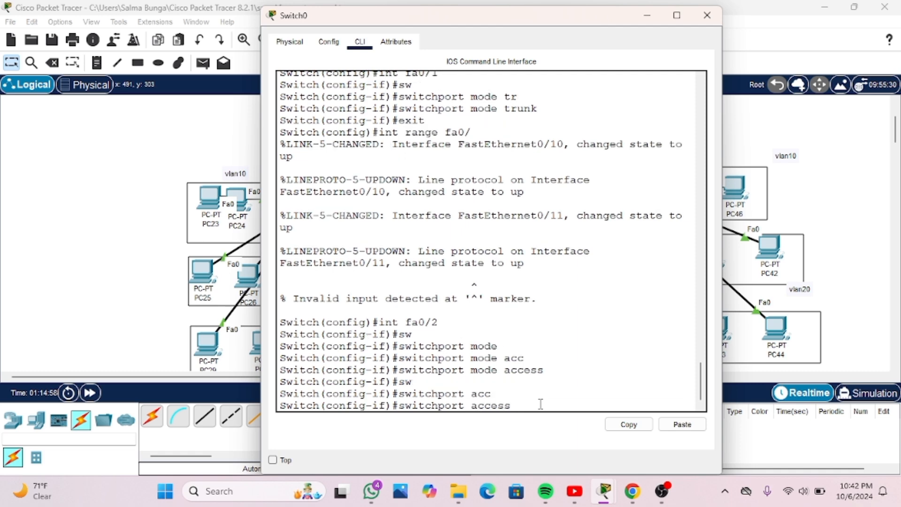
{"action": "type", "text": "v"}
{"action": "key", "text": "Tab"}
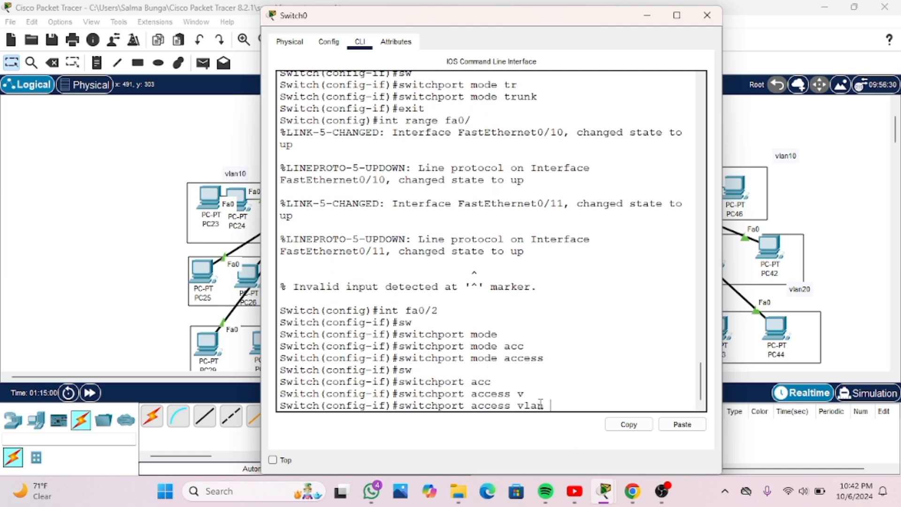
{"action": "type", "text": "10"}
{"action": "key", "text": "Return"}
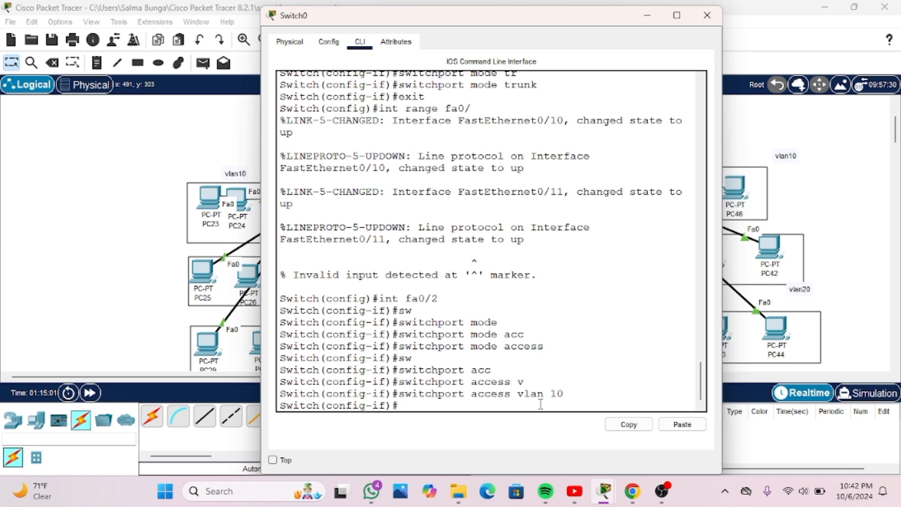
{"action": "type", "text": "exit"}
{"action": "key", "text": "Return"}
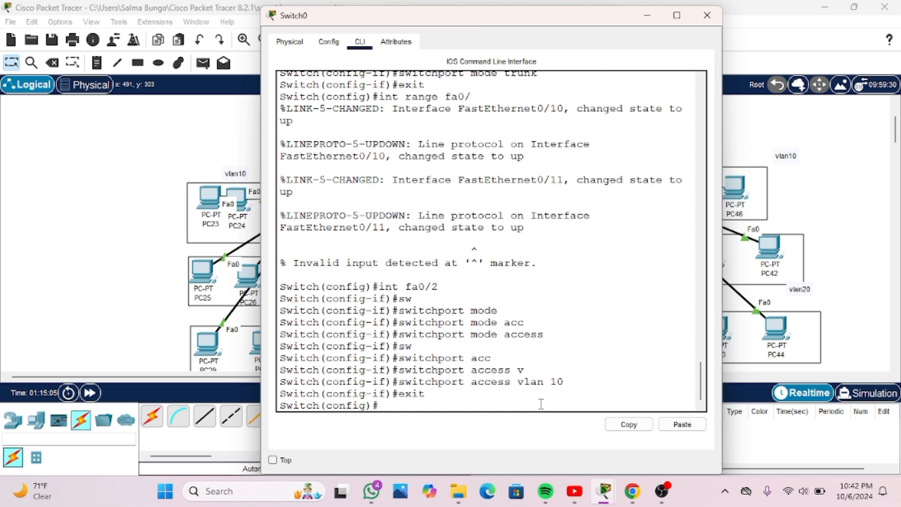
Enter configuration of Switch0's interface fa0/11 and set it to access mode with "switchport mode access"
{"action": "type", "text": "int fa"}
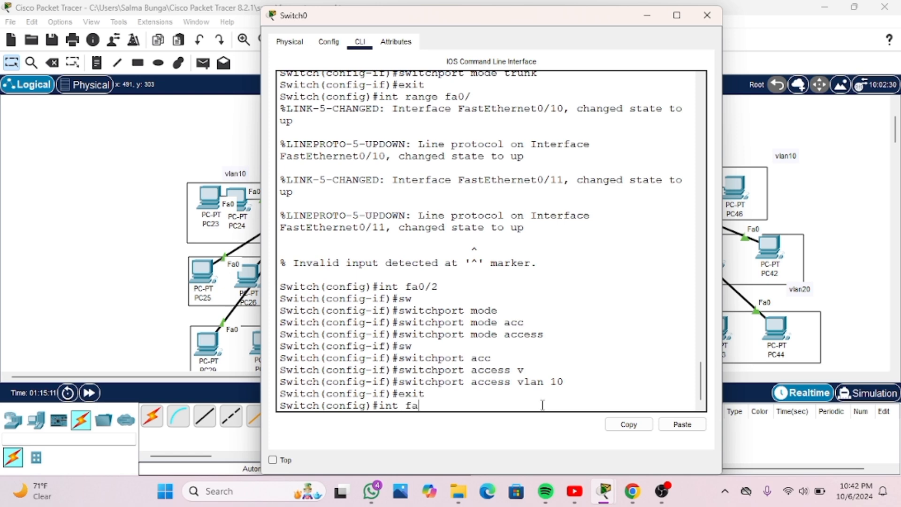
{"action": "type", "text": "0/11"}
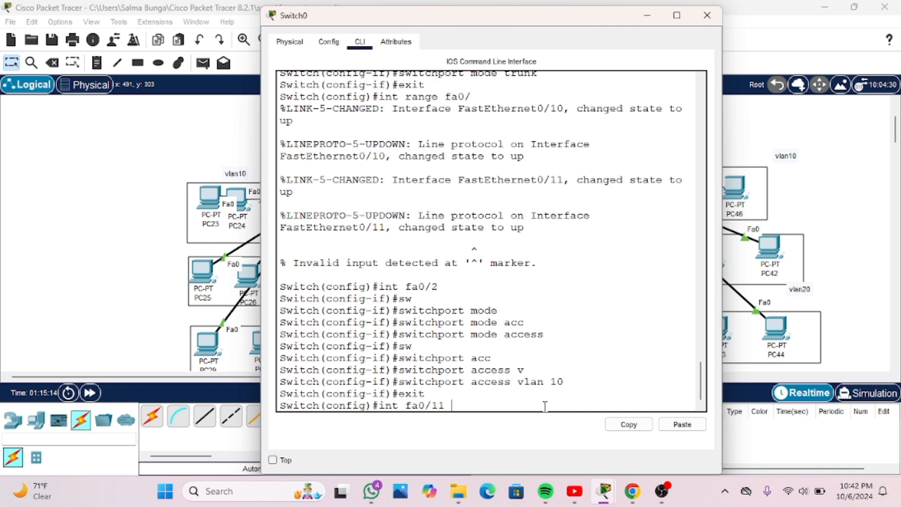
{"action": "key", "text": "Return"}
{"action": "type", "text": "sw"}
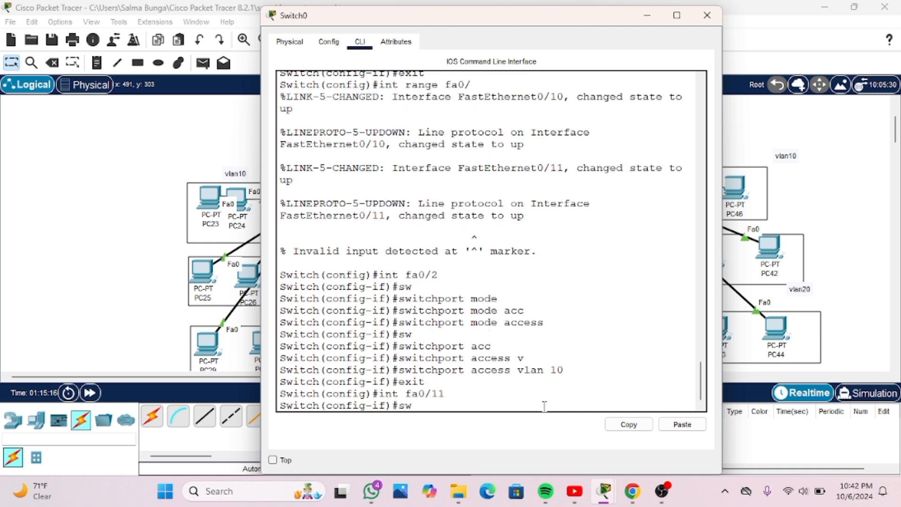
{"action": "key", "text": "Tab"}
{"action": "type", "text": "m"}
{"action": "key", "text": "Tab"}
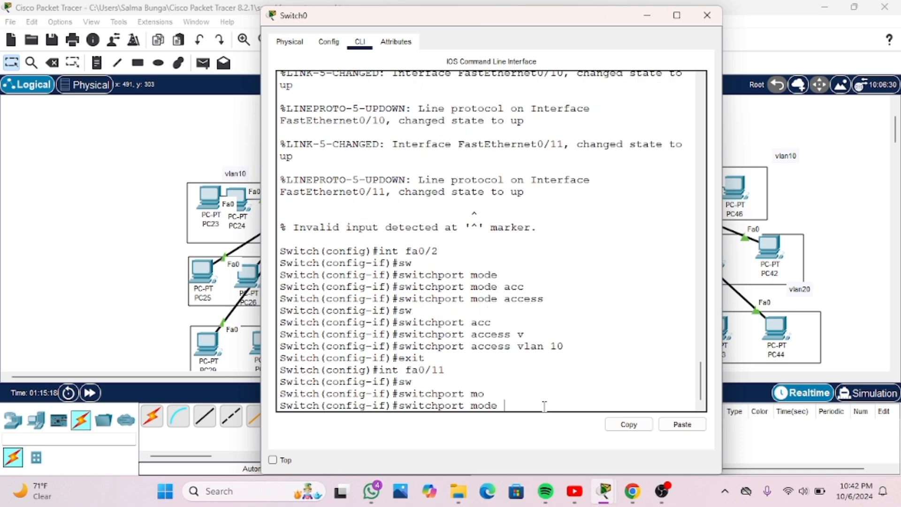
{"action": "type", "text": "acc"}
{"action": "key", "text": "Tab"}
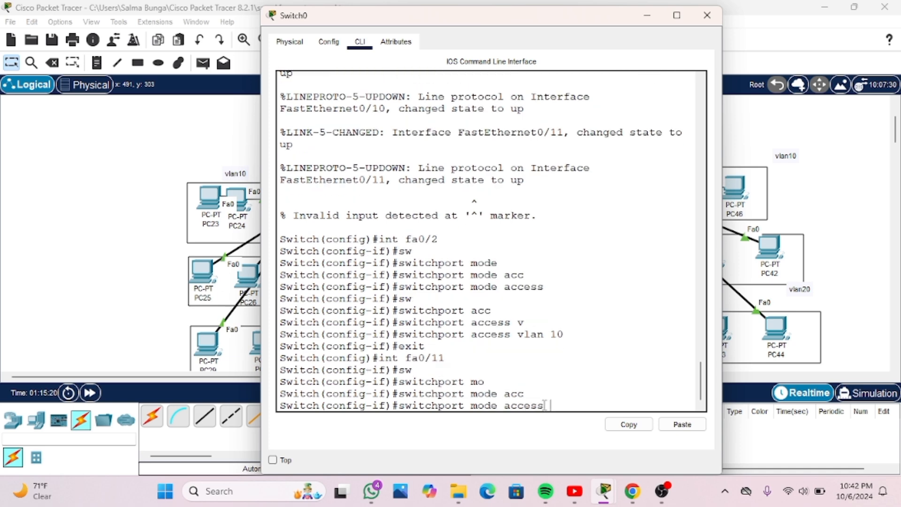
{"action": "key", "text": "Return"}
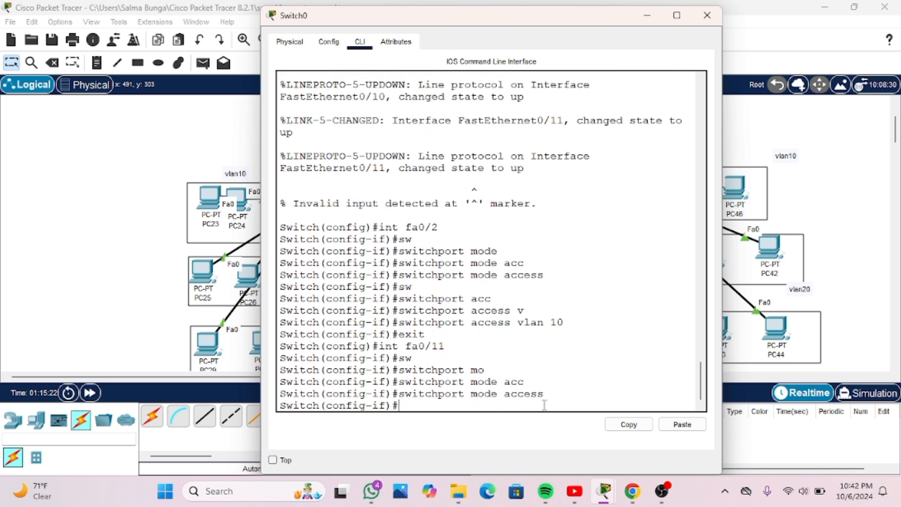
Assign Switch0's fa0/11 to VLAN 10 with "switchport access vlan 10"
{"action": "type", "text": "sw"}
{"action": "key", "text": "Tab"}
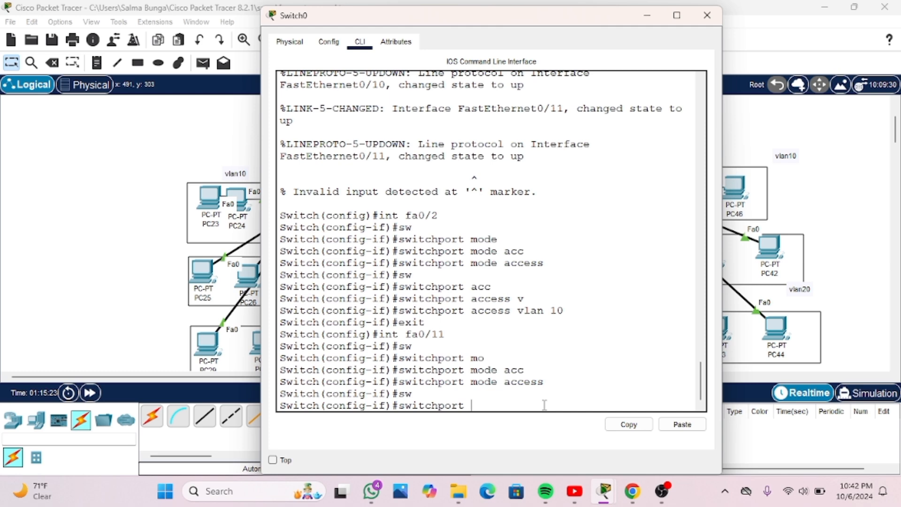
{"action": "type", "text": "acc"}
{"action": "key", "text": "Tab"}
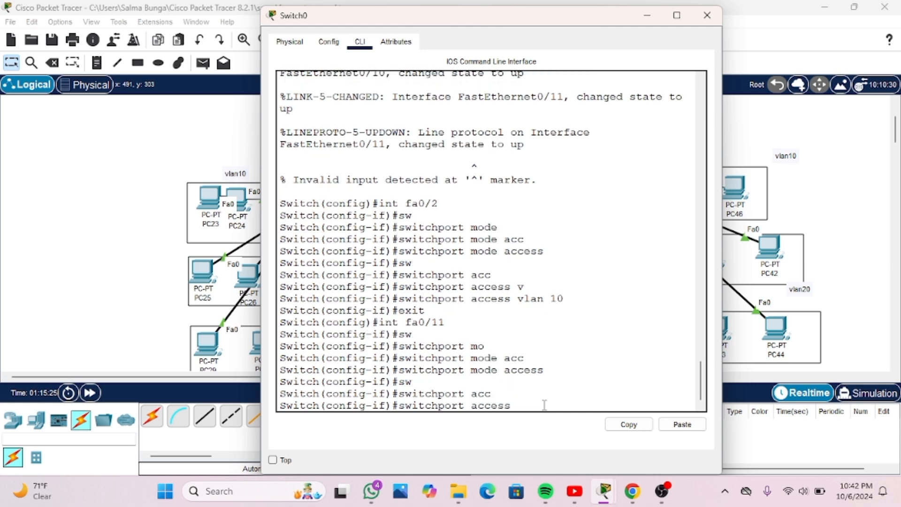
{"action": "type", "text": "vlan"}
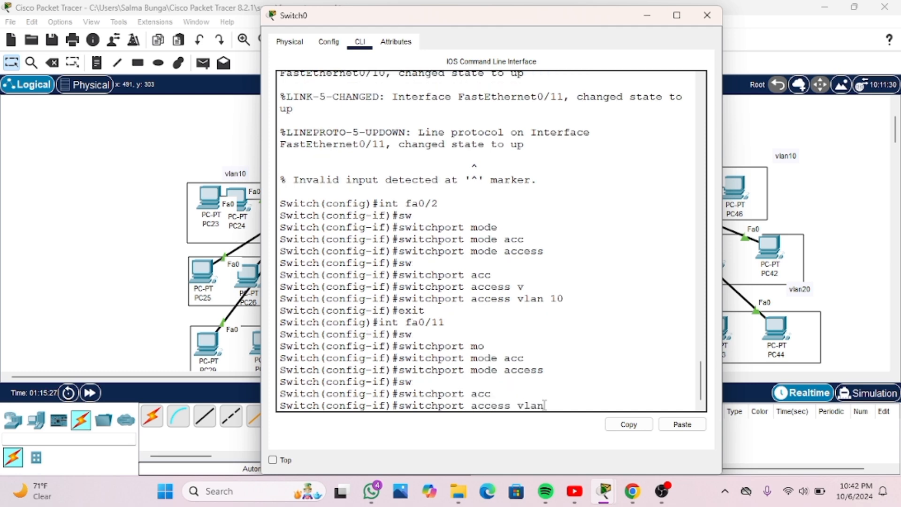
{"action": "type", "text": " 10"}
{"action": "key", "text": "Return"}
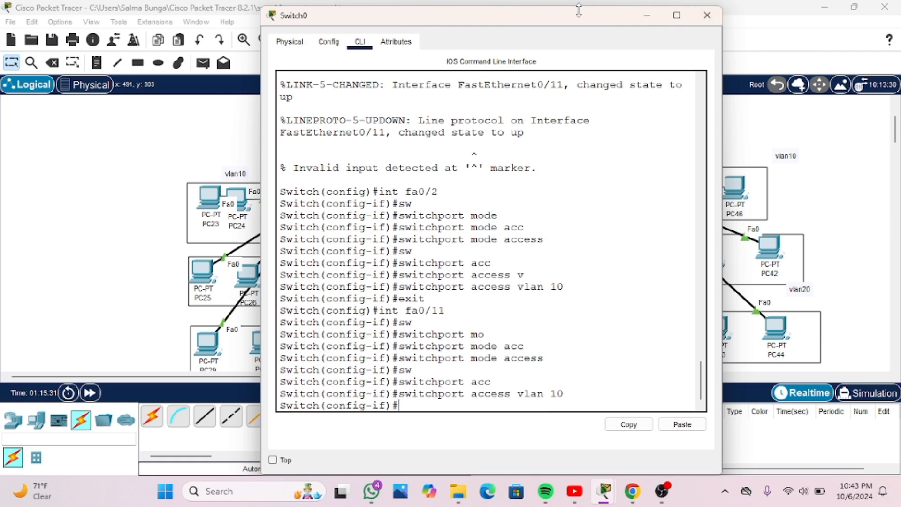
Move Switch0's command line aside and tidy the positions of PC27 and PC29 in the groups below the switch
{"action": "left_click_drag", "start_coordinate": [580, 17], "coordinate": [769, 61]}
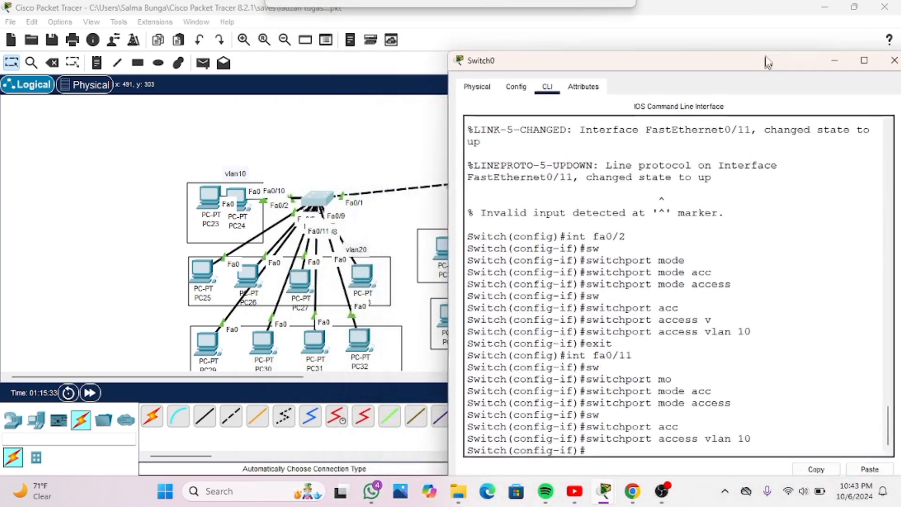
{"action": "left_click_drag", "start_coordinate": [203, 277], "coordinate": [309, 285]}
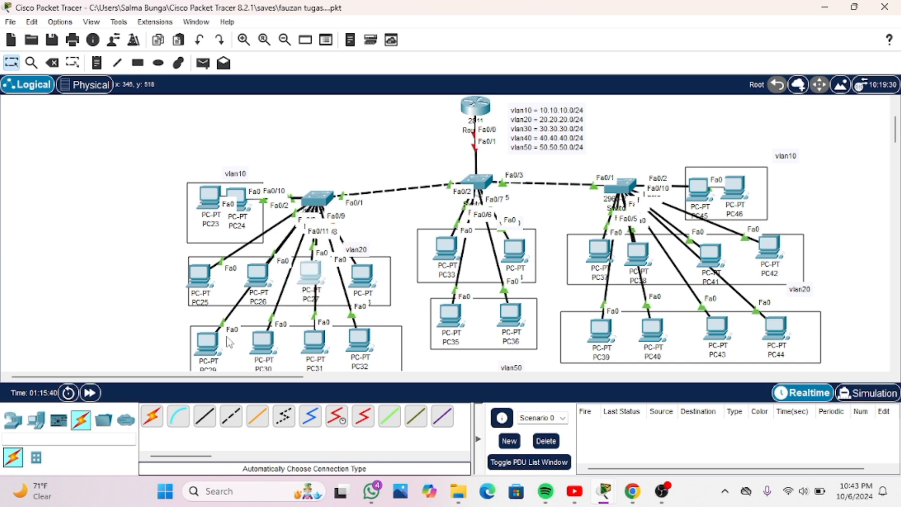
{"action": "mouse_move", "coordinate": [218, 347]}
{"action": "left_mouse_down"}
{"action": "mouse_move", "coordinate": [239, 307]}
{"action": "mouse_move", "coordinate": [233, 282]}
{"action": "mouse_move", "coordinate": [241, 263]}
{"action": "mouse_move", "coordinate": [226, 304]}
{"action": "mouse_move", "coordinate": [228, 360]}
{"action": "left_mouse_up"}
{"action": "scroll", "coordinate": [257, 347], "scroll_direction": "down", "scroll_amount": 3}
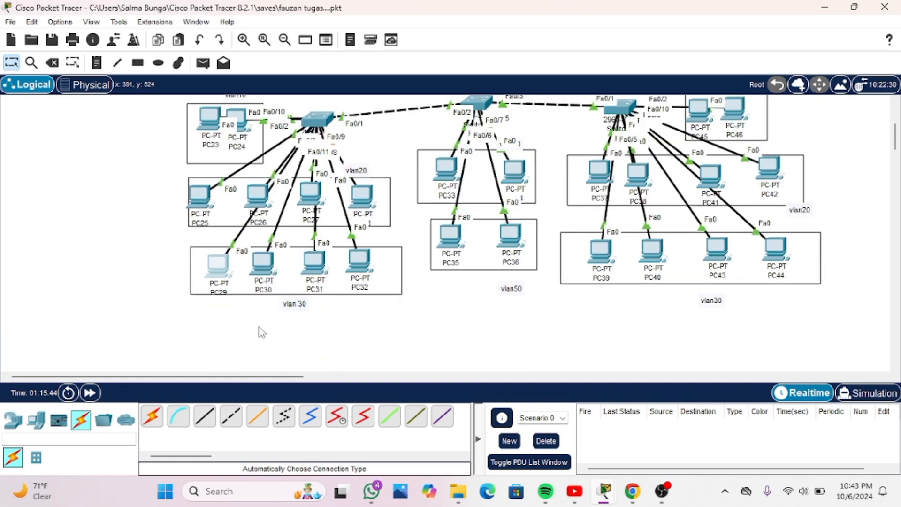
Rearrange Switch0's PCs so PC27 and PC28 sit in the vlan 30 box and PC29 and PC30 in the vlan20 box
{"action": "left_click_drag", "start_coordinate": [313, 206], "coordinate": [237, 325]}
{"action": "left_click_drag", "start_coordinate": [220, 280], "coordinate": [314, 217]}
{"action": "left_click_drag", "start_coordinate": [246, 314], "coordinate": [267, 279]}
{"action": "mouse_move", "coordinate": [375, 205]}
{"action": "left_mouse_down"}
{"action": "mouse_move", "coordinate": [289, 233]}
{"action": "mouse_move", "coordinate": [374, 202]}
{"action": "mouse_move", "coordinate": [310, 221]}
{"action": "mouse_move", "coordinate": [243, 261]}
{"action": "mouse_move", "coordinate": [342, 221]}
{"action": "mouse_move", "coordinate": [369, 191]}
{"action": "left_mouse_up"}
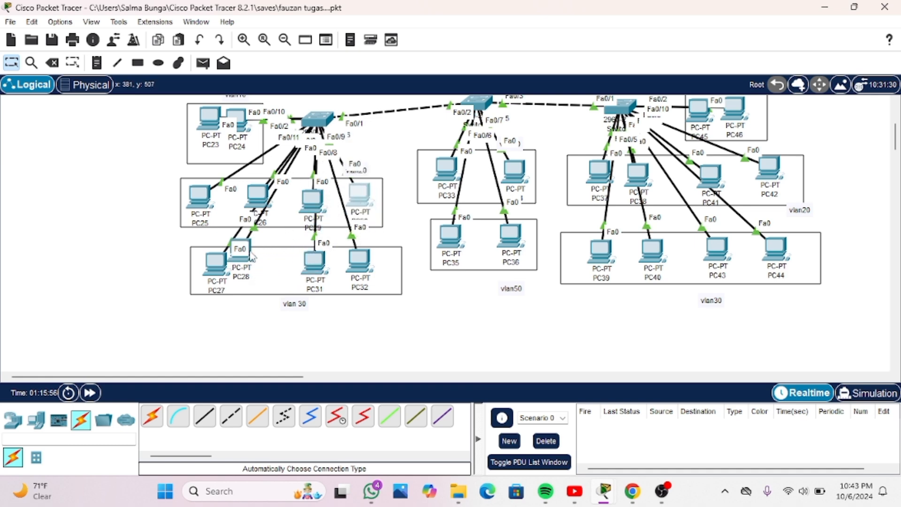
{"action": "left_click_drag", "start_coordinate": [252, 257], "coordinate": [259, 281]}
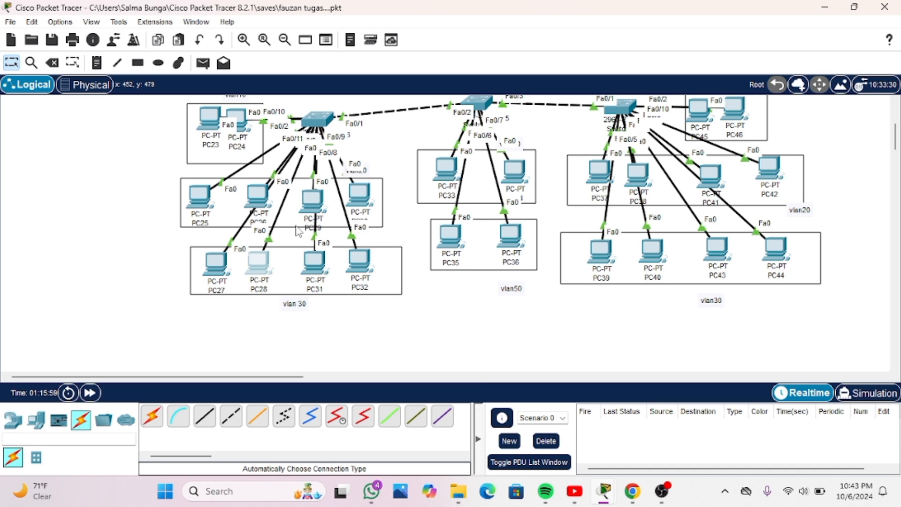
{"action": "mouse_move", "coordinate": [205, 207]}
{"action": "left_mouse_down"}
{"action": "mouse_move", "coordinate": [219, 176]}
{"action": "mouse_move", "coordinate": [212, 204]}
{"action": "left_mouse_up"}
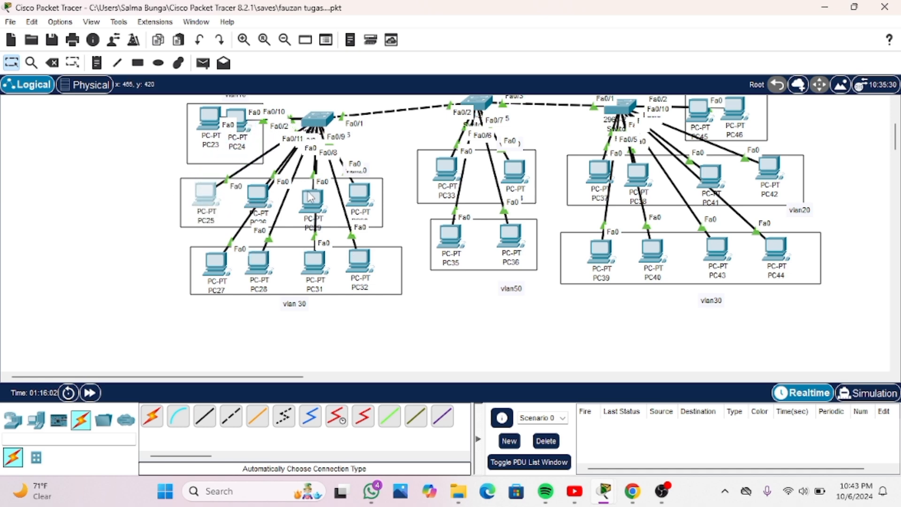
Reopen Switch0's command line, return to global configuration and enter the interface range with "int range fa0/3-6"
{"action": "left_click", "coordinate": [316, 119]}
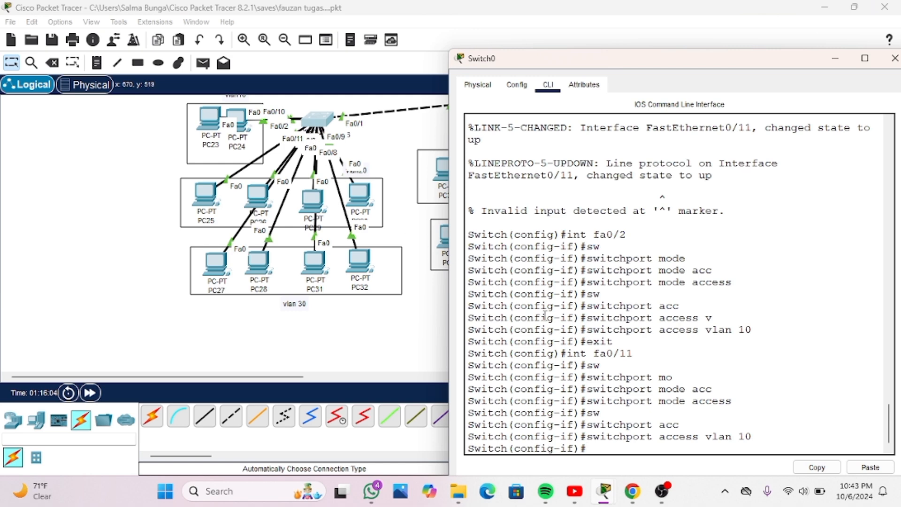
{"action": "left_click", "coordinate": [595, 452]}
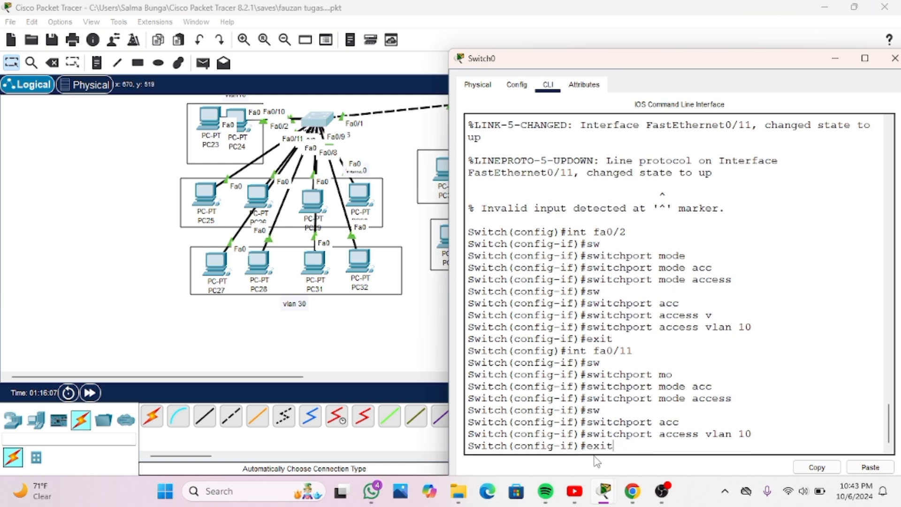
{"action": "key", "text": "Return"}
{"action": "type", "text": "int"}
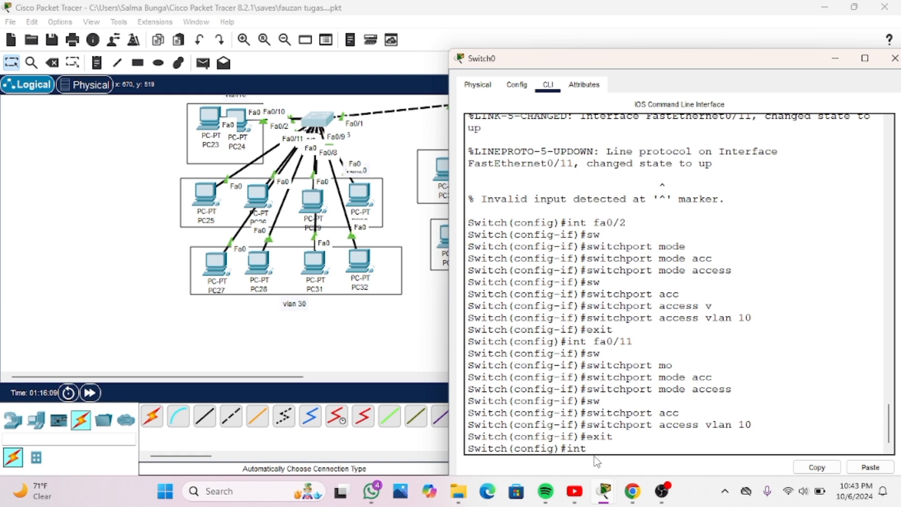
{"action": "type", "text": " range"}
{"action": "type", "text": "fa0/3-6"}
{"action": "key", "text": "Return"}
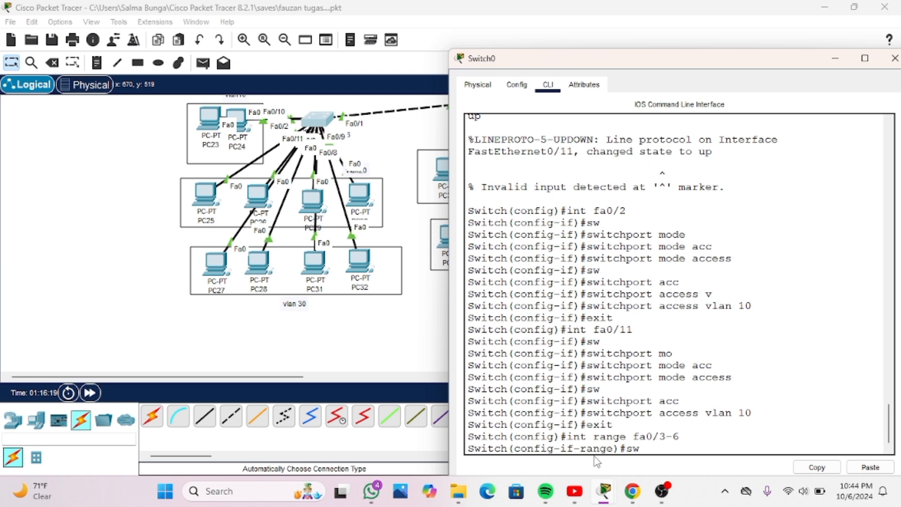
Set Switch0's interface range fa0/3-6 to access mode with "switchport mode access"
{"action": "key", "text": "Tab"}
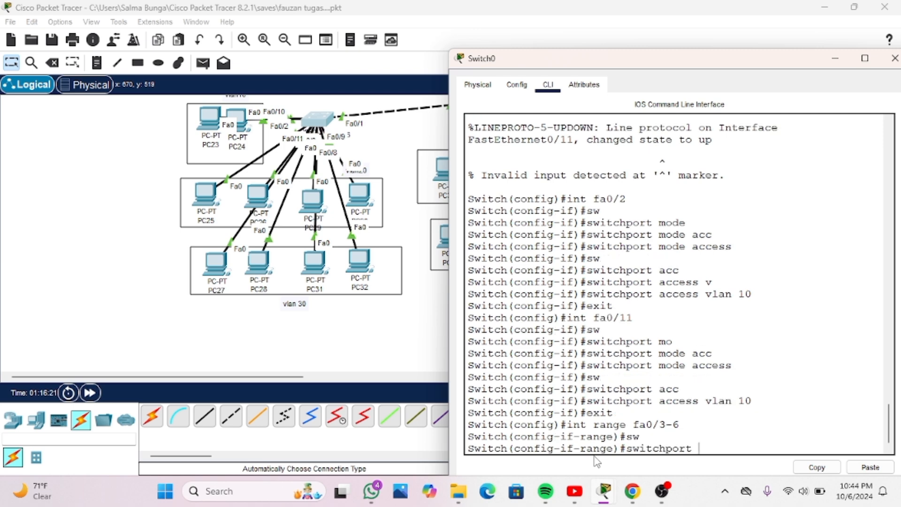
{"action": "key", "text": "Tab"}
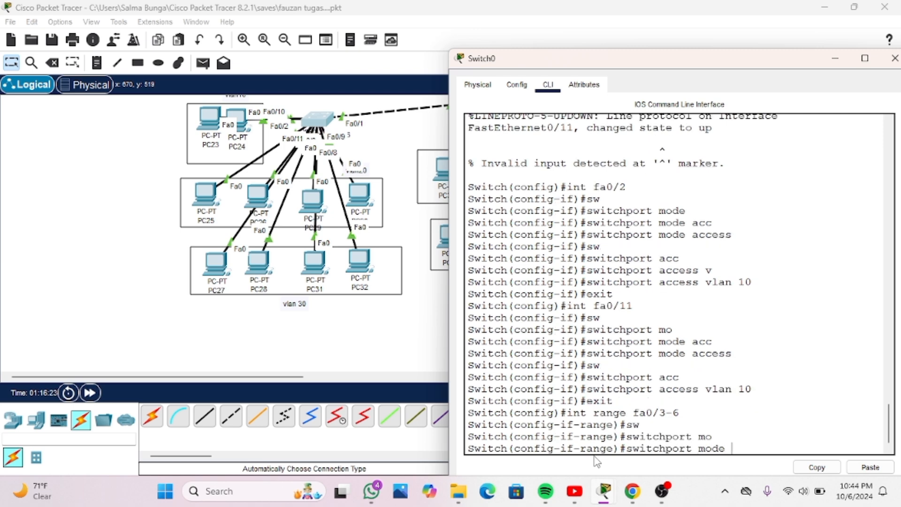
{"action": "type", "text": "ac"}
{"action": "key", "text": "Tab"}
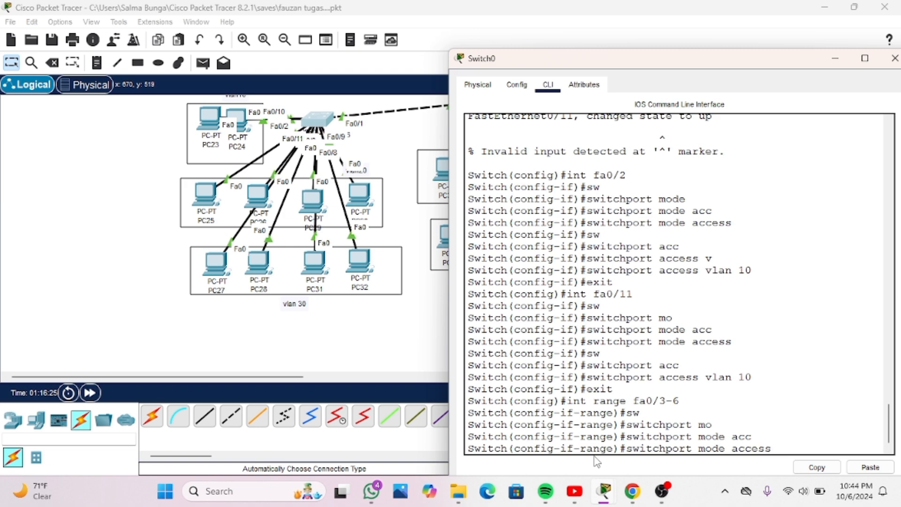
{"action": "key", "text": "Return"}
Assign Switch0's interface range fa0/3-6 to VLAN 20 with "switchport access vlan 20"
{"action": "type", "text": "sw"}
{"action": "key", "text": "Tab"}
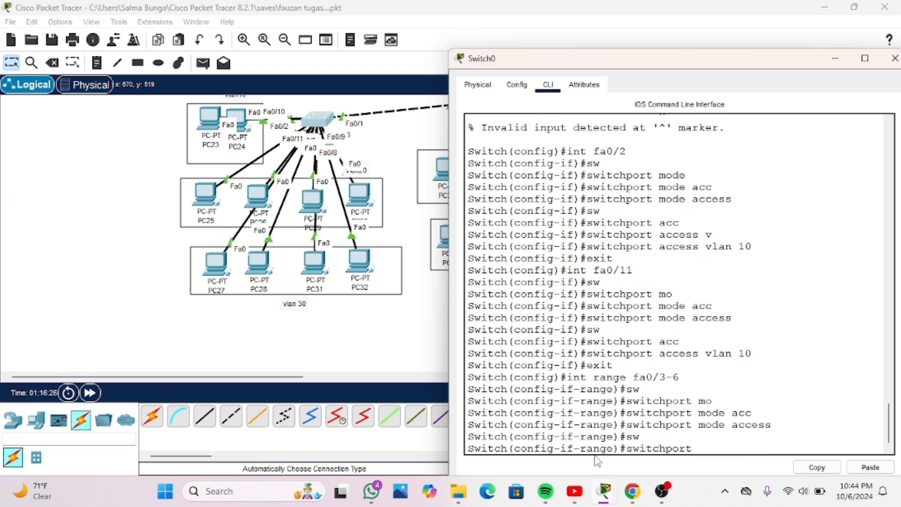
{"action": "type", "text": "acc"}
{"action": "key", "text": "Tab"}
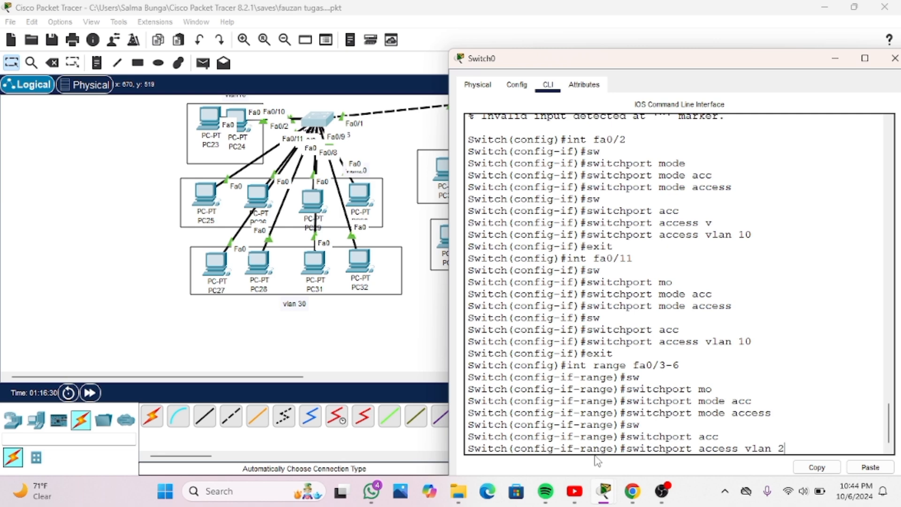
{"action": "key", "text": "Return"}
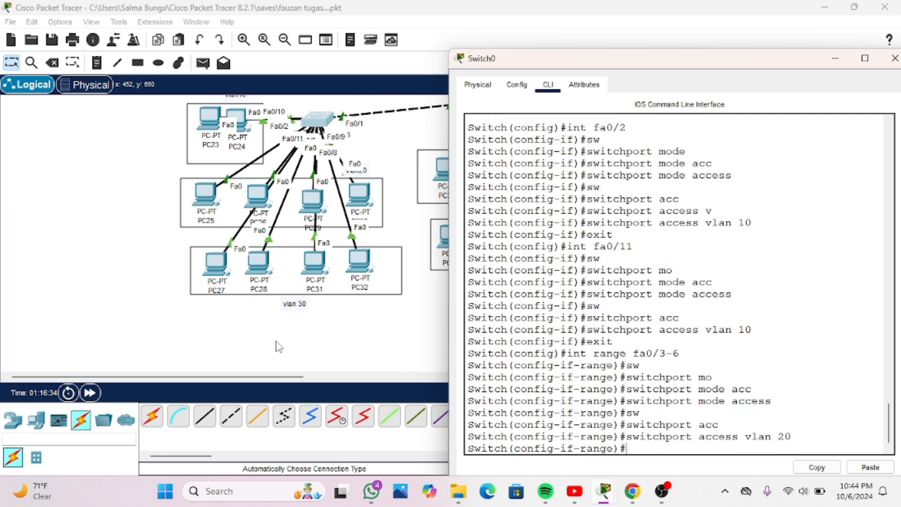
Reposition the vlan 30 box with PC28, PC31 and PC32 under Switch0, and nudge PC24 in the vlan10 box
{"action": "left_click", "coordinate": [209, 262]}
{"action": "left_click_drag", "start_coordinate": [209, 262], "coordinate": [254, 252]}
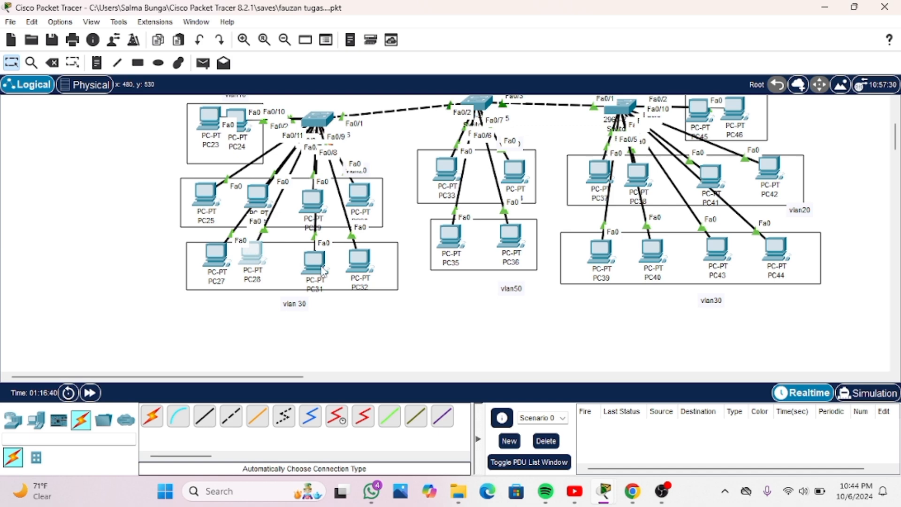
{"action": "left_click_drag", "start_coordinate": [321, 265], "coordinate": [363, 269]}
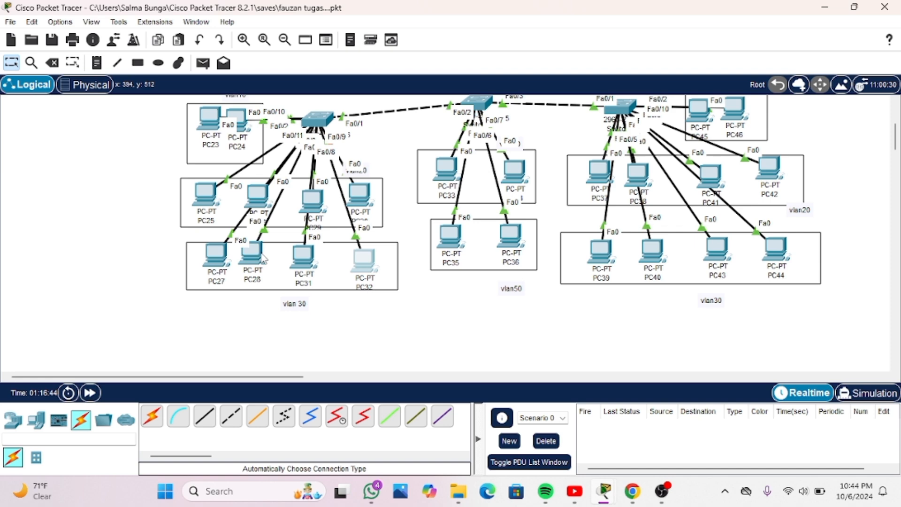
{"action": "mouse_move", "coordinate": [254, 265]}
{"action": "left_mouse_down"}
{"action": "mouse_move", "coordinate": [286, 244]}
{"action": "mouse_move", "coordinate": [259, 205]}
{"action": "mouse_move", "coordinate": [262, 264]}
{"action": "mouse_move", "coordinate": [252, 258]}
{"action": "mouse_move", "coordinate": [251, 270]}
{"action": "left_mouse_up"}
{"action": "scroll", "coordinate": [270, 269], "scroll_direction": "up", "scroll_amount": 1}
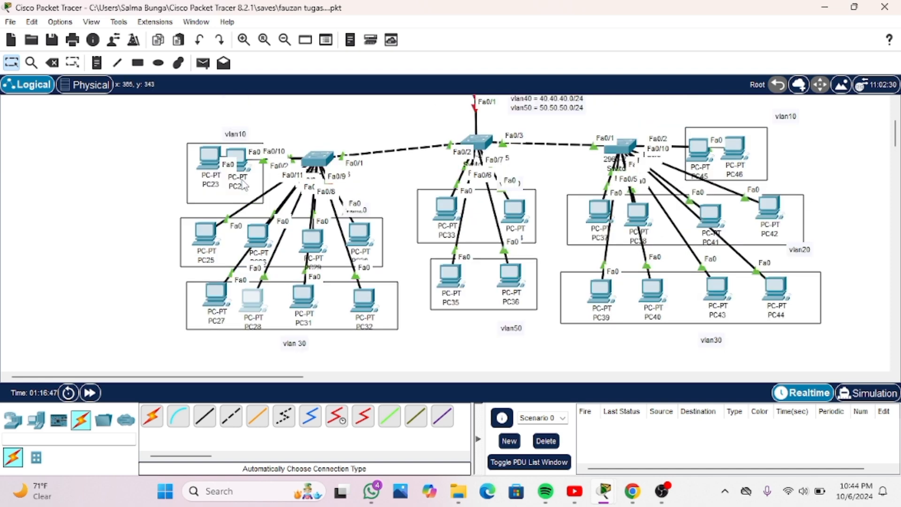
{"action": "left_click_drag", "start_coordinate": [240, 167], "coordinate": [243, 166]}
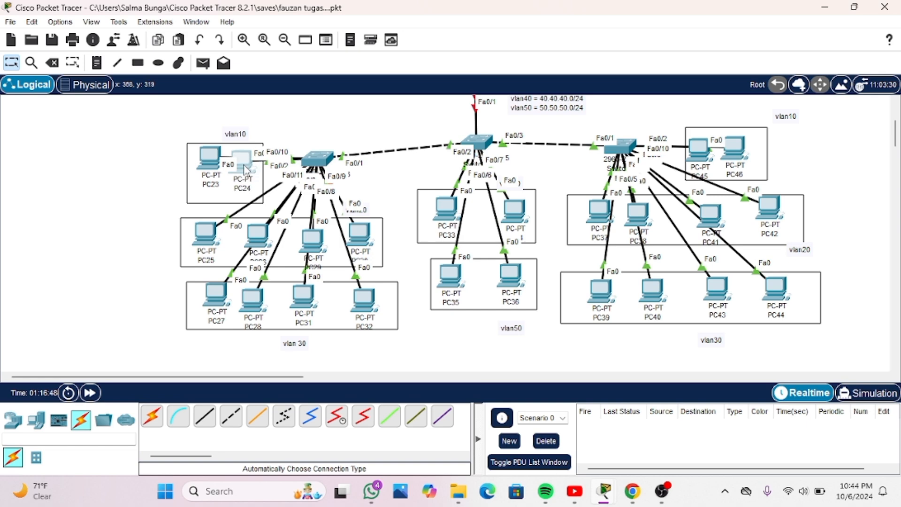
Swap PC24 and PC28 so PC24 sits in the vlan 30 box and PC28 in Switch0's vlan10 box
{"action": "scroll", "coordinate": [408, 295], "scroll_direction": "down", "scroll_amount": 2}
{"action": "scroll", "coordinate": [413, 300], "scroll_direction": "up", "scroll_amount": 2}
{"action": "left_click_drag", "start_coordinate": [251, 312], "coordinate": [288, 119]}
{"action": "left_click", "coordinate": [247, 169]}
{"action": "left_click_drag", "start_coordinate": [247, 169], "coordinate": [273, 303]}
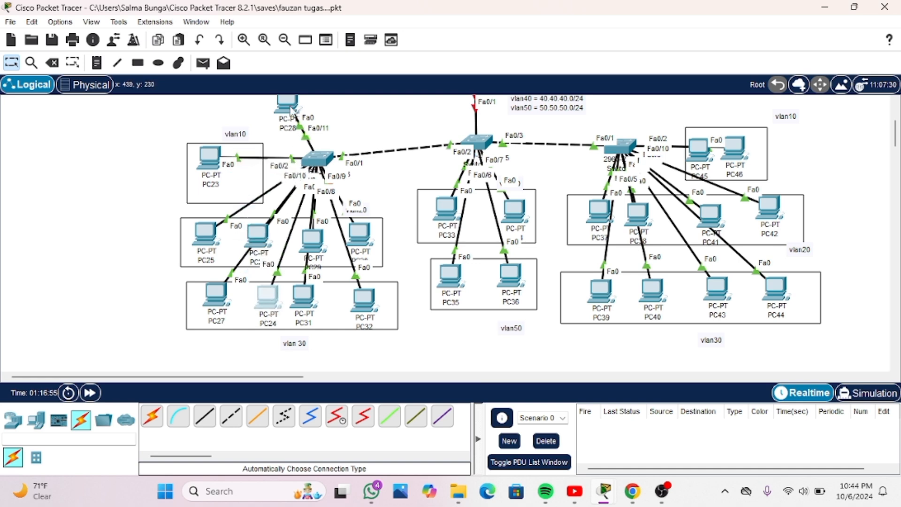
{"action": "left_click_drag", "start_coordinate": [293, 117], "coordinate": [246, 175]}
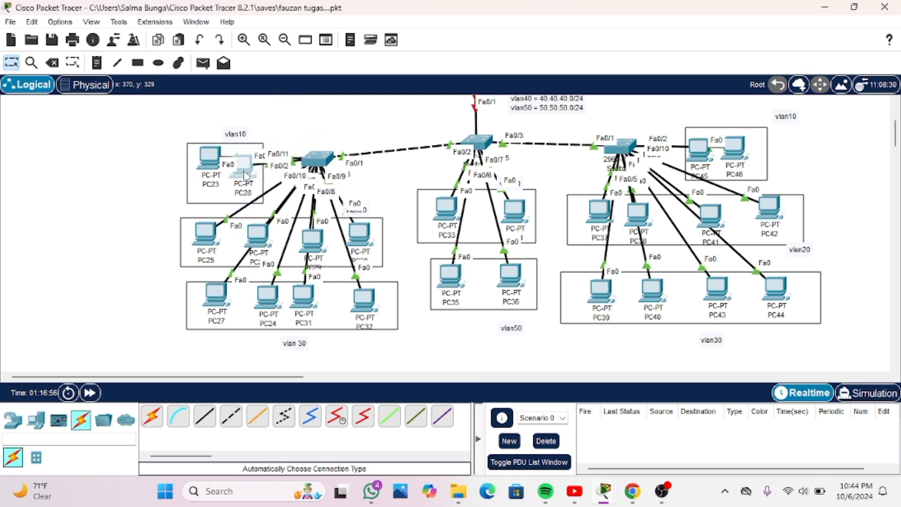
Align PC27 and PC31 with the other PCs in Switch0's vlan 30 group and shift the group's box around them
{"action": "scroll", "coordinate": [235, 211], "scroll_direction": "down", "scroll_amount": 2}
{"action": "mouse_move", "coordinate": [217, 255]}
{"action": "left_mouse_down"}
{"action": "mouse_move", "coordinate": [229, 256]}
{"action": "mouse_move", "coordinate": [220, 253]}
{"action": "left_mouse_up"}
{"action": "left_click_drag", "start_coordinate": [309, 259], "coordinate": [347, 257]}
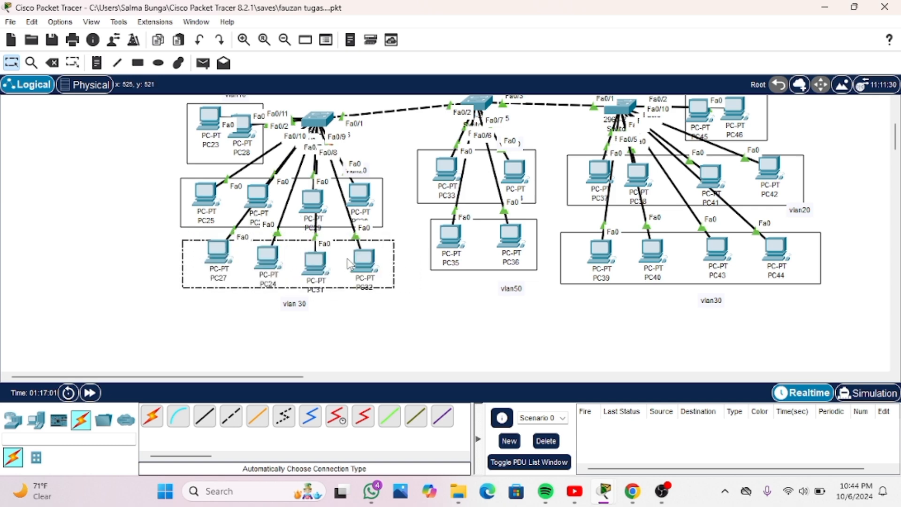
{"action": "scroll", "coordinate": [314, 210], "scroll_direction": "up", "scroll_amount": 2}
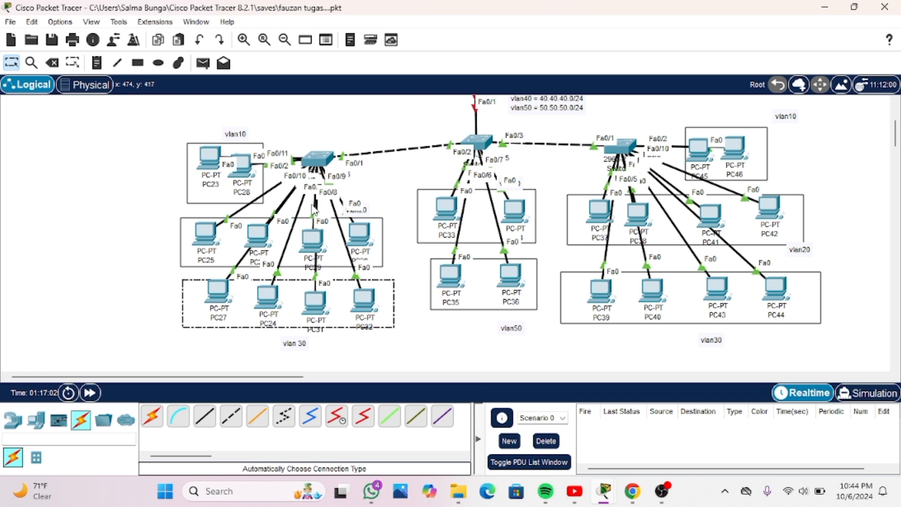
Reopen Switch0's command line, return to global configuration and enter the interface range with "int range fa0/7-10"
{"action": "left_click", "coordinate": [310, 165]}
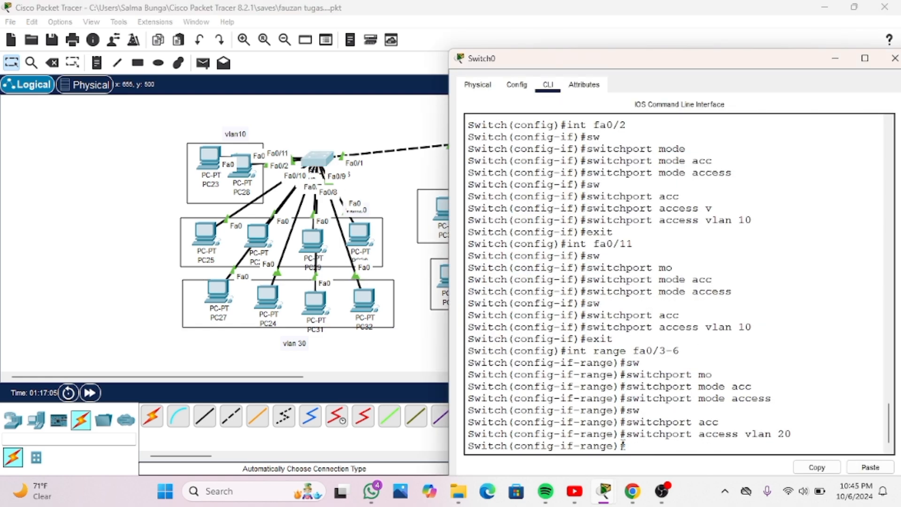
{"action": "key", "text": "Return"}
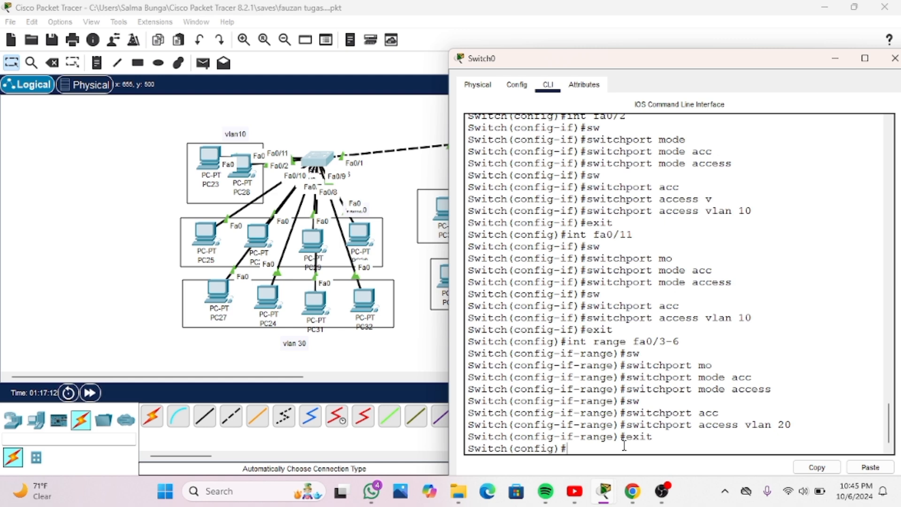
{"action": "key", "text": "BackSpace"}
{"action": "key", "text": "BackSpace"}
{"action": "type", "text": "int fa"}
{"action": "key", "text": "BackSpace"}
{"action": "key", "text": "BackSpace"}
{"action": "type", "text": "range fa0/7"}
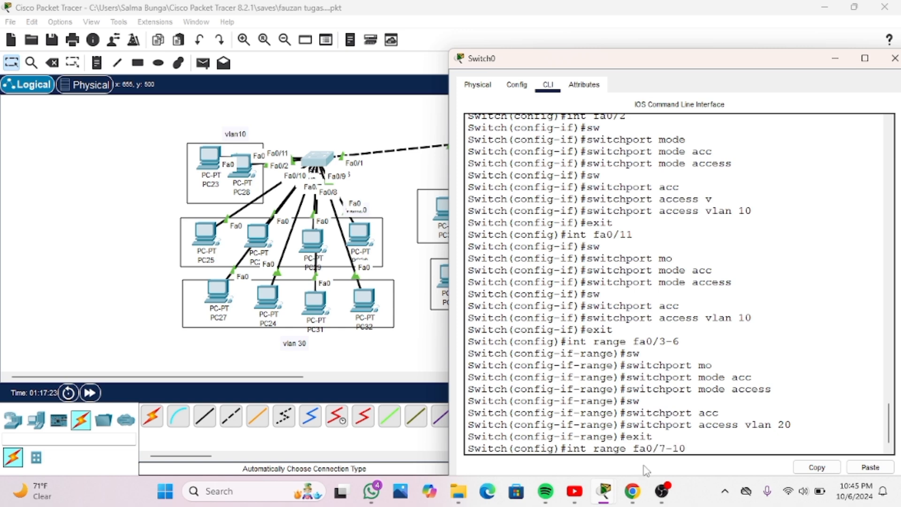
{"action": "type", "text": "-10"}
{"action": "key", "text": "Return"}
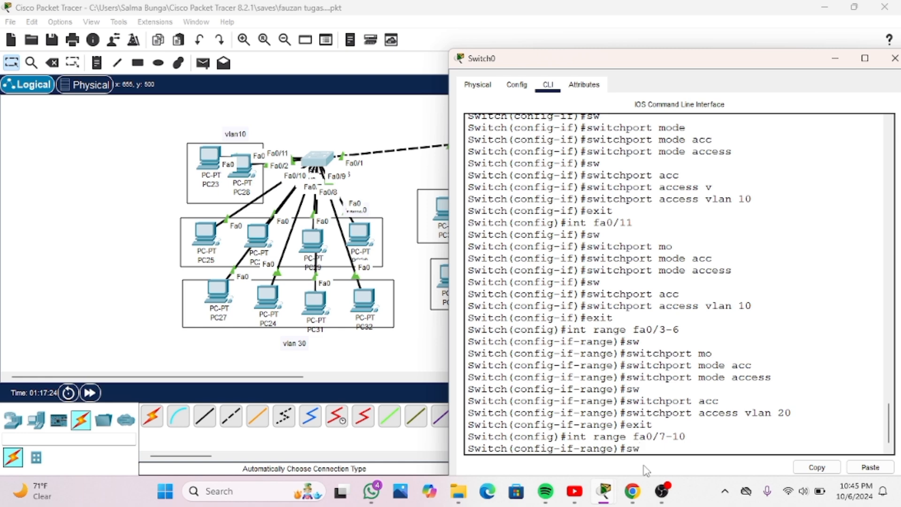
Set Switch0's interface range fa0/7-10 to access mode with "switchport mode access"
{"action": "type", "text": "sw"}
{"action": "key", "text": "Tab"}
{"action": "type", "text": "mo"}
{"action": "key", "text": "Tab"}
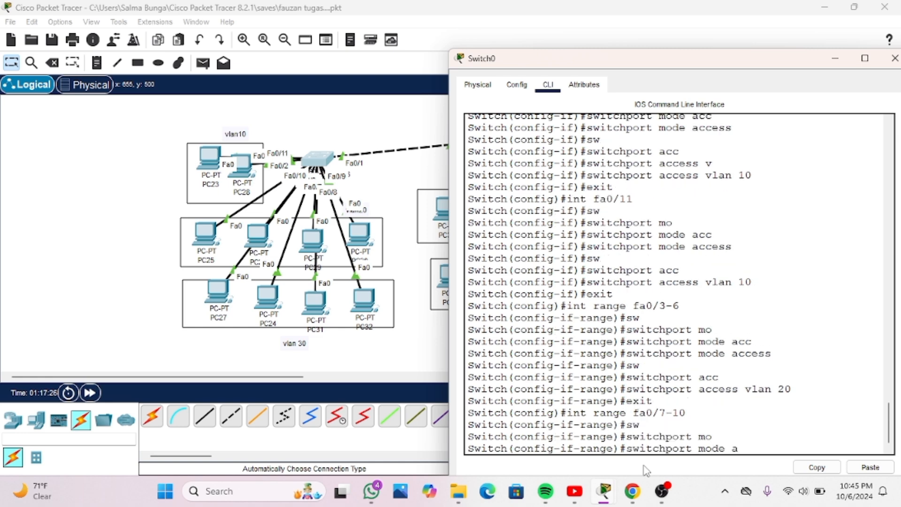
{"action": "type", "text": "acc"}
{"action": "key", "text": "Tab"}
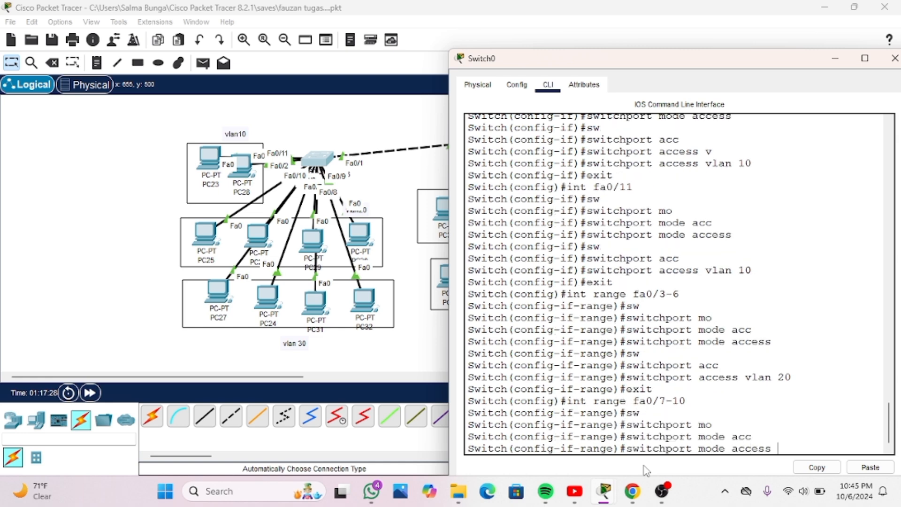
{"action": "key", "text": "Return"}
Assign Switch0's interface range fa0/7-10 to VLAN 30 with "switchport access vlan 30"
{"action": "type", "text": "sw"}
{"action": "key", "text": "Tab"}
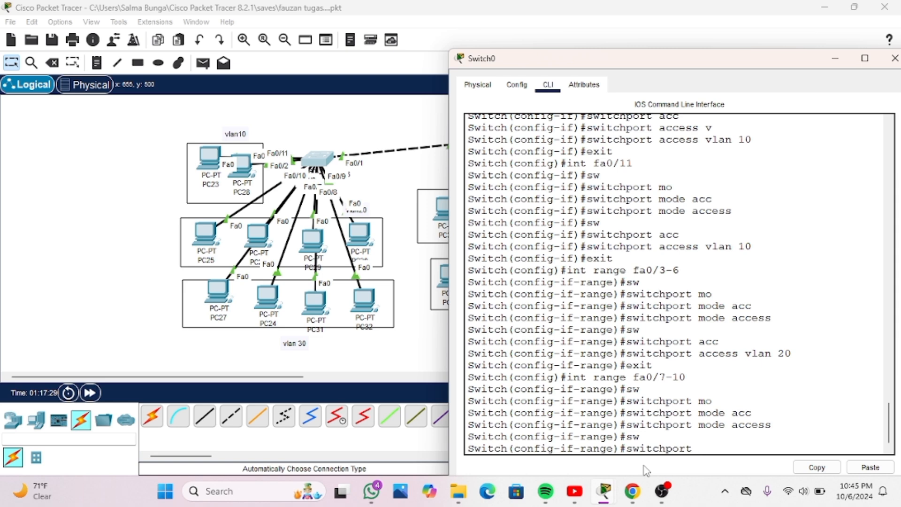
{"action": "type", "text": "acc"}
{"action": "key", "text": "Tab"}
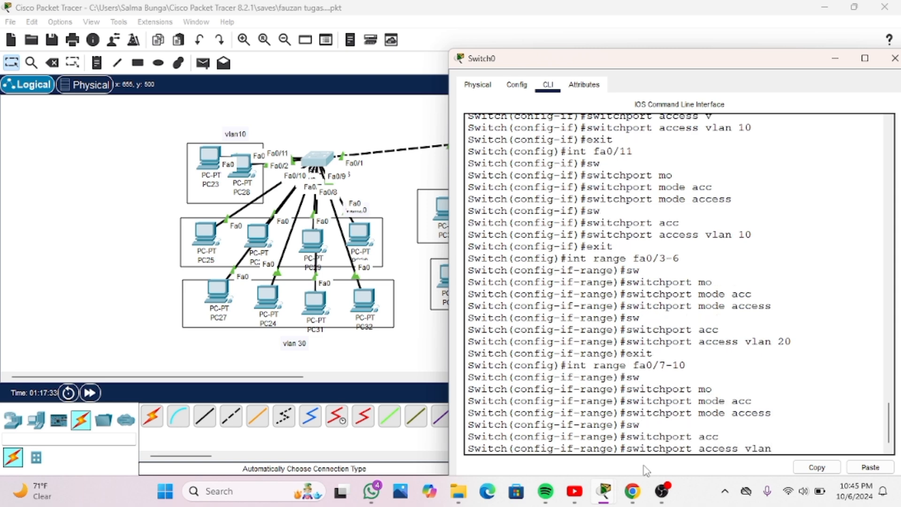
{"action": "type", "text": "vlan 30"}
{"action": "key", "text": "Return"}
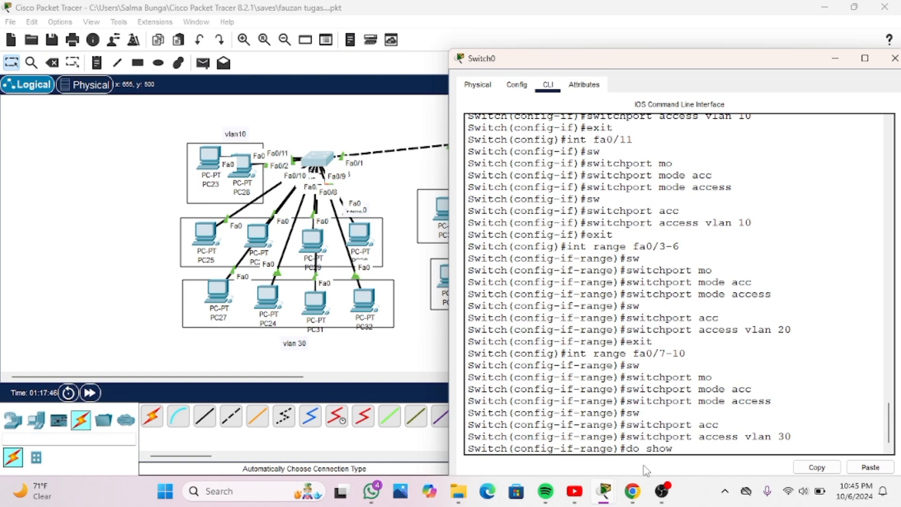
Display Switch0's VLAN table with "do show vlan brief", check the ports assigned to each VLAN and close the switch window
{"action": "type", "text": "brief"}
{"action": "key", "text": "Return"}
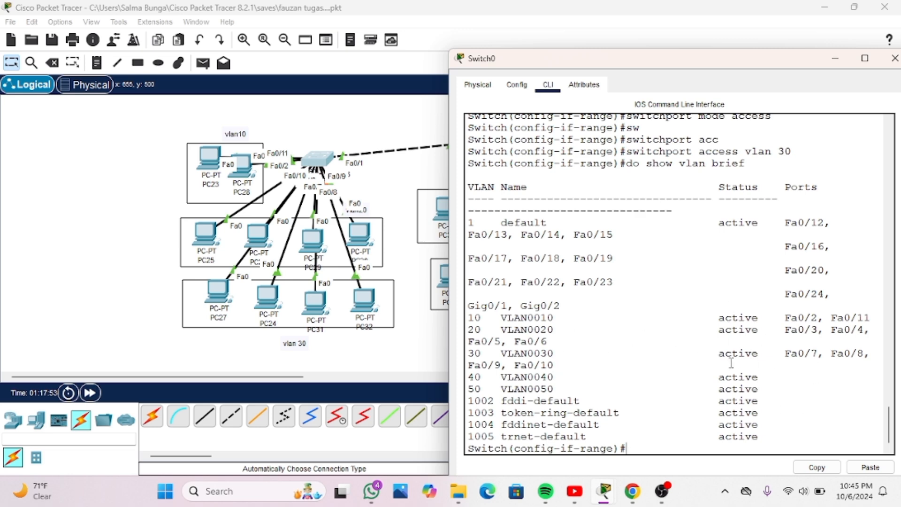
{"action": "scroll", "coordinate": [732, 364], "scroll_direction": "down", "scroll_amount": 1}
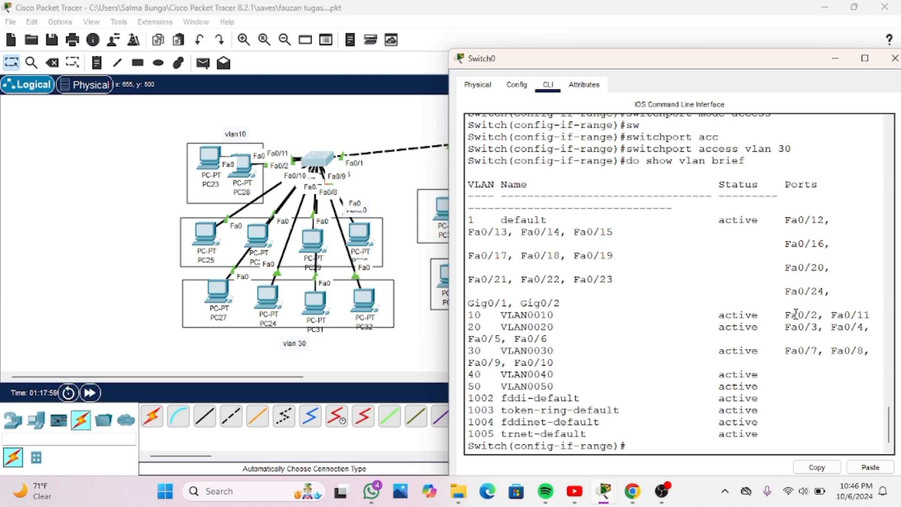
{"action": "left_click_drag", "start_coordinate": [791, 315], "coordinate": [873, 319]}
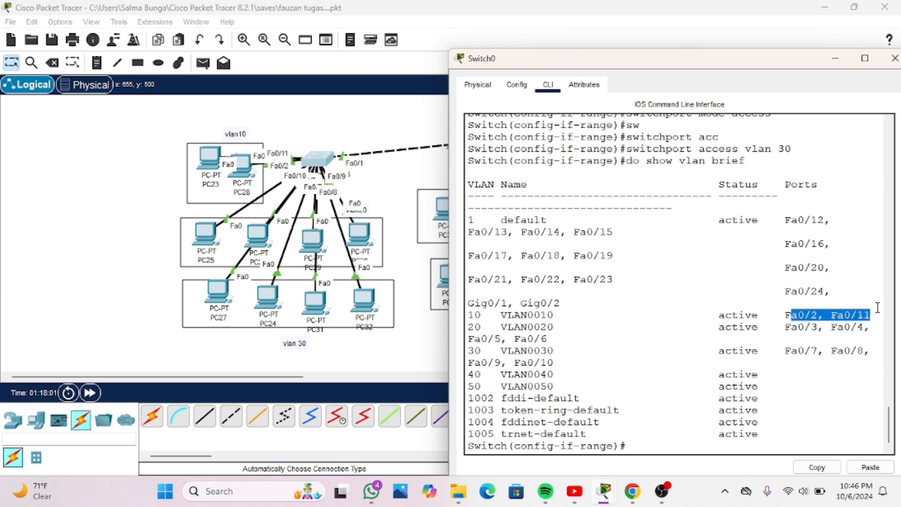
{"action": "left_click_drag", "start_coordinate": [682, 58], "coordinate": [577, 62]}
{"action": "left_click_drag", "start_coordinate": [343, 284], "coordinate": [226, 245]}
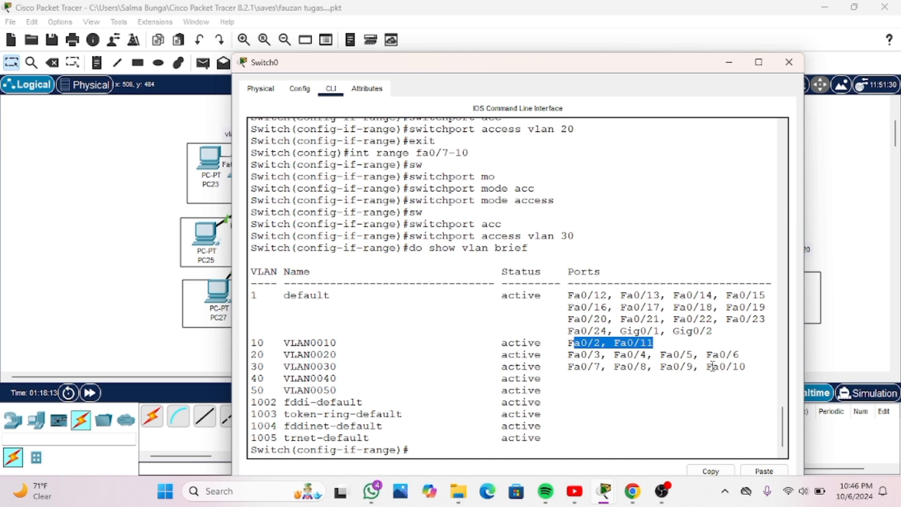
{"action": "left_click", "coordinate": [788, 62]}
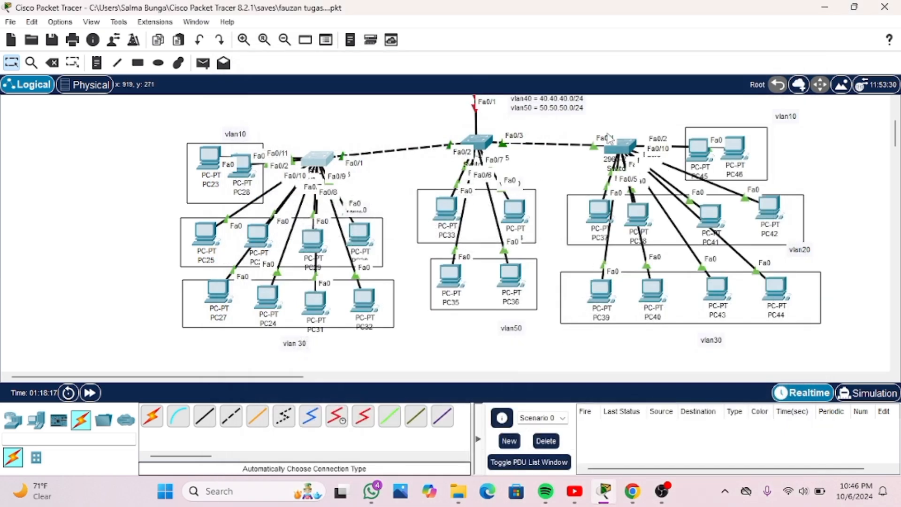
Open Switch2's command line, start a console session and move its window clear of Switch2's PC groups
{"action": "left_click", "coordinate": [627, 148]}
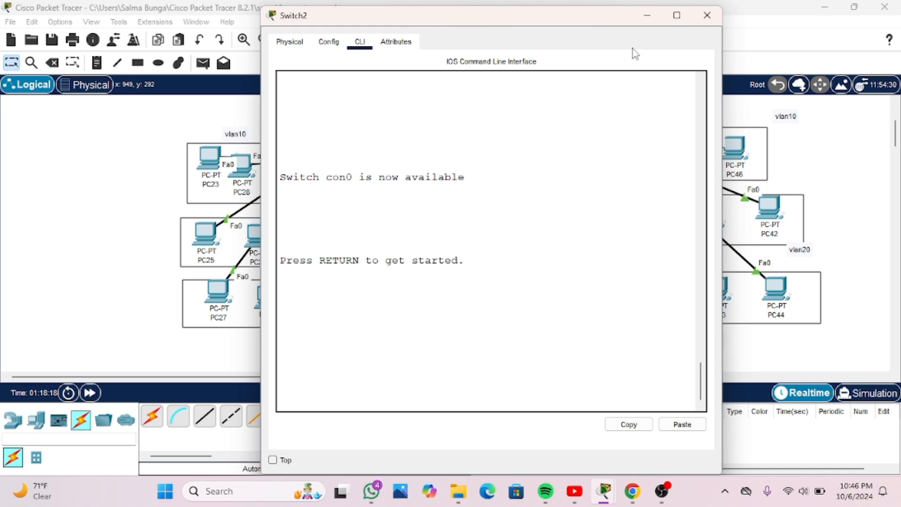
{"action": "left_click_drag", "start_coordinate": [601, 21], "coordinate": [491, 61]}
{"action": "left_click", "coordinate": [263, 346]}
{"action": "key", "text": "Return"}
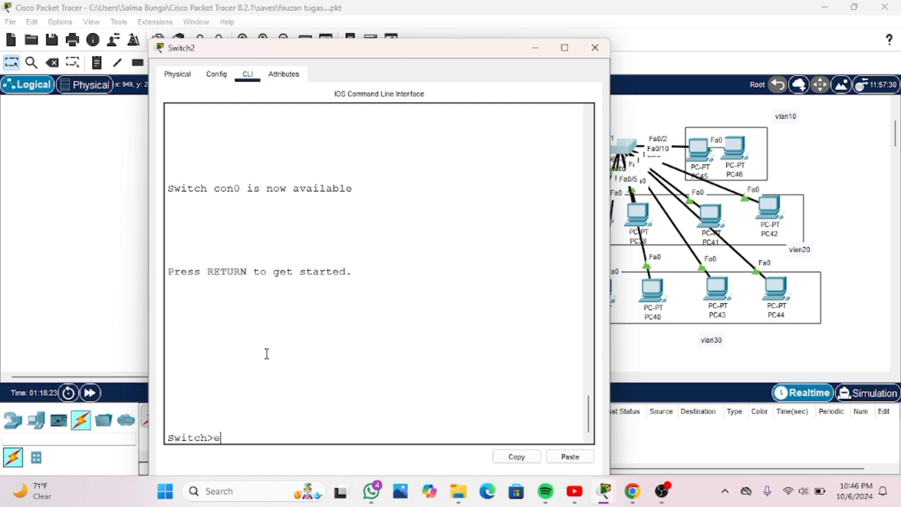
{"action": "left_click_drag", "start_coordinate": [421, 55], "coordinate": [338, 58]}
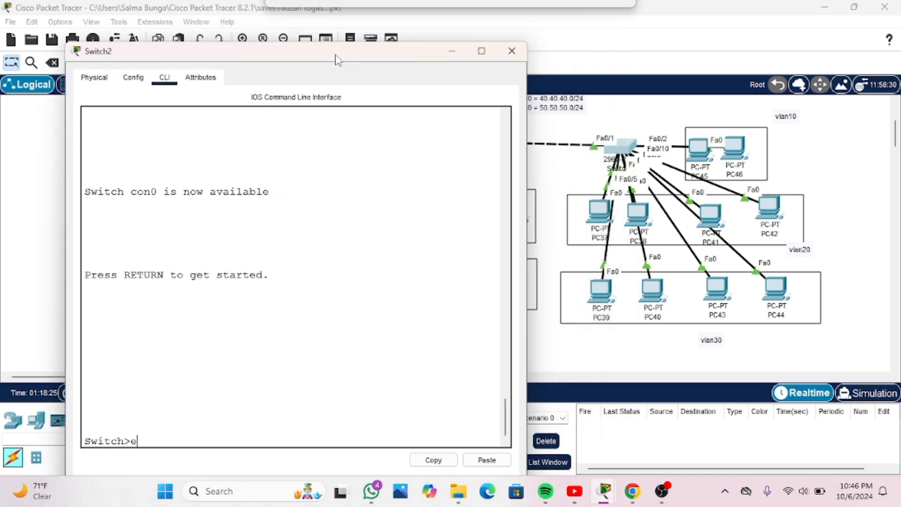
Space out PC37, PC38 and PC41 in Switch2's vlan20 box and move PC46 away from PC45 in the vlan10 box
{"action": "left_click", "coordinate": [643, 224]}
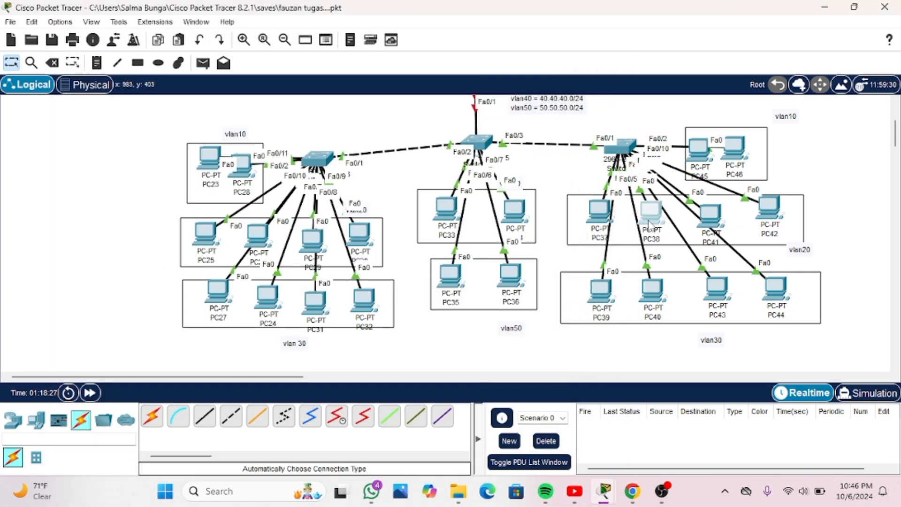
{"action": "left_click_drag", "start_coordinate": [603, 220], "coordinate": [597, 225]}
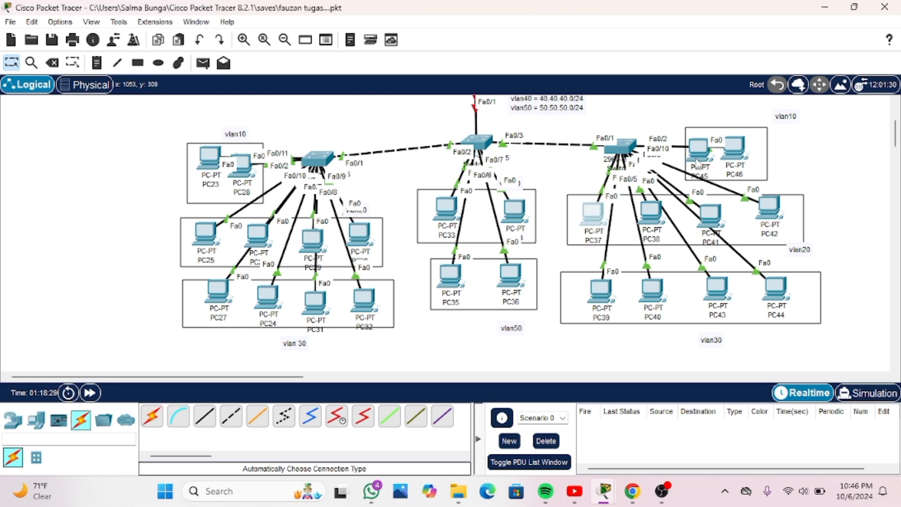
{"action": "left_click_drag", "start_coordinate": [699, 158], "coordinate": [741, 155]}
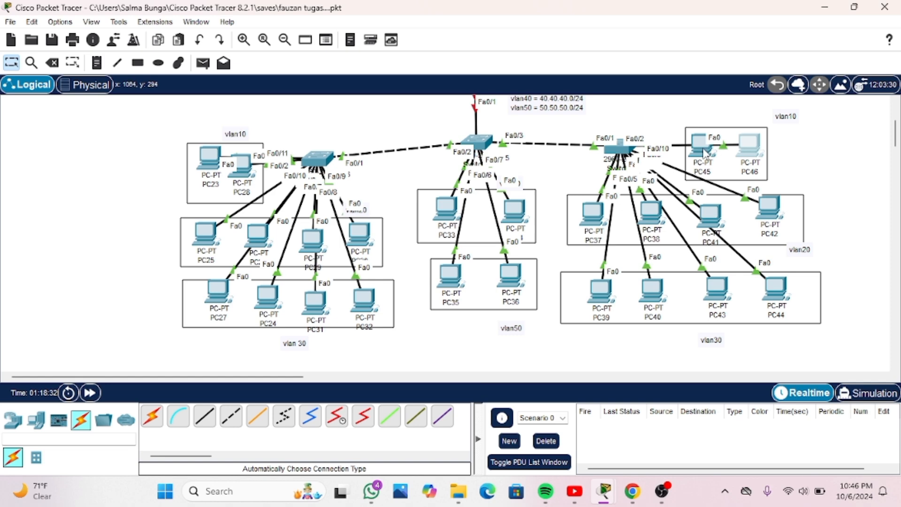
{"action": "mouse_move", "coordinate": [708, 215]}
{"action": "left_mouse_down"}
{"action": "mouse_move", "coordinate": [724, 207]}
{"action": "mouse_move", "coordinate": [716, 211]}
{"action": "left_mouse_up"}
{"action": "left_click_drag", "start_coordinate": [652, 211], "coordinate": [656, 219]}
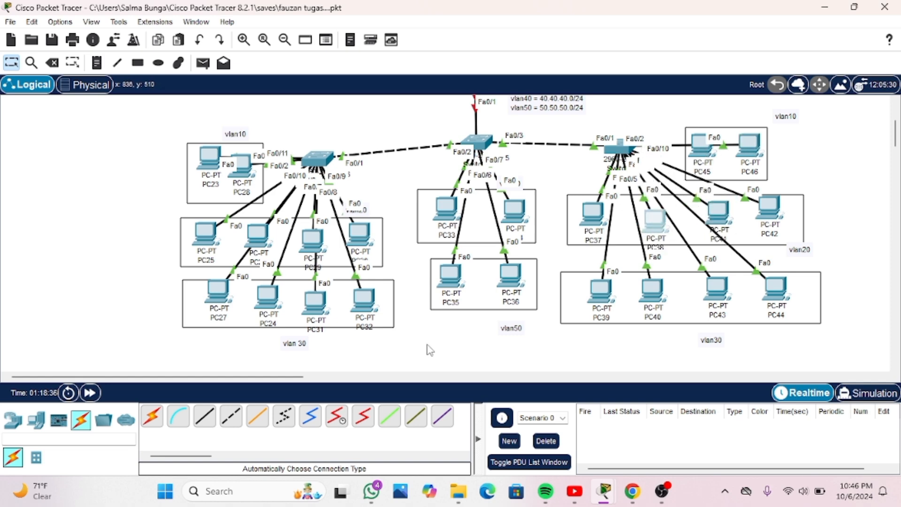
Connect PC45 to Switch2 with an automatically chosen cable and reposition PC45 beside PC46 in the vlan10 box
{"action": "left_click", "coordinate": [151, 416]}
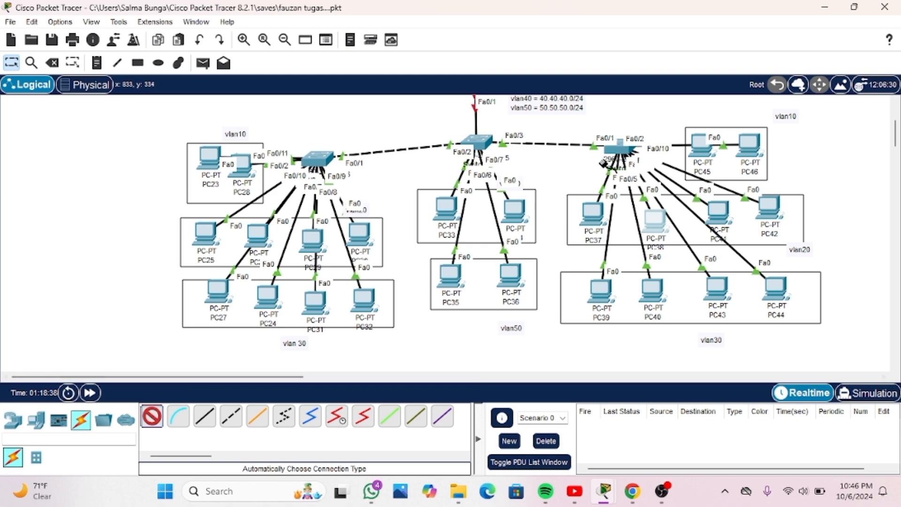
{"action": "left_click", "coordinate": [694, 159]}
{"action": "left_click", "coordinate": [622, 149]}
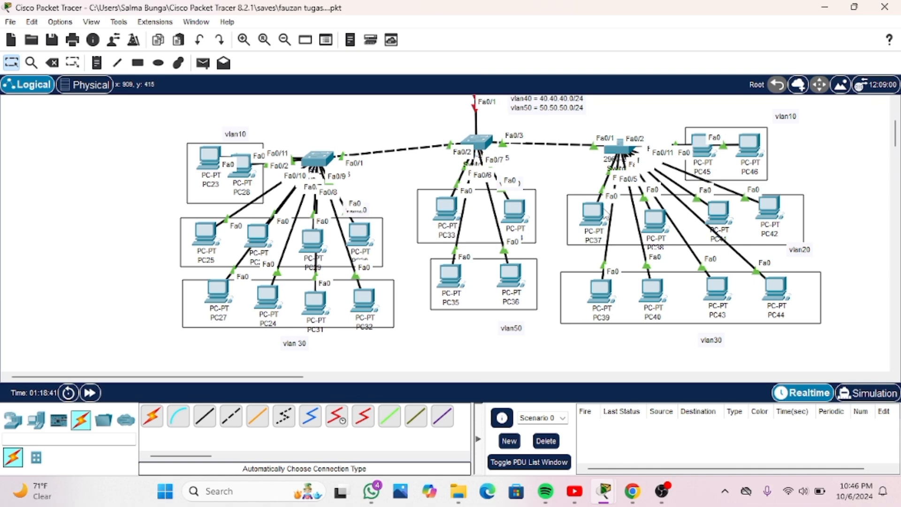
{"action": "mouse_move", "coordinate": [605, 202]}
{"action": "left_mouse_down"}
{"action": "mouse_move", "coordinate": [586, 192]}
{"action": "mouse_move", "coordinate": [605, 195]}
{"action": "left_mouse_up"}
{"action": "left_click_drag", "start_coordinate": [697, 139], "coordinate": [735, 105]}
{"action": "left_click_drag", "start_coordinate": [736, 143], "coordinate": [749, 157]}
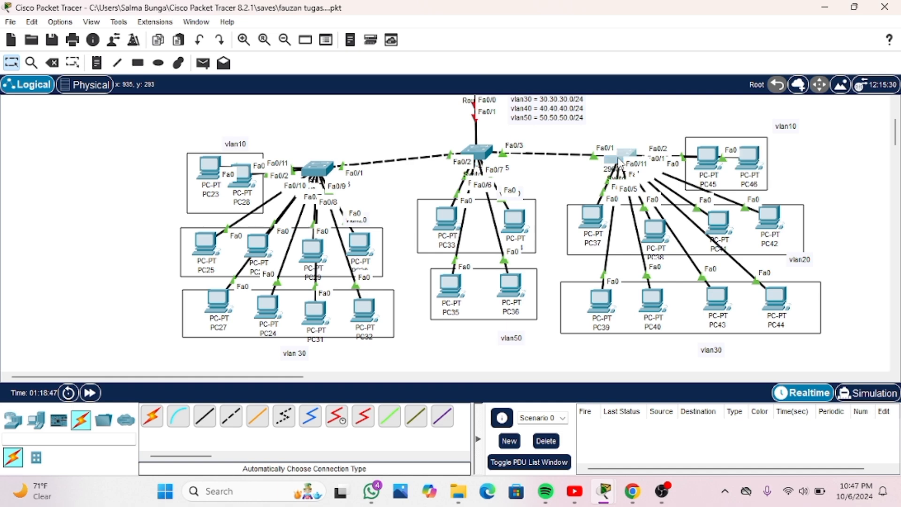
Reopen Switch2's command line and enter global configuration mode with "en" and "conf t"
{"action": "left_click", "coordinate": [610, 162]}
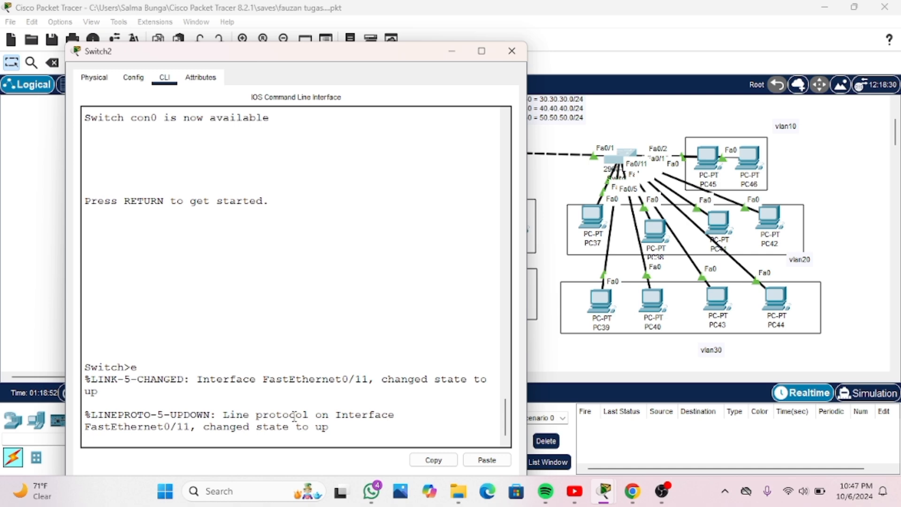
{"action": "key", "text": "Return"}
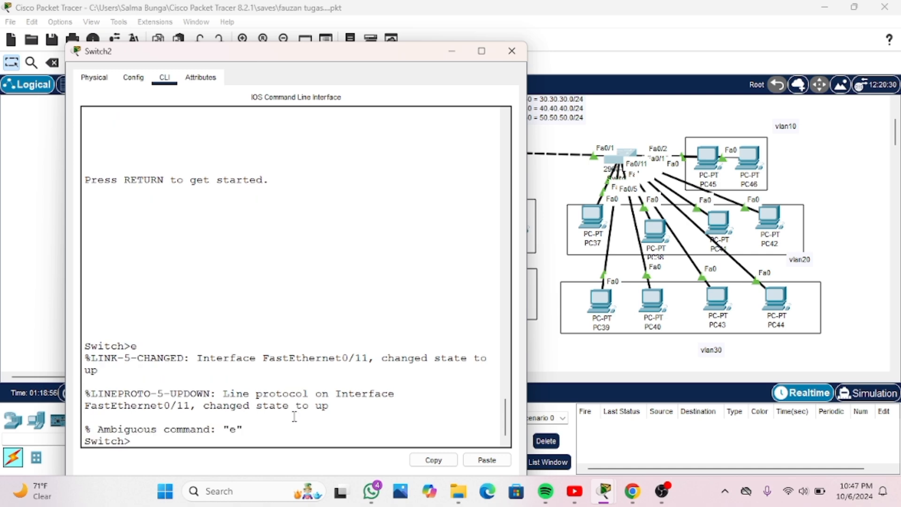
{"action": "type", "text": "en"}
{"action": "key", "text": "Return"}
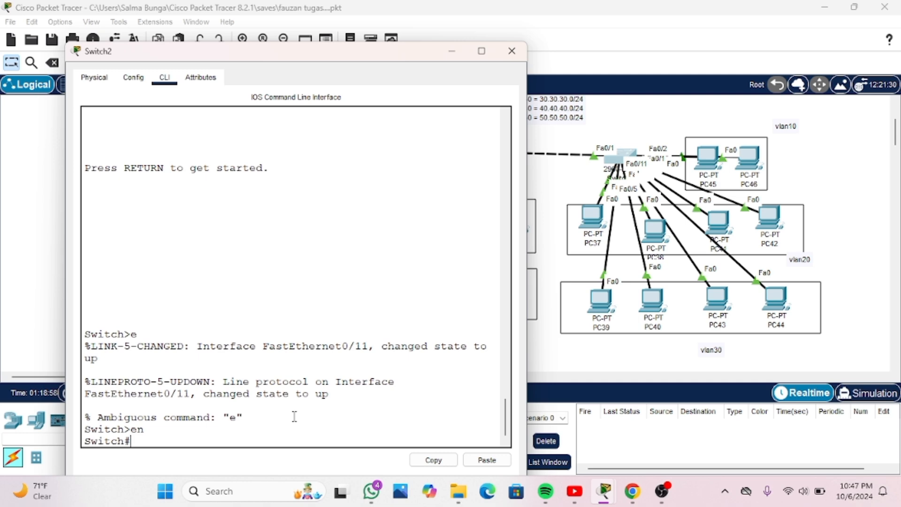
{"action": "type", "text": "conf t"}
{"action": "key", "text": "Return"}
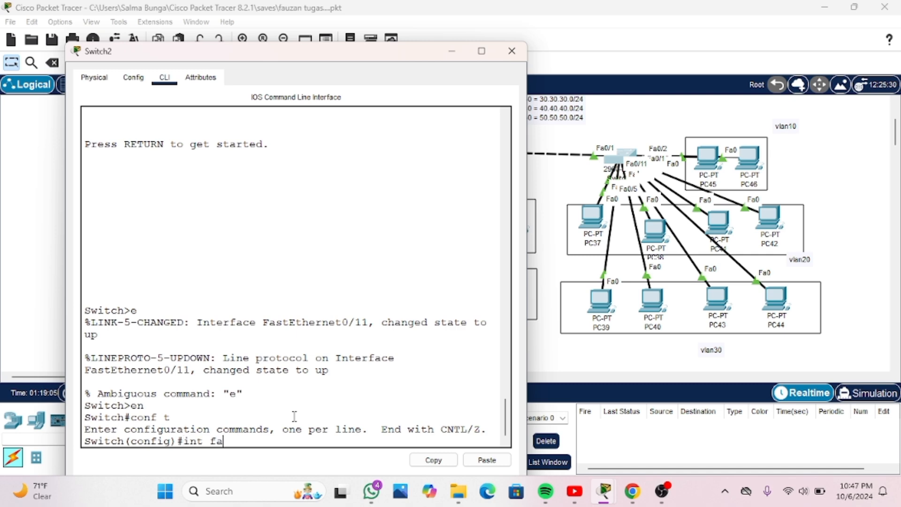
Enter Switch2's interface fa0/2 and set it to access mode with "switchport mode access"
{"action": "type", "text": "int fa0/2"}
{"action": "key", "text": "Return"}
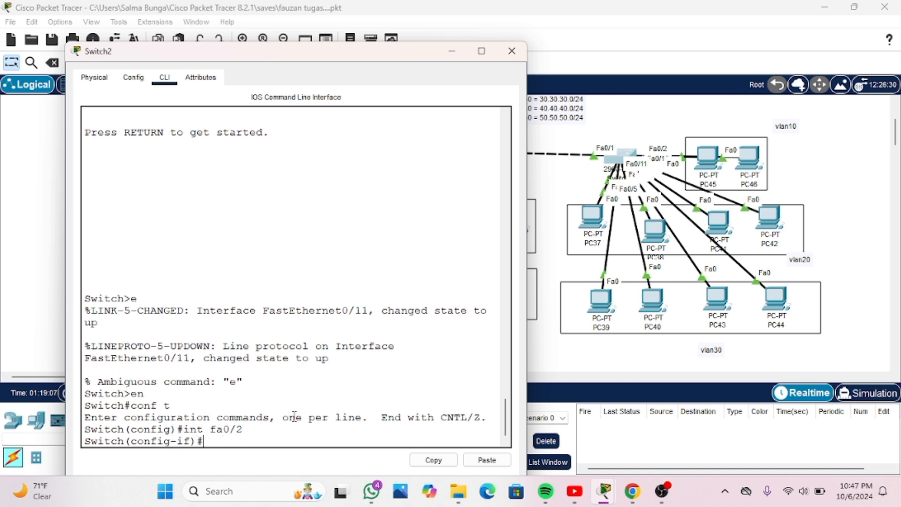
{"action": "type", "text": "sw"}
{"action": "key", "text": "Tab"}
{"action": "type", "text": "mo"}
{"action": "key", "text": "Tab"}
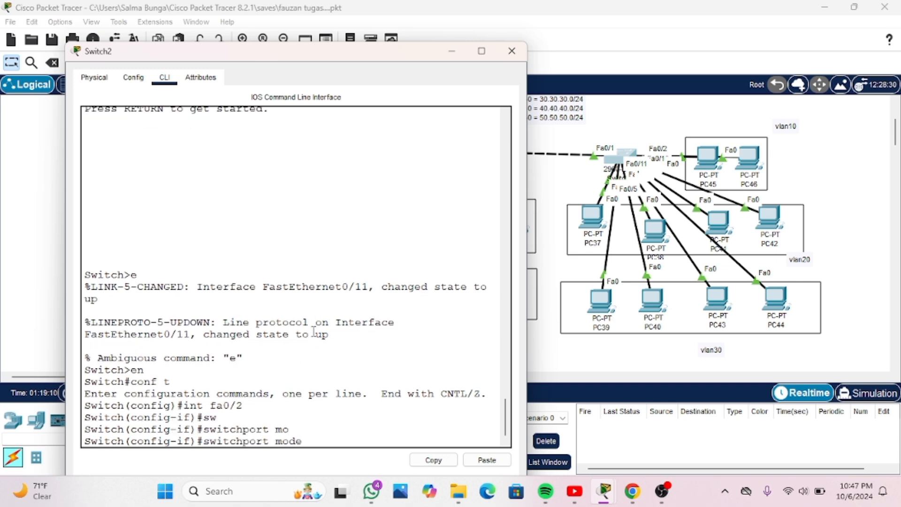
{"action": "type", "text": "acc"}
{"action": "key", "text": "Tab"}
{"action": "key", "text": "Return"}
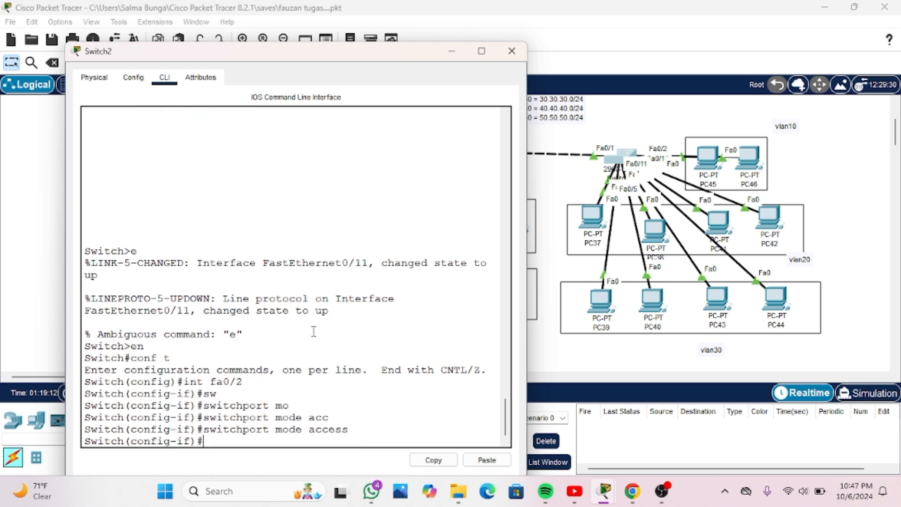
{"action": "key", "text": "Return"}
Assign Switch2's interface fa0/2 to VLAN 10 with "switchport access vlan 10" and exit to global configuration
{"action": "type", "text": "sw"}
{"action": "key", "text": "Tab"}
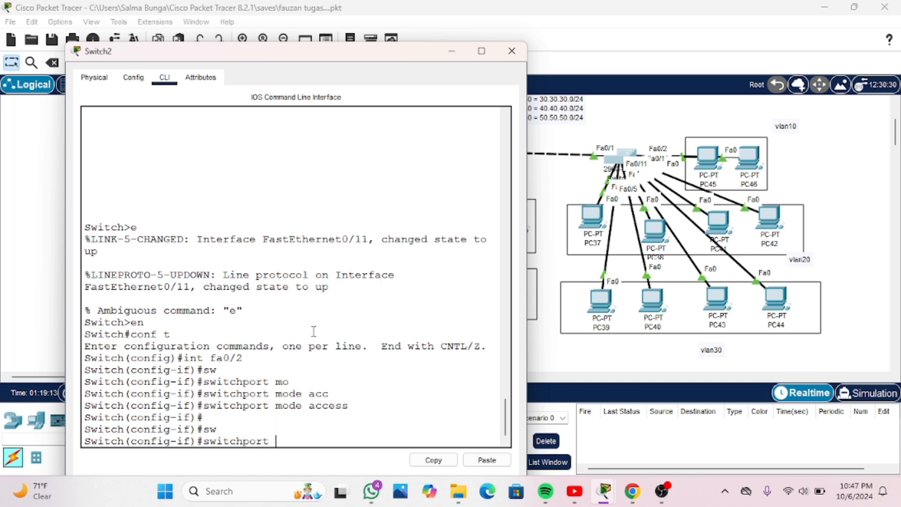
{"action": "type", "text": "acc"}
{"action": "key", "text": "Tab"}
{"action": "type", "text": "v"}
{"action": "key", "text": "Tab"}
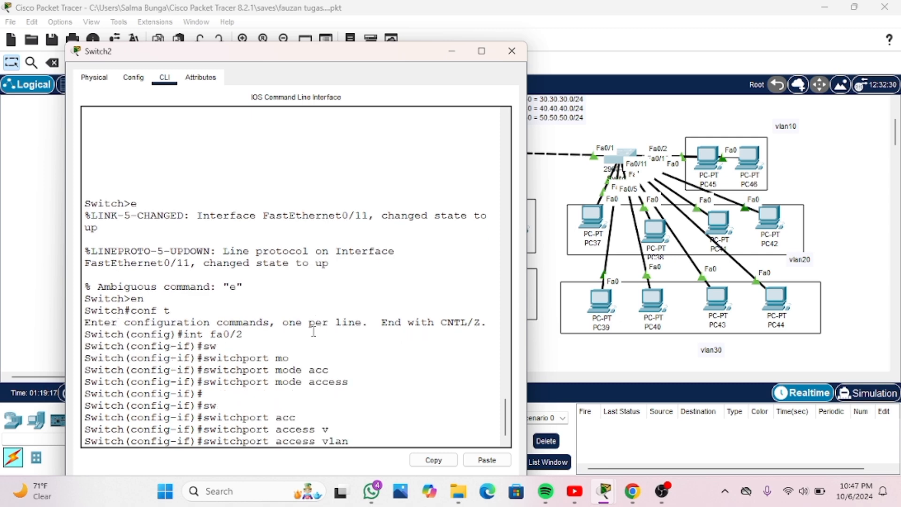
{"action": "type", "text": "10"}
{"action": "key", "text": "Return"}
{"action": "type", "text": "exit"}
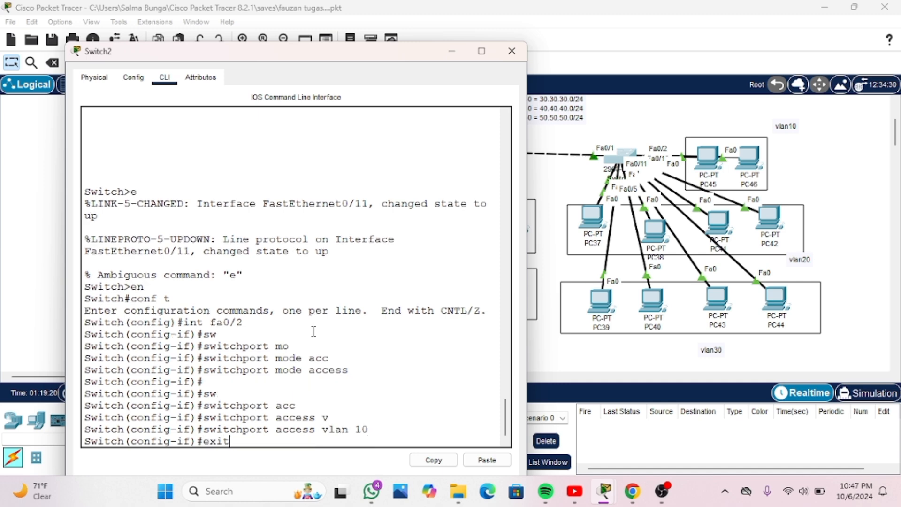
{"action": "key", "text": "Return"}
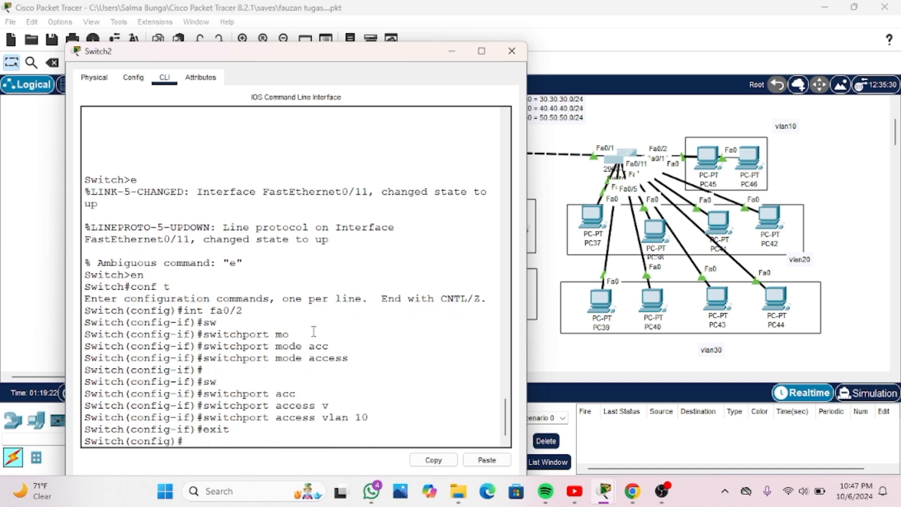
Enter Switch2's interface fa0/11 and set it to access mode with "switchport mode access"
{"action": "key", "text": "BackSpace"}
{"action": "key", "text": "BackSpace"}
{"action": "type", "text": "int fa0/11"}
{"action": "key", "text": "Return"}
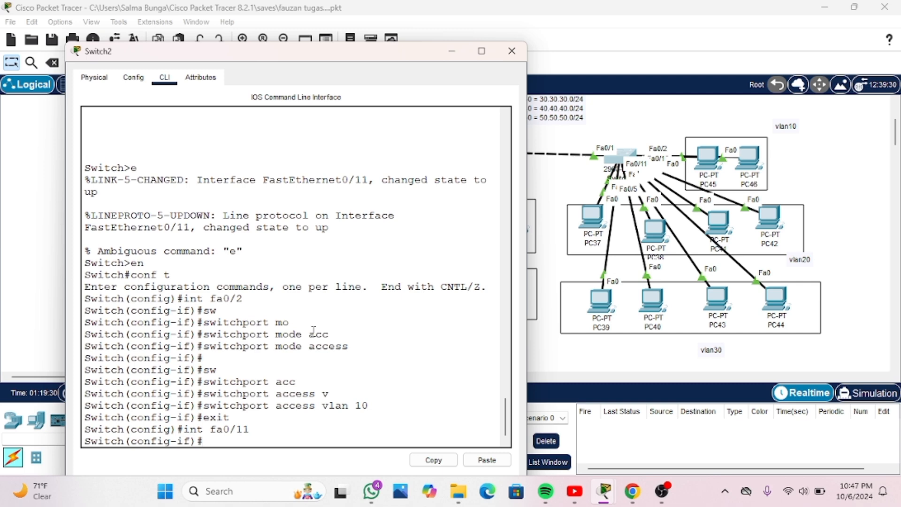
{"action": "type", "text": "sw"}
{"action": "key", "text": "Tab"}
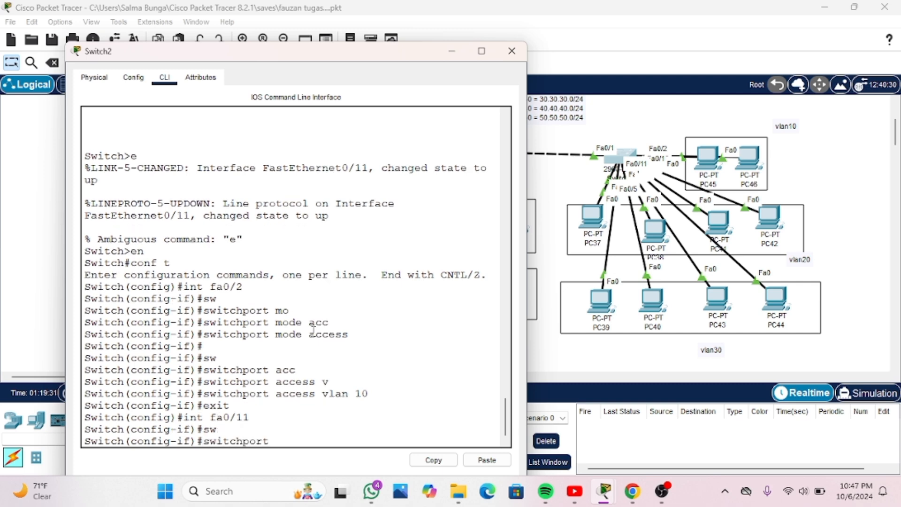
{"action": "type", "text": "acc"}
{"action": "key", "text": "Tab"}
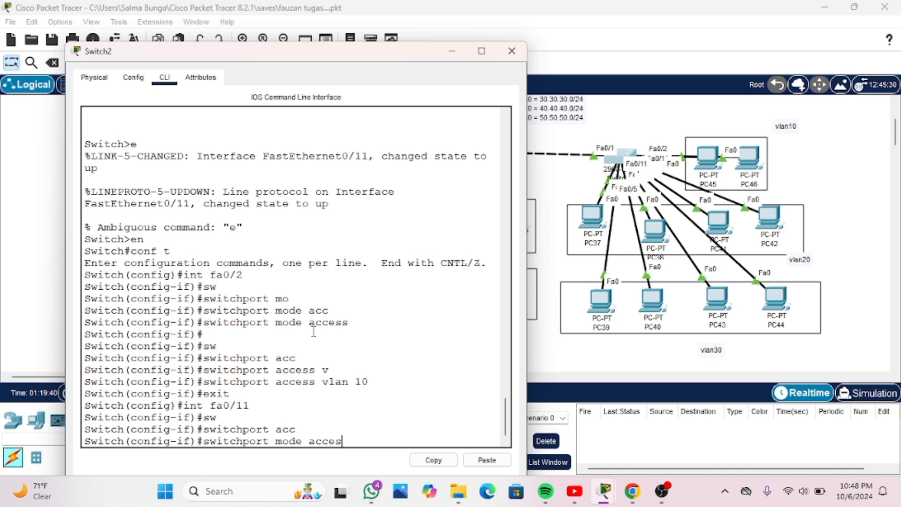
{"action": "key", "text": "Tab"}
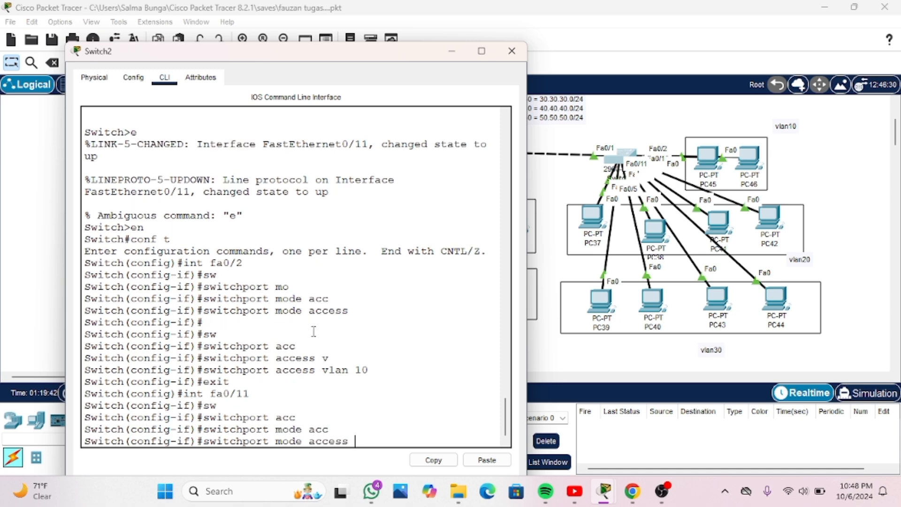
{"action": "key", "text": "Return"}
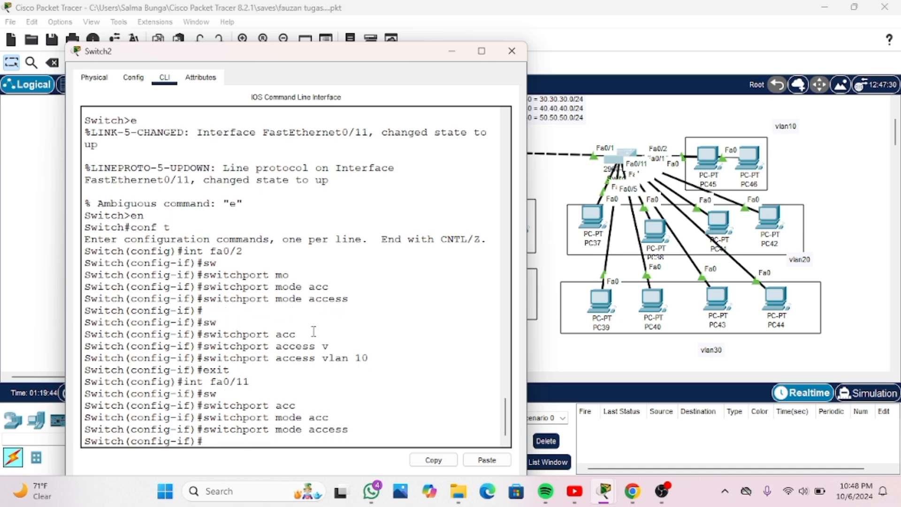
Assign Switch2's interface fa0/11 to VLAN 10 with "switchport access vlan 10" and close the switch window
{"action": "type", "text": "sw"}
{"action": "key", "text": "Tab"}
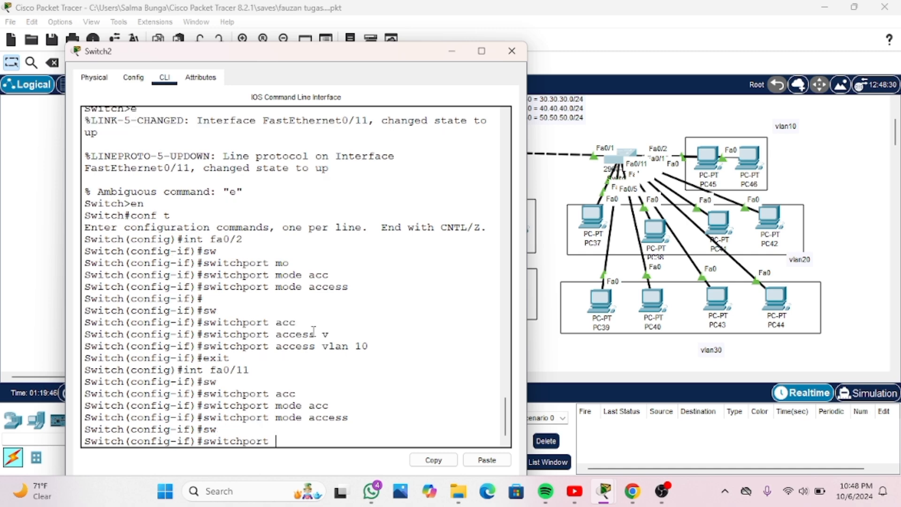
{"action": "type", "text": "acc"}
{"action": "key", "text": "Tab"}
{"action": "type", "text": "vlan"}
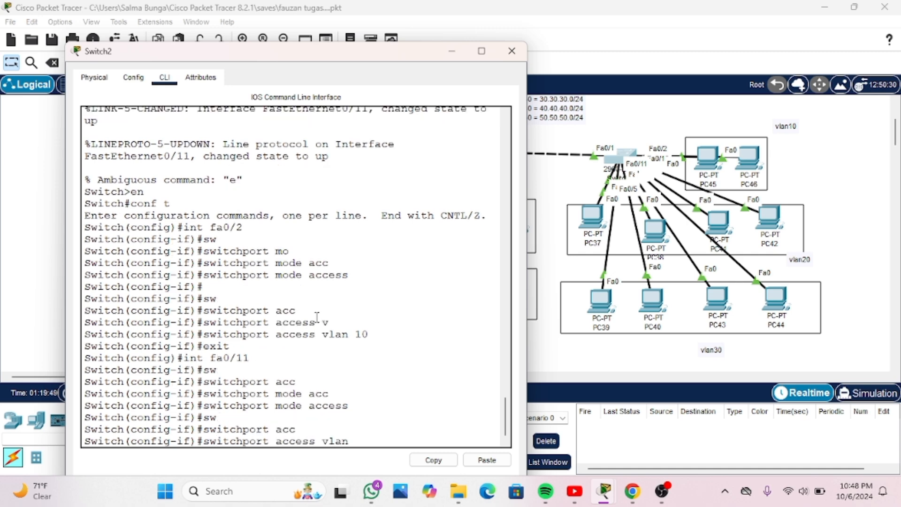
{"action": "key", "text": "Return"}
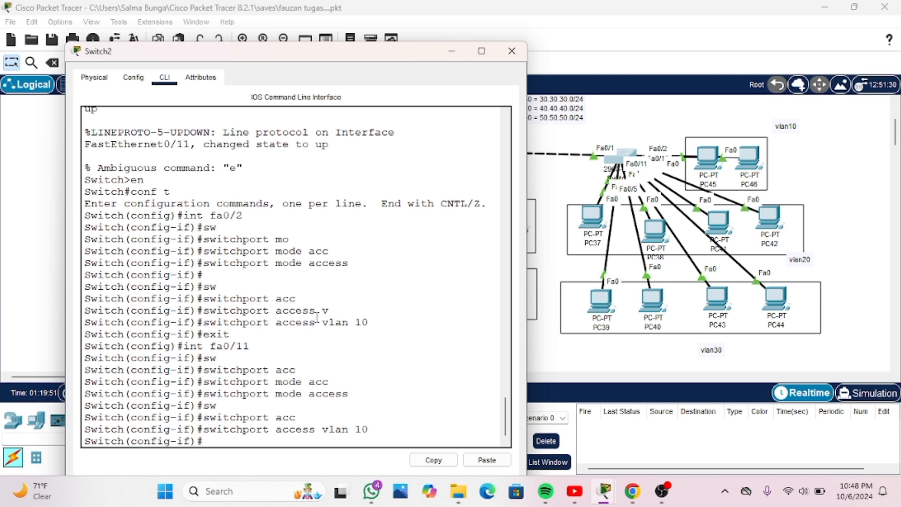
{"action": "left_click", "coordinate": [512, 50]}
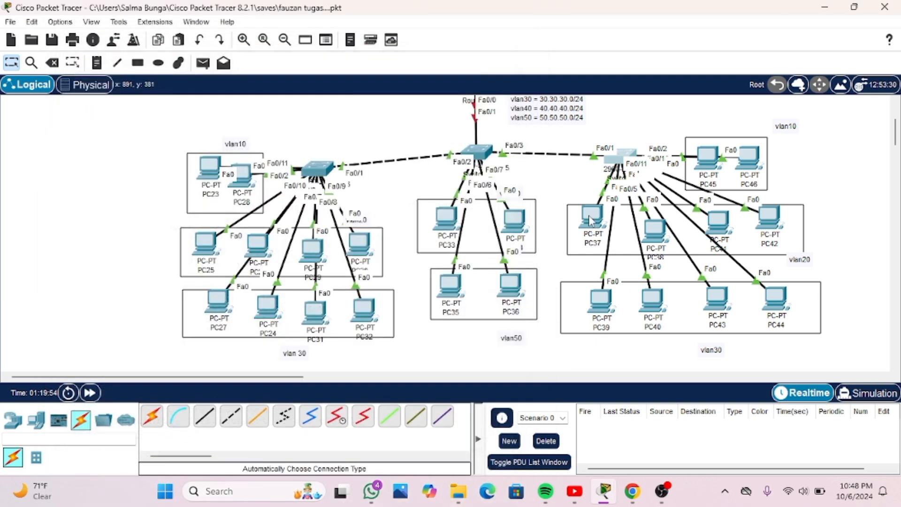
Rearrange Switch2's PCs so that PC37 to PC40 sit in the vlan20 box and PC41 and PC42 move into the vlan30 box
{"action": "mouse_move", "coordinate": [590, 223]}
{"action": "left_mouse_down"}
{"action": "mouse_move", "coordinate": [561, 207]}
{"action": "mouse_move", "coordinate": [593, 227]}
{"action": "mouse_move", "coordinate": [556, 221]}
{"action": "mouse_move", "coordinate": [571, 229]}
{"action": "mouse_move", "coordinate": [572, 204]}
{"action": "mouse_move", "coordinate": [586, 220]}
{"action": "left_mouse_up"}
{"action": "left_click_drag", "start_coordinate": [649, 231], "coordinate": [720, 234]}
{"action": "mouse_move", "coordinate": [771, 224]}
{"action": "left_mouse_down"}
{"action": "mouse_move", "coordinate": [706, 155]}
{"action": "mouse_move", "coordinate": [720, 119]}
{"action": "mouse_move", "coordinate": [775, 225]}
{"action": "mouse_move", "coordinate": [768, 238]}
{"action": "left_mouse_up"}
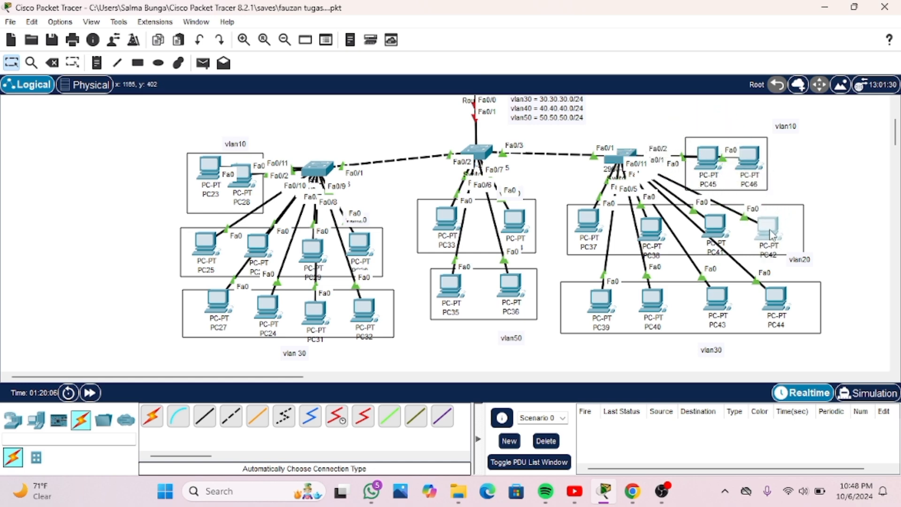
{"action": "left_click_drag", "start_coordinate": [600, 309], "coordinate": [614, 274]}
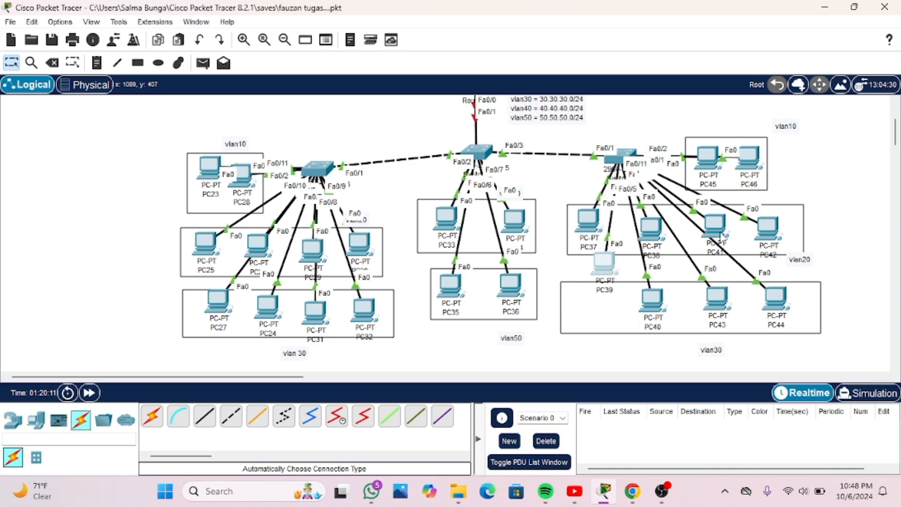
{"action": "left_click_drag", "start_coordinate": [721, 232], "coordinate": [593, 306]}
{"action": "left_click_drag", "start_coordinate": [611, 272], "coordinate": [769, 233]}
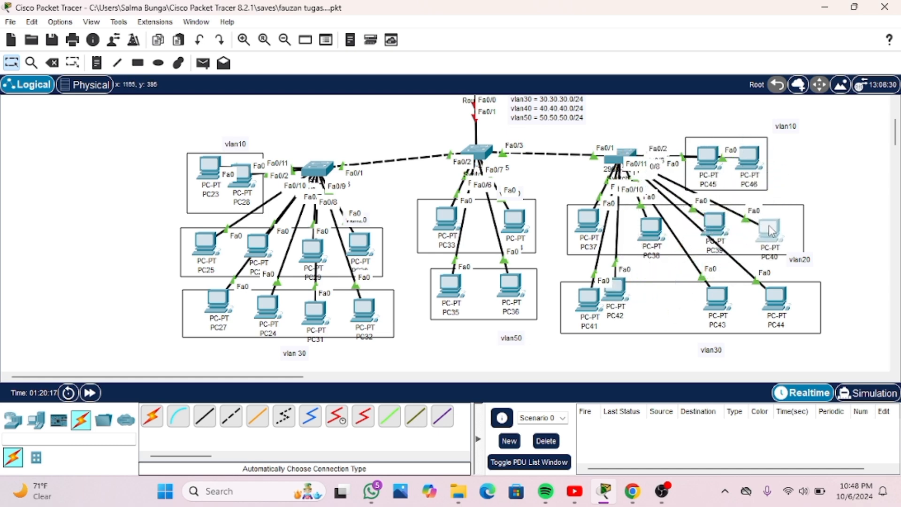
Space PC41, PC42, PC43 and PC44 out in a row inside the vlan30 box under Switch2
{"action": "left_click_drag", "start_coordinate": [616, 301], "coordinate": [659, 319]}
{"action": "mouse_move", "coordinate": [716, 305]}
{"action": "left_mouse_down"}
{"action": "mouse_move", "coordinate": [687, 187]}
{"action": "mouse_move", "coordinate": [711, 214]}
{"action": "mouse_move", "coordinate": [714, 312]}
{"action": "left_mouse_up"}
{"action": "mouse_move", "coordinate": [589, 290]}
{"action": "left_mouse_down"}
{"action": "mouse_move", "coordinate": [629, 263]}
{"action": "mouse_move", "coordinate": [590, 289]}
{"action": "left_mouse_up"}
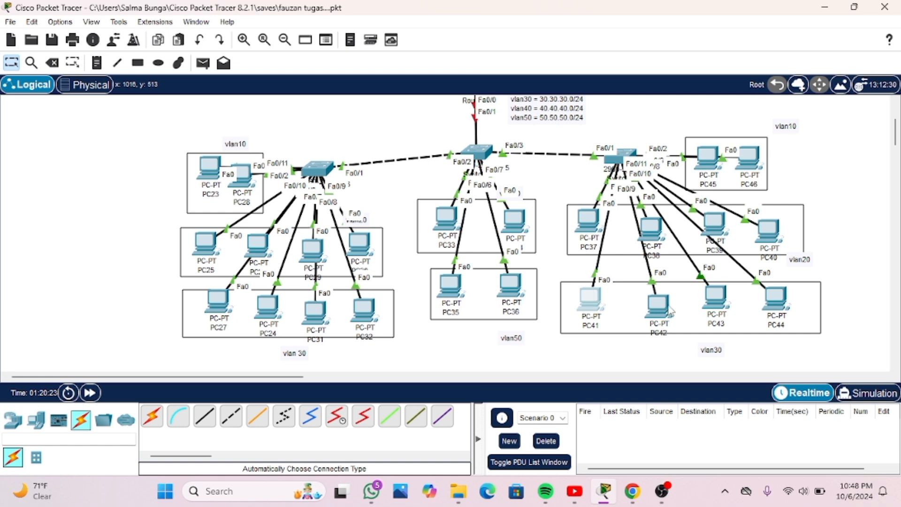
{"action": "mouse_move", "coordinate": [653, 303]}
{"action": "left_mouse_down"}
{"action": "mouse_move", "coordinate": [664, 284]}
{"action": "mouse_move", "coordinate": [651, 280]}
{"action": "mouse_move", "coordinate": [642, 298]}
{"action": "left_mouse_up"}
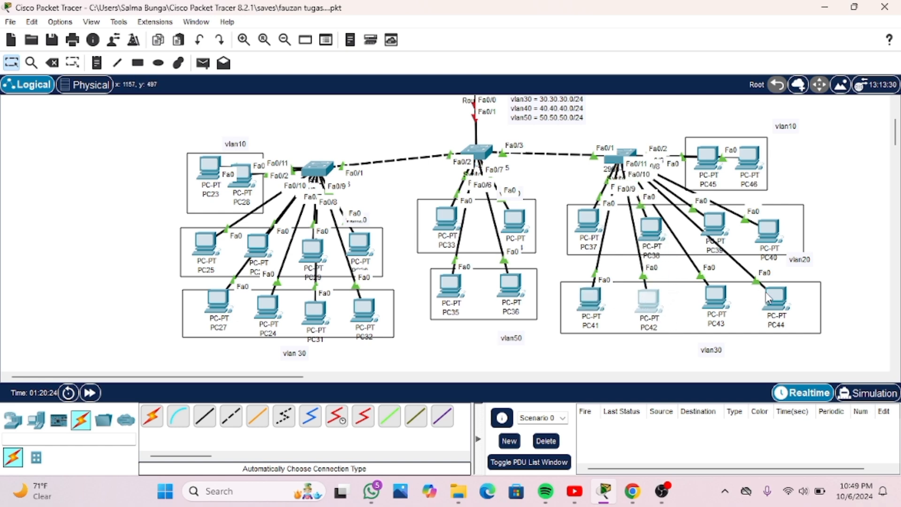
{"action": "mouse_move", "coordinate": [771, 304]}
{"action": "left_mouse_down"}
{"action": "mouse_move", "coordinate": [784, 264]}
{"action": "mouse_move", "coordinate": [792, 268]}
{"action": "mouse_move", "coordinate": [775, 311]}
{"action": "left_mouse_up"}
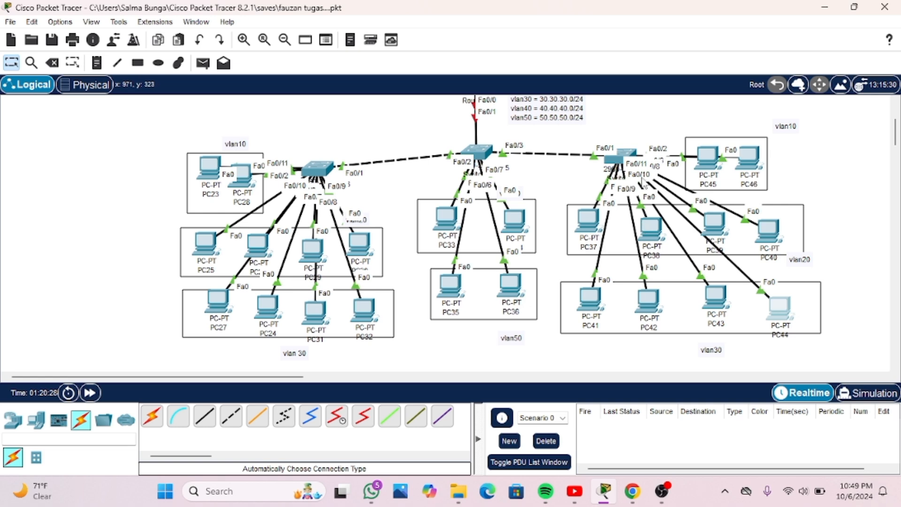
Shift PC37 slightly toward PC38 within the vlan20 box under Switch2
{"action": "left_click", "coordinate": [618, 161]}
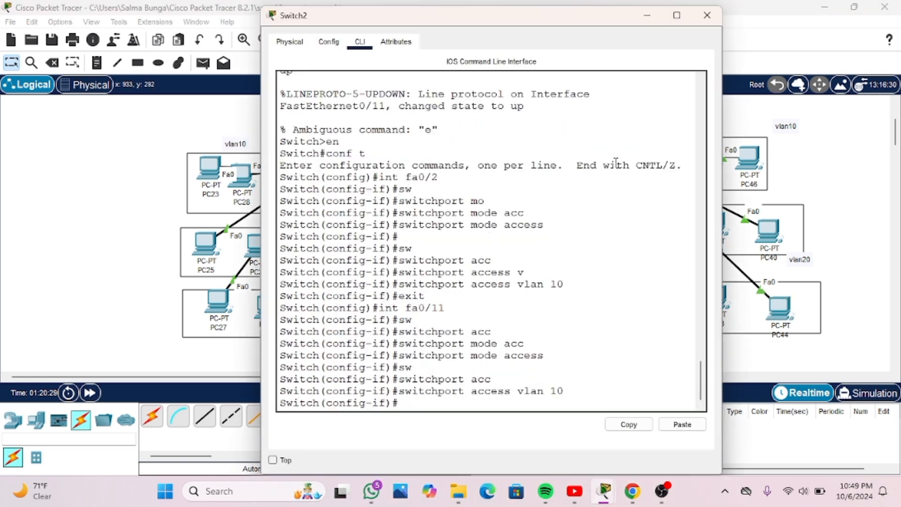
{"action": "left_click", "coordinate": [646, 11]}
{"action": "left_click_drag", "start_coordinate": [584, 219], "coordinate": [602, 227]}
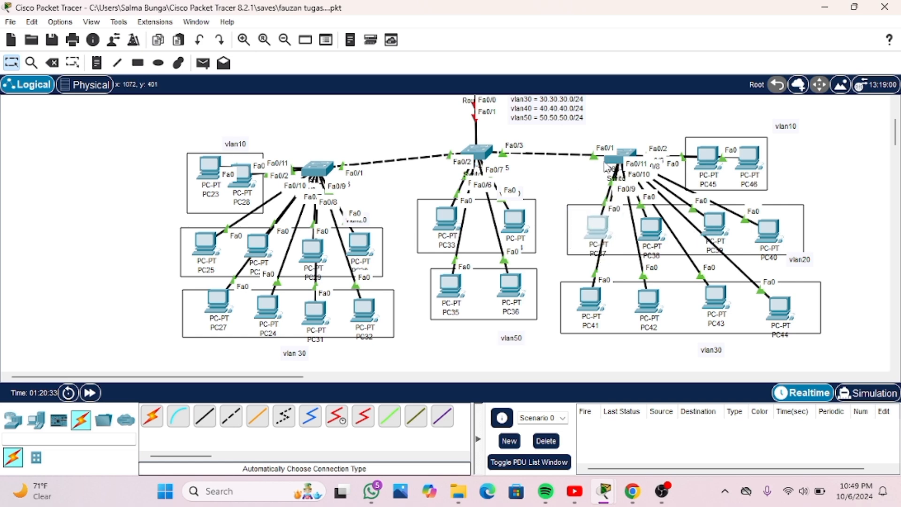
Return to Switch2's command line, exit interface fa0/11 and enter the interface range with "int range fa0/3-6"
{"action": "left_click", "coordinate": [622, 156]}
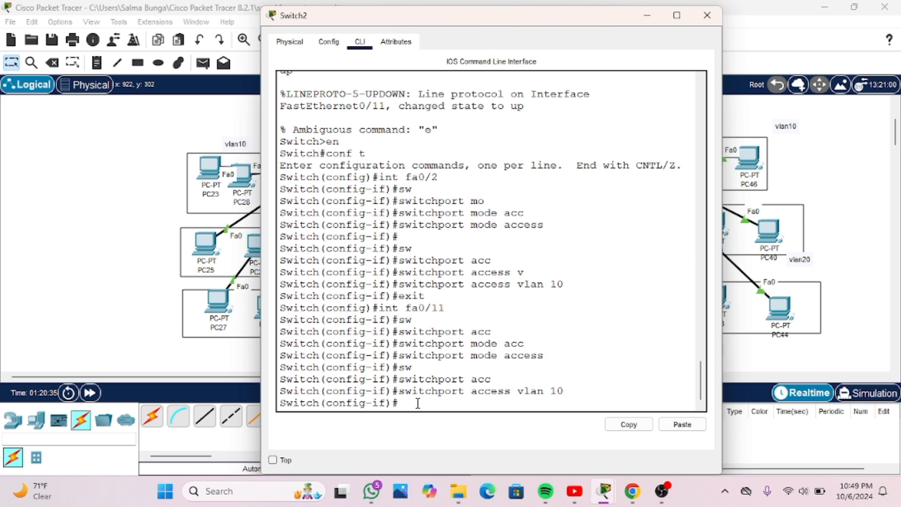
{"action": "type", "text": "exit"}
{"action": "key", "text": "Return"}
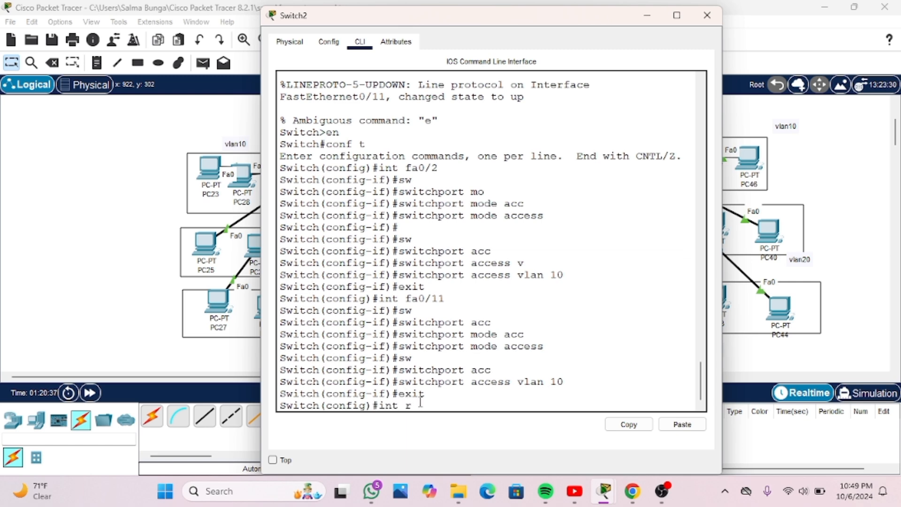
{"action": "type", "text": "int range fa0/3-6"}
{"action": "key", "text": "Return"}
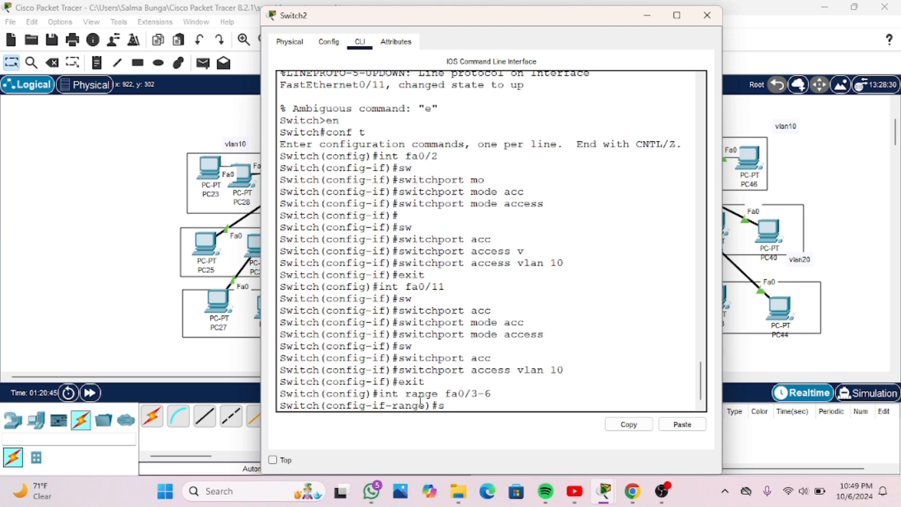
Set Switch2's interface range fa0/3-6 to access mode with "switchport mode acc"
{"action": "key", "text": "Tab"}
{"action": "type", "text": "mo"}
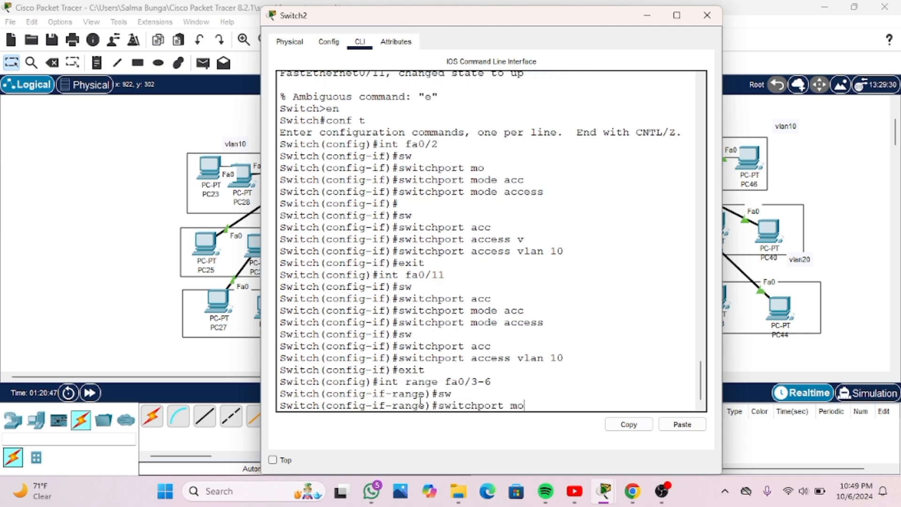
{"action": "key", "text": "Tab"}
{"action": "type", "text": "ac"}
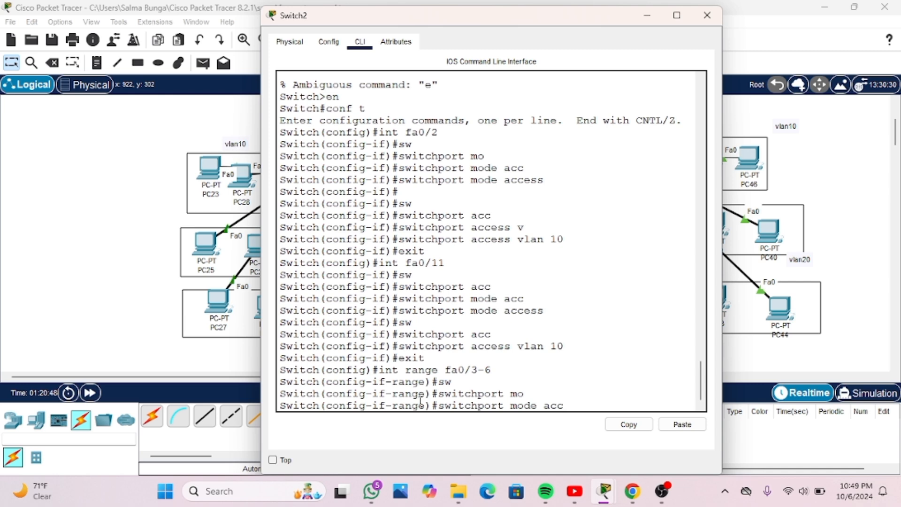
{"action": "key", "text": "Return"}
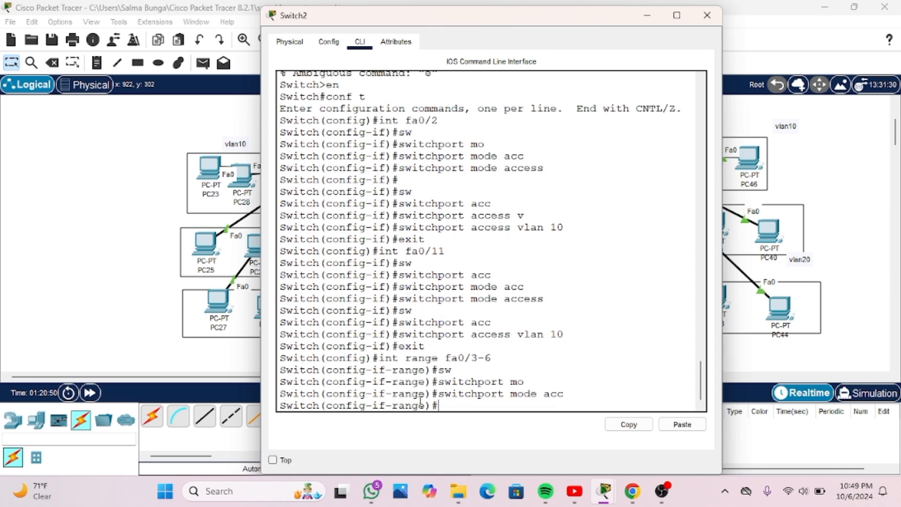
Assign Switch2's interface range fa0/3-6 to VLAN 20 with "switchport acc vlan 20" and exit to global configuration
{"action": "type", "text": "sw"}
{"action": "key", "text": "Tab"}
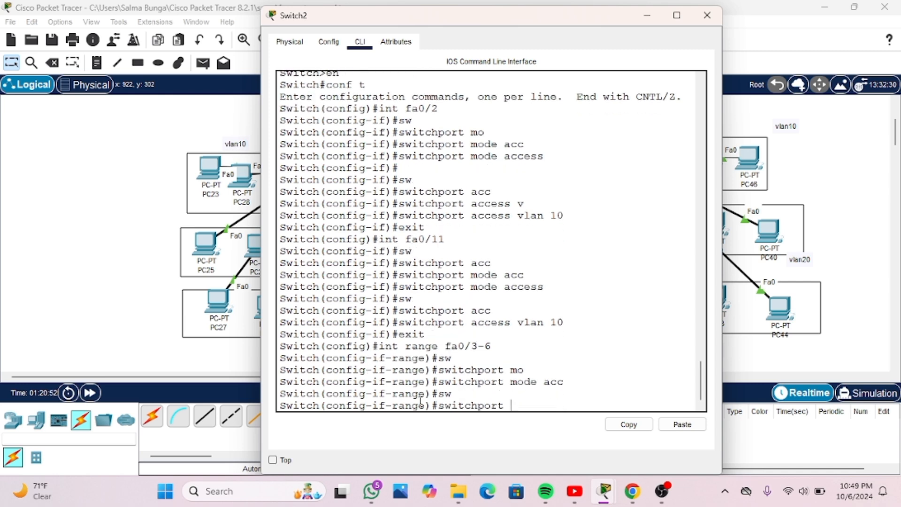
{"action": "type", "text": "acc vlan 20"}
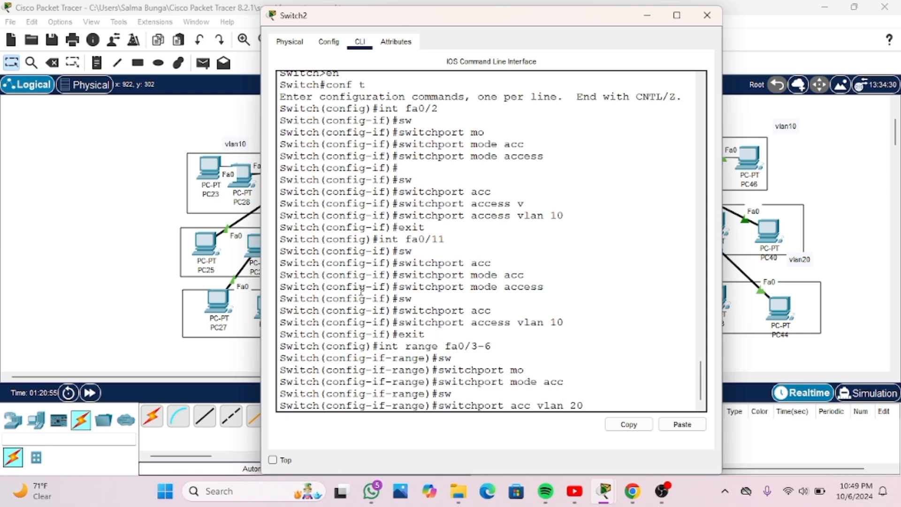
{"action": "key", "text": "Return"}
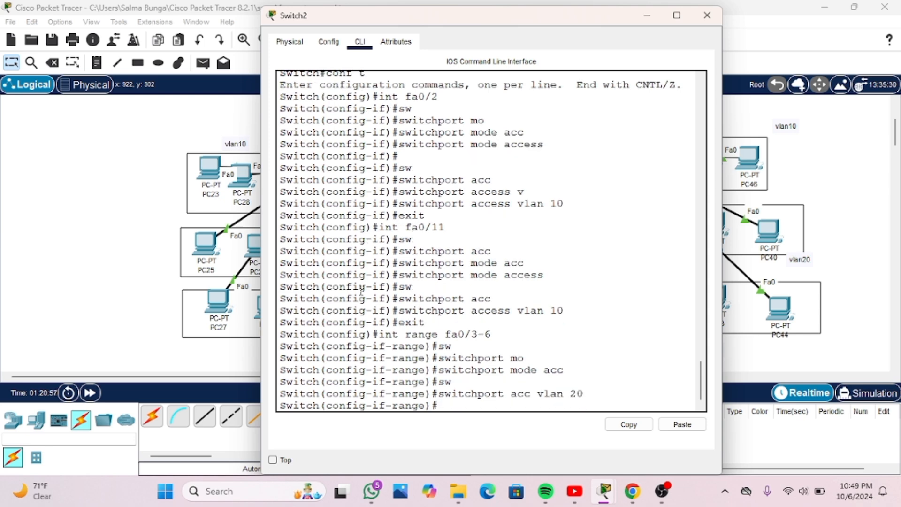
{"action": "type", "text": "exit"}
{"action": "key", "text": "Return"}
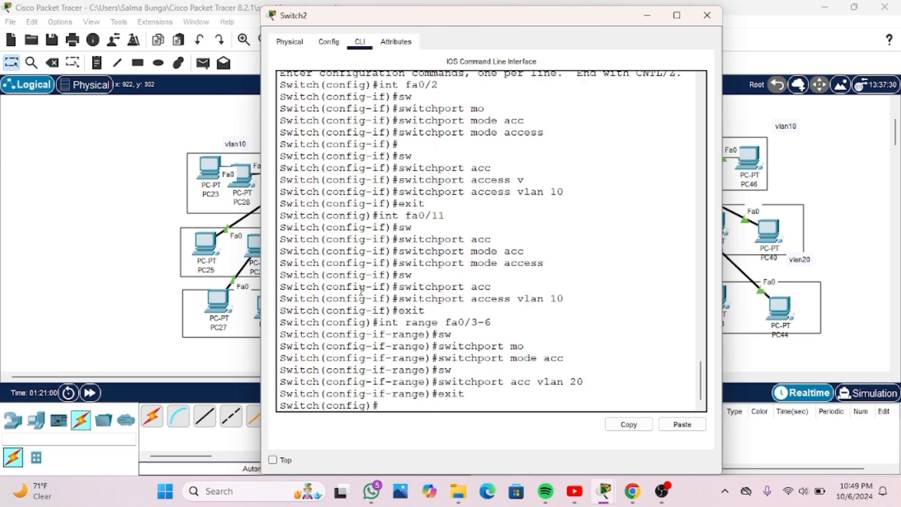
Enter Switch2's next interface range with "int range fa0/7-10"
{"action": "type", "text": "int fa"}
{"action": "key", "text": "BackSpace"}
{"action": "key", "text": "BackSpace"}
{"action": "key", "text": "BackSpace"}
{"action": "type", "text": "range fa"}
{"action": "key", "text": "BackSpace"}
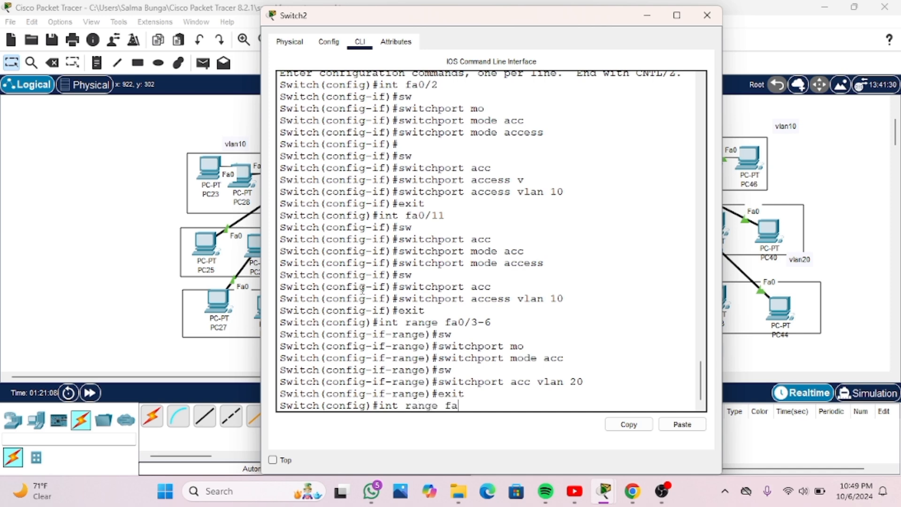
{"action": "type", "text": "0/"}
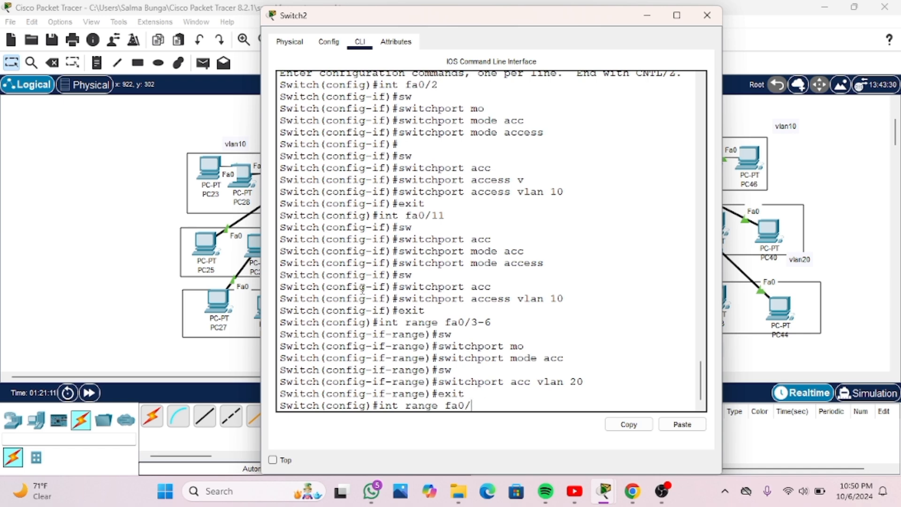
{"action": "type", "text": "7"}
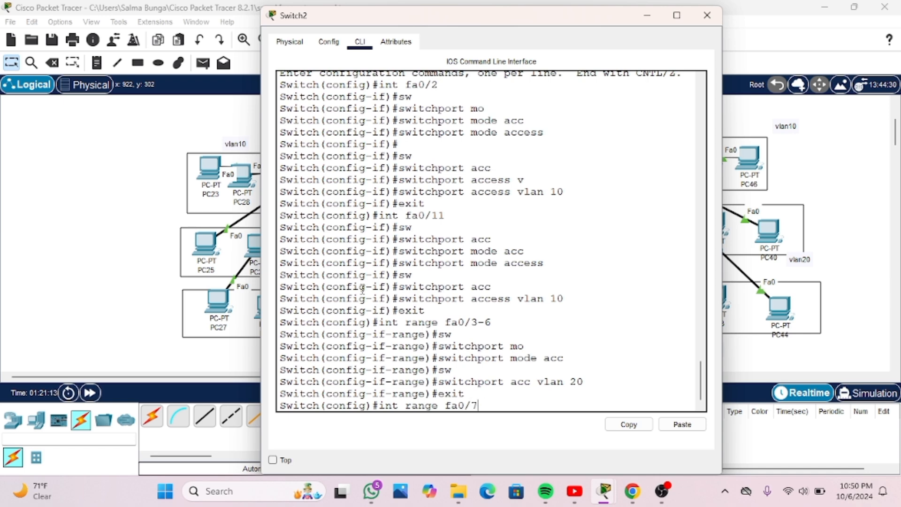
{"action": "type", "text": "-10"}
{"action": "key", "text": "Return"}
Set Switch2's interface range fa0/7-10 to access mode with "switchport mode access"
{"action": "type", "text": "s"}
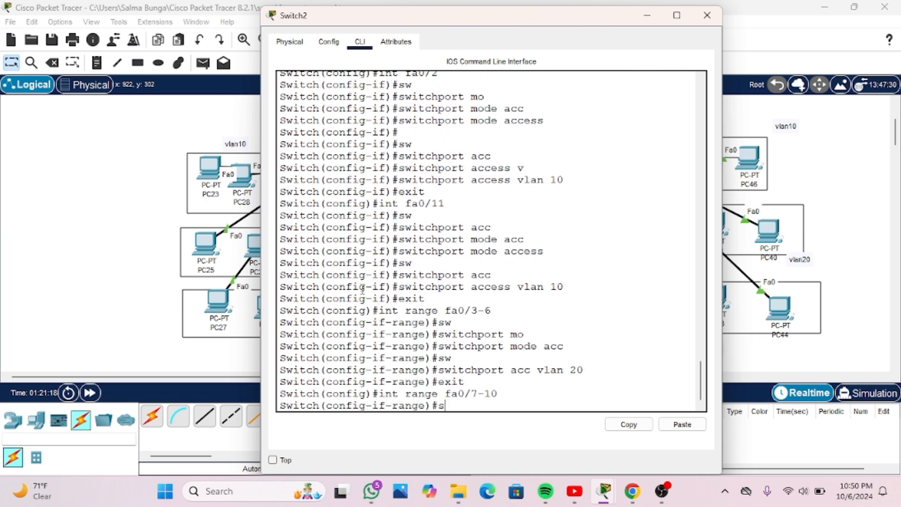
{"action": "type", "text": "w"}
{"action": "key", "text": "Tab"}
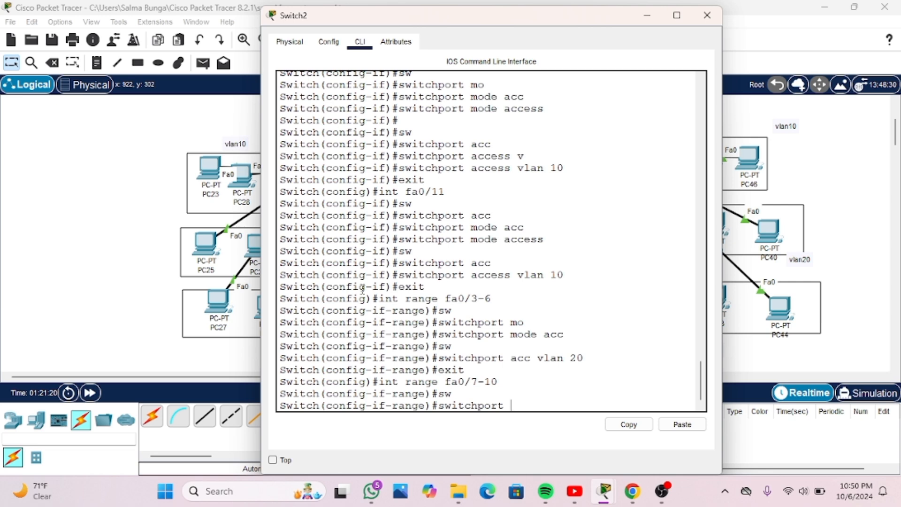
{"action": "type", "text": "mo"}
{"action": "key", "text": "Tab"}
{"action": "type", "text": "acc"}
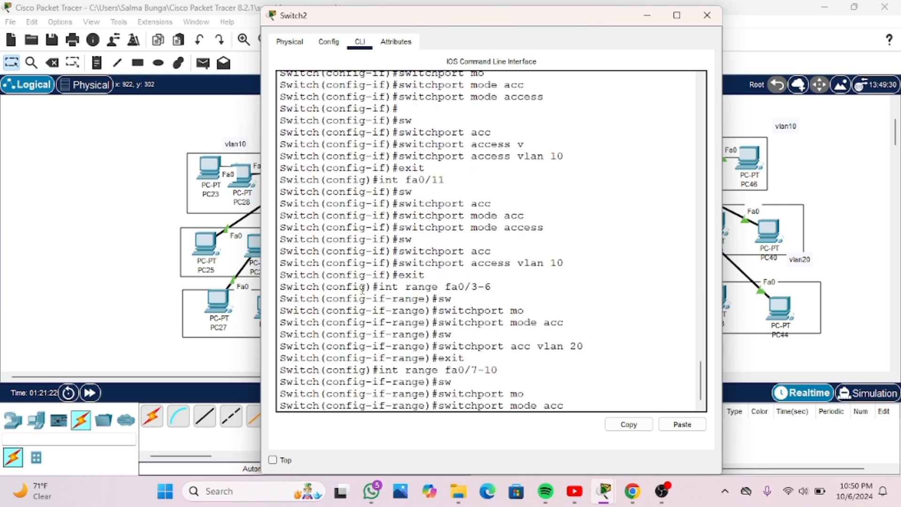
{"action": "key", "text": "Tab"}
{"action": "key", "text": "Return"}
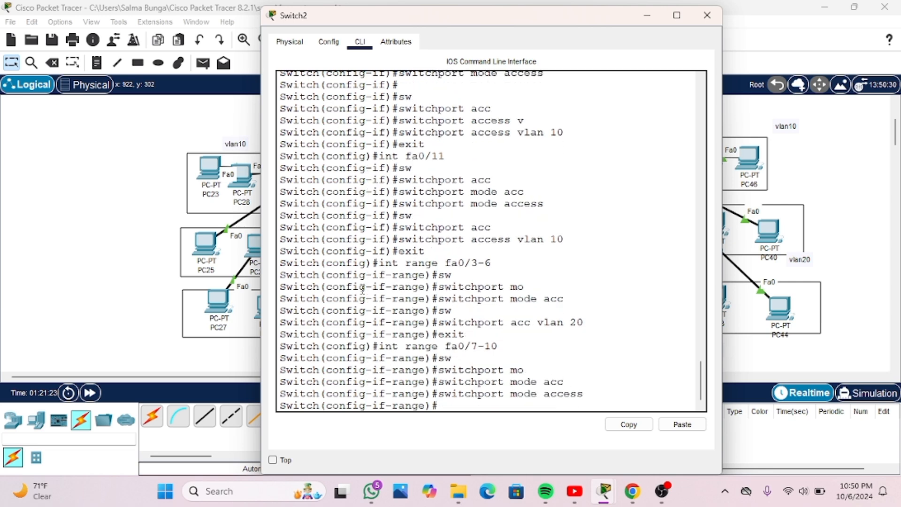
Assign Switch2's interface range fa0/7-10 to VLAN 30 with "switchport access vlan 30"
{"action": "type", "text": "sw"}
{"action": "key", "text": "Tab"}
{"action": "type", "text": "ac"}
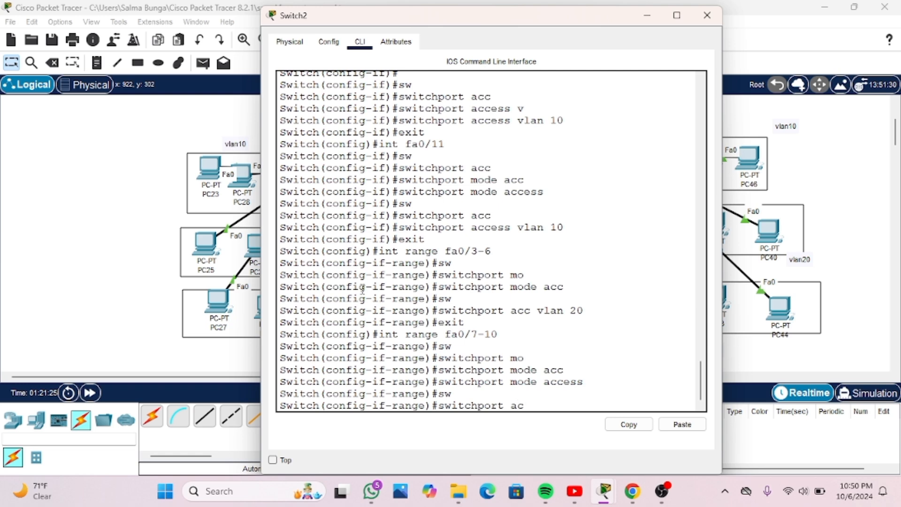
{"action": "type", "text": "c"}
{"action": "key", "text": "Tab"}
{"action": "type", "text": "vlan"}
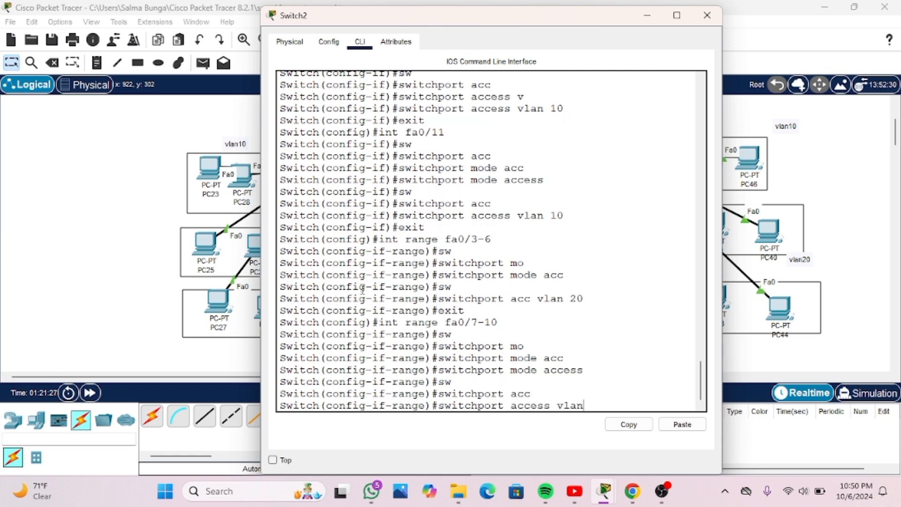
{"action": "type", "text": " 30"}
{"action": "key", "text": "Return"}
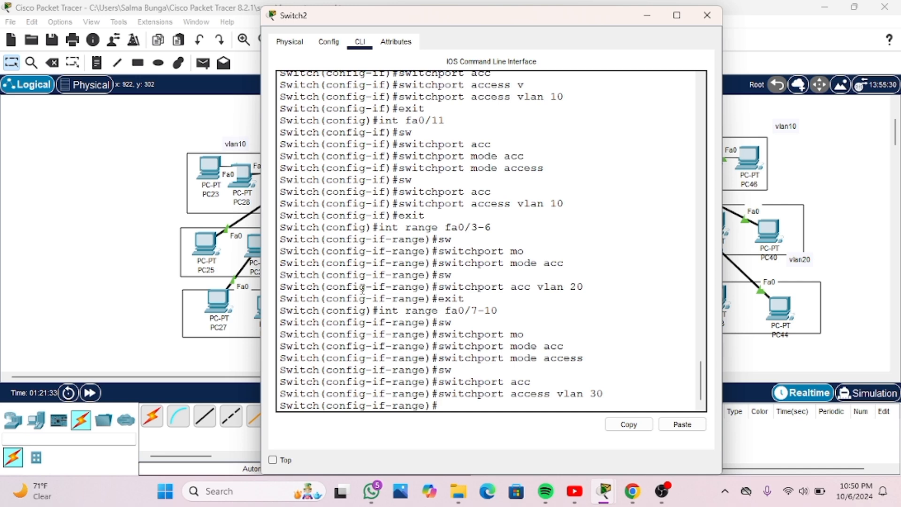
Check Switch2's VLAN port assignments with "do show vlan brief" in a widened window, and close the switch window
{"action": "type", "text": "s"}
{"action": "key", "text": "BackSpace"}
{"action": "key", "text": "BackSpace"}
{"action": "type", "text": "do show vlan brief"}
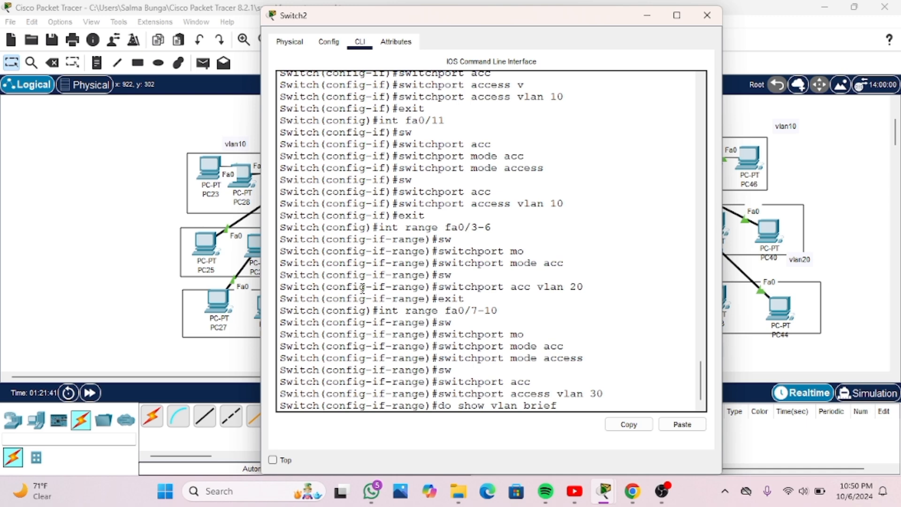
{"action": "key", "text": "Return"}
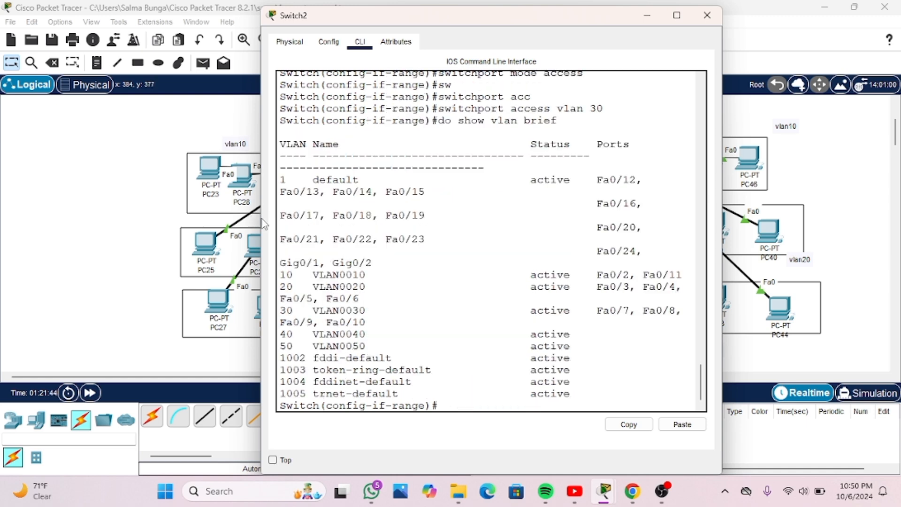
{"action": "left_click_drag", "start_coordinate": [261, 218], "coordinate": [149, 207]}
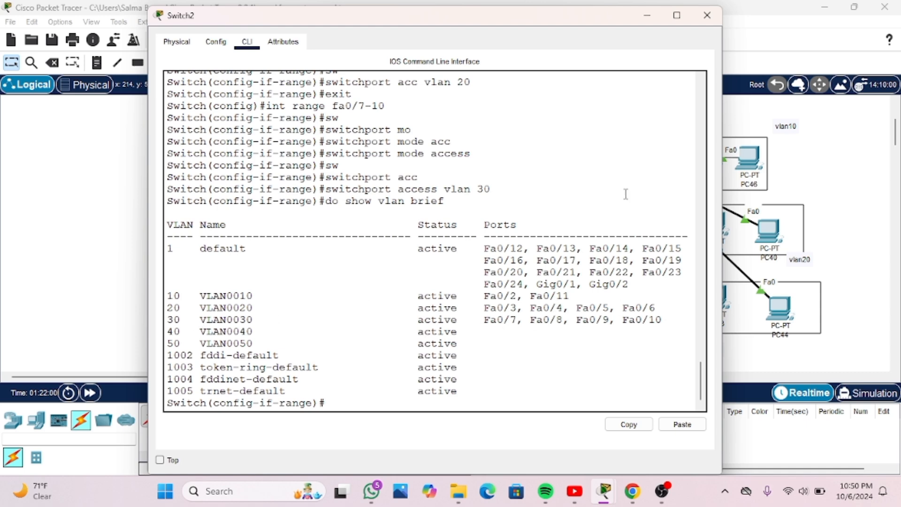
{"action": "left_click", "coordinate": [698, 21]}
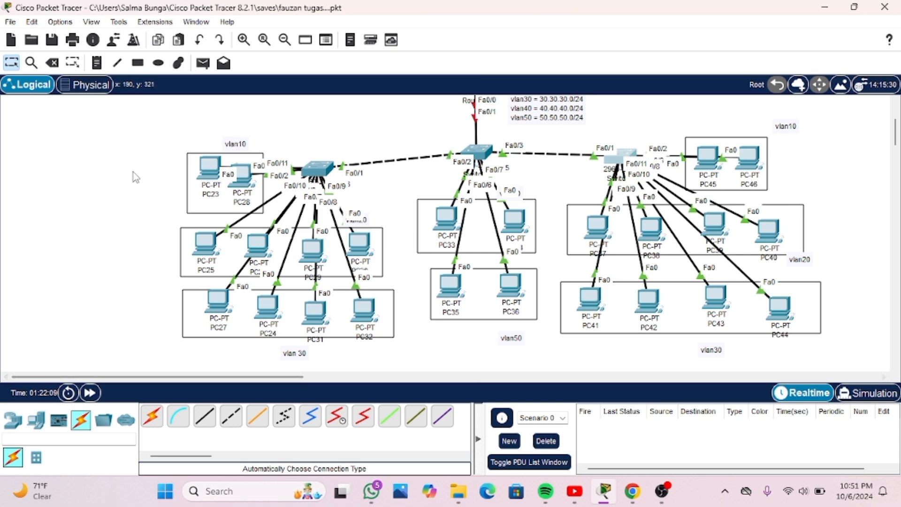
Shift PC23 slightly downward within the vlan10 box beside the switch with eleven connected ports
{"action": "left_click_drag", "start_coordinate": [212, 174], "coordinate": [213, 178]}
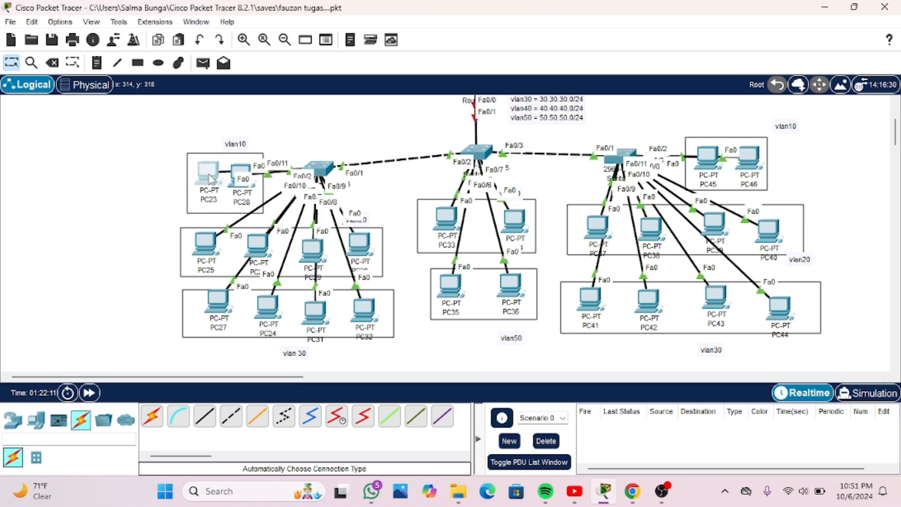